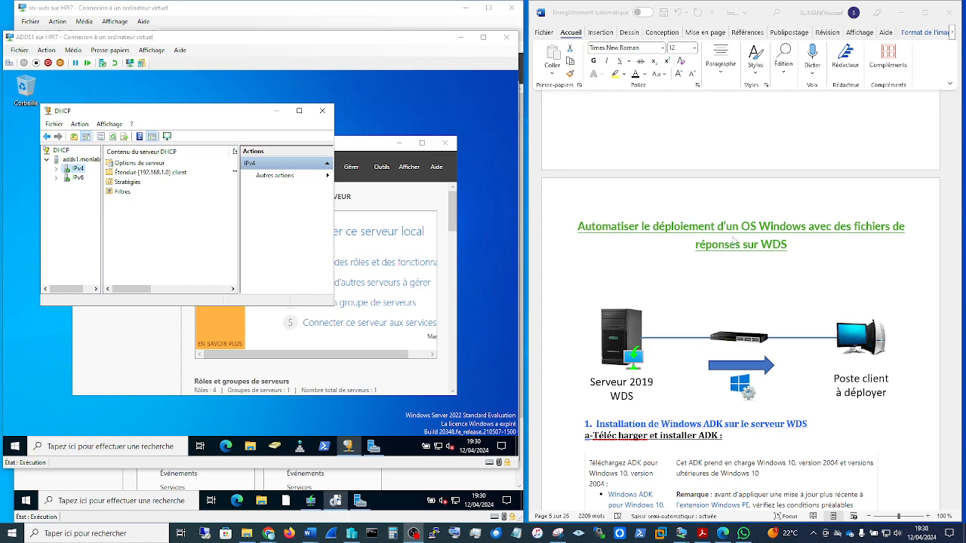
Step: Review the WDS and PXE boot guide from its prerequisites through the WDS server, image and DHCP configuration sections
{"action": "scroll", "coordinate": [825, 317], "scroll_direction": "up", "scroll_amount": 20}
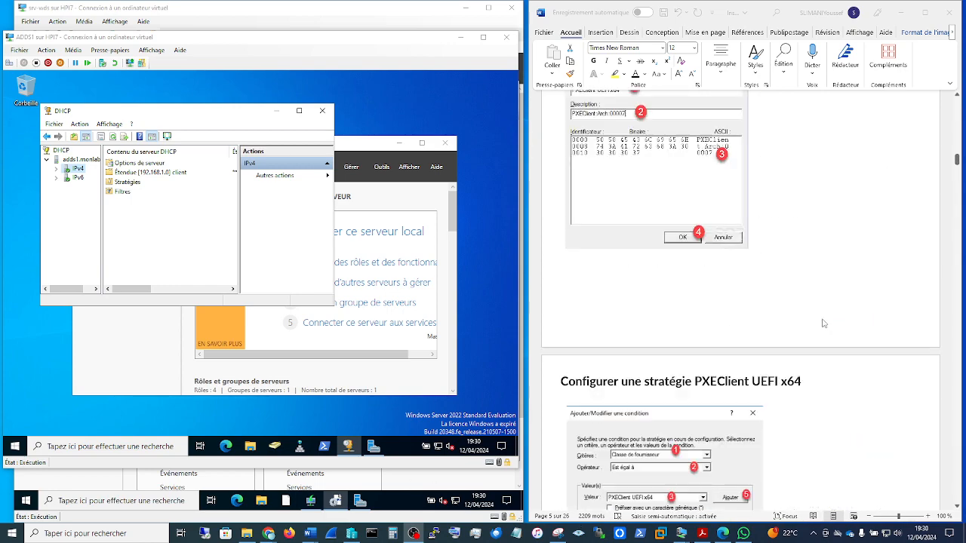
{"action": "scroll", "coordinate": [822, 326], "scroll_direction": "up", "scroll_amount": 20}
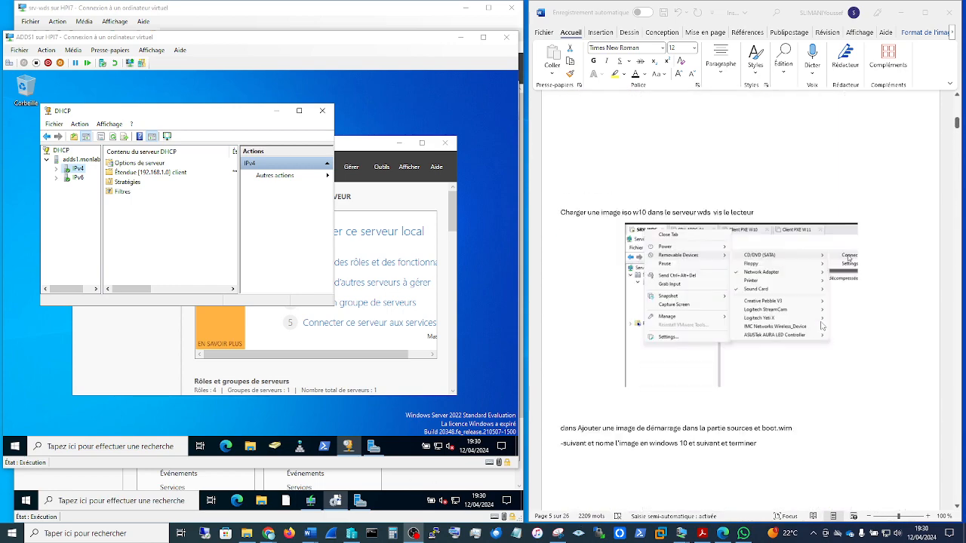
{"action": "scroll", "coordinate": [821, 326], "scroll_direction": "up", "scroll_amount": 5}
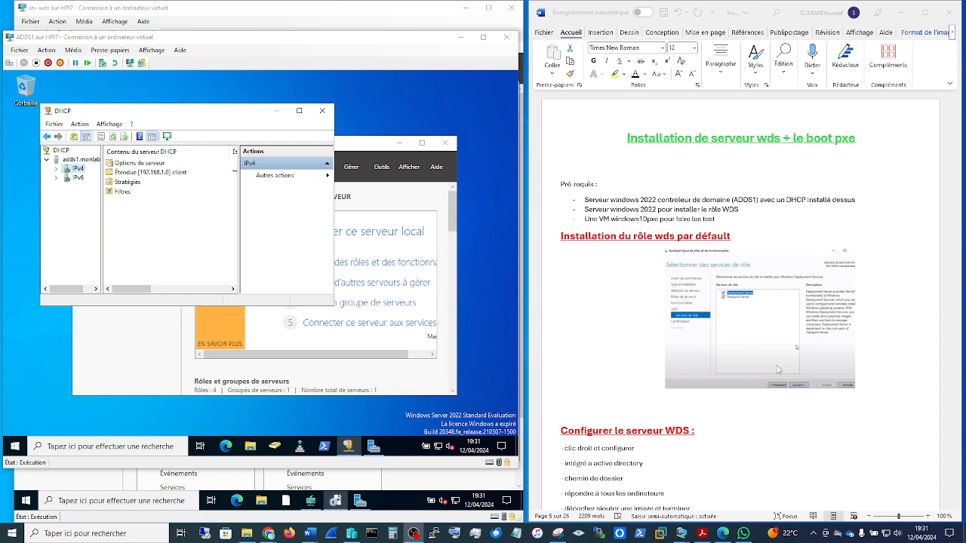
{"action": "scroll", "coordinate": [778, 370], "scroll_direction": "down", "scroll_amount": 5}
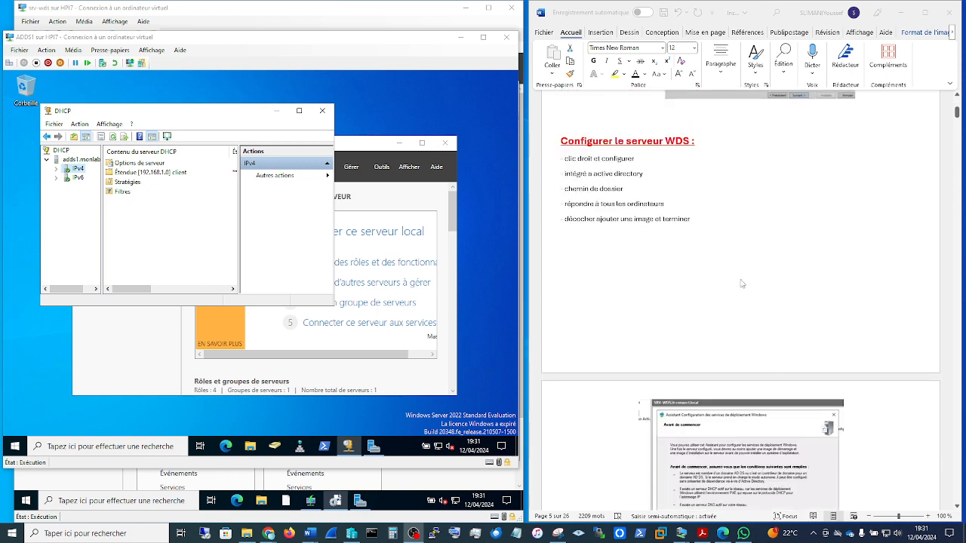
{"action": "scroll", "coordinate": [769, 305], "scroll_direction": "down", "scroll_amount": 5}
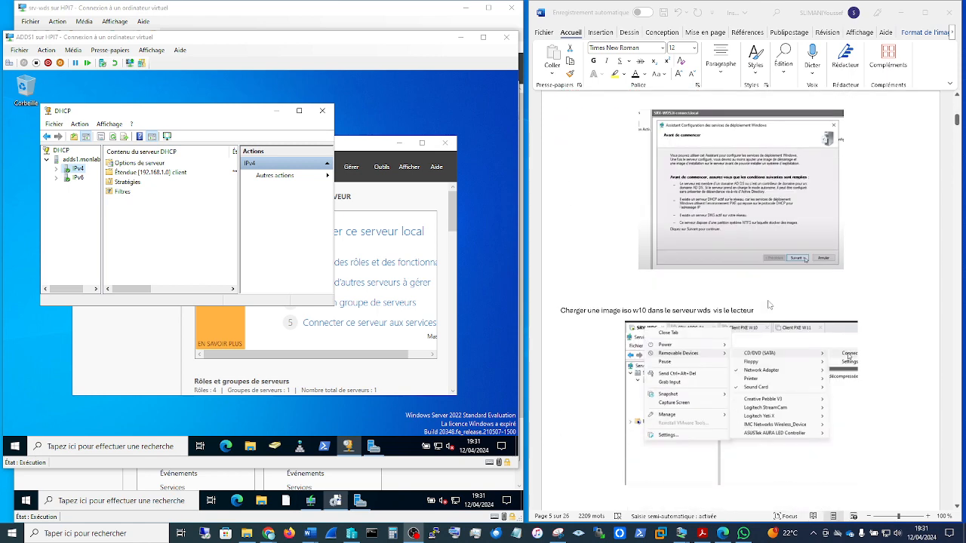
{"action": "scroll", "coordinate": [855, 307], "scroll_direction": "down", "scroll_amount": 3}
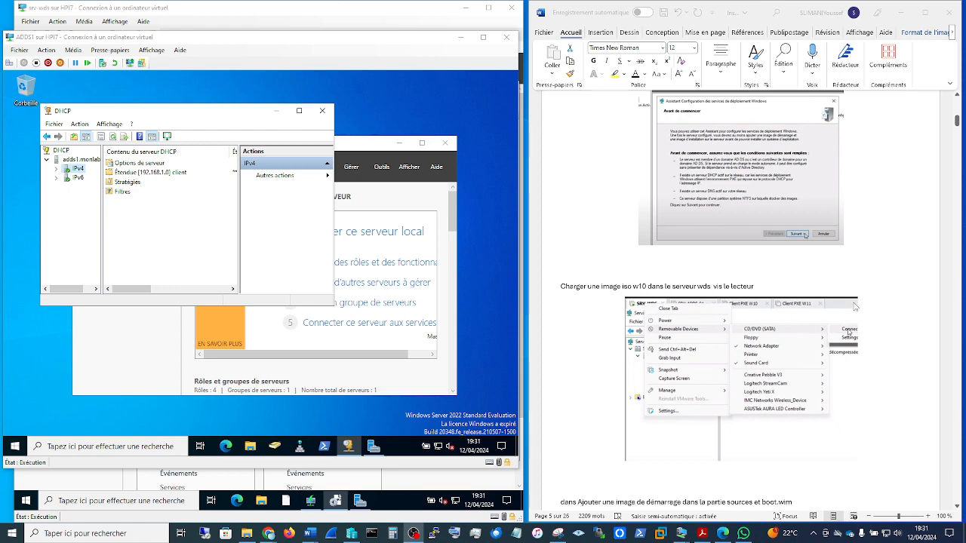
{"action": "scroll", "coordinate": [855, 307], "scroll_direction": "down", "scroll_amount": 3}
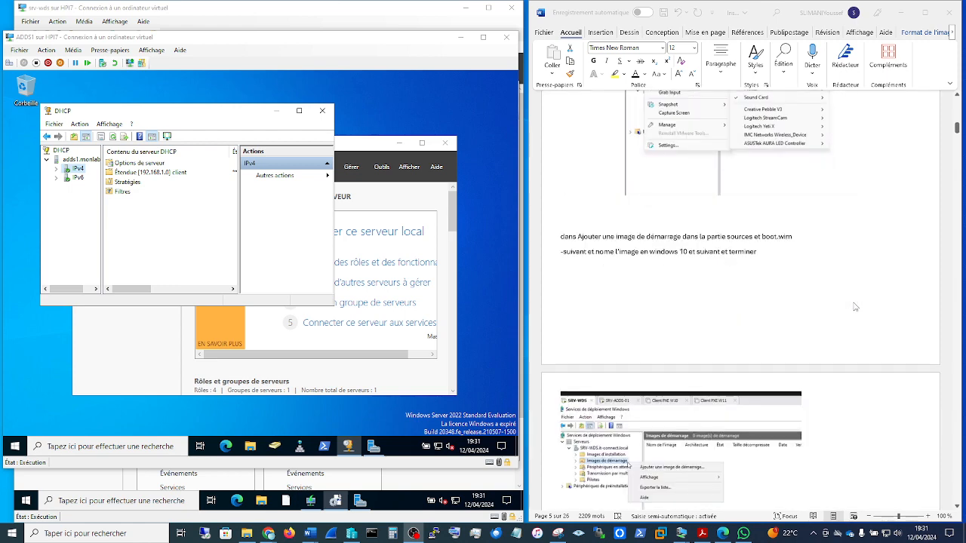
{"action": "scroll", "coordinate": [855, 308], "scroll_direction": "down", "scroll_amount": 6}
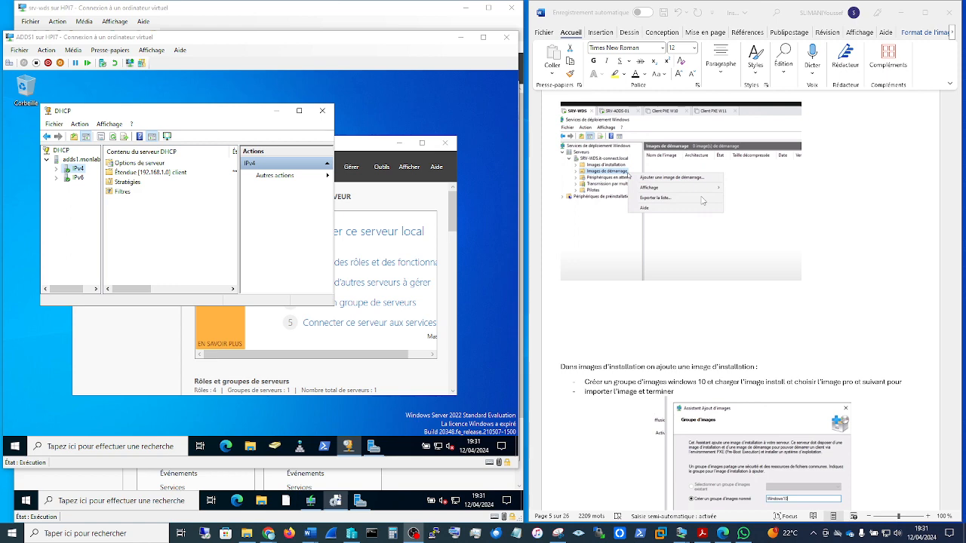
{"action": "scroll", "coordinate": [739, 300], "scroll_direction": "down", "scroll_amount": 15}
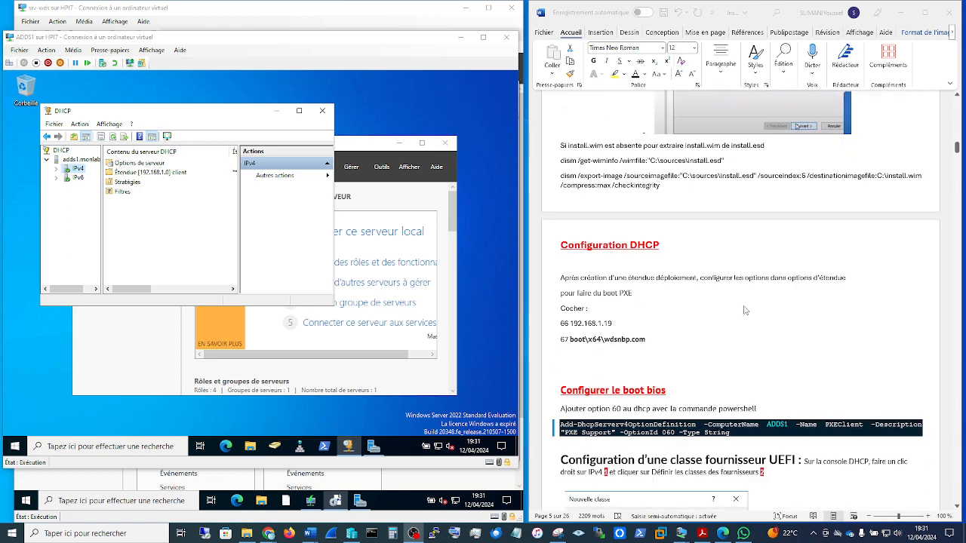
{"action": "scroll", "coordinate": [744, 310], "scroll_direction": "up", "scroll_amount": 3}
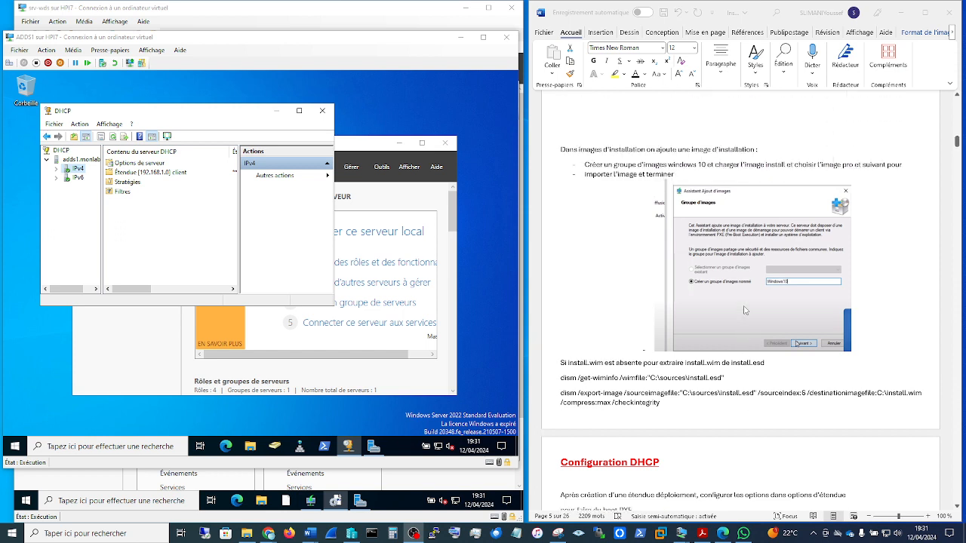
{"action": "scroll", "coordinate": [745, 310], "scroll_direction": "down", "scroll_amount": 4}
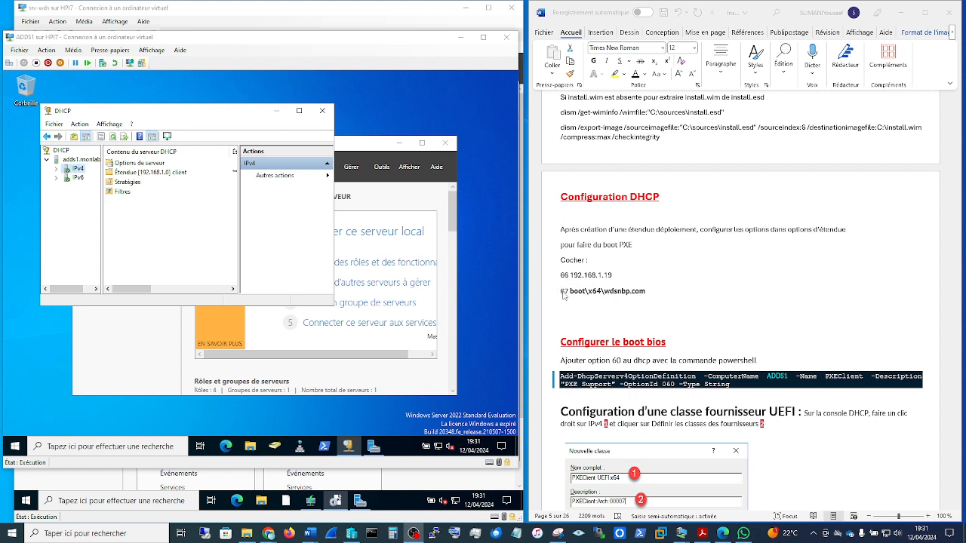
Step: In the DHCP console on ADDS1, enlarge the window and tree, and inspect the IPv4 server options and client scope options
{"action": "left_click", "coordinate": [57, 173]}
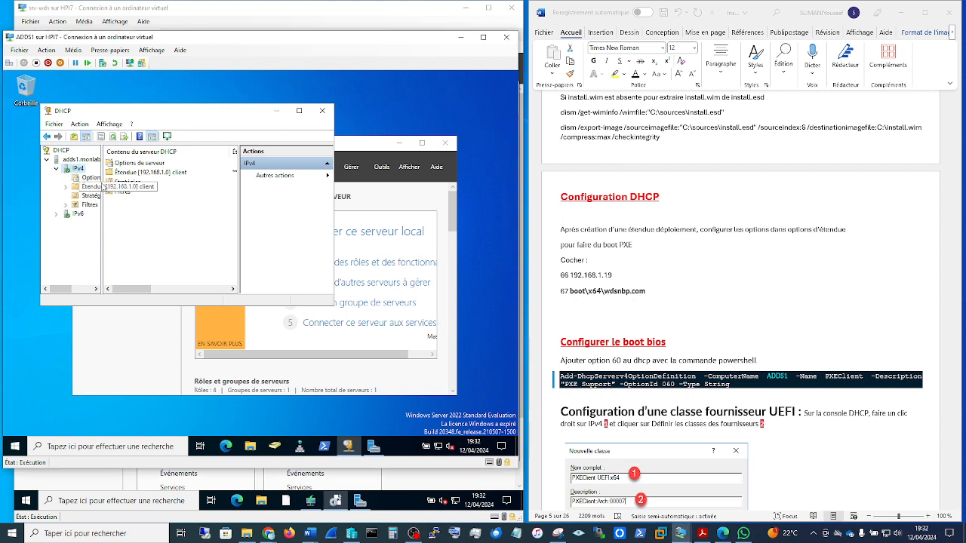
{"action": "left_click_drag", "start_coordinate": [333, 305], "coordinate": [451, 375]}
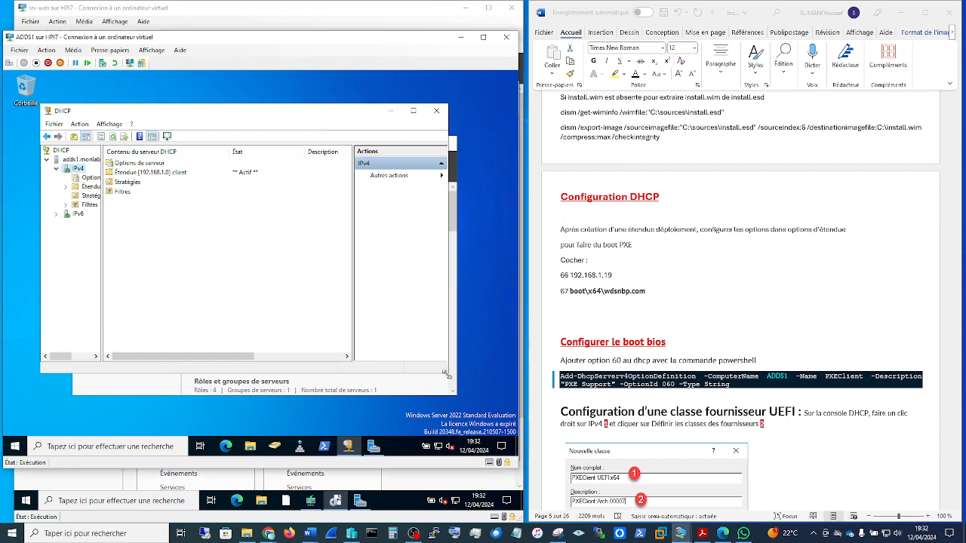
{"action": "left_click_drag", "start_coordinate": [102, 250], "coordinate": [202, 250]}
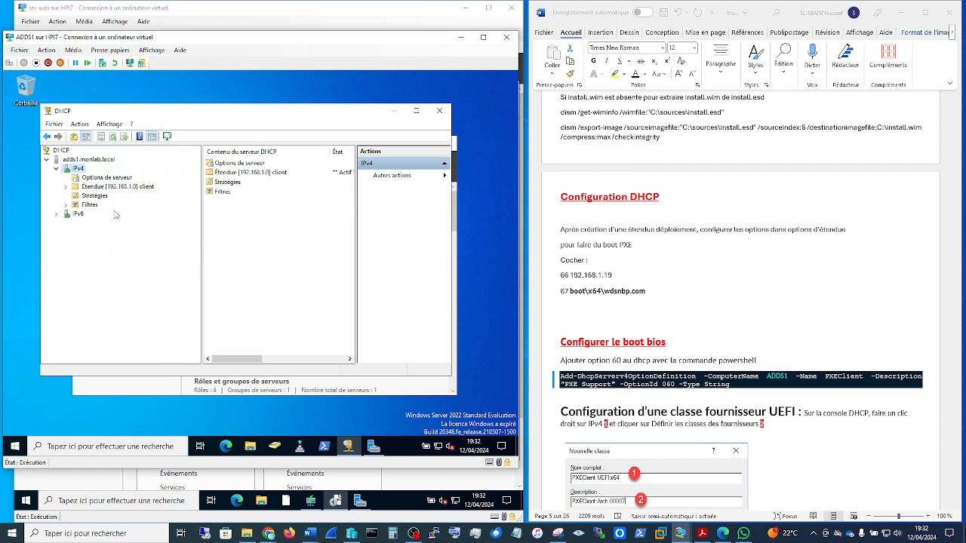
{"action": "left_click", "coordinate": [102, 179]}
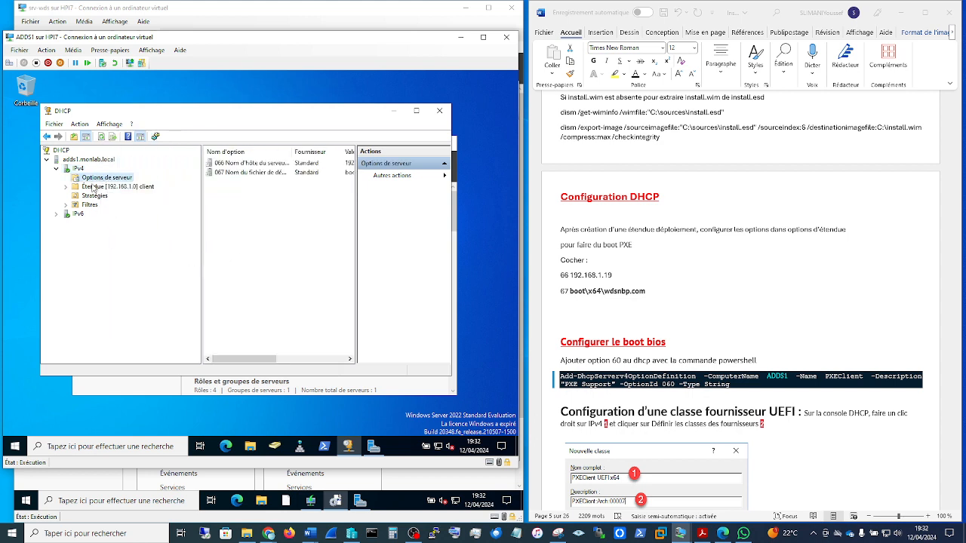
{"action": "double_click", "coordinate": [76, 189]}
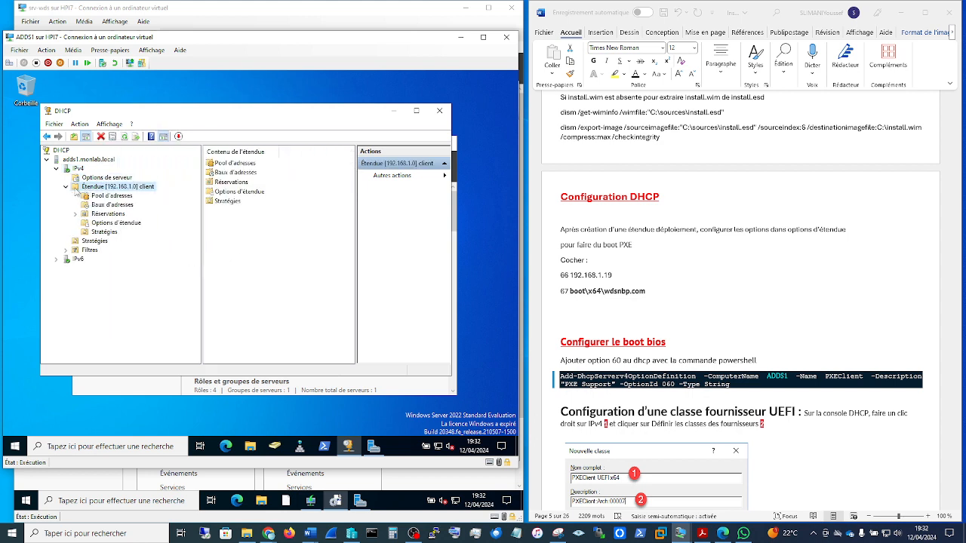
{"action": "left_click", "coordinate": [116, 222]}
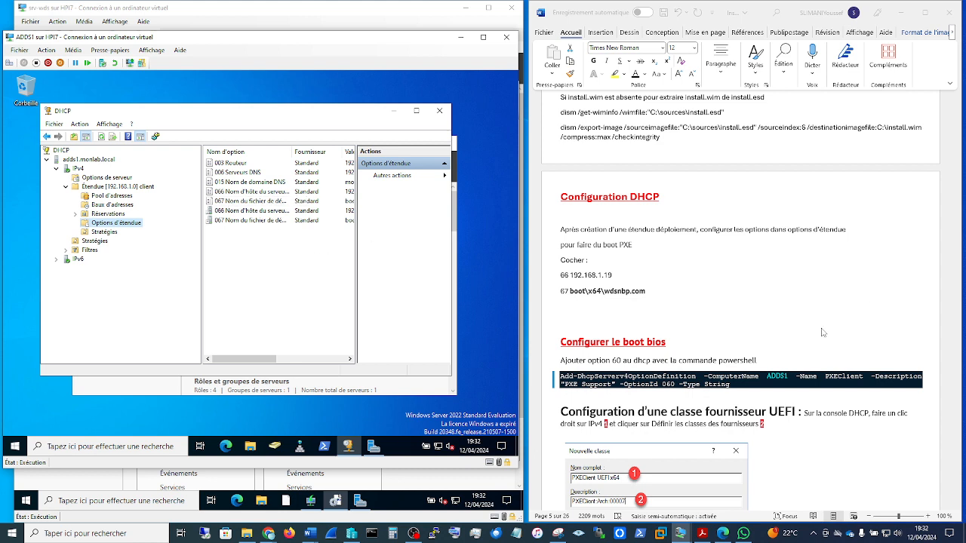
Step: In the Word guide, review the BIOS boot, UEFI vendor class, PXEClient UEFI x64 policy and Windows 10 PXE test sections
{"action": "scroll", "coordinate": [823, 332], "scroll_direction": "down", "scroll_amount": 3}
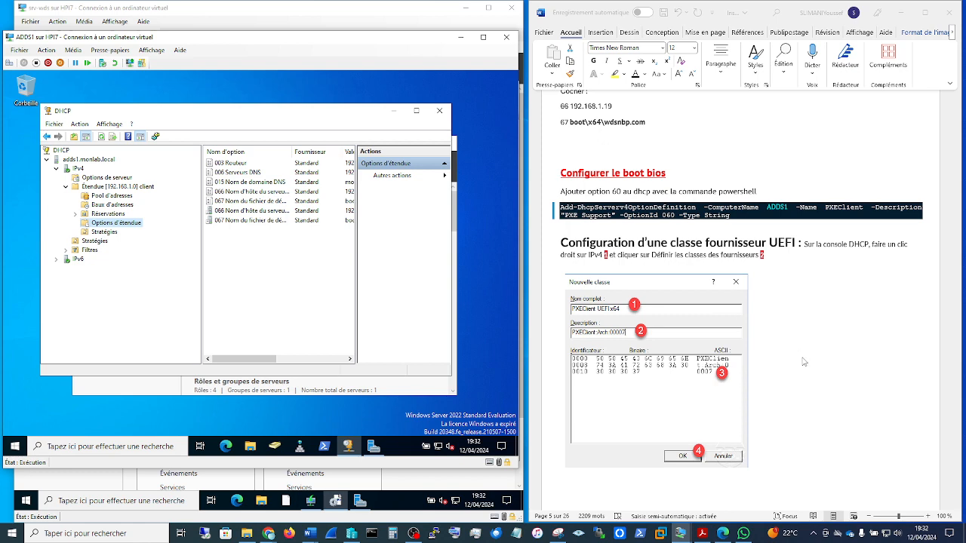
{"action": "scroll", "coordinate": [861, 363], "scroll_direction": "down", "scroll_amount": 6}
{"action": "scroll", "coordinate": [861, 363], "scroll_direction": "down", "scroll_amount": 7}
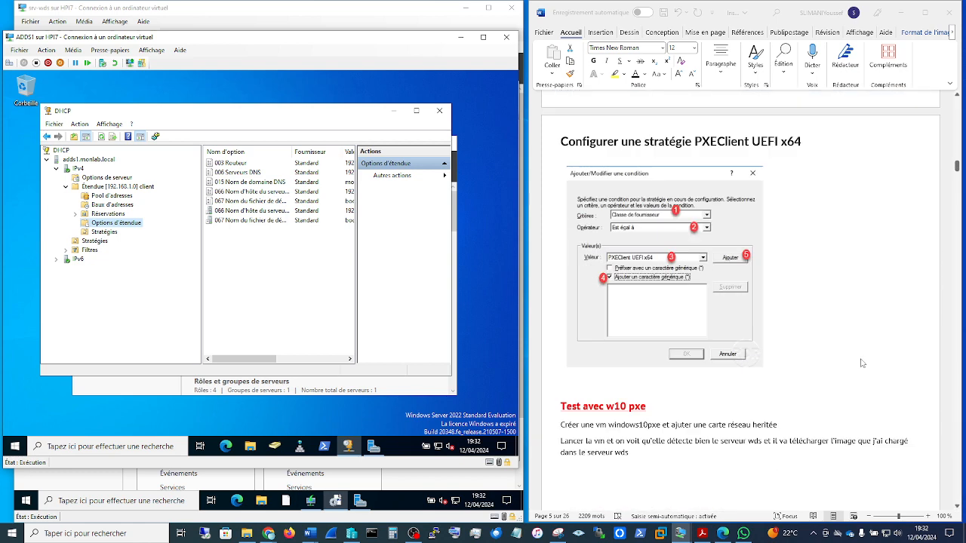
{"action": "scroll", "coordinate": [863, 363], "scroll_direction": "down", "scroll_amount": 3}
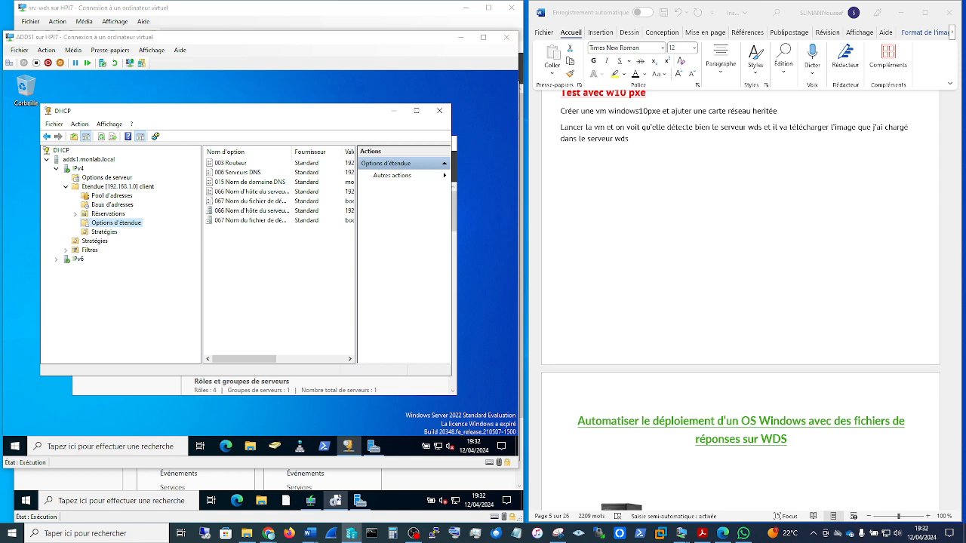
Step: Switch to Hyper-V Manager and examine the windows10pxe machine's legacy network adapter and available hardware types, then close its settings
{"action": "left_click_drag", "start_coordinate": [0, 135], "coordinate": [329, 8]}
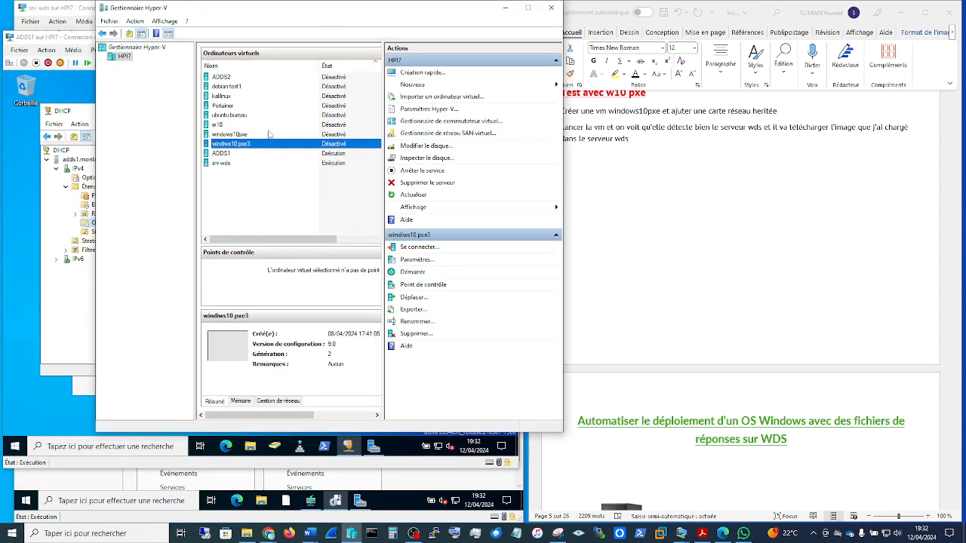
{"action": "left_click", "coordinate": [229, 135]}
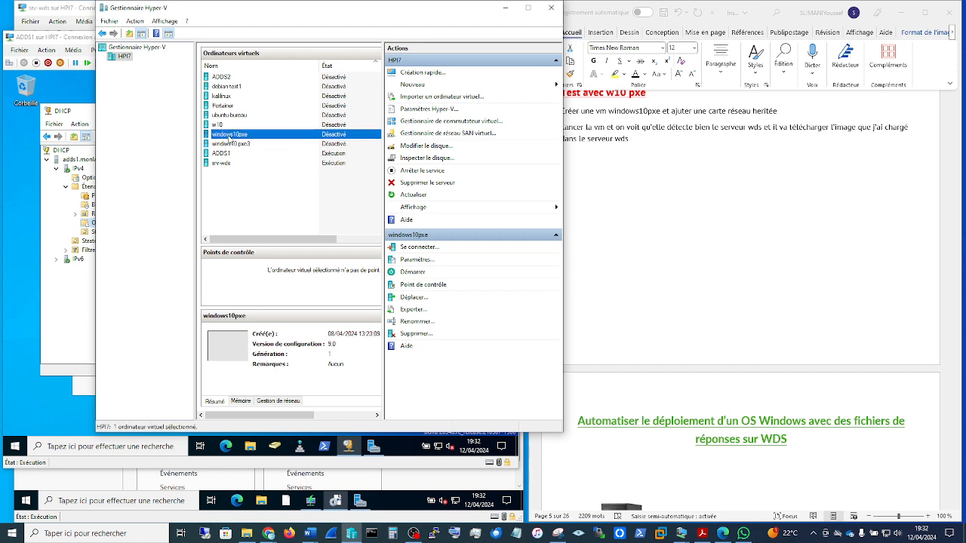
{"action": "right_click", "coordinate": [230, 141]}
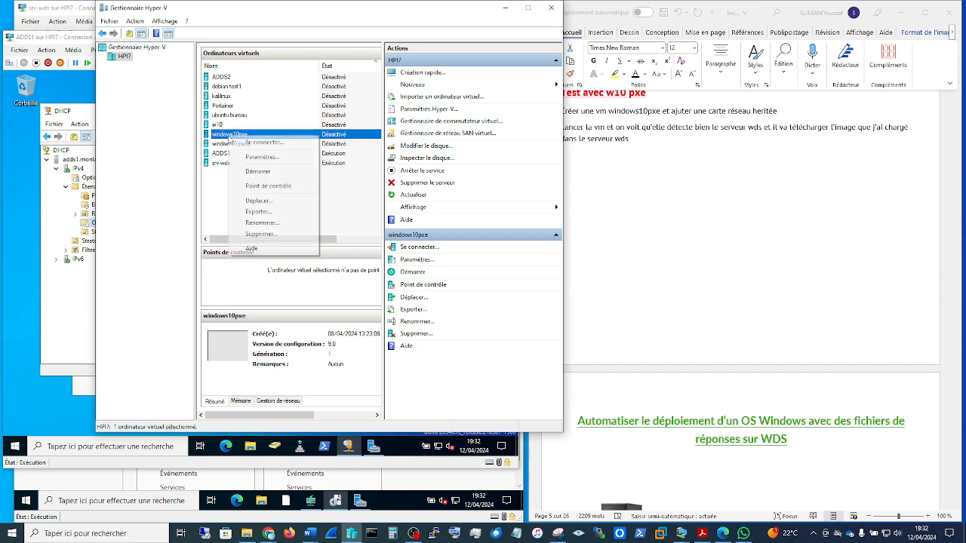
{"action": "left_click", "coordinate": [264, 157]}
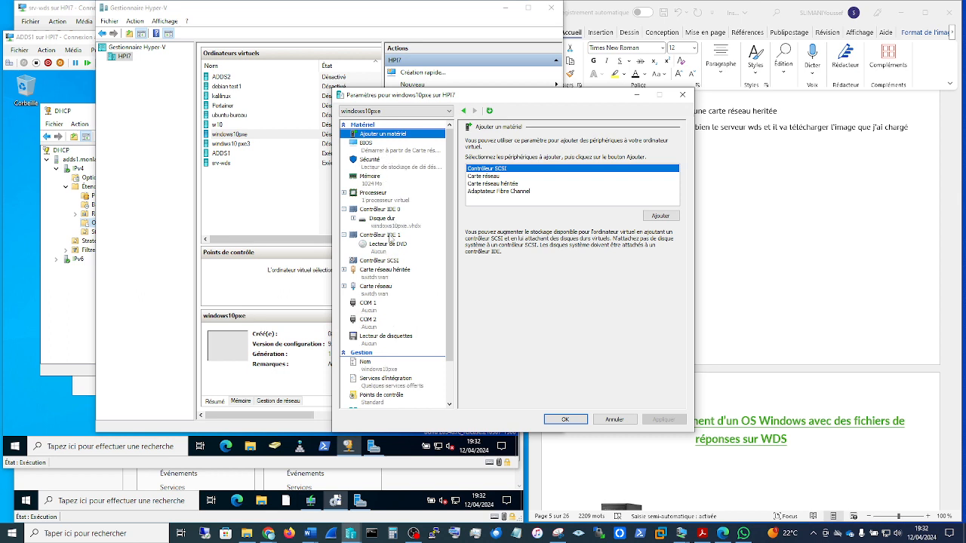
{"action": "left_click", "coordinate": [396, 273]}
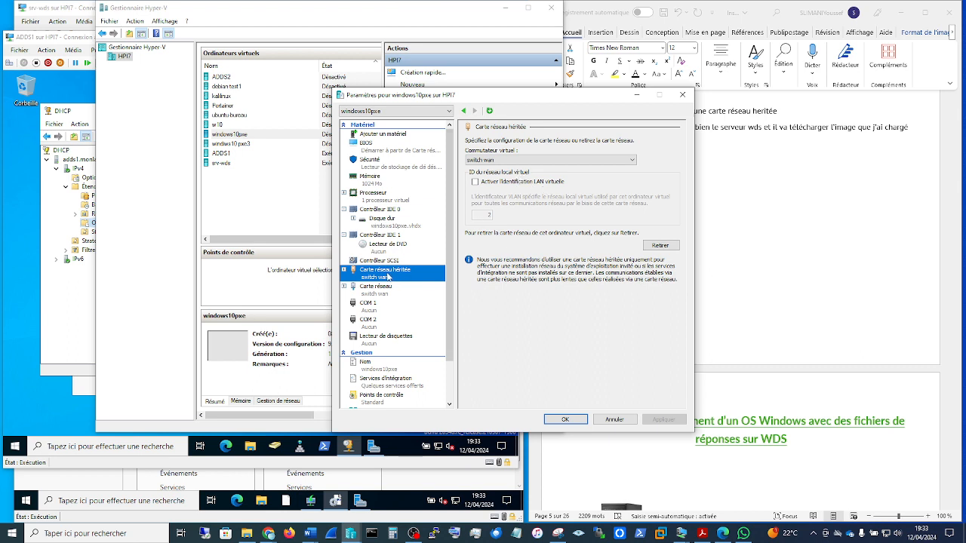
{"action": "left_click", "coordinate": [384, 136]}
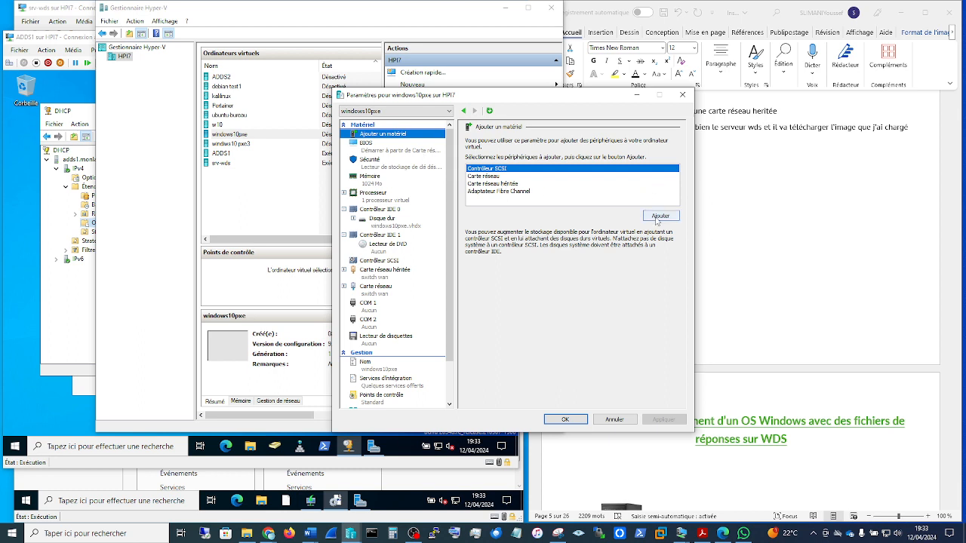
{"action": "left_click", "coordinate": [682, 97]}
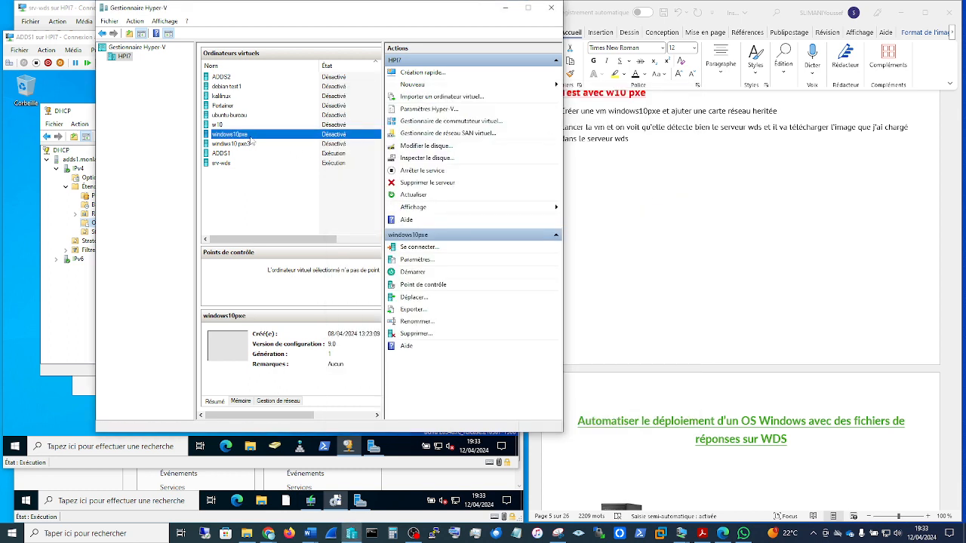
Step: Connect to the windows10pxe virtual machine, start it and launch the network service boot
{"action": "double_click", "coordinate": [207, 134]}
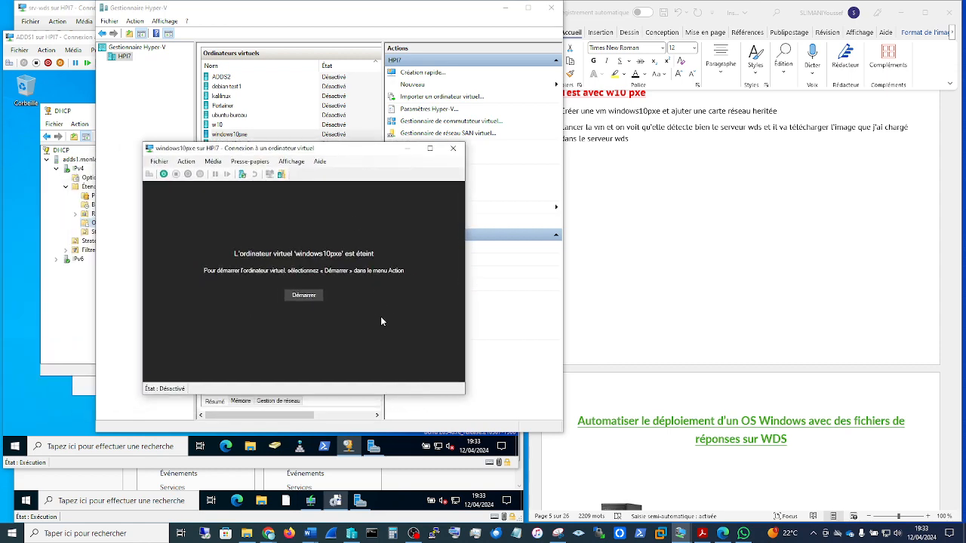
{"action": "left_click", "coordinate": [305, 296]}
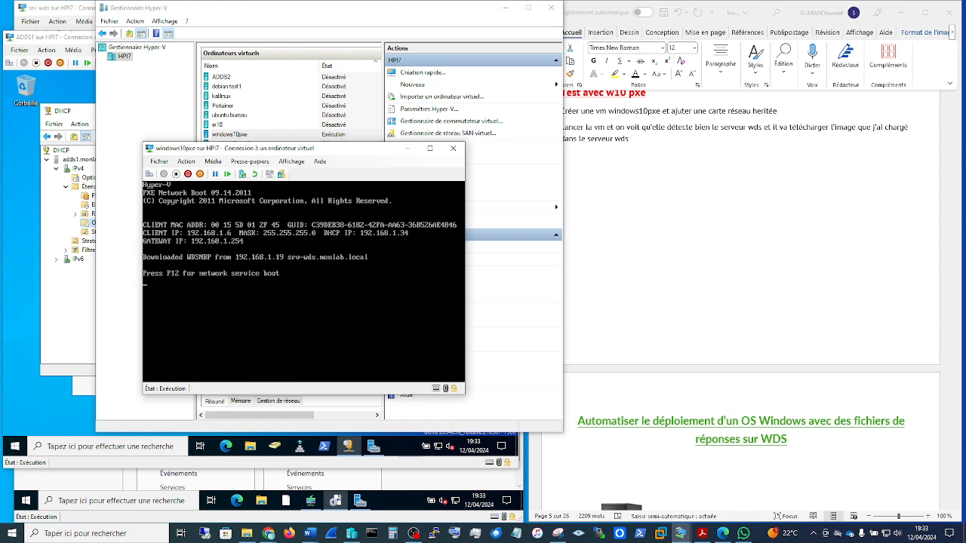
{"action": "key", "text": "F12"}
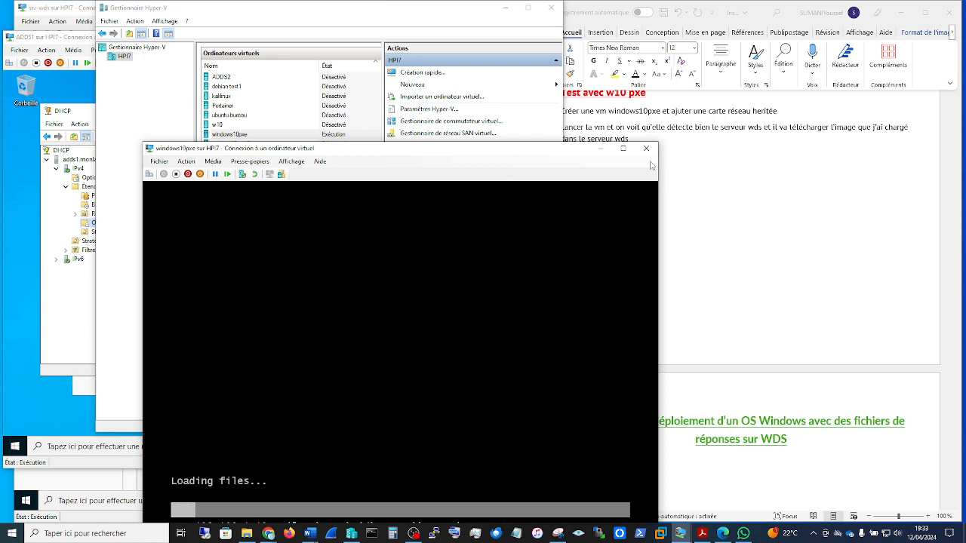
Step: Turn off the windows10pxe virtual machine and close its connection window
{"action": "left_click", "coordinate": [176, 173]}
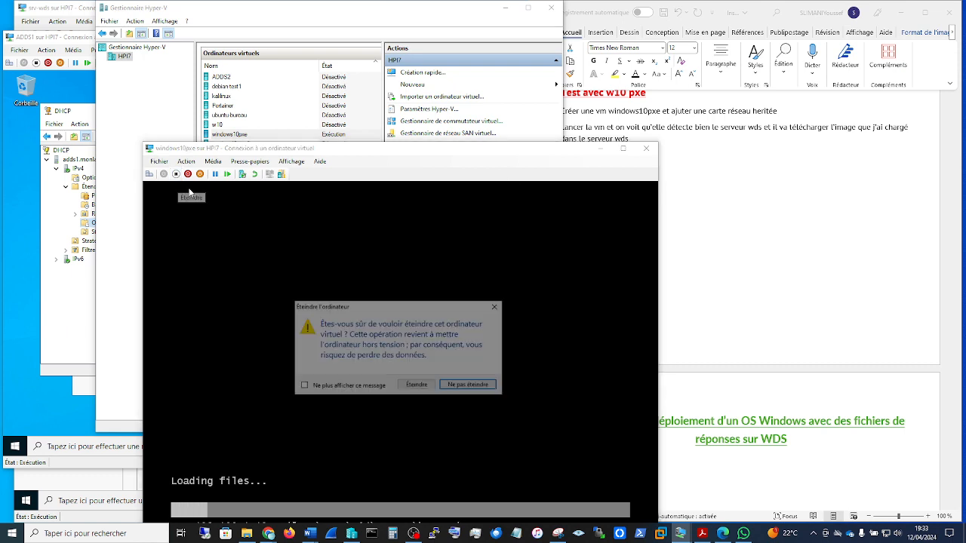
{"action": "left_click", "coordinate": [421, 387]}
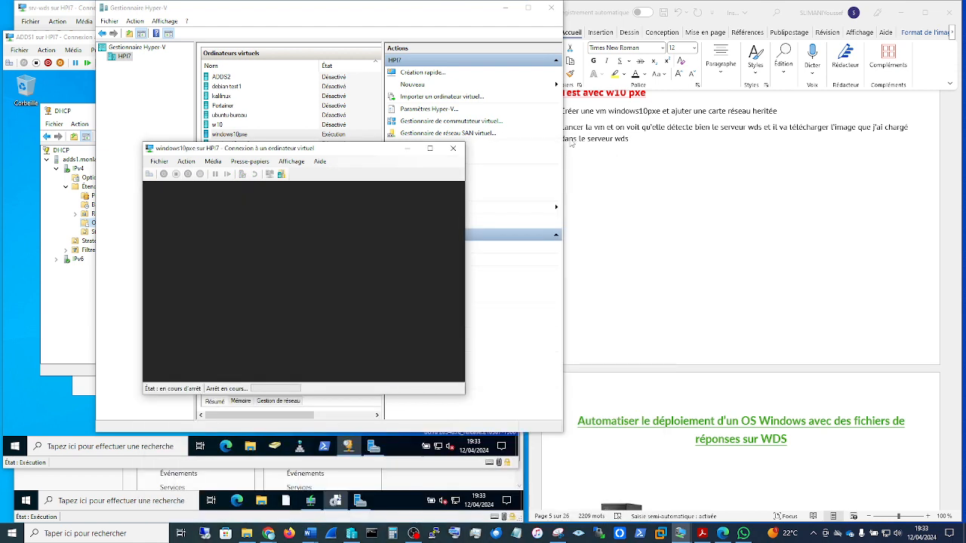
{"action": "left_click_drag", "start_coordinate": [370, 149], "coordinate": [2, 189]}
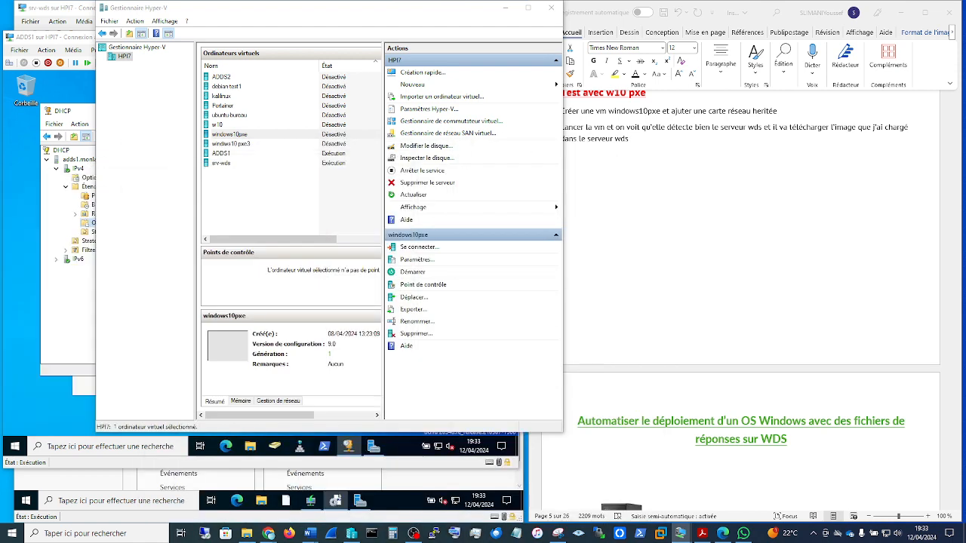
Step: Start creating a new virtual machine in Hyper-V, examine the Generation 1 and Generation 2 choices, then cancel the wizard
{"action": "left_click", "coordinate": [236, 144]}
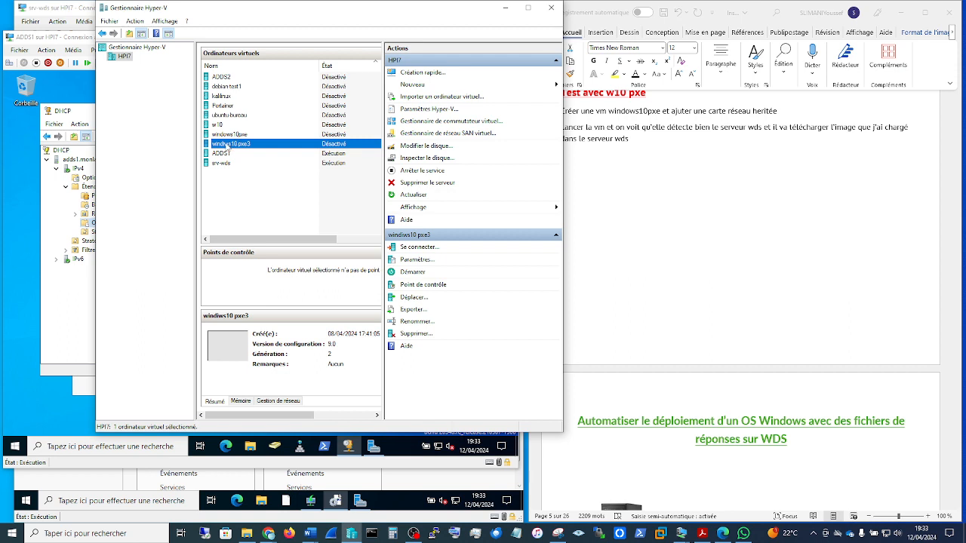
{"action": "left_click", "coordinate": [417, 86]}
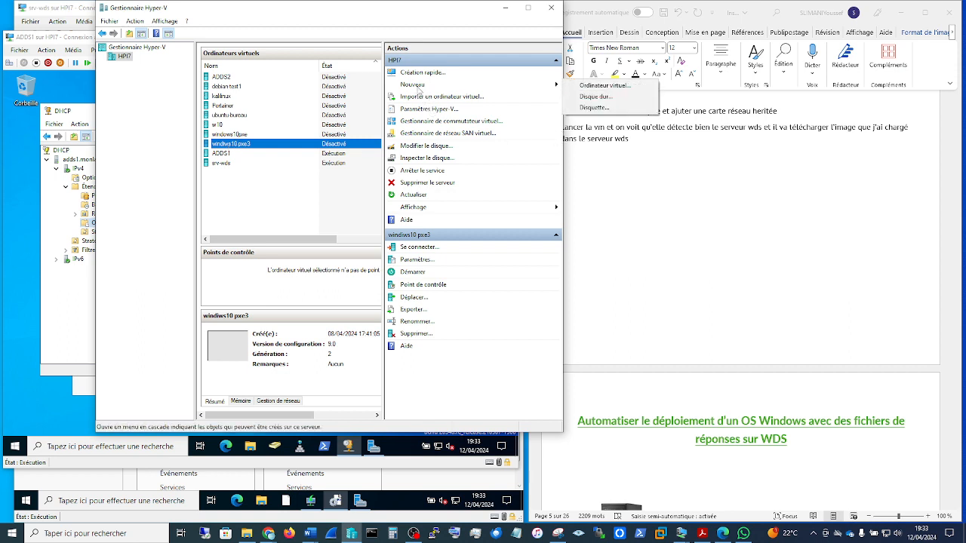
{"action": "left_click", "coordinate": [589, 88]}
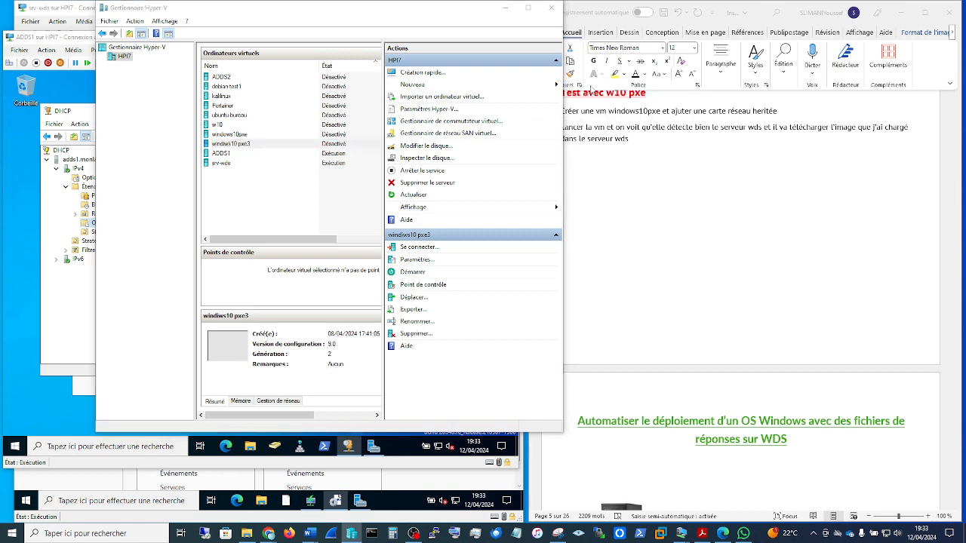
{"action": "left_click", "coordinate": [557, 383]}
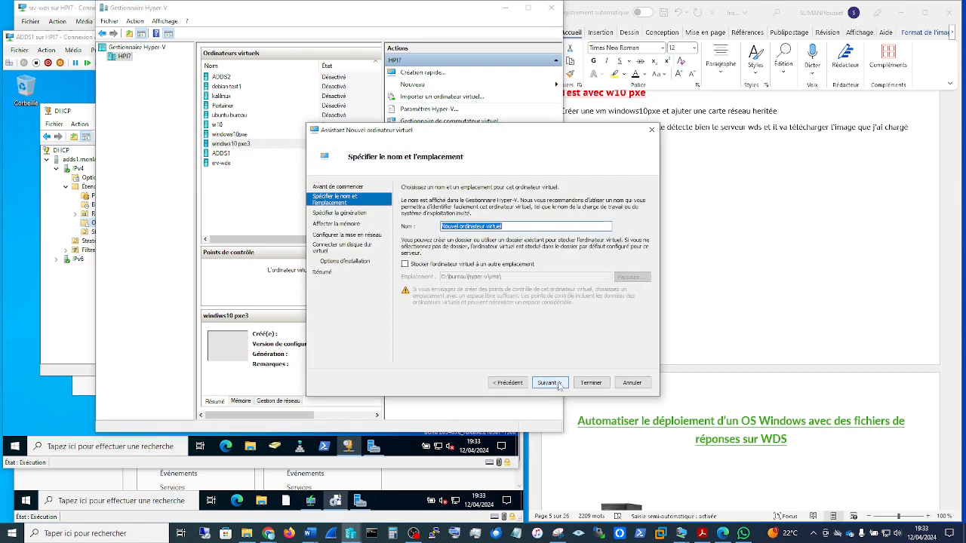
{"action": "left_click", "coordinate": [593, 385]}
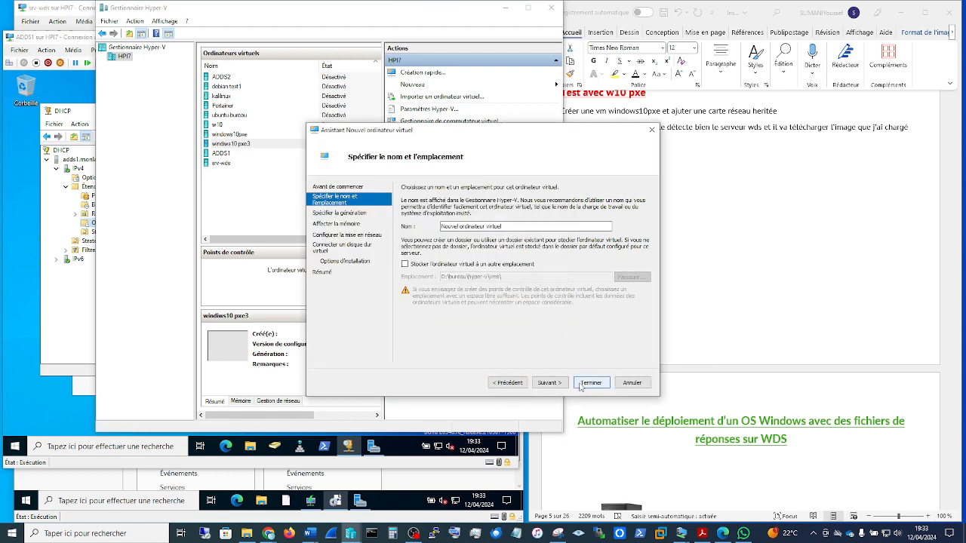
{"action": "left_click", "coordinate": [549, 382]}
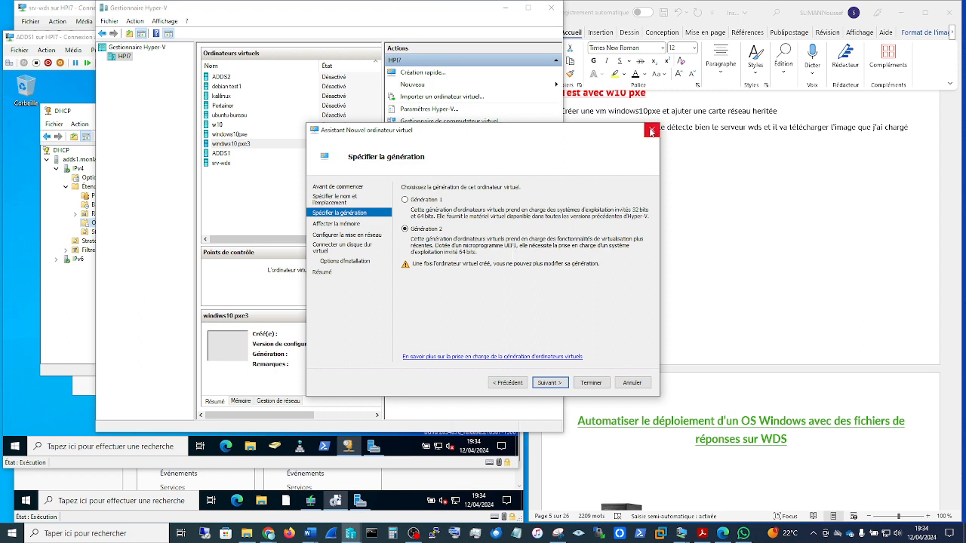
{"action": "left_click", "coordinate": [651, 131]}
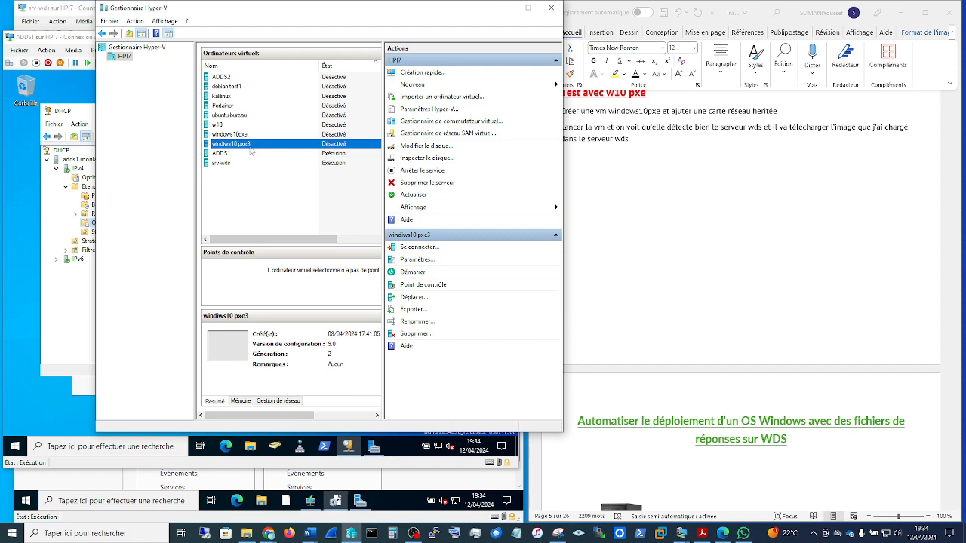
Step: Connect to the windiws10 pxe3 virtual machine, start it and launch the network boot service
{"action": "double_click", "coordinate": [206, 145]}
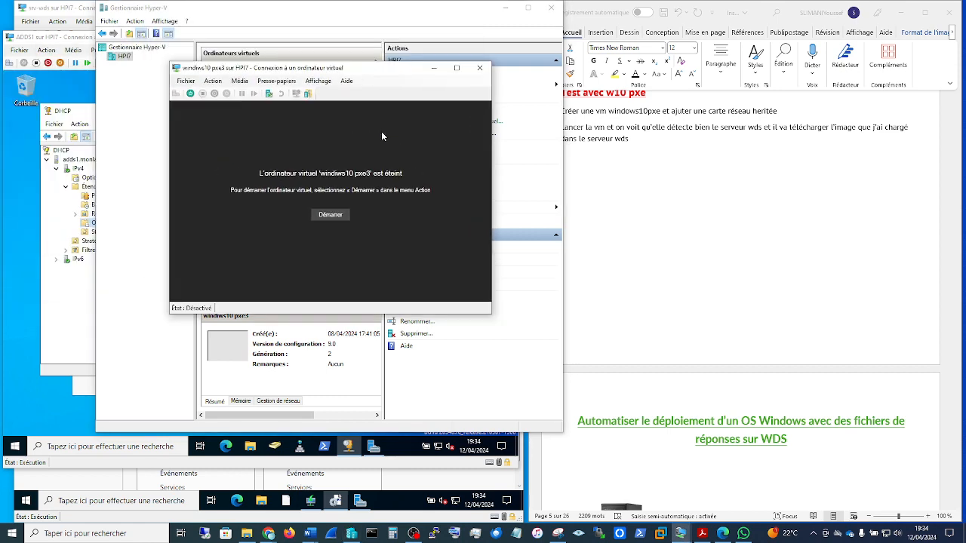
{"action": "left_click", "coordinate": [339, 218]}
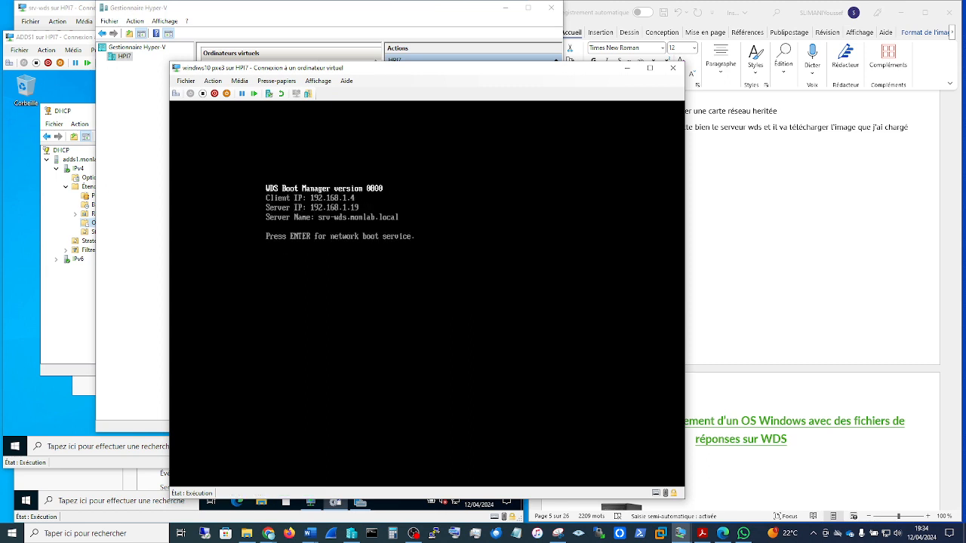
{"action": "key", "text": "Return"}
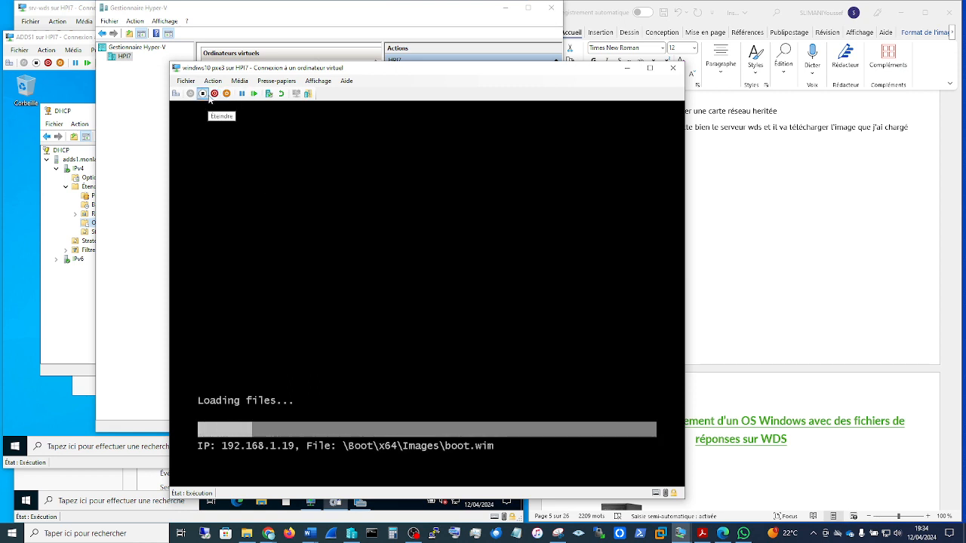
Step: Shut down the windiws10 pxe3 virtual machine and close its connection window
{"action": "left_click", "coordinate": [213, 95]}
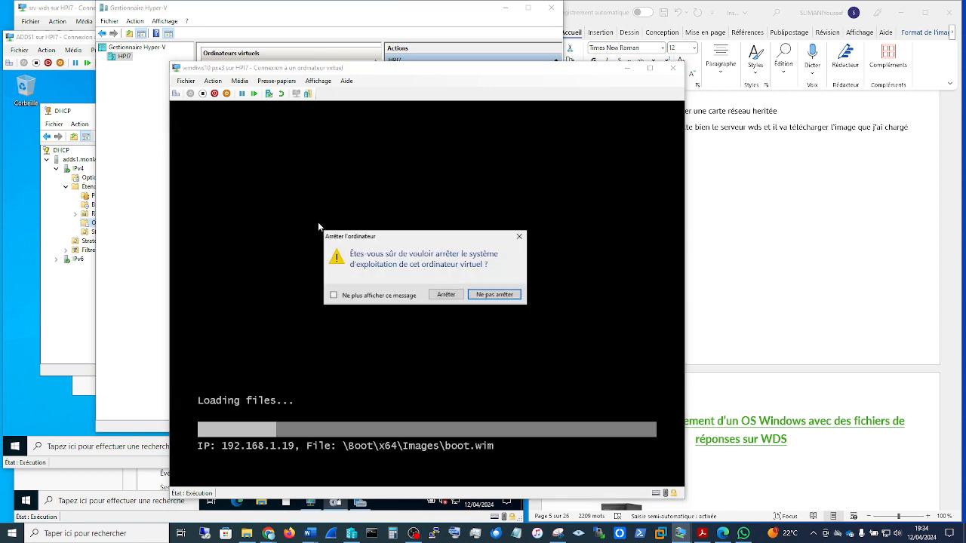
{"action": "left_click", "coordinate": [450, 296]}
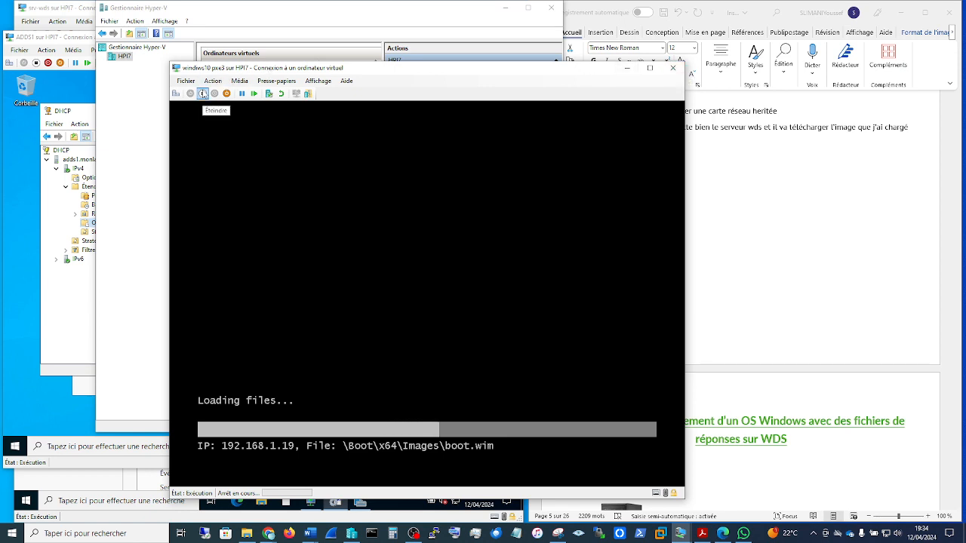
{"action": "left_click", "coordinate": [673, 68]}
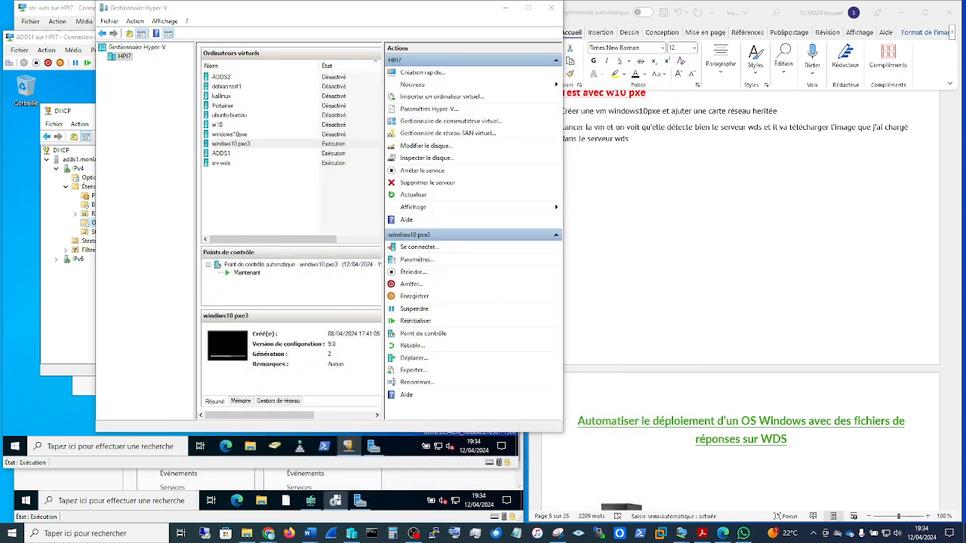
{"action": "left_click", "coordinate": [230, 143]}
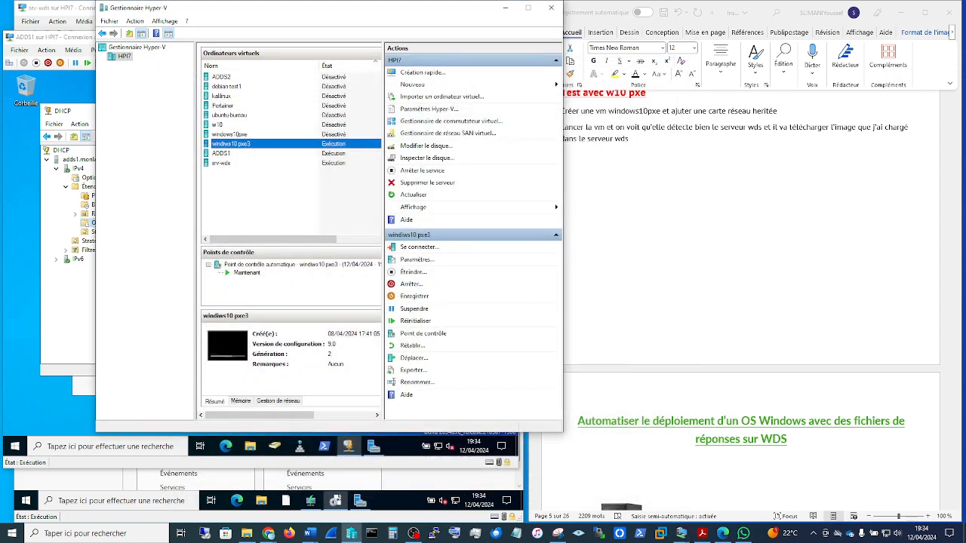
{"action": "right_click", "coordinate": [230, 145]}
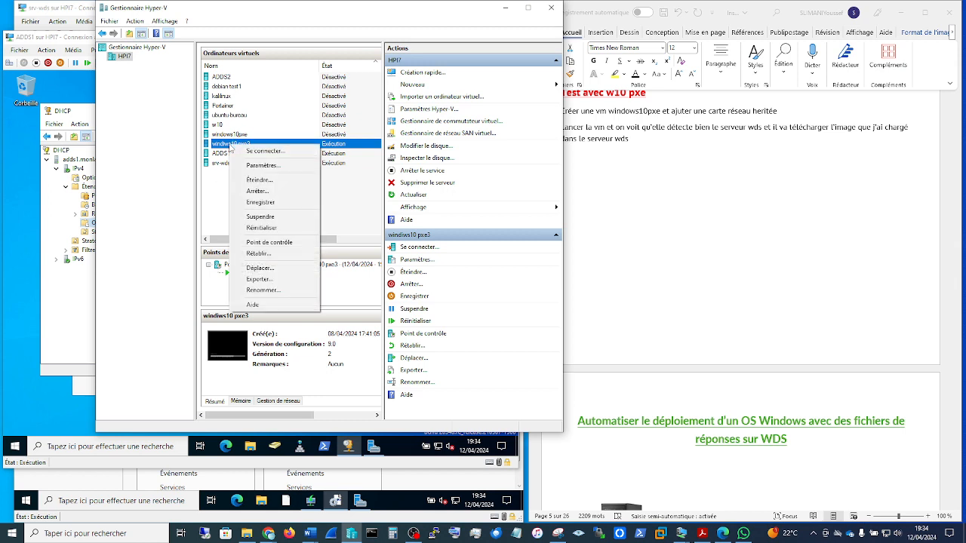
{"action": "left_click", "coordinate": [257, 191]}
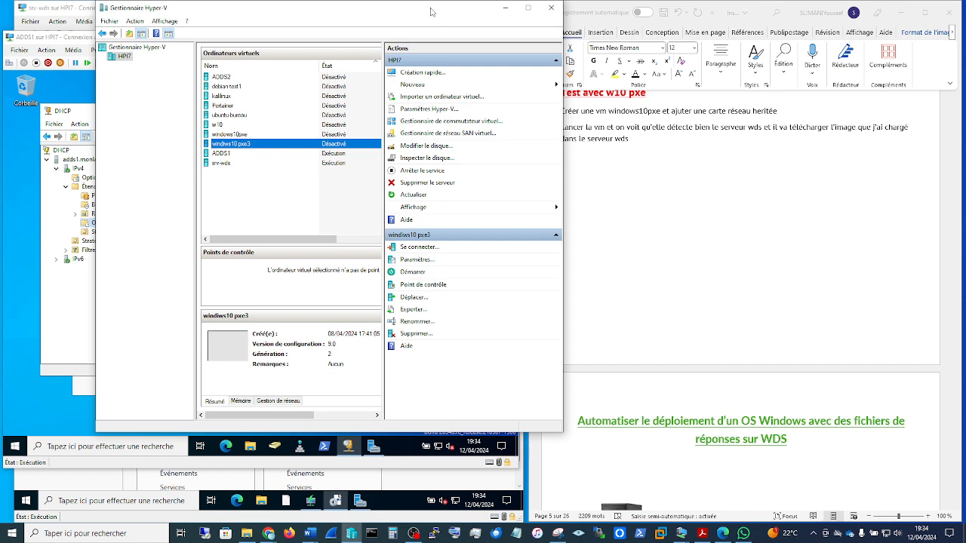
Step: Clear Hyper-V Manager from view and review the Word guide's section on installing Windows ADK on the WDS server
{"action": "left_click_drag", "start_coordinate": [431, 9], "coordinate": [0, 95]}
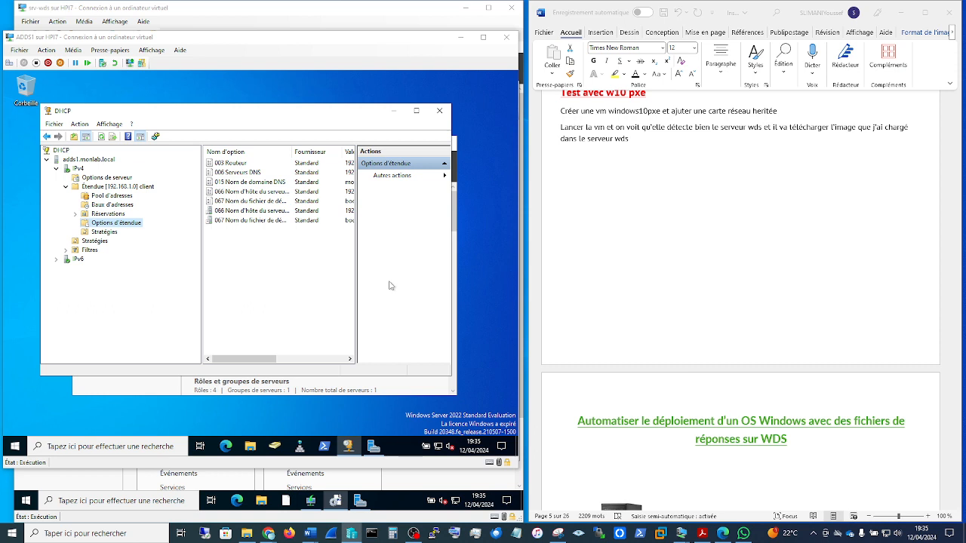
{"action": "scroll", "coordinate": [833, 373], "scroll_direction": "down", "scroll_amount": 5}
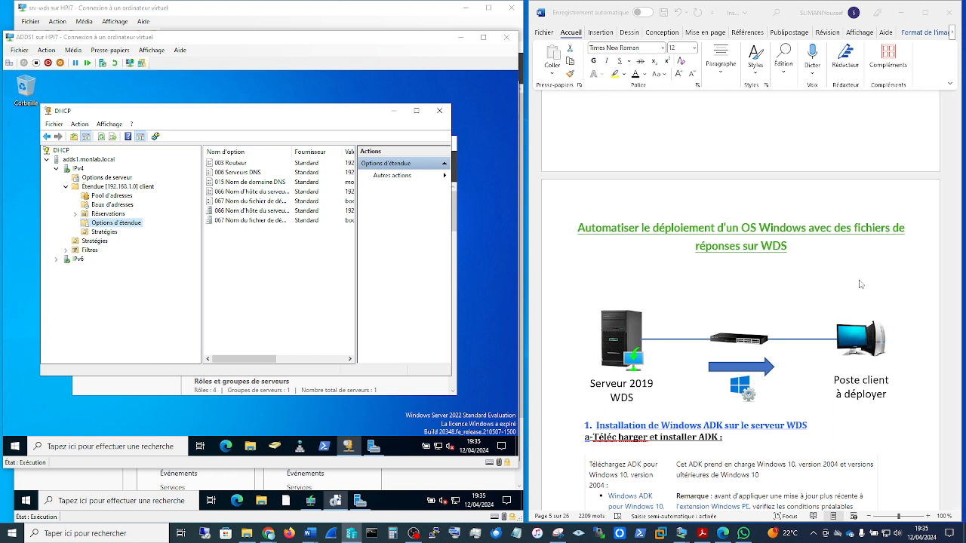
{"action": "scroll", "coordinate": [860, 284], "scroll_direction": "down", "scroll_amount": 4}
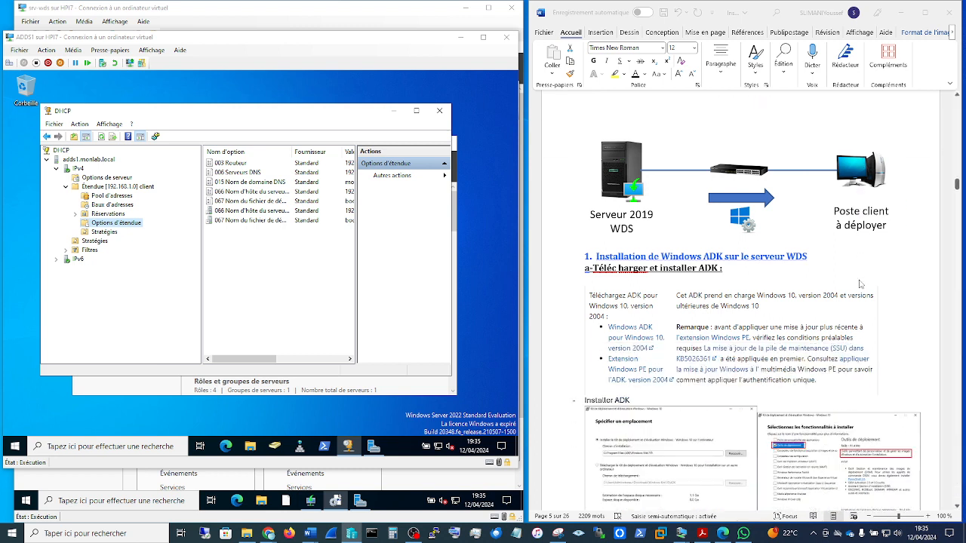
{"action": "left_click", "coordinate": [583, 259]}
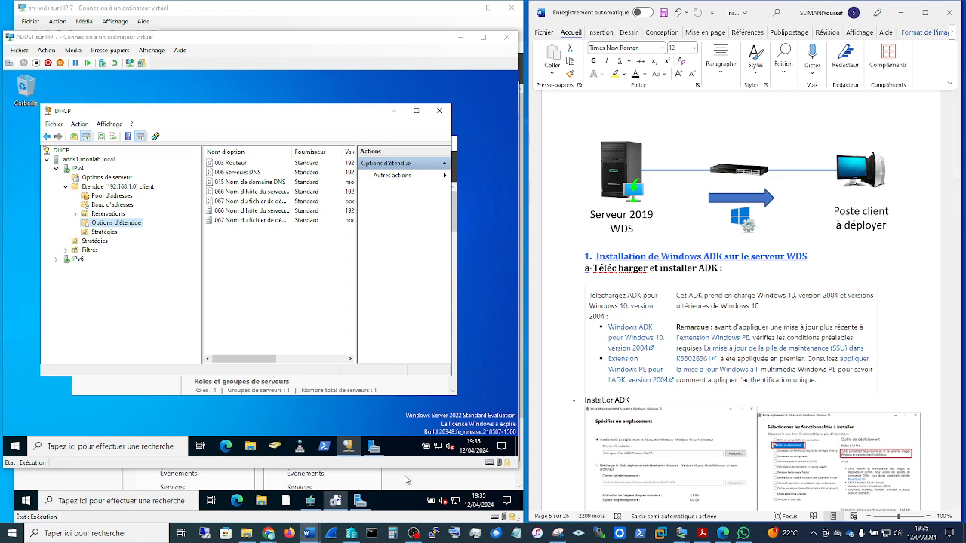
Step: Switch to Chrome, search Google for "adk windows 10" and open the Microsoft Learn page on downloading and installing Windows ADK
{"action": "left_click", "coordinate": [268, 533]}
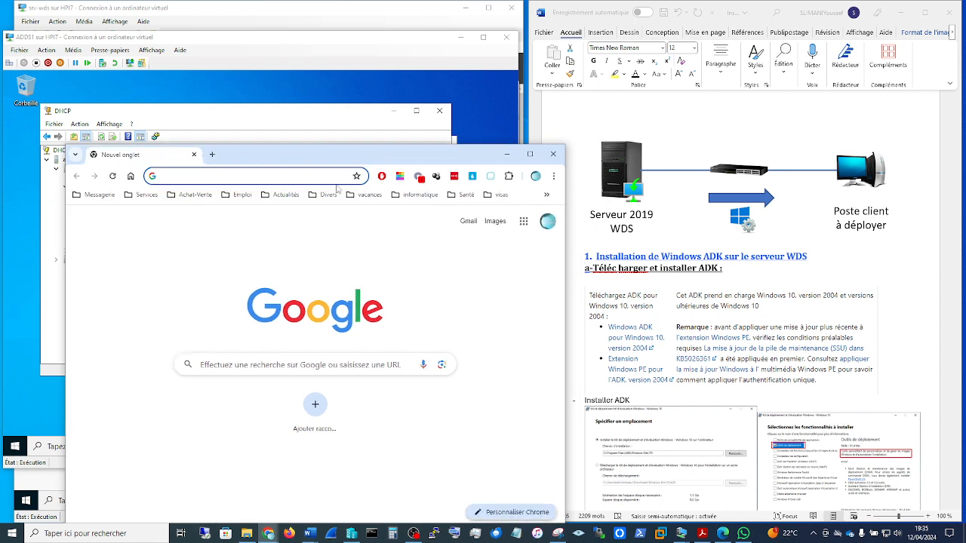
{"action": "type", "text": "adk w"}
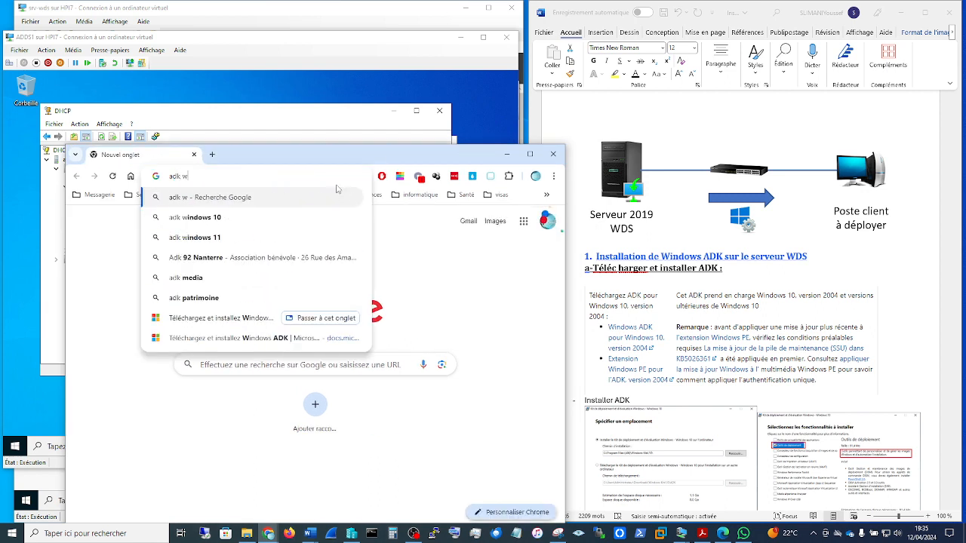
{"action": "type", "text": "indows 10"}
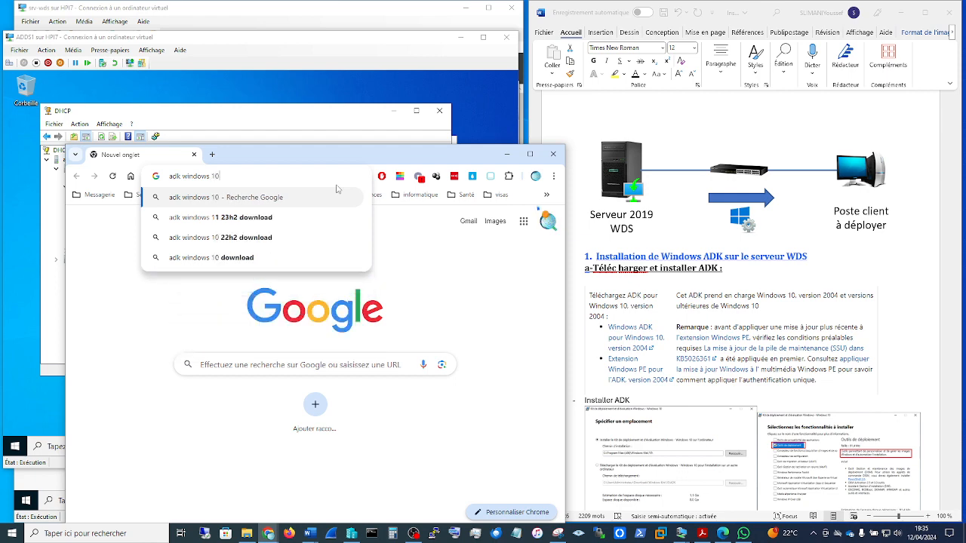
{"action": "key", "text": "Return"}
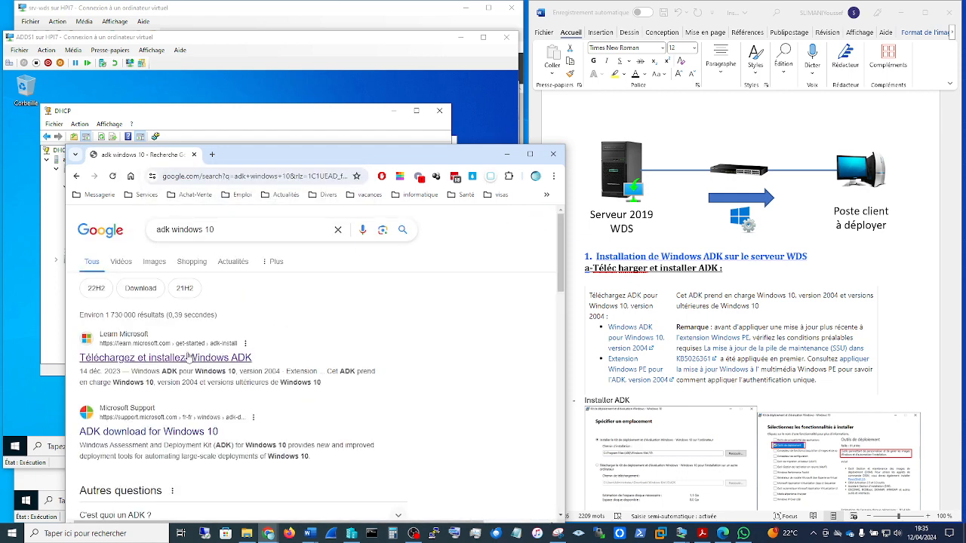
{"action": "left_click", "coordinate": [188, 357]}
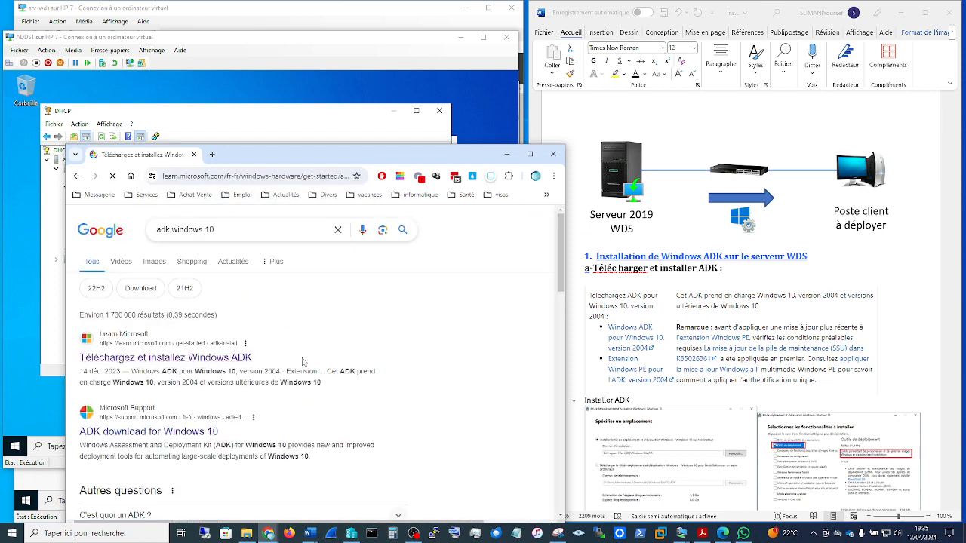
Step: Maximize the browser and review the ADK and Windows PE extension downloads for the different Windows versions
{"action": "left_click", "coordinate": [530, 154]}
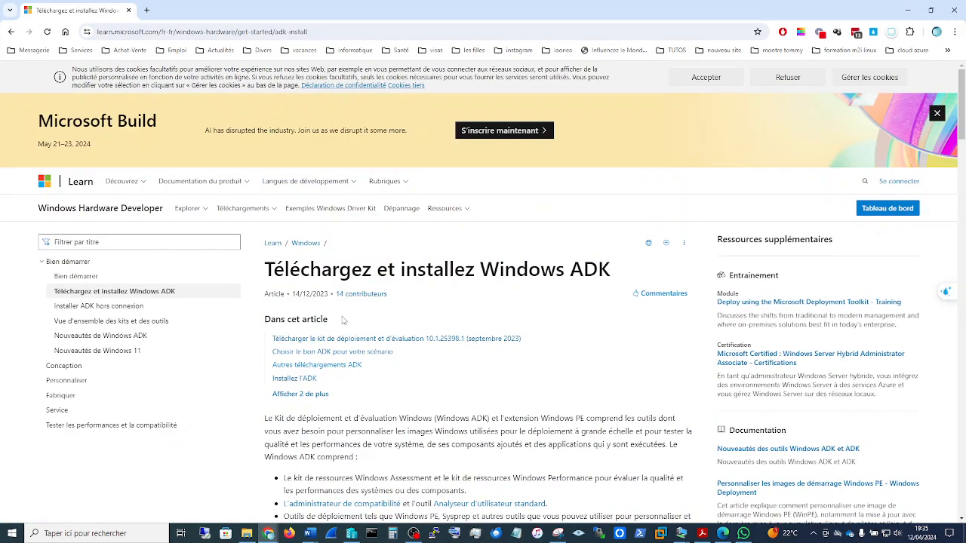
{"action": "scroll", "coordinate": [343, 317], "scroll_direction": "down", "scroll_amount": 10}
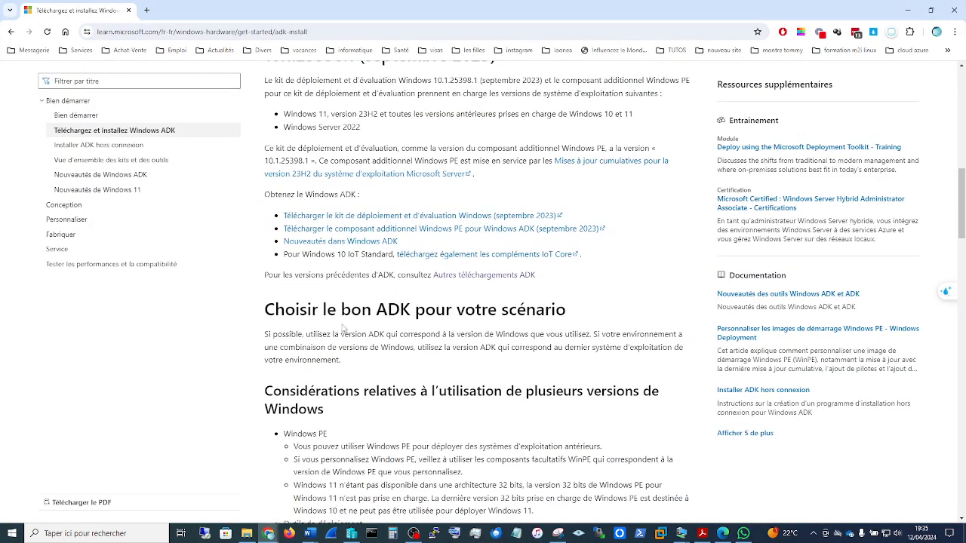
{"action": "scroll", "coordinate": [343, 326], "scroll_direction": "down", "scroll_amount": 15}
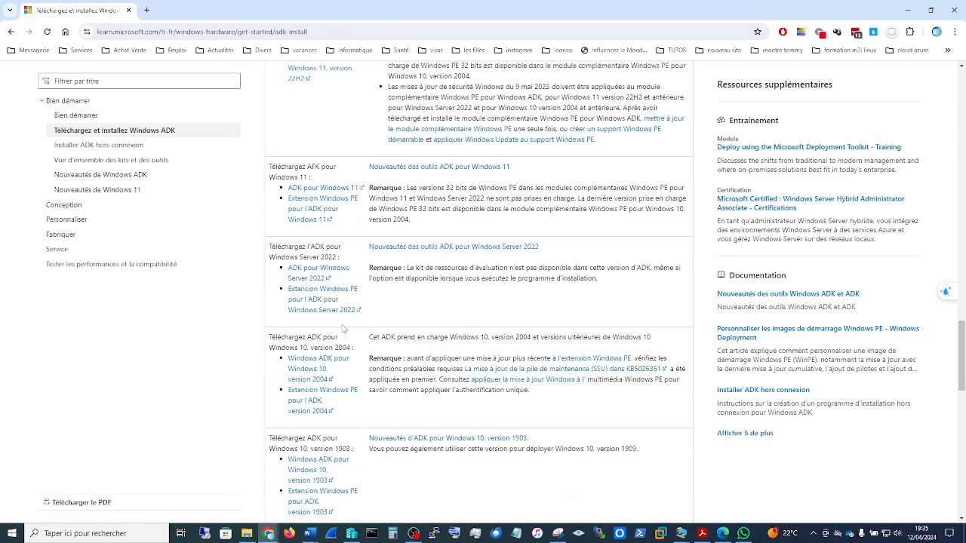
{"action": "scroll", "coordinate": [376, 333], "scroll_direction": "up", "scroll_amount": 2}
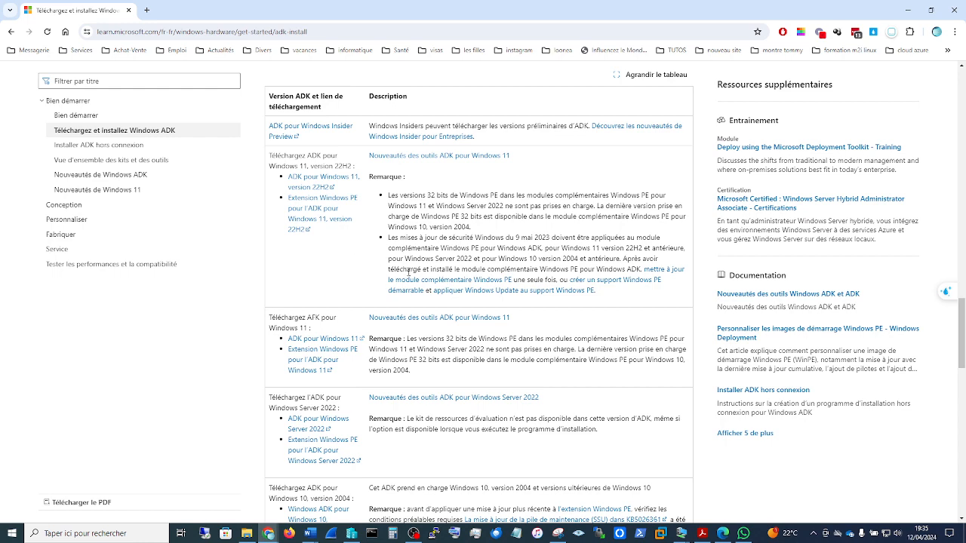
{"action": "scroll", "coordinate": [409, 275], "scroll_direction": "down", "scroll_amount": 3}
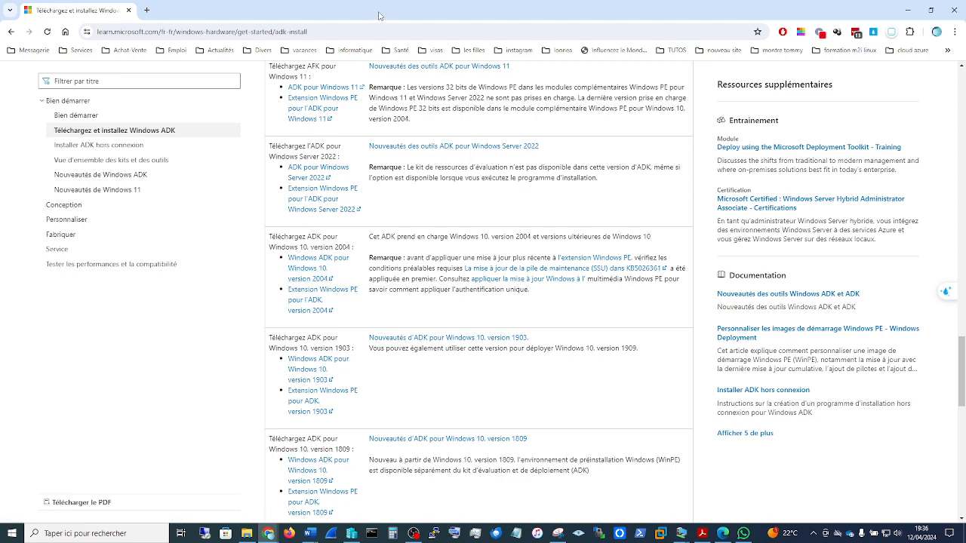
Step: Clear away Chrome, the ADDS1 connection, Windows System Image Manager, the WDS console and Server Manager to show the srv-wds desktop
{"action": "left_click_drag", "start_coordinate": [379, 16], "coordinate": [965, 102]}
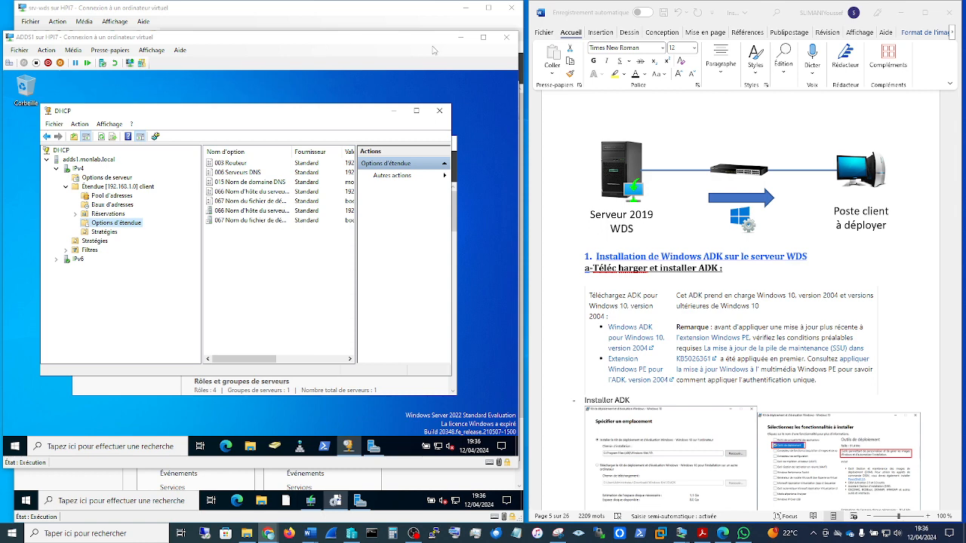
{"action": "left_click", "coordinate": [460, 37]}
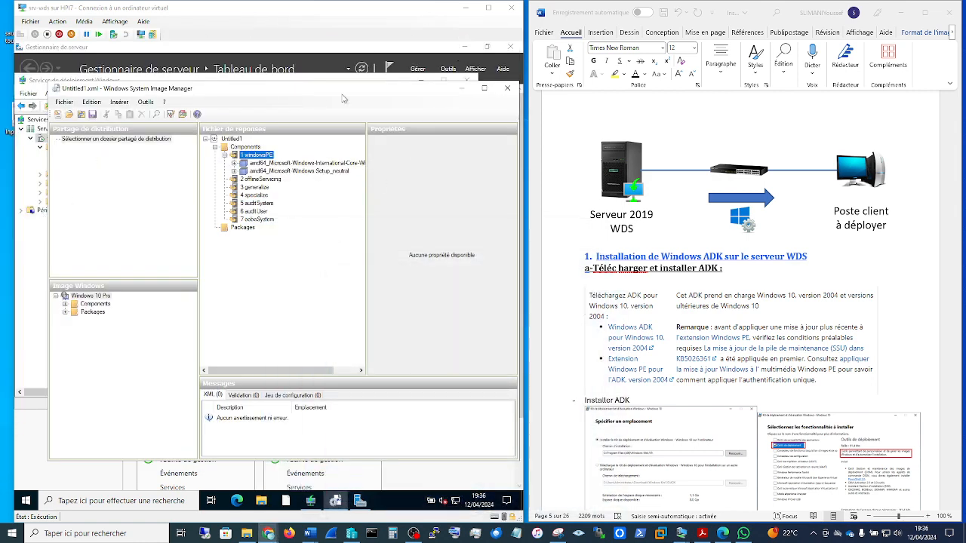
{"action": "left_click", "coordinate": [463, 89]}
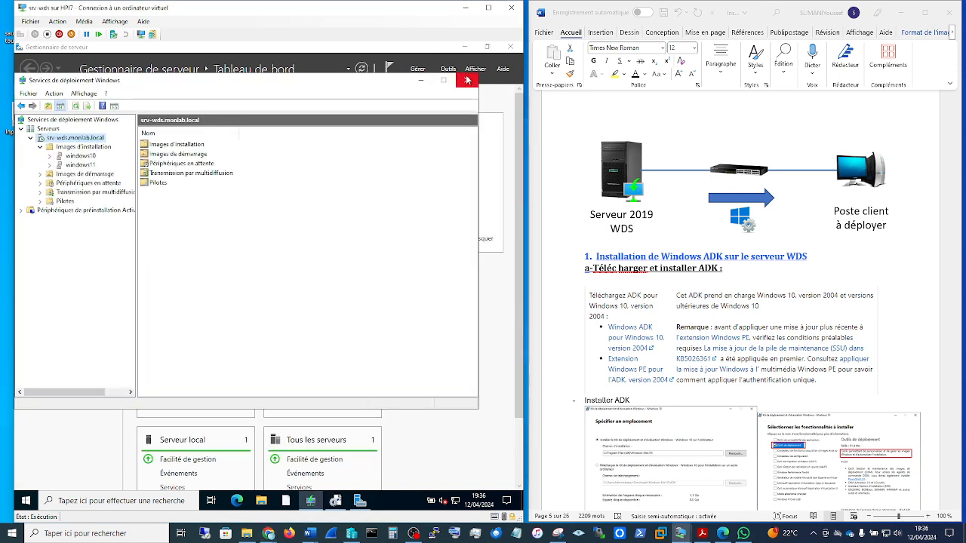
{"action": "left_click", "coordinate": [425, 80]}
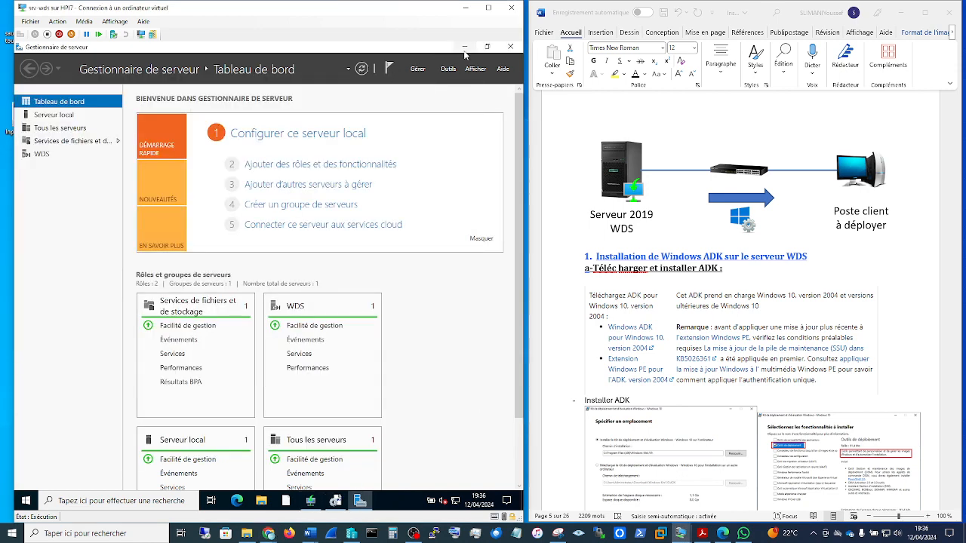
{"action": "left_click", "coordinate": [465, 48]}
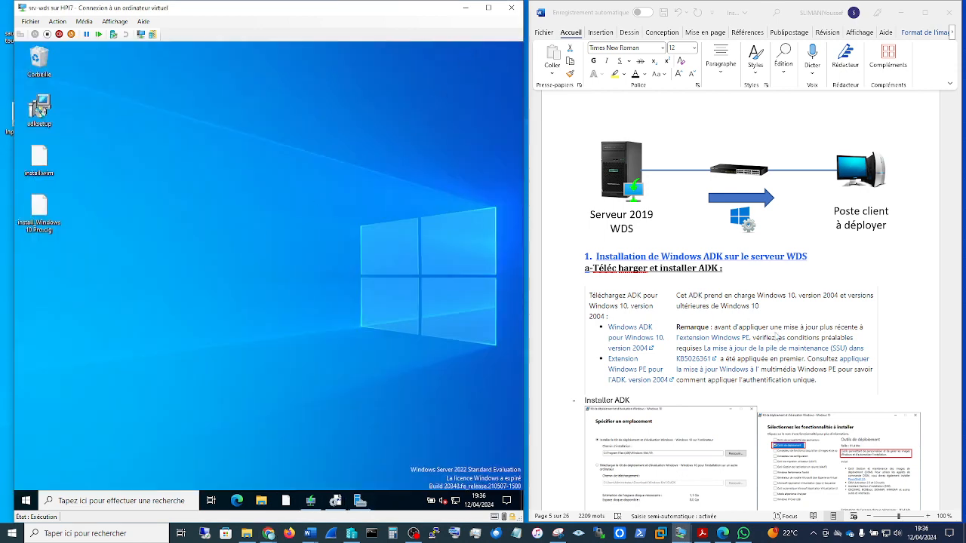
Step: Review the guide's ADK installation screenshots and move the adksetup file away from the other icons on the srv-wds desktop
{"action": "scroll", "coordinate": [777, 337], "scroll_direction": "down", "scroll_amount": 2}
{"action": "left_click", "coordinate": [665, 368]}
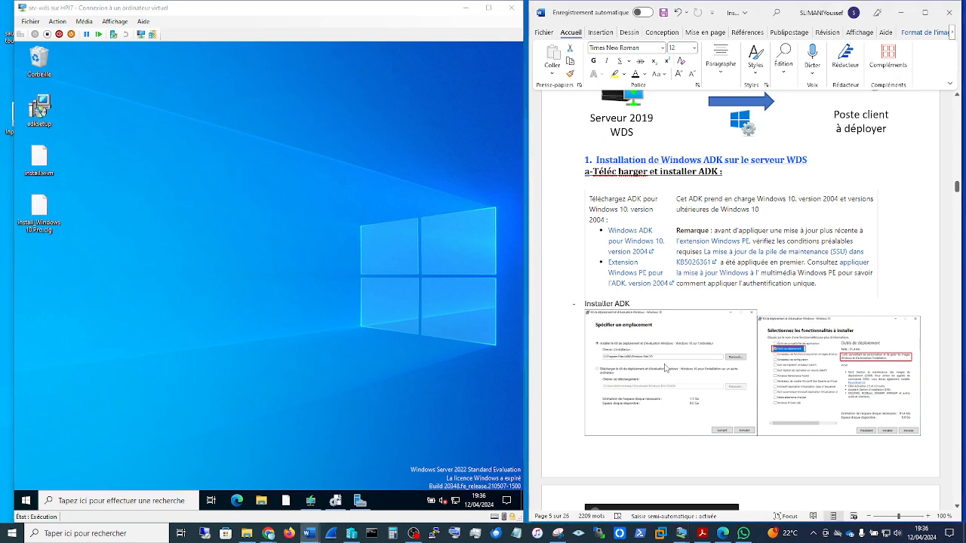
{"action": "scroll", "coordinate": [665, 368], "scroll_direction": "down", "scroll_amount": 1}
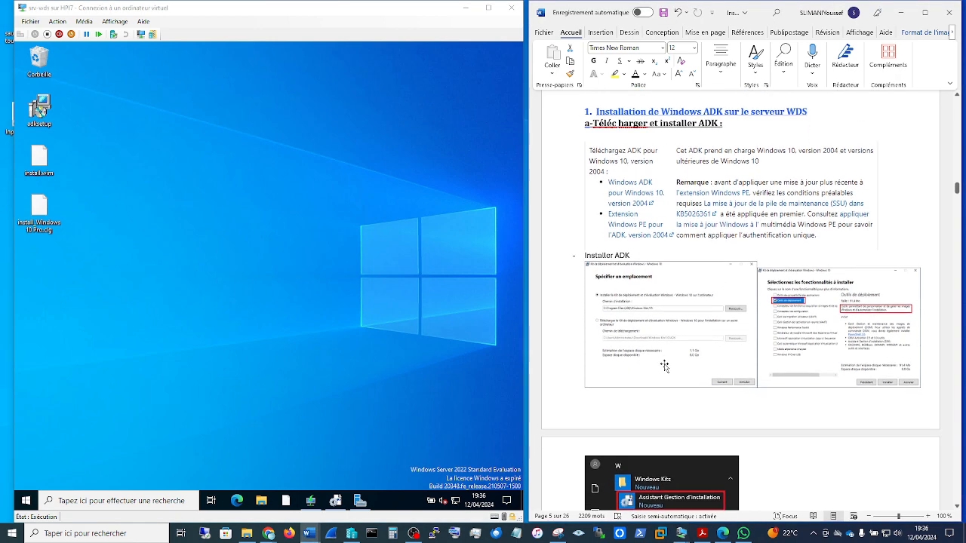
{"action": "left_click", "coordinate": [39, 110]}
{"action": "left_click_drag", "start_coordinate": [41, 111], "coordinate": [317, 99]}
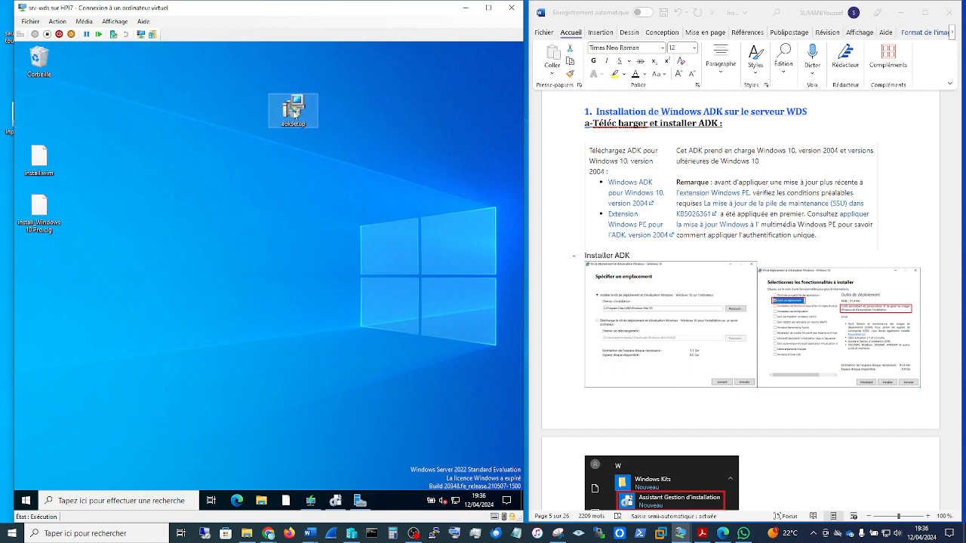
Step: Run adksetup with the Modifier option, examine the selectable ADK features, and cancel the modification
{"action": "double_click", "coordinate": [294, 114]}
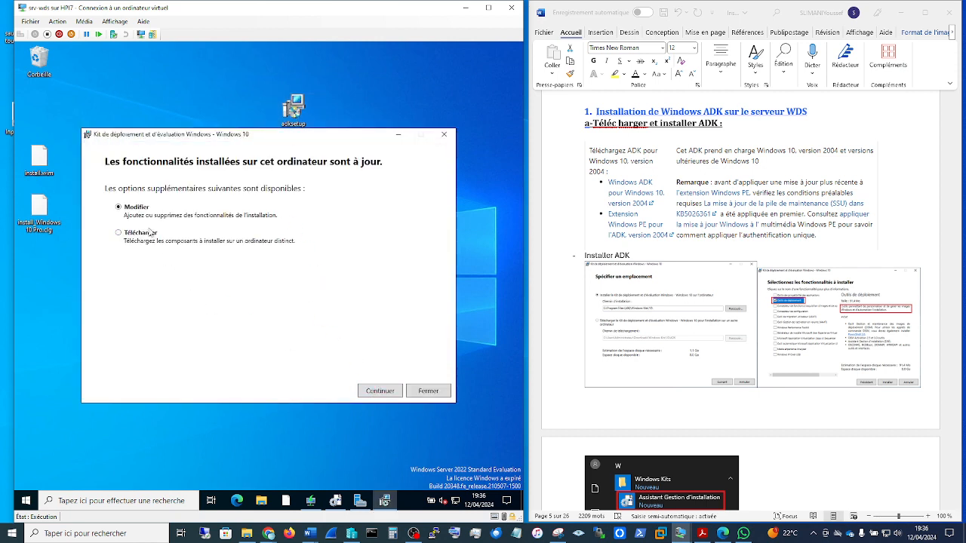
{"action": "left_click", "coordinate": [389, 394]}
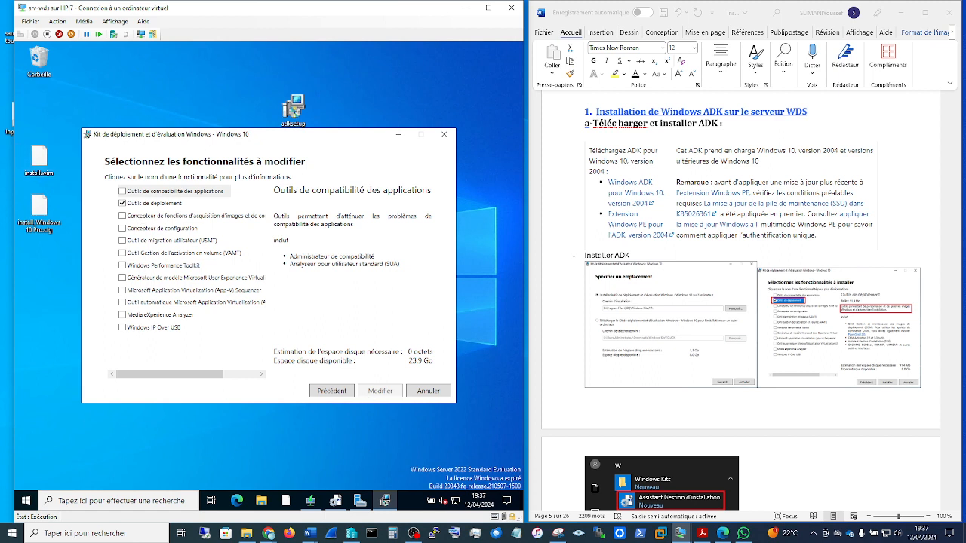
{"action": "left_click", "coordinate": [444, 137]}
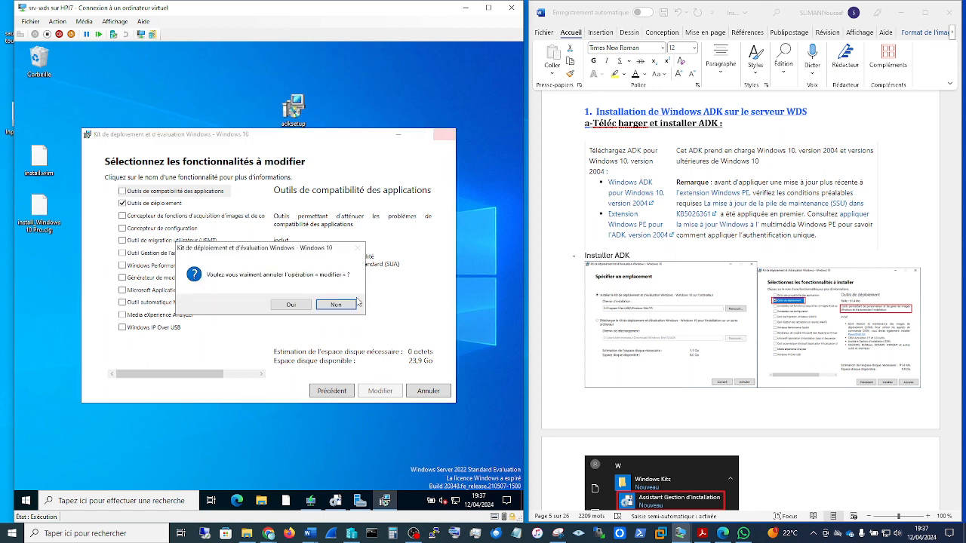
{"action": "left_click", "coordinate": [299, 308]}
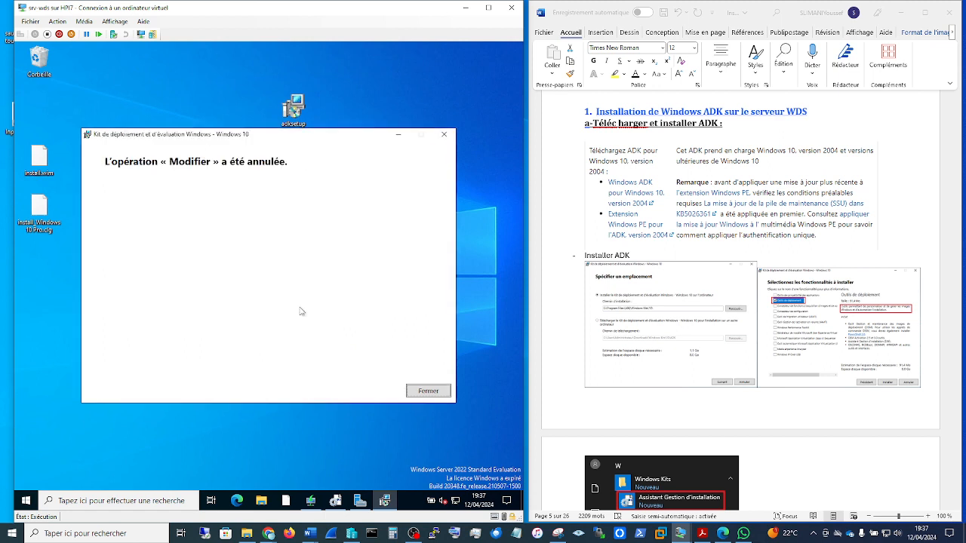
{"action": "left_click", "coordinate": [432, 396]}
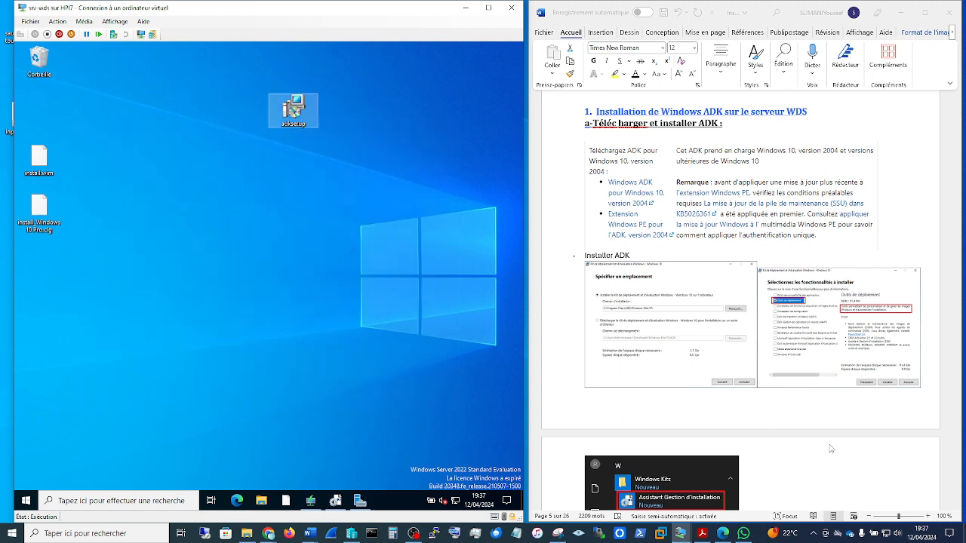
Step: Search srv-wds for "gest" to locate Assistant Gestion d'installation, and open Windows System Image Manager
{"action": "scroll", "coordinate": [830, 448], "scroll_direction": "down", "scroll_amount": 5}
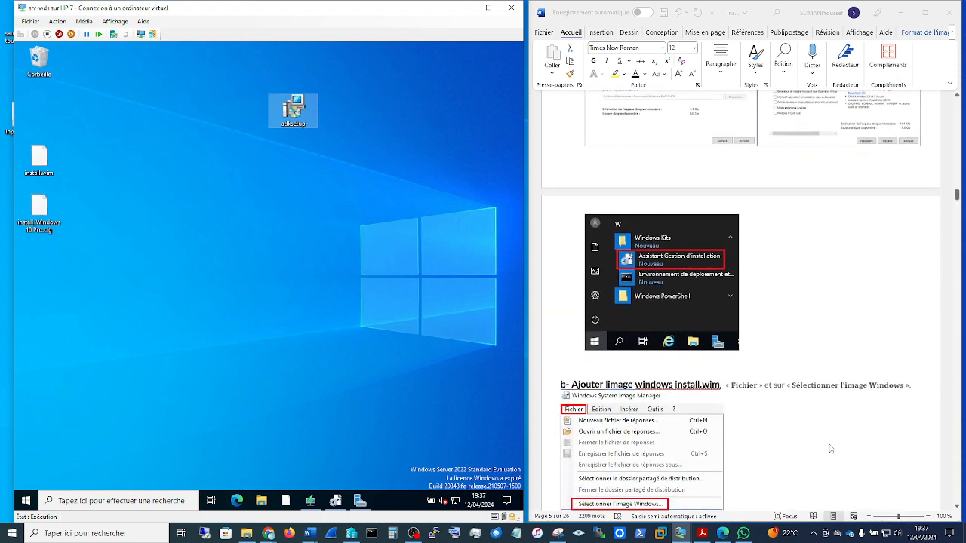
{"action": "scroll", "coordinate": [671, 341], "scroll_direction": "down", "scroll_amount": 2}
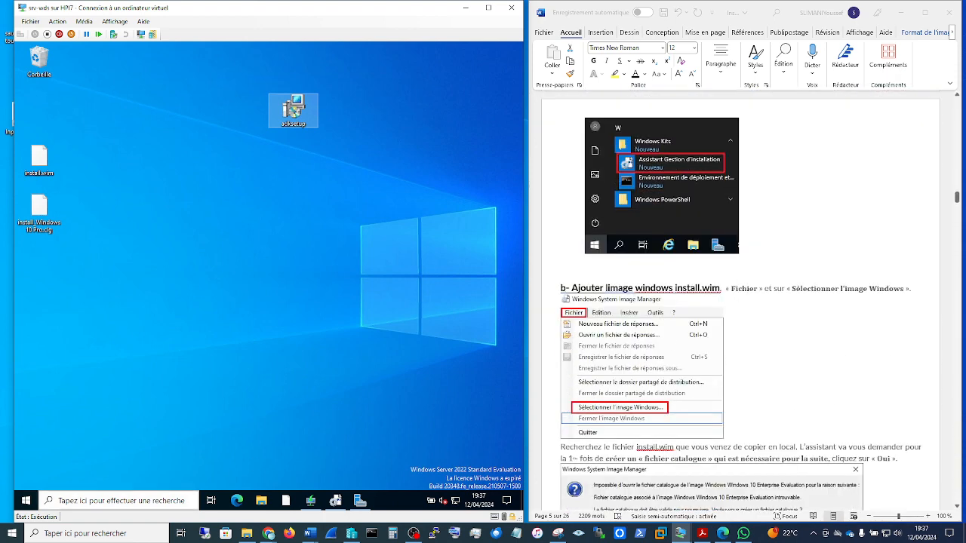
{"action": "left_click", "coordinate": [101, 504]}
{"action": "type", "text": "gest"}
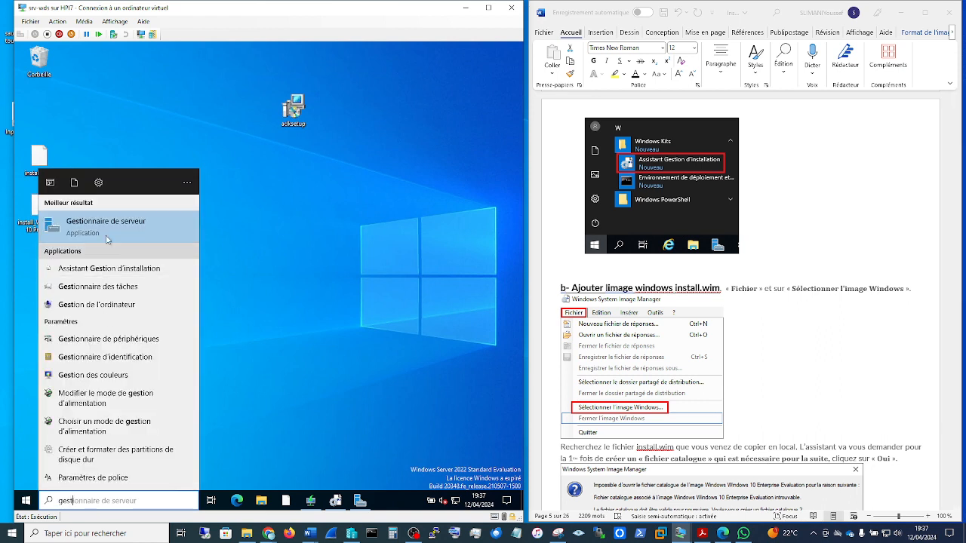
{"action": "right_click", "coordinate": [144, 272]}
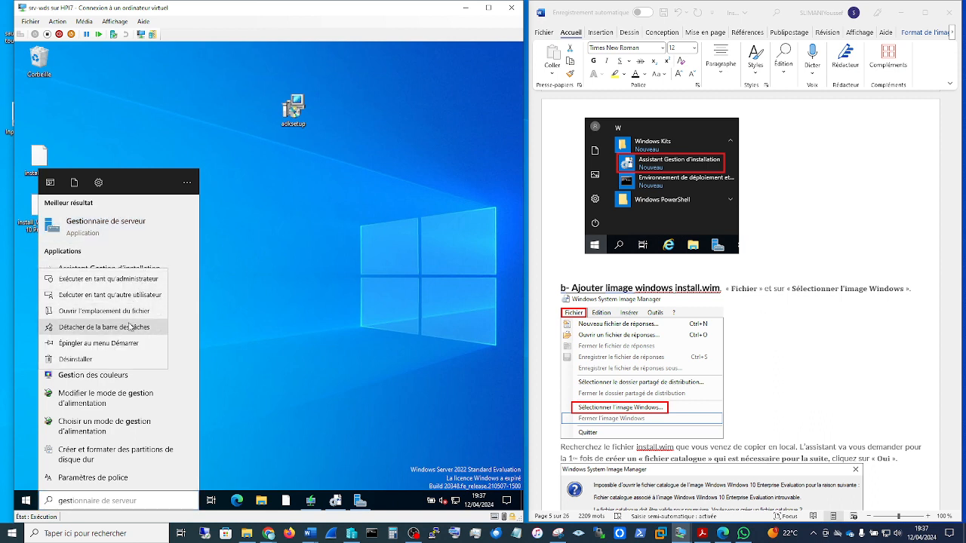
{"action": "left_click", "coordinate": [338, 503]}
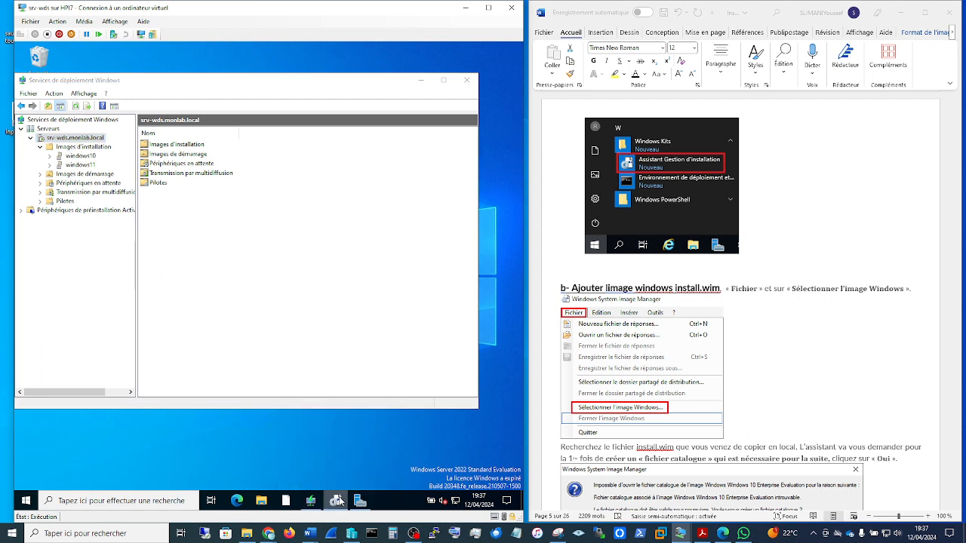
{"action": "right_click", "coordinate": [339, 500]}
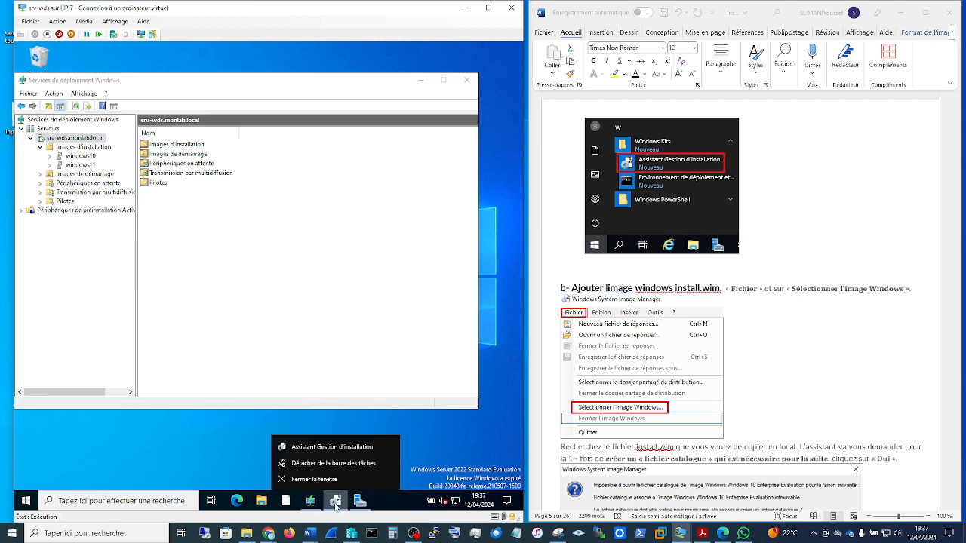
{"action": "left_click", "coordinate": [323, 448]}
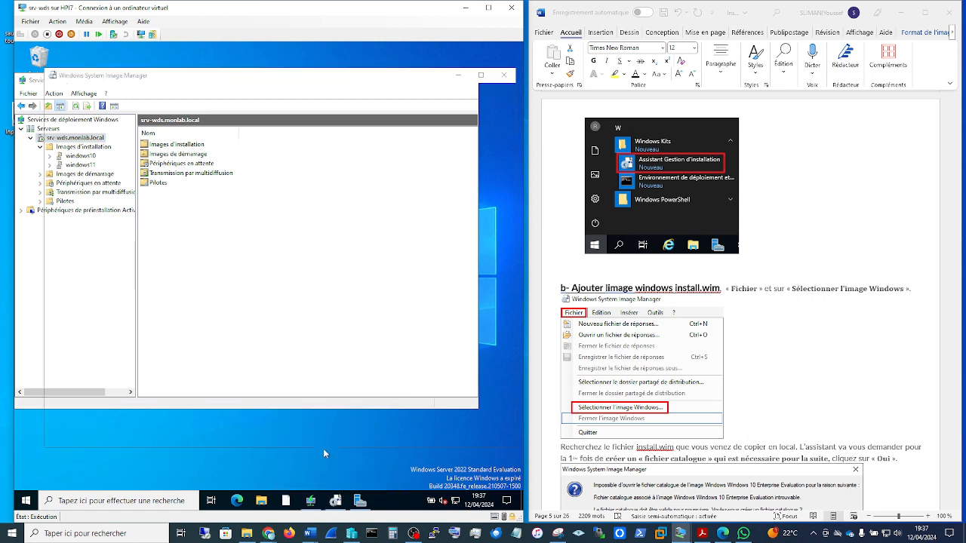
Step: Review the guide's install.wim section, browse the DVD drive's sources folder for a Windows image, and dismiss the image selection
{"action": "scroll", "coordinate": [820, 328], "scroll_direction": "down", "scroll_amount": 2}
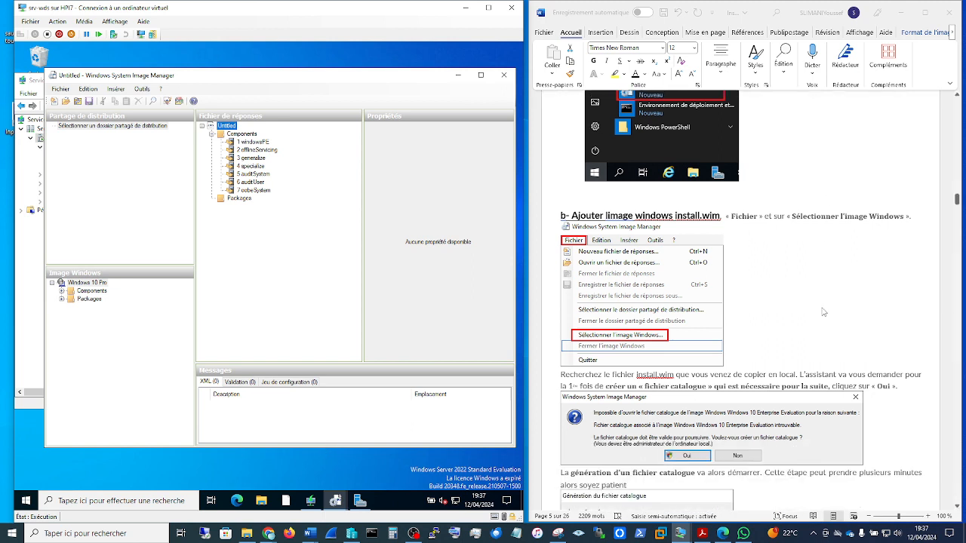
{"action": "left_click", "coordinate": [830, 297]}
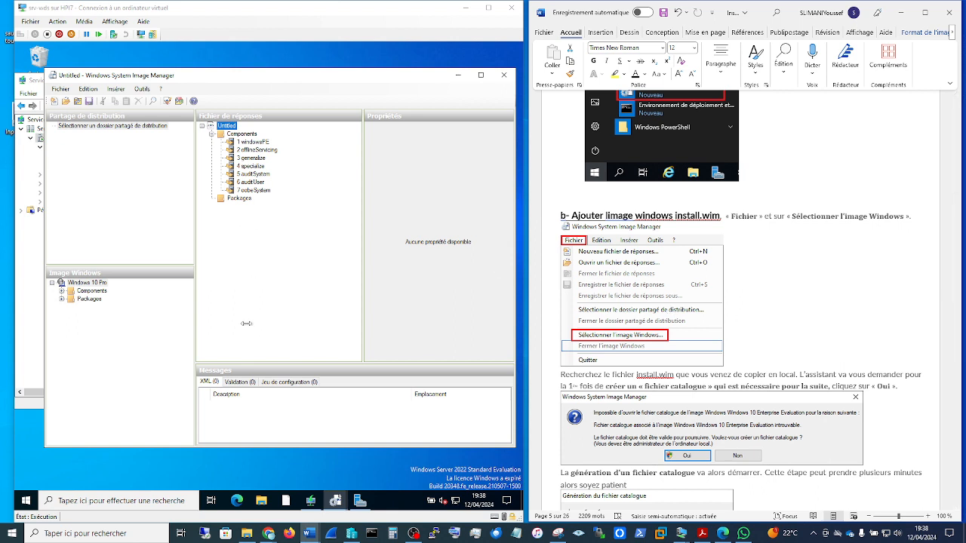
{"action": "left_click", "coordinate": [61, 89]}
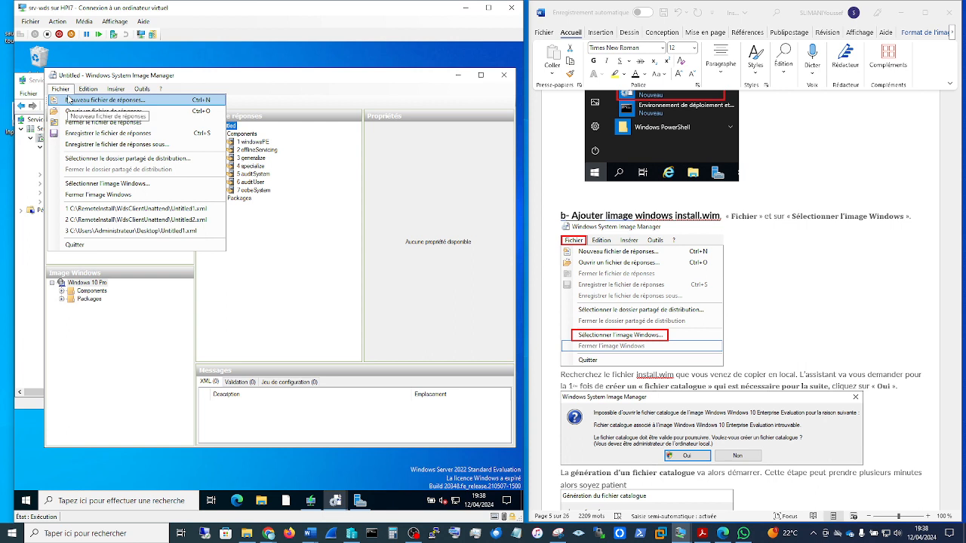
{"action": "left_click", "coordinate": [125, 187]}
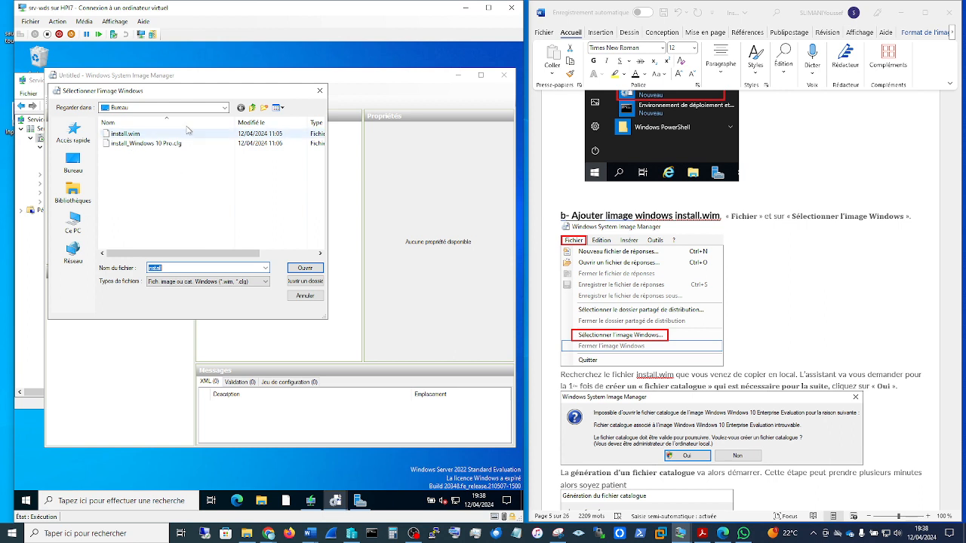
{"action": "left_click", "coordinate": [223, 111]}
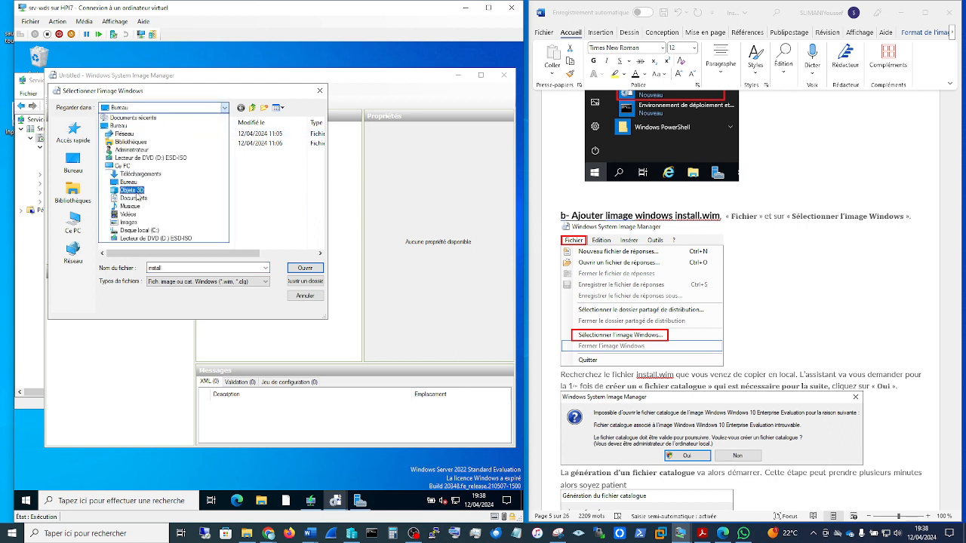
{"action": "left_click", "coordinate": [142, 239]}
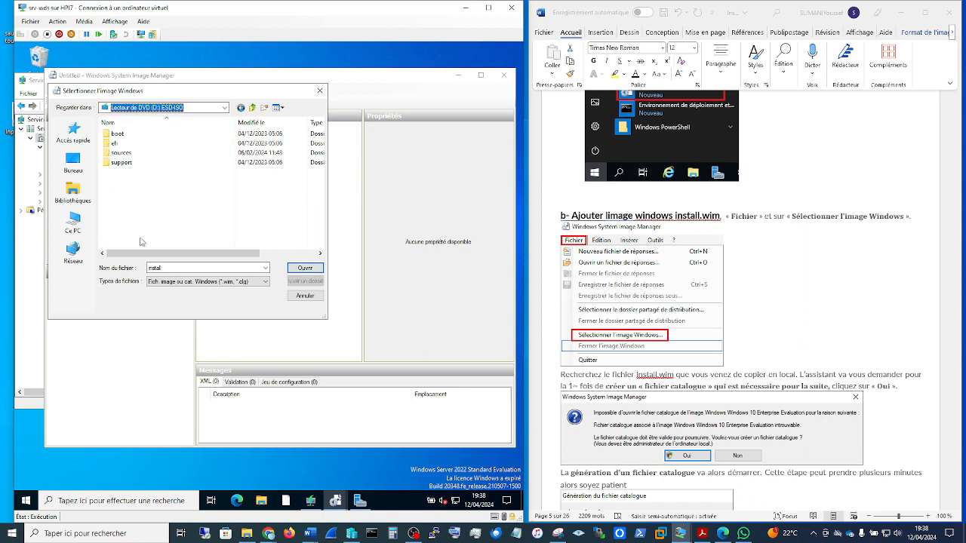
{"action": "left_click", "coordinate": [84, 21]}
{"action": "mouse_move", "coordinate": [113, 33]}
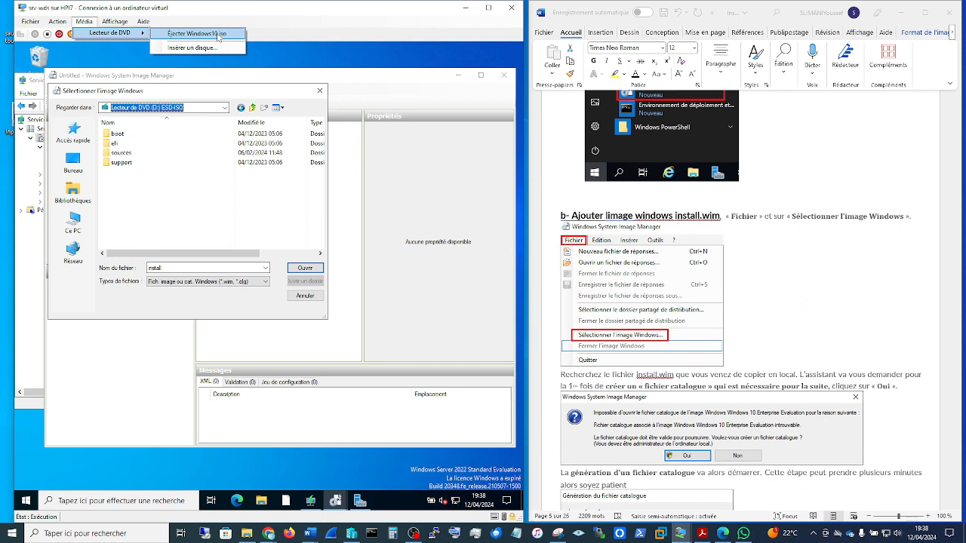
{"action": "left_click", "coordinate": [157, 191]}
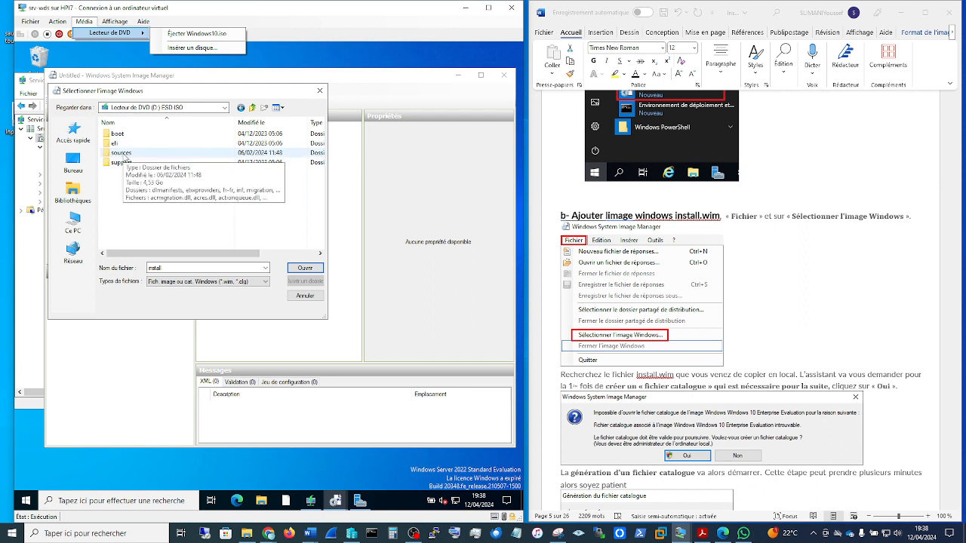
{"action": "double_click", "coordinate": [122, 153]}
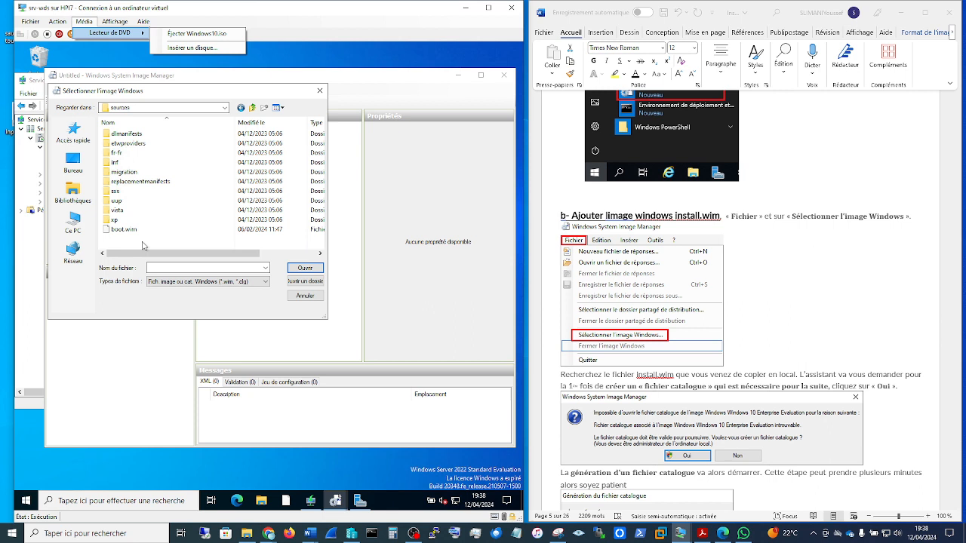
{"action": "left_click", "coordinate": [319, 91]}
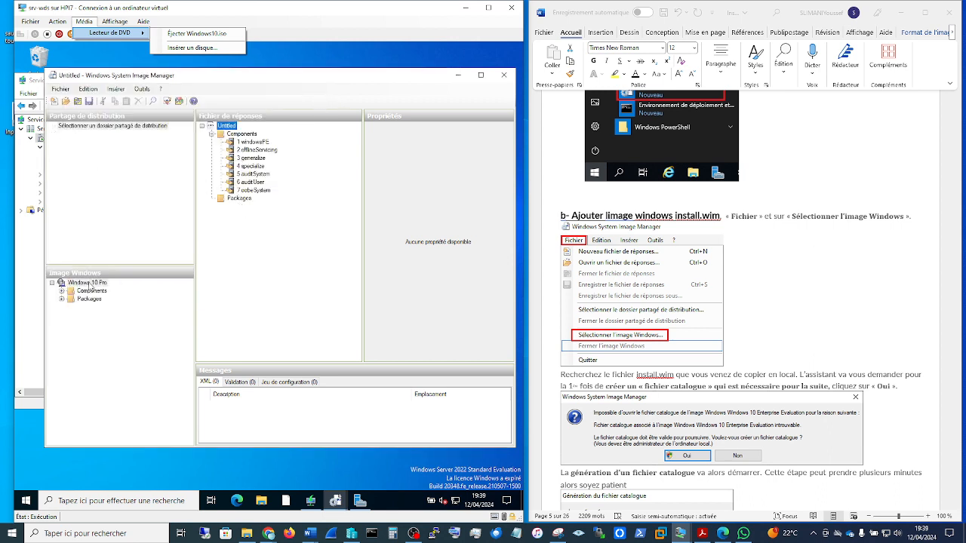
Step: Reopen the Windows image selection to examine the image and catalog files on the desktop, and close it without choosing one
{"action": "left_click", "coordinate": [60, 89]}
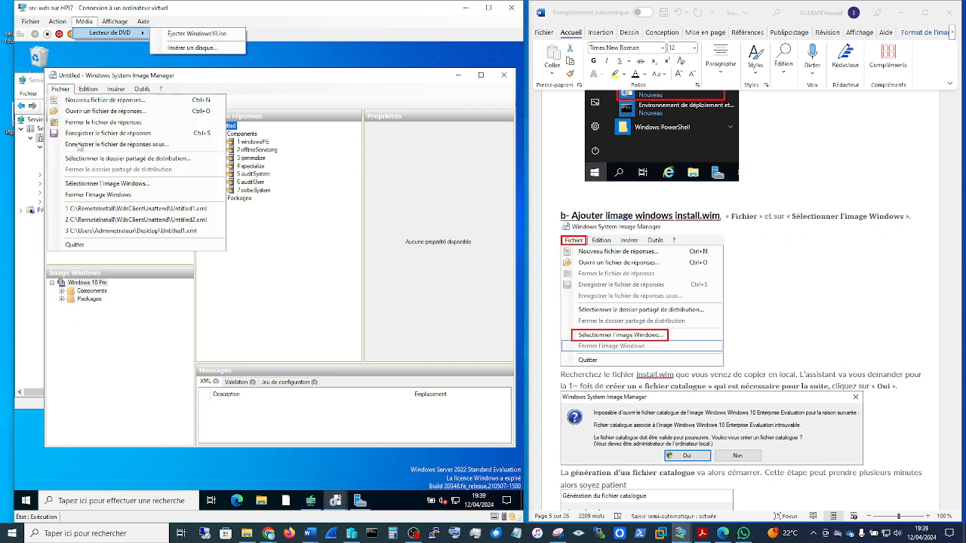
{"action": "left_click", "coordinate": [98, 184]}
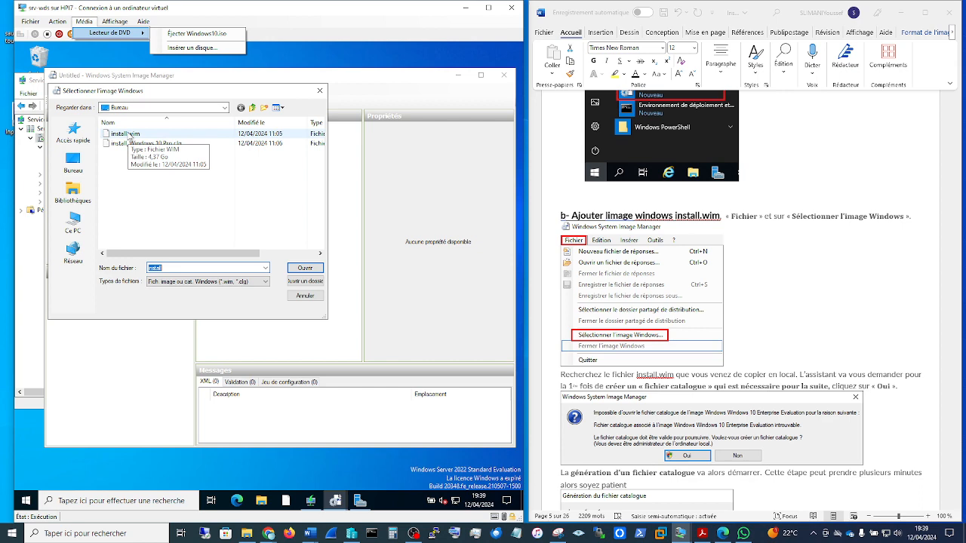
{"action": "left_click", "coordinate": [320, 90]}
Step: Review the guide up to the answer file creation section and expand Components under the Windows 10 Pro image
{"action": "scroll", "coordinate": [833, 280], "scroll_direction": "down", "scroll_amount": 3}
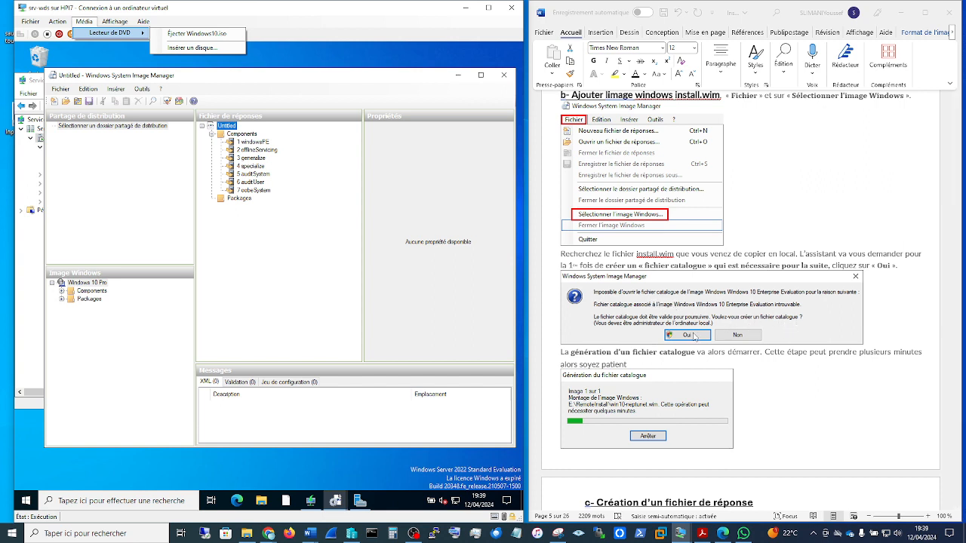
{"action": "scroll", "coordinate": [747, 377], "scroll_direction": "down", "scroll_amount": 3}
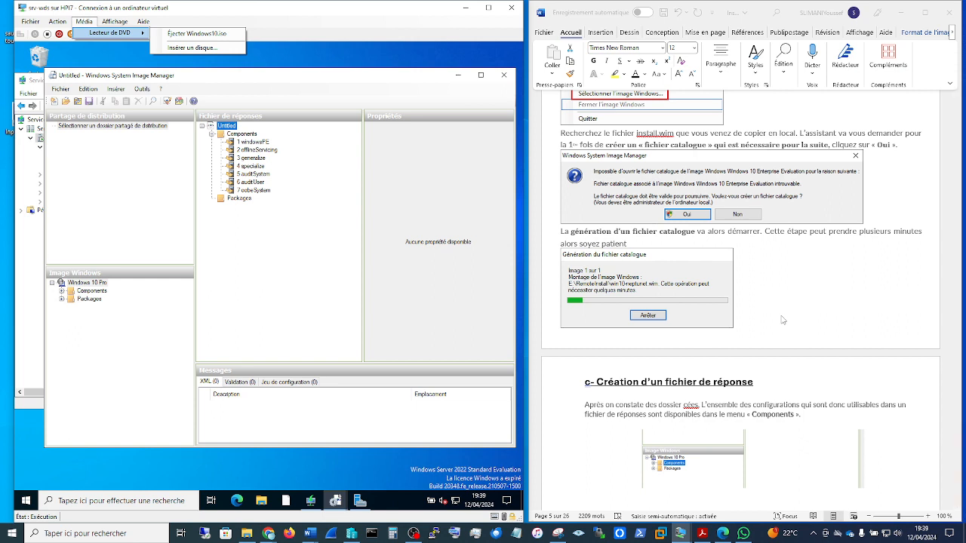
{"action": "scroll", "coordinate": [782, 320], "scroll_direction": "down", "scroll_amount": 3}
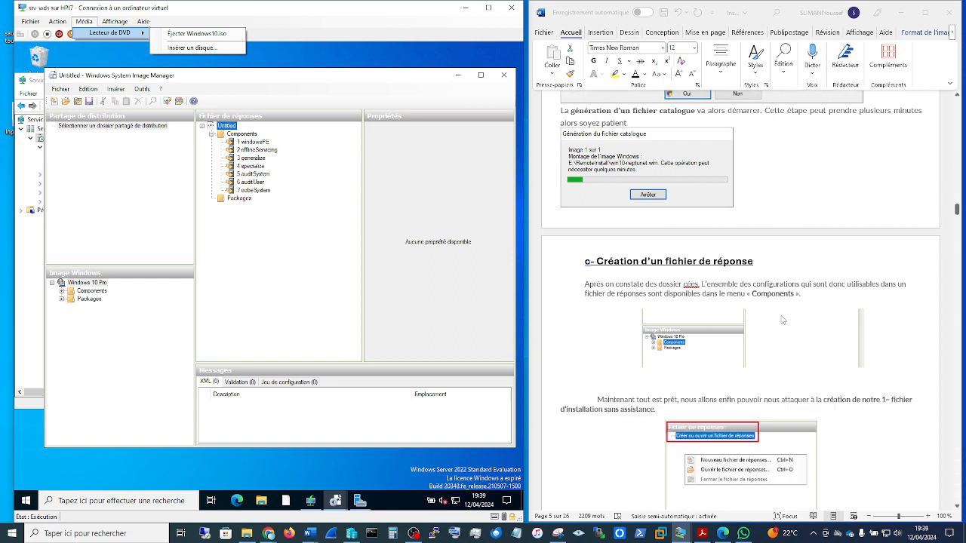
{"action": "left_click", "coordinate": [113, 313]}
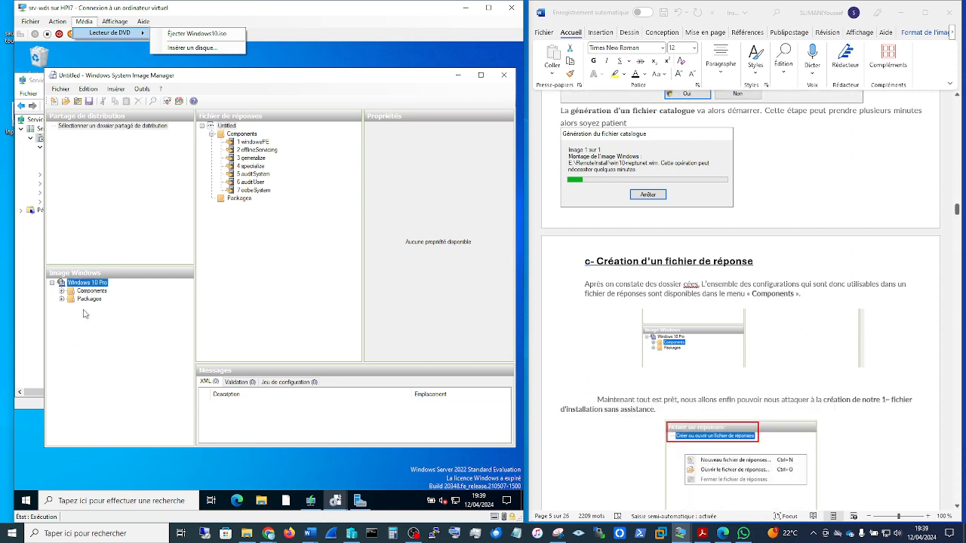
{"action": "left_click", "coordinate": [87, 290]}
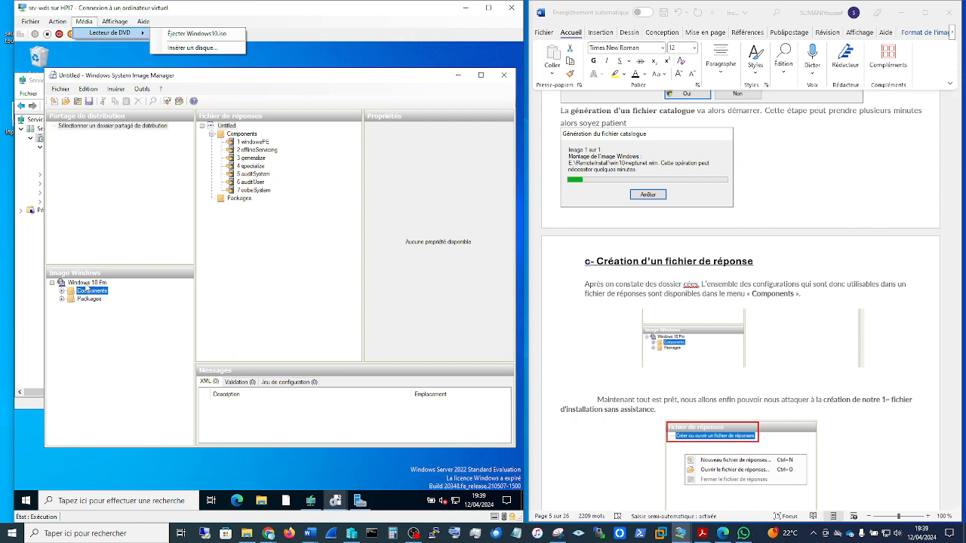
{"action": "key", "text": "Up"}
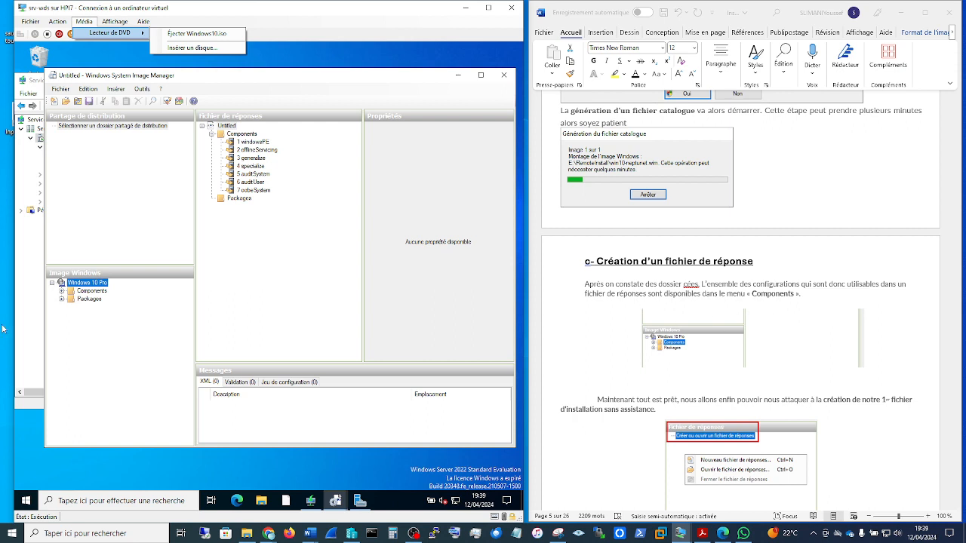
{"action": "left_click", "coordinate": [80, 292]}
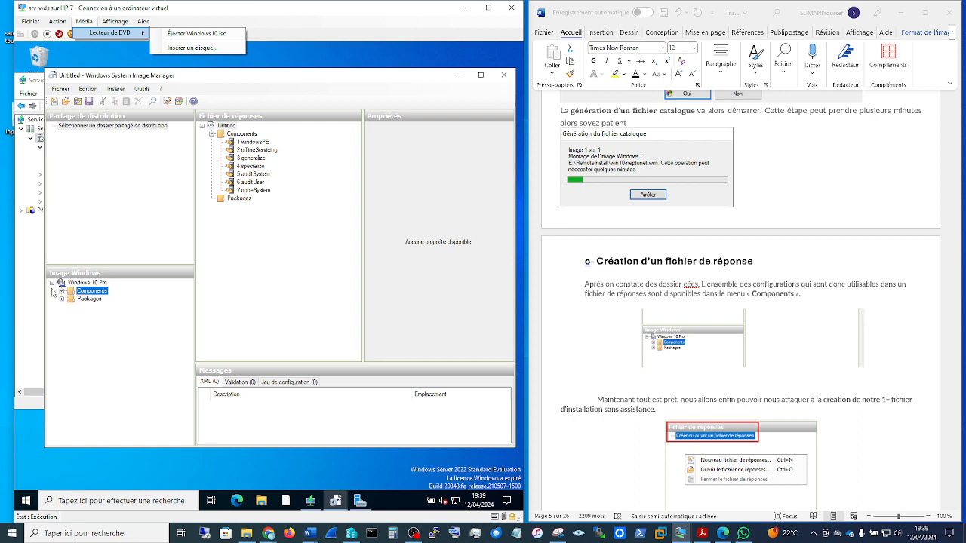
{"action": "left_click", "coordinate": [62, 292]}
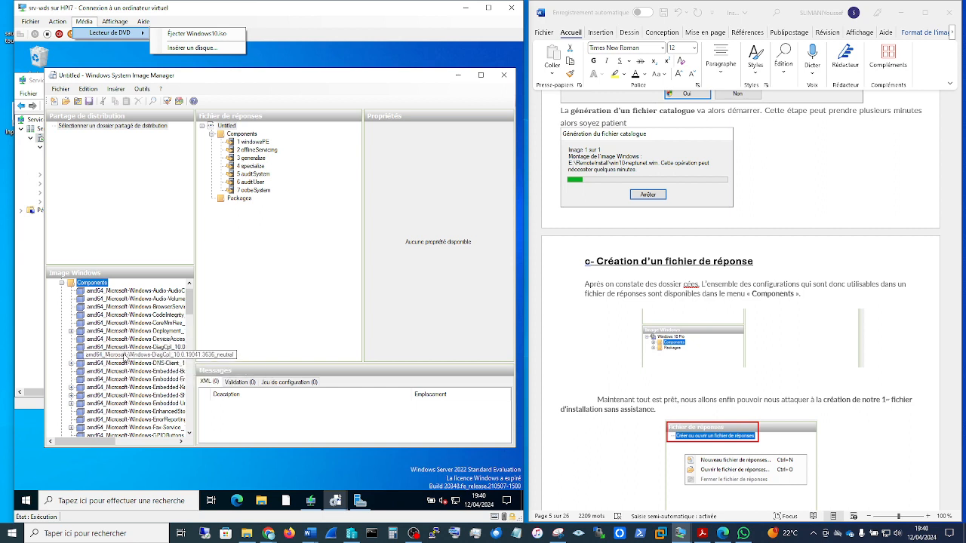
Step: Review the guide's answer file creation instructions and examine the commands available for the Untitled answer file
{"action": "left_click", "coordinate": [274, 229]}
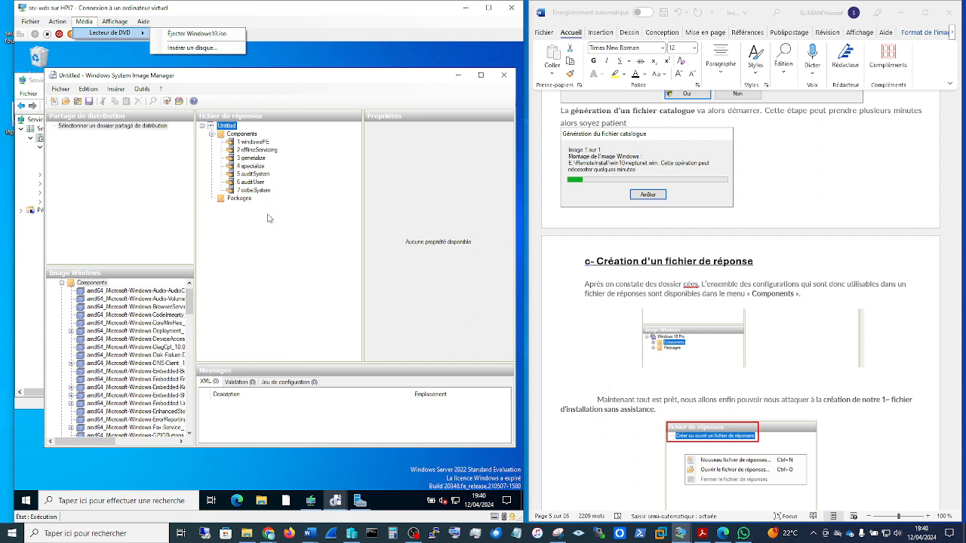
{"action": "left_click", "coordinate": [887, 327]}
{"action": "scroll", "coordinate": [886, 326], "scroll_direction": "down", "scroll_amount": 2}
{"action": "scroll", "coordinate": [886, 324], "scroll_direction": "down", "scroll_amount": 1}
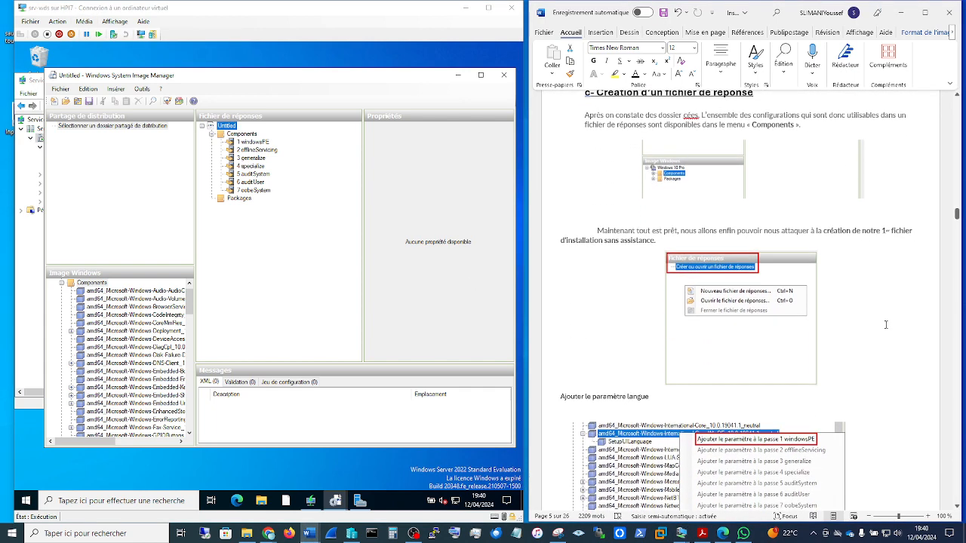
{"action": "left_click", "coordinate": [248, 285]}
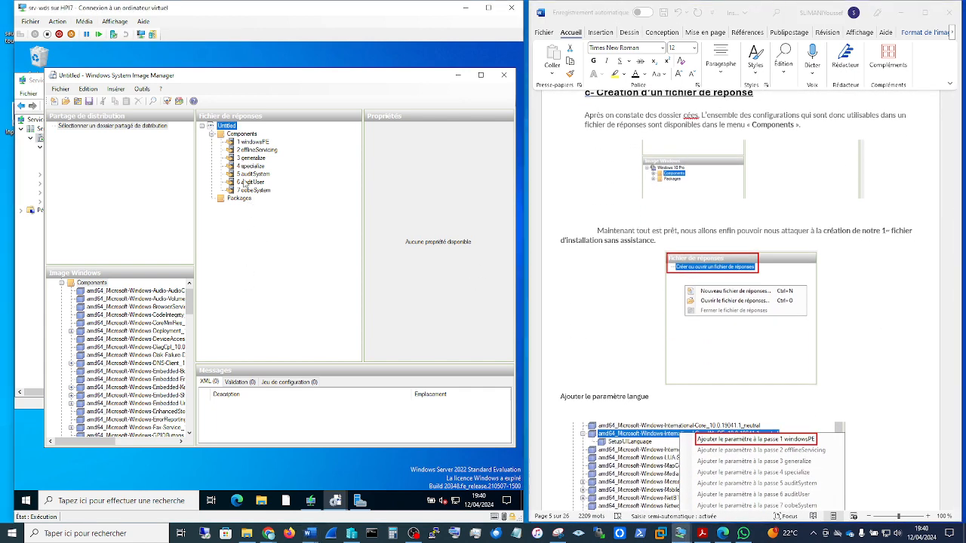
{"action": "right_click", "coordinate": [221, 129]}
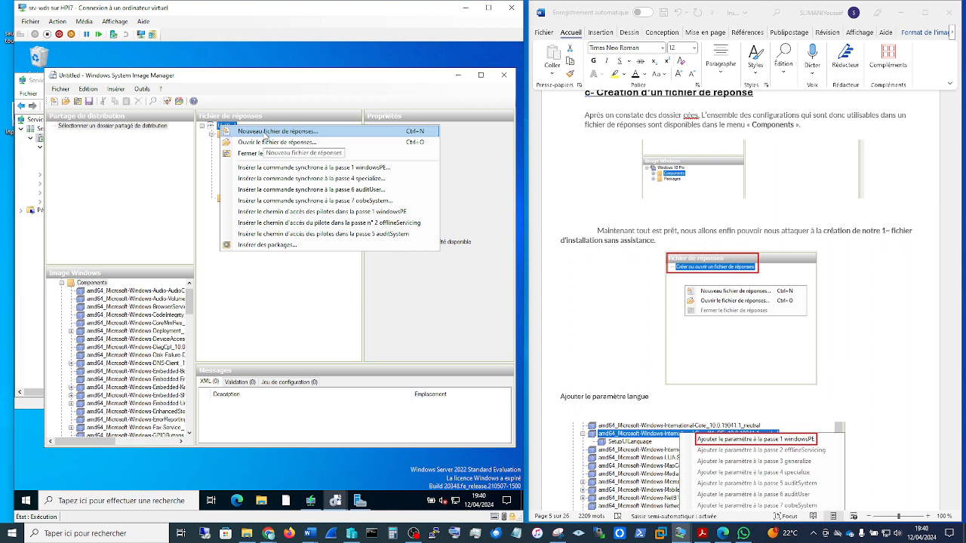
{"action": "left_click", "coordinate": [281, 317]}
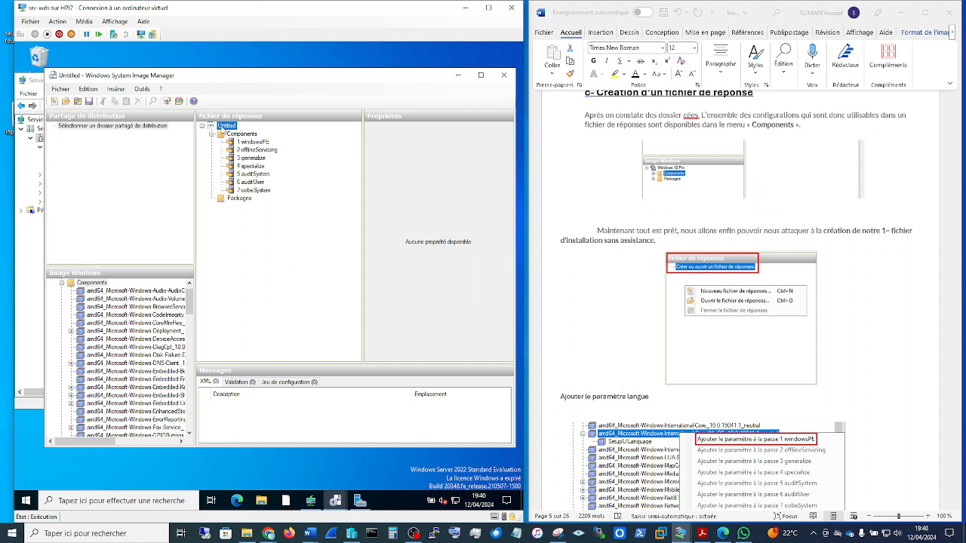
Step: Open the existing answer file Untitled1 from the WdsClientUnattend folder
{"action": "right_click", "coordinate": [221, 126]}
{"action": "left_click", "coordinate": [251, 142]}
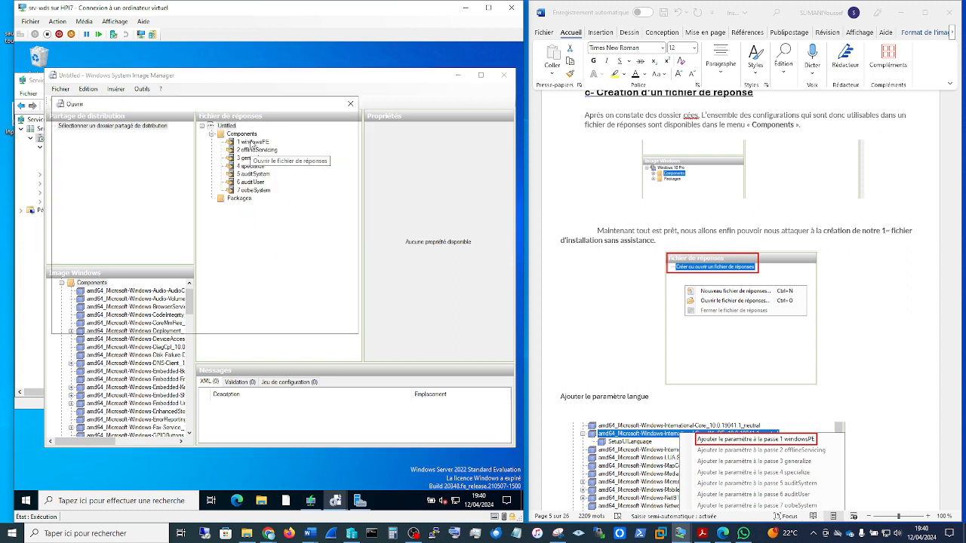
{"action": "left_click", "coordinate": [167, 170]}
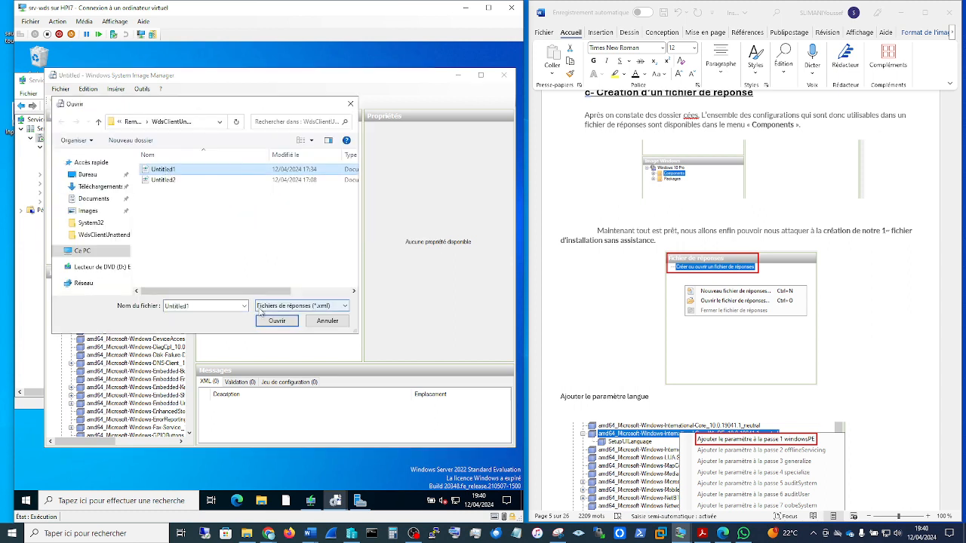
{"action": "left_click", "coordinate": [272, 323]}
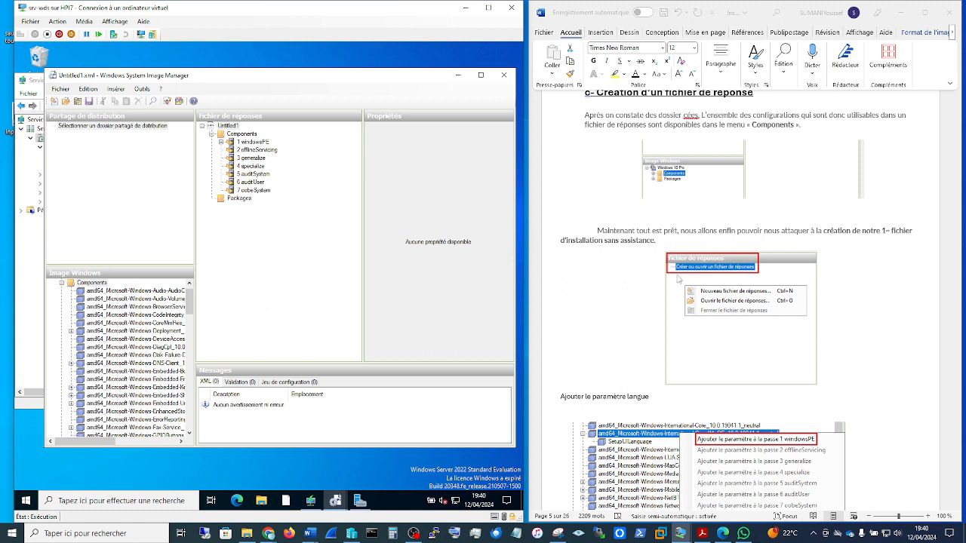
Step: Read the guide's section on adding the language parameter to pass 1 windowsPE
{"action": "left_click", "coordinate": [871, 327]}
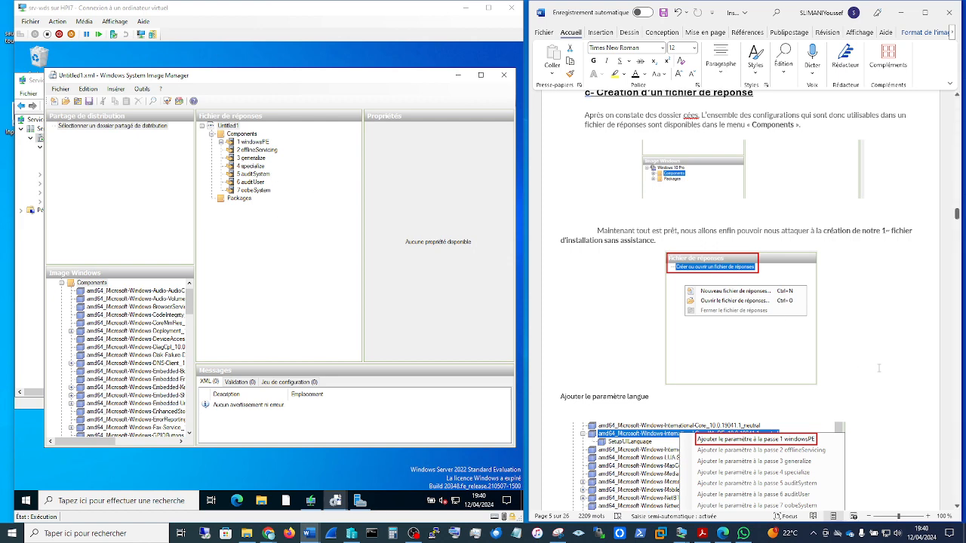
{"action": "scroll", "coordinate": [878, 369], "scroll_direction": "down", "scroll_amount": 3}
{"action": "scroll", "coordinate": [879, 369], "scroll_direction": "down", "scroll_amount": 3}
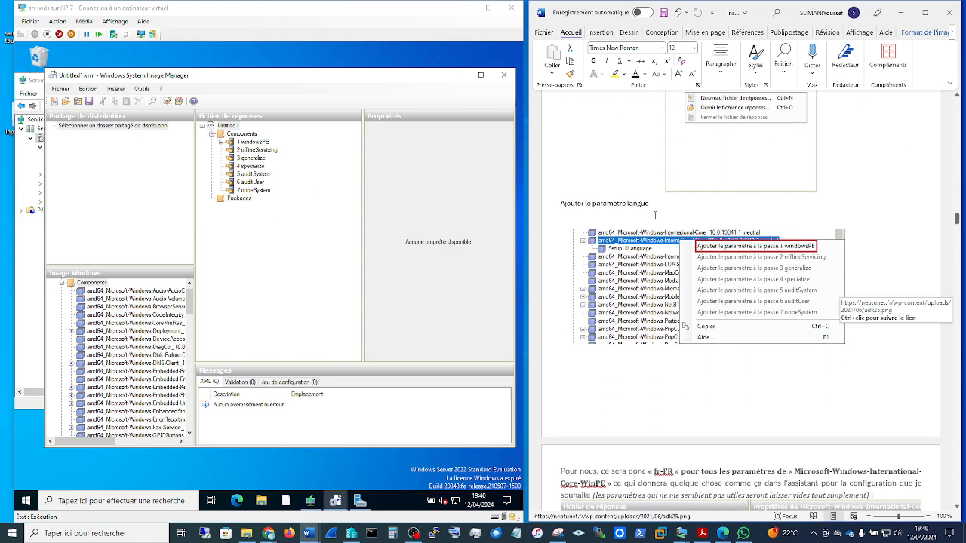
{"action": "scroll", "coordinate": [721, 253], "scroll_direction": "up", "scroll_amount": 4}
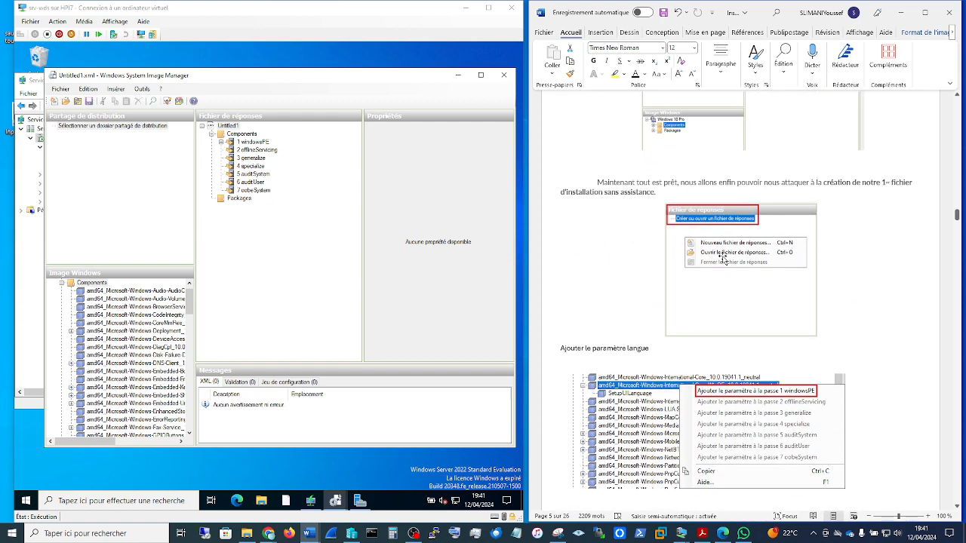
{"action": "scroll", "coordinate": [722, 258], "scroll_direction": "down", "scroll_amount": 4}
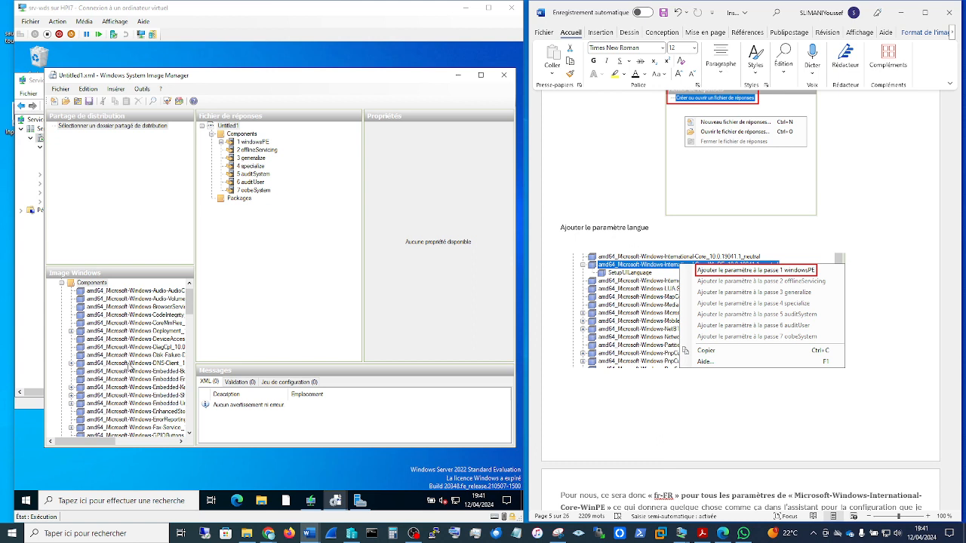
Step: Locate the amd64_Microsoft-Windows-International-Core component in the Windows image and check which passes it can be added to
{"action": "left_click", "coordinate": [129, 365]}
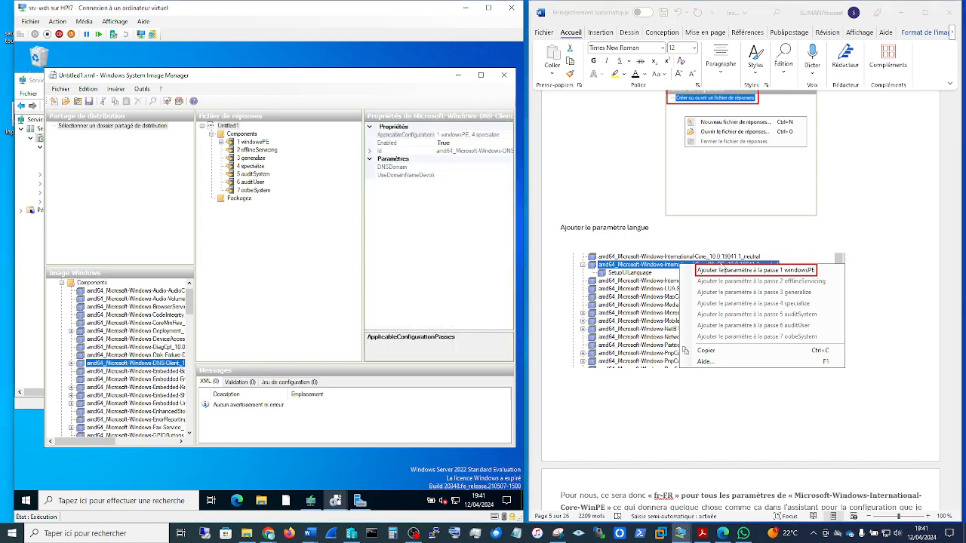
{"action": "scroll", "coordinate": [726, 271], "scroll_direction": "up", "scroll_amount": 3}
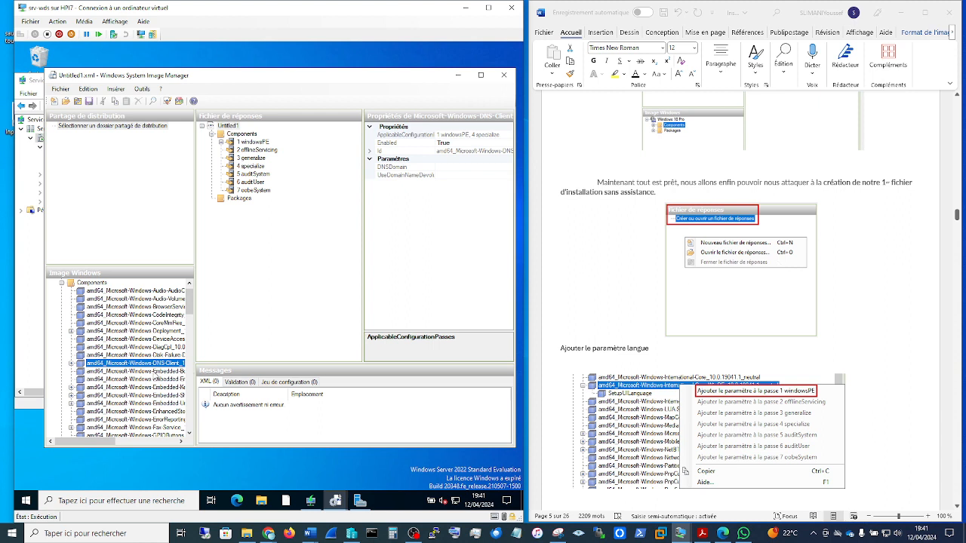
{"action": "scroll", "coordinate": [143, 375], "scroll_direction": "down", "scroll_amount": 1}
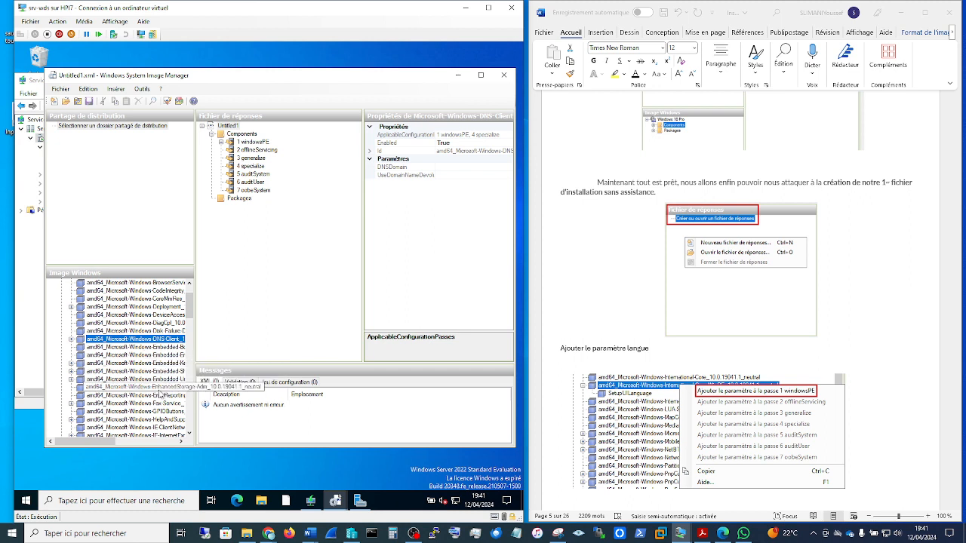
{"action": "scroll", "coordinate": [165, 417], "scroll_direction": "down", "scroll_amount": 1}
{"action": "scroll", "coordinate": [165, 417], "scroll_direction": "down", "scroll_amount": 1}
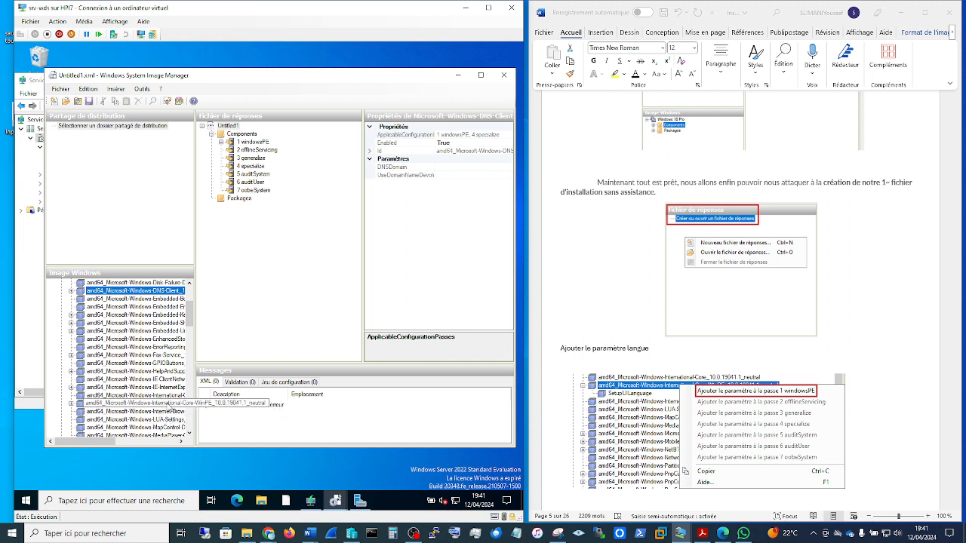
{"action": "left_click", "coordinate": [166, 398]}
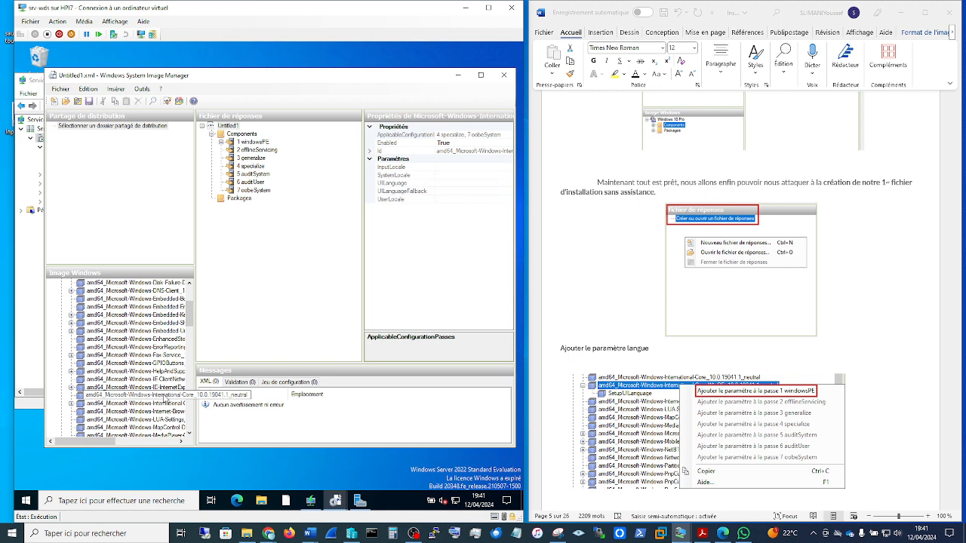
{"action": "right_click", "coordinate": [165, 397]}
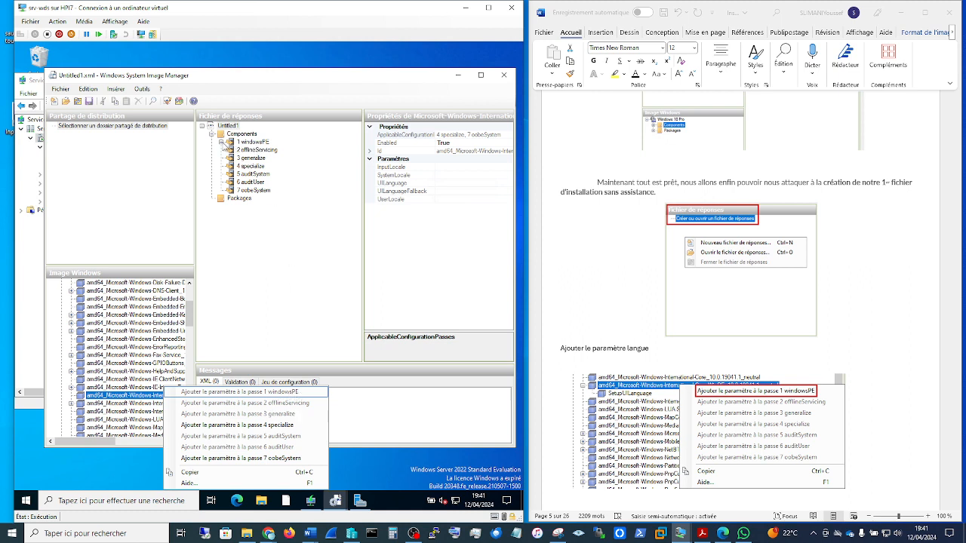
Step: Compare the International-Core-WinPE locale parameters and SetupUILanguage in the windowsPE pass with the guide's language settings
{"action": "left_click", "coordinate": [222, 142]}
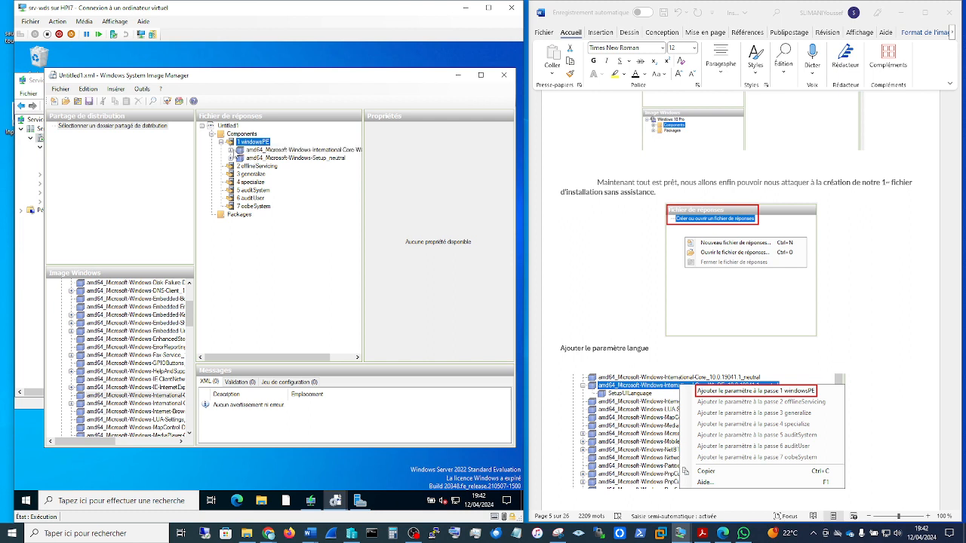
{"action": "double_click", "coordinate": [235, 152]}
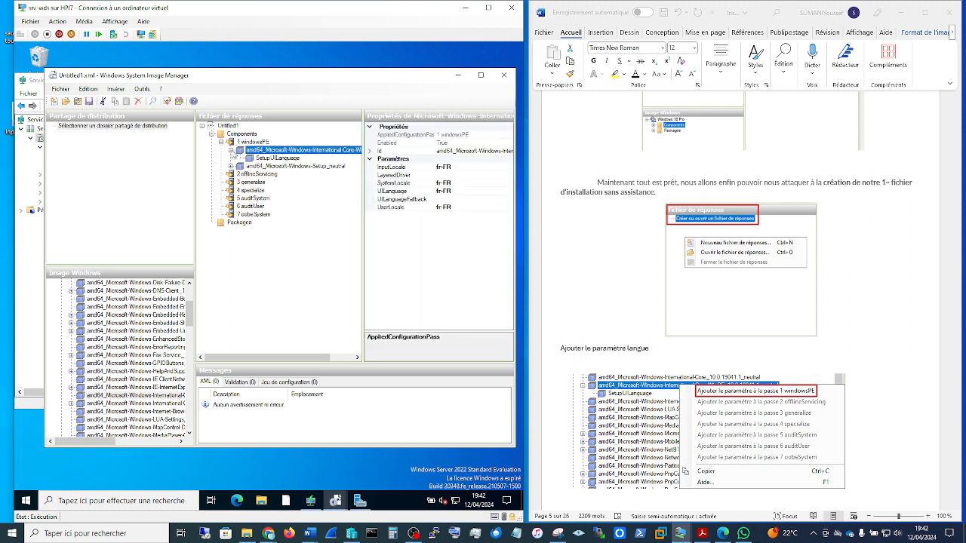
{"action": "left_click", "coordinate": [880, 312]}
{"action": "scroll", "coordinate": [880, 313], "scroll_direction": "down", "scroll_amount": 3}
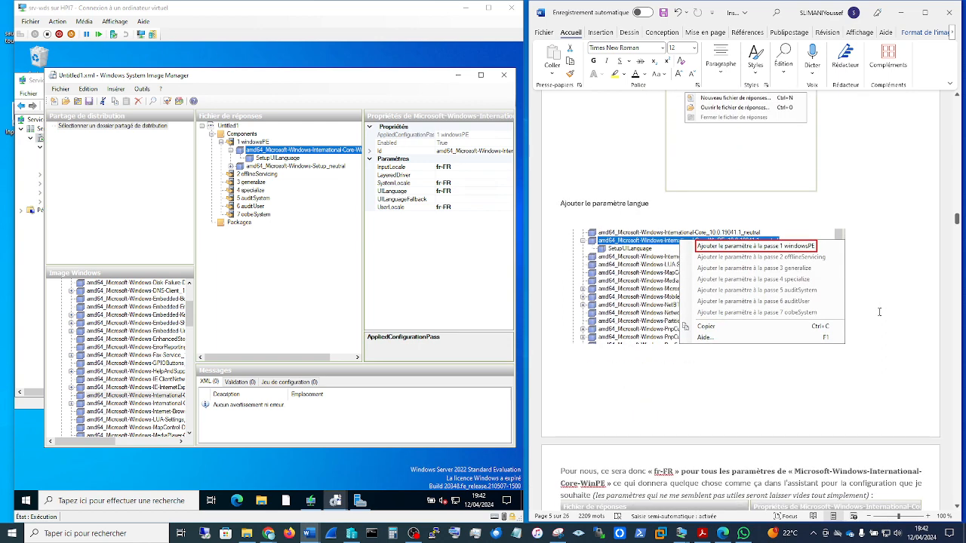
{"action": "scroll", "coordinate": [880, 312], "scroll_direction": "down", "scroll_amount": 5}
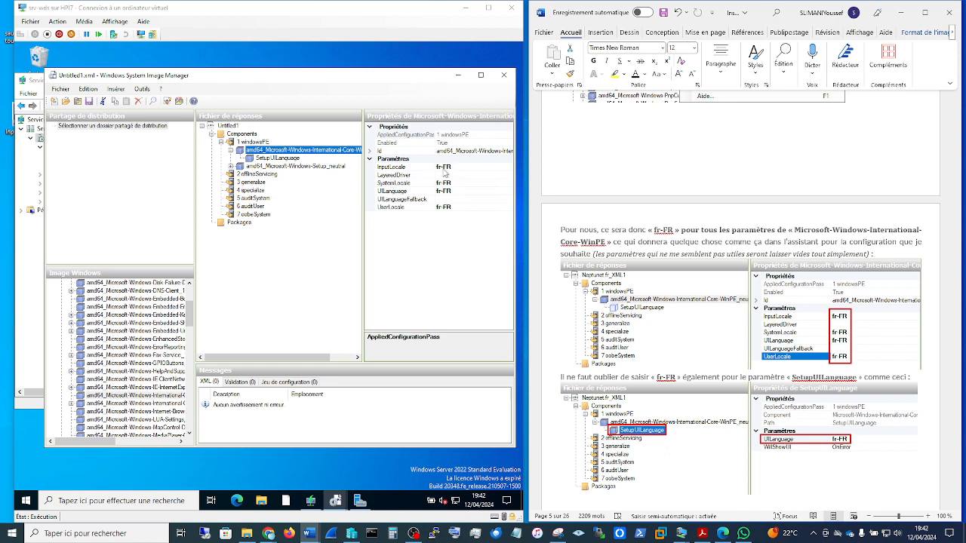
{"action": "left_click", "coordinate": [457, 168]}
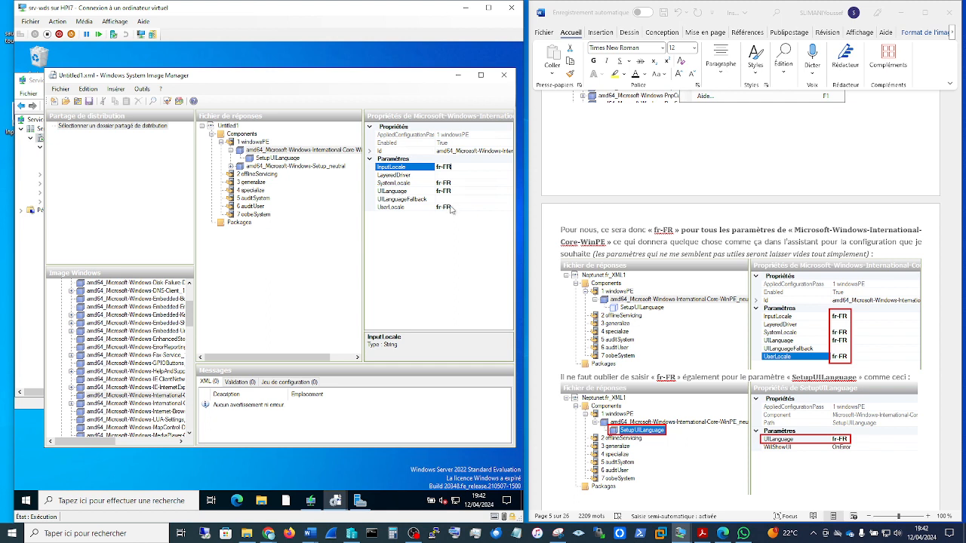
{"action": "left_click", "coordinate": [279, 159]}
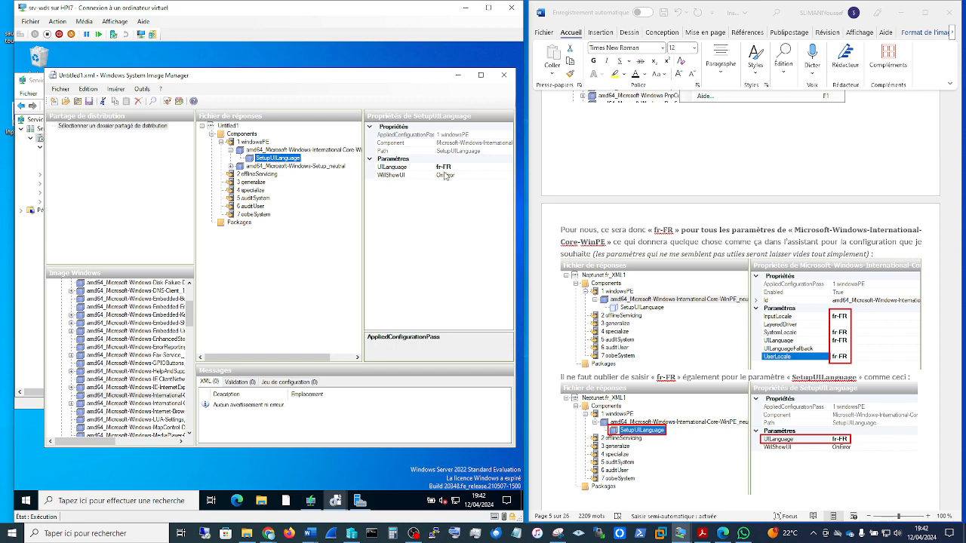
Step: Read the guide's setup customization section, then check which passes the image's amd64_Microsoft-Windows-Setup component can be added to
{"action": "scroll", "coordinate": [753, 352], "scroll_direction": "down", "scroll_amount": 6}
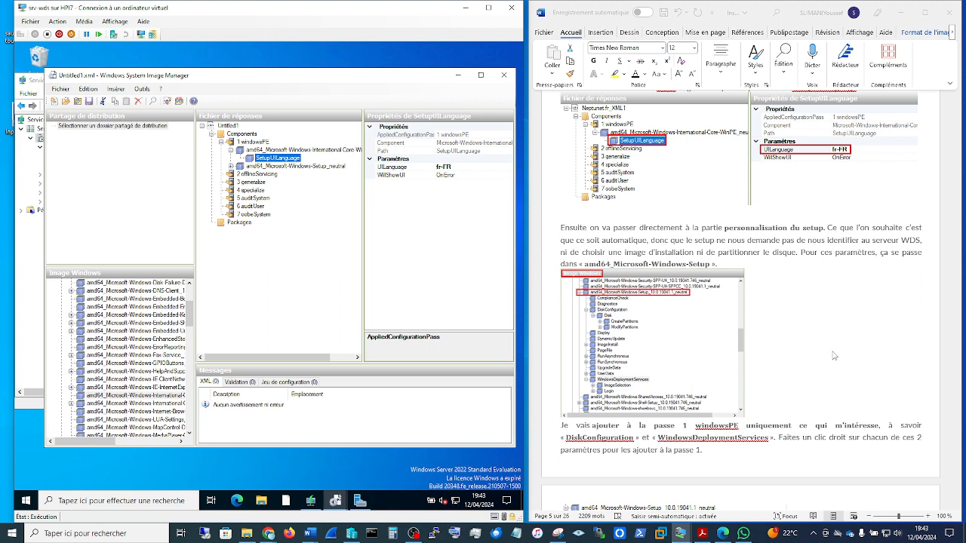
{"action": "scroll", "coordinate": [834, 355], "scroll_direction": "down", "scroll_amount": 1}
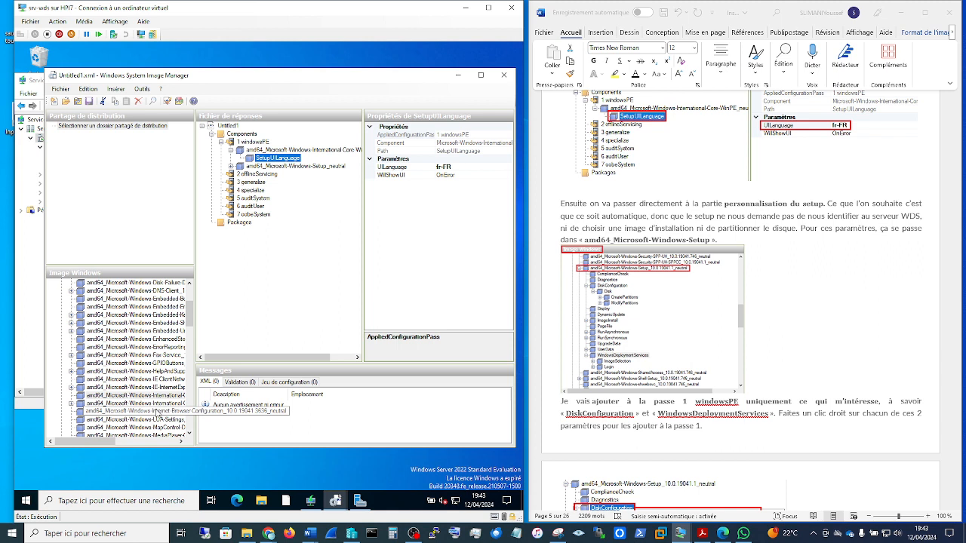
{"action": "scroll", "coordinate": [156, 412], "scroll_direction": "down", "scroll_amount": 5}
{"action": "scroll", "coordinate": [156, 412], "scroll_direction": "down", "scroll_amount": 1}
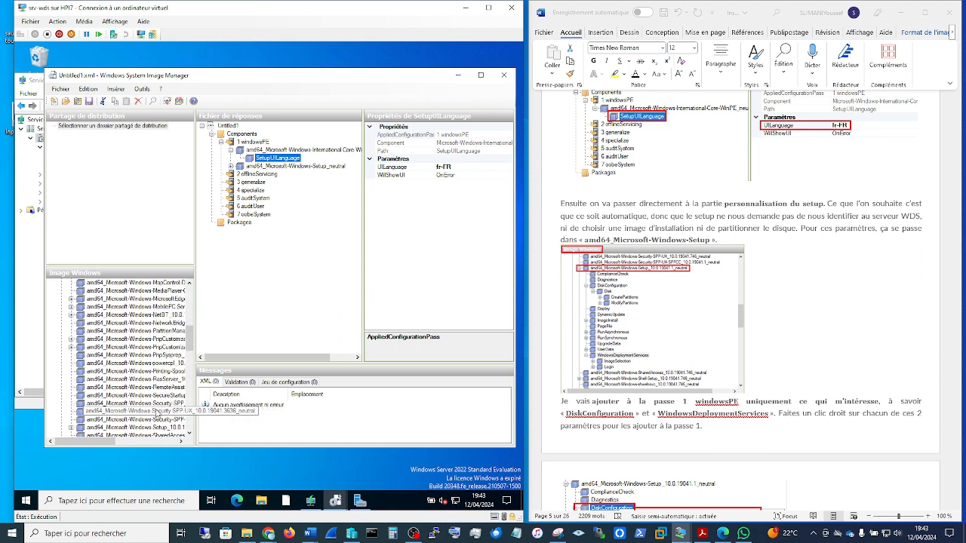
{"action": "scroll", "coordinate": [159, 410], "scroll_direction": "down", "scroll_amount": 1}
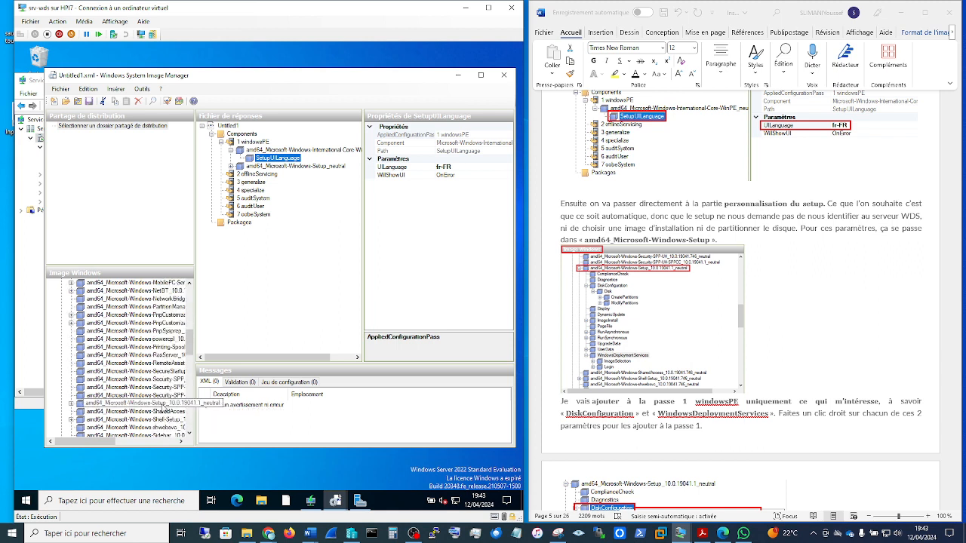
{"action": "left_click", "coordinate": [164, 408]}
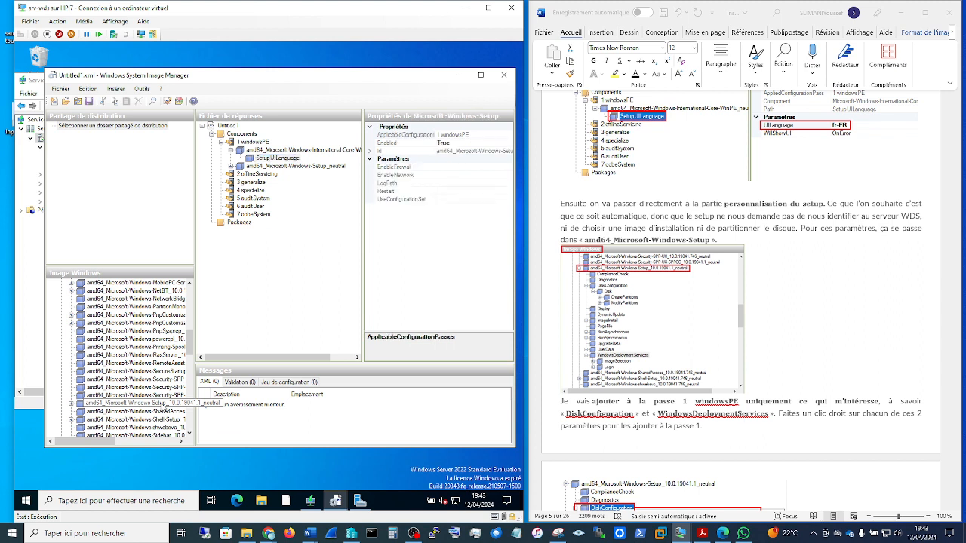
{"action": "right_click", "coordinate": [163, 408]}
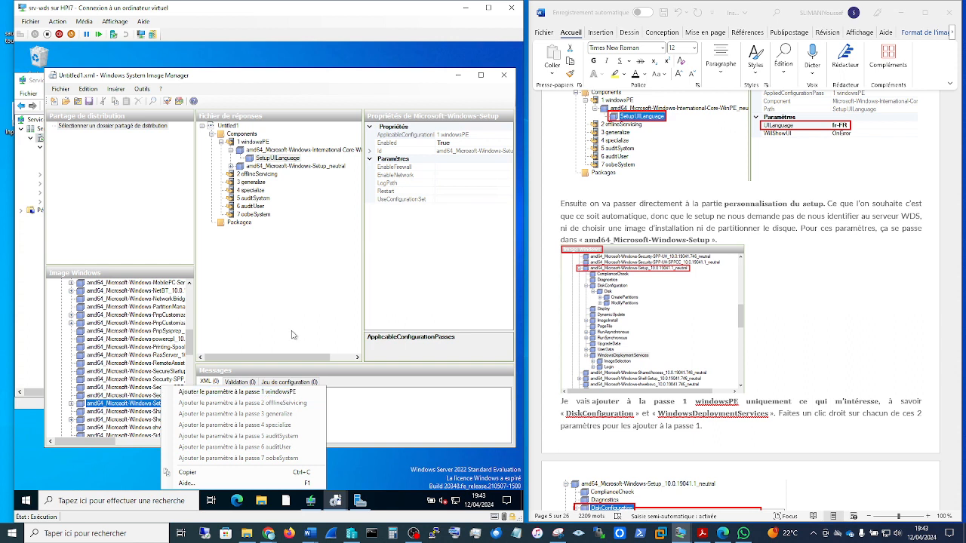
{"action": "left_click", "coordinate": [240, 331]}
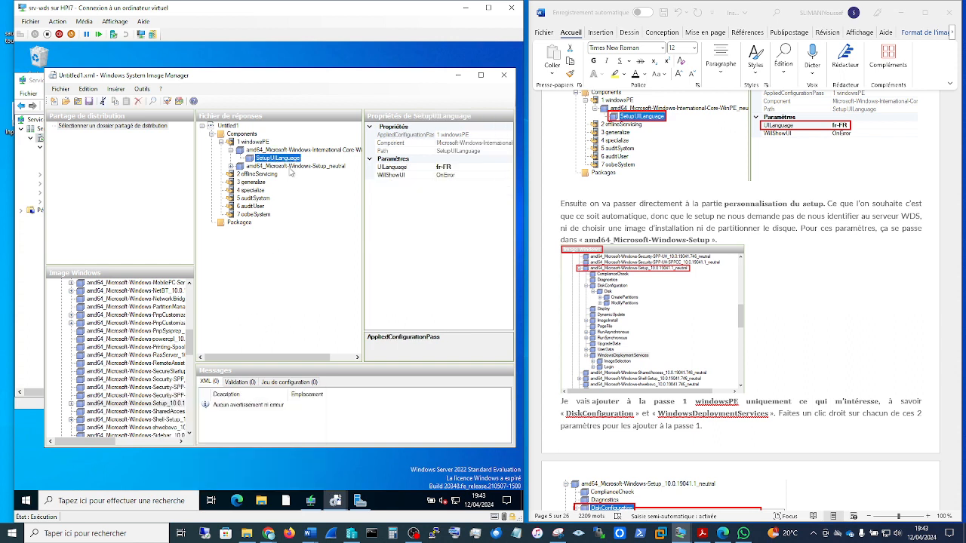
Step: Expand amd64_Microsoft-Windows-Setup in the answer file's windowsPE pass and in the Windows image, consulting the guide's DiskConfiguration instructions
{"action": "left_click", "coordinate": [289, 167]}
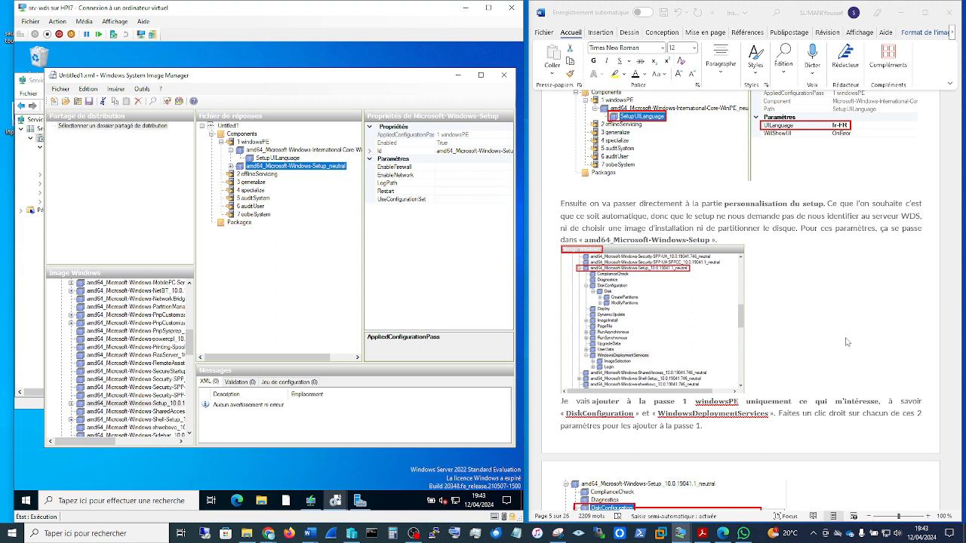
{"action": "scroll", "coordinate": [847, 342], "scroll_direction": "down", "scroll_amount": 4}
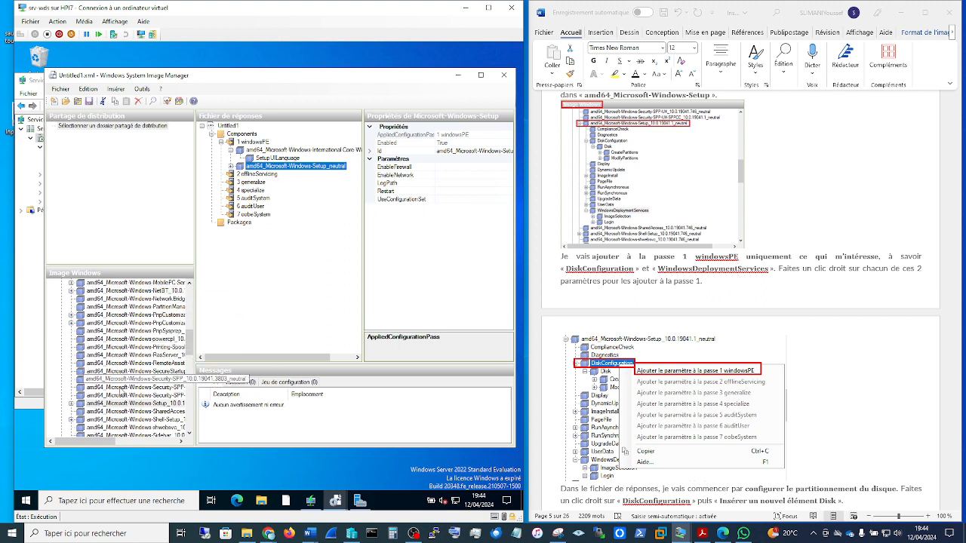
{"action": "left_click", "coordinate": [230, 167]}
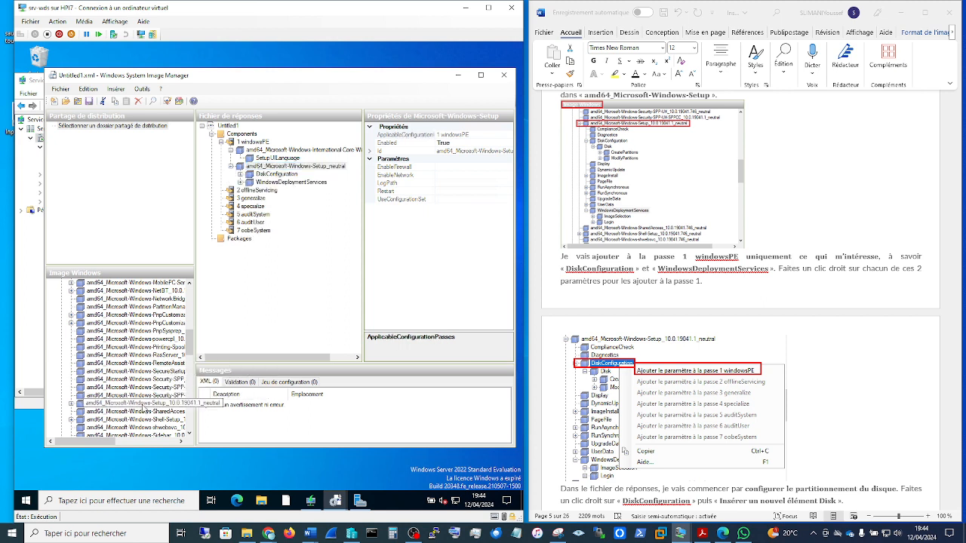
{"action": "left_click", "coordinate": [88, 407]}
{"action": "left_click", "coordinate": [72, 404]}
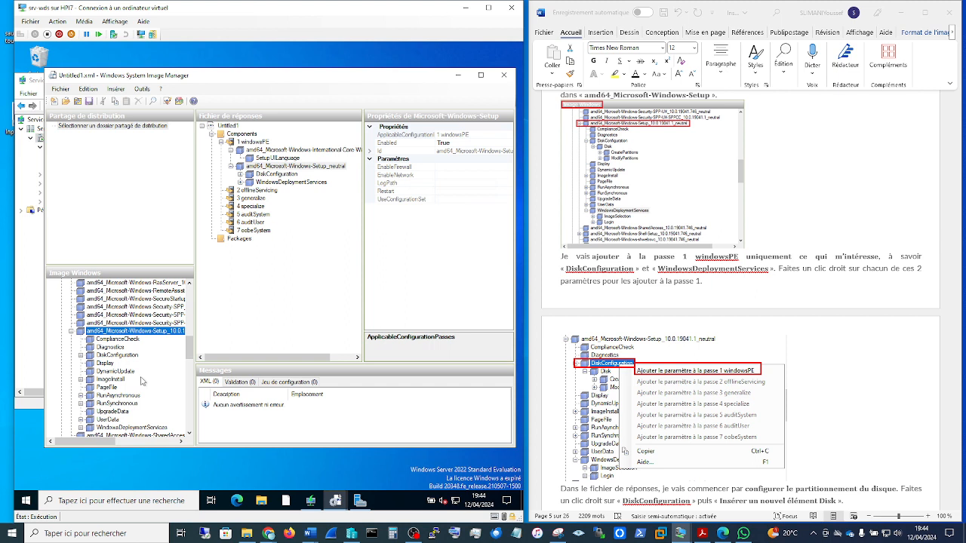
Step: Check which passes the image's DiskConfiguration and WindowsDeploymentServices can be added to, then view both under amd64_Microsoft-Windows-Setup in the answer file
{"action": "scroll", "coordinate": [142, 381], "scroll_direction": "down", "scroll_amount": 1}
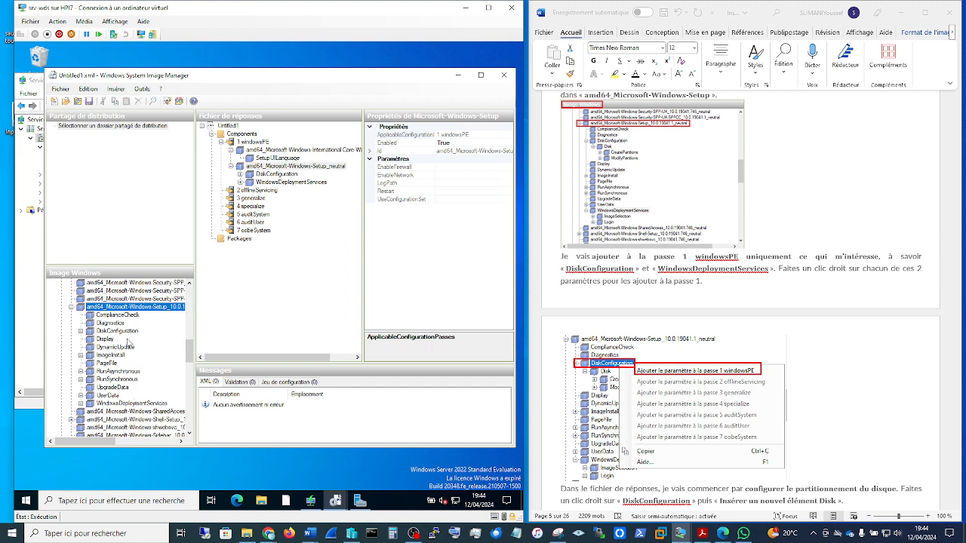
{"action": "left_click", "coordinate": [125, 333]}
{"action": "right_click", "coordinate": [123, 332]}
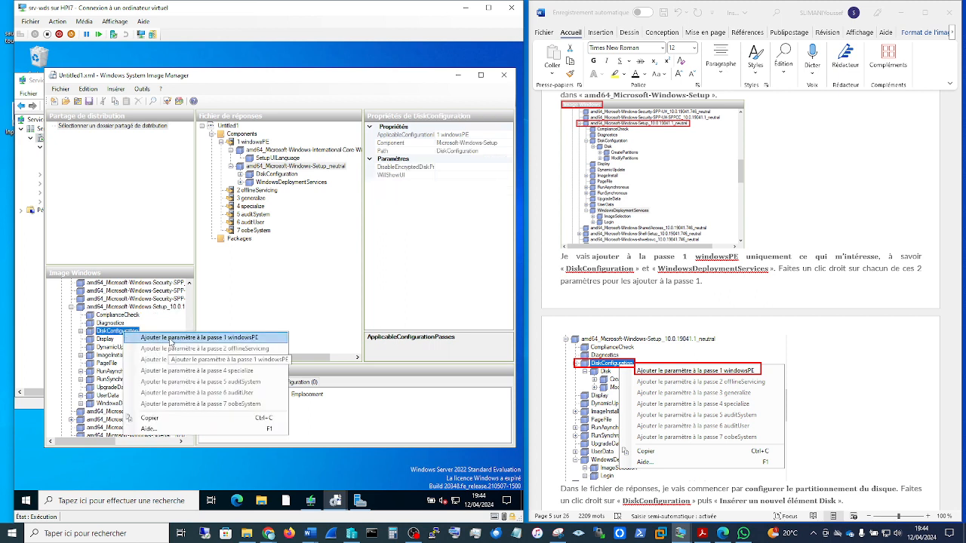
{"action": "left_click", "coordinate": [110, 404]}
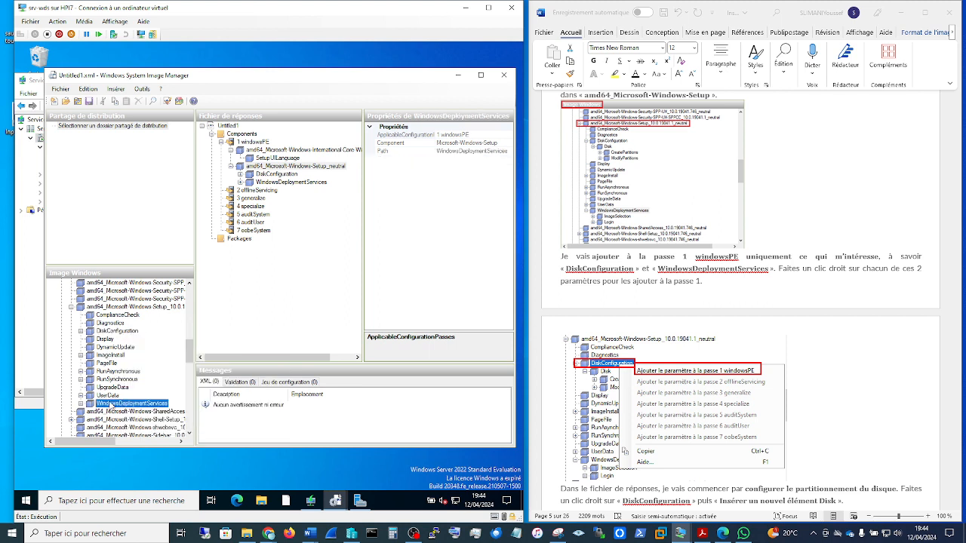
{"action": "right_click", "coordinate": [110, 406]}
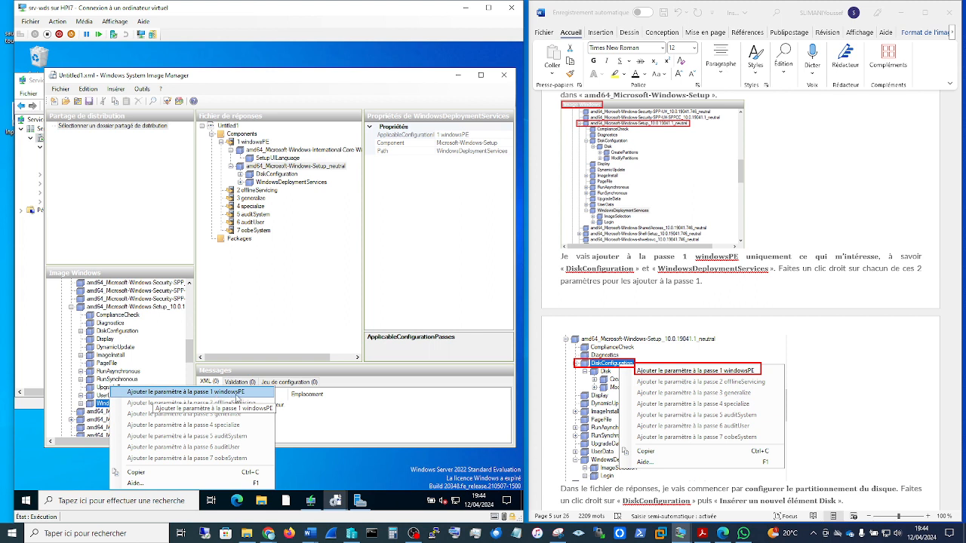
{"action": "left_click", "coordinate": [303, 260]}
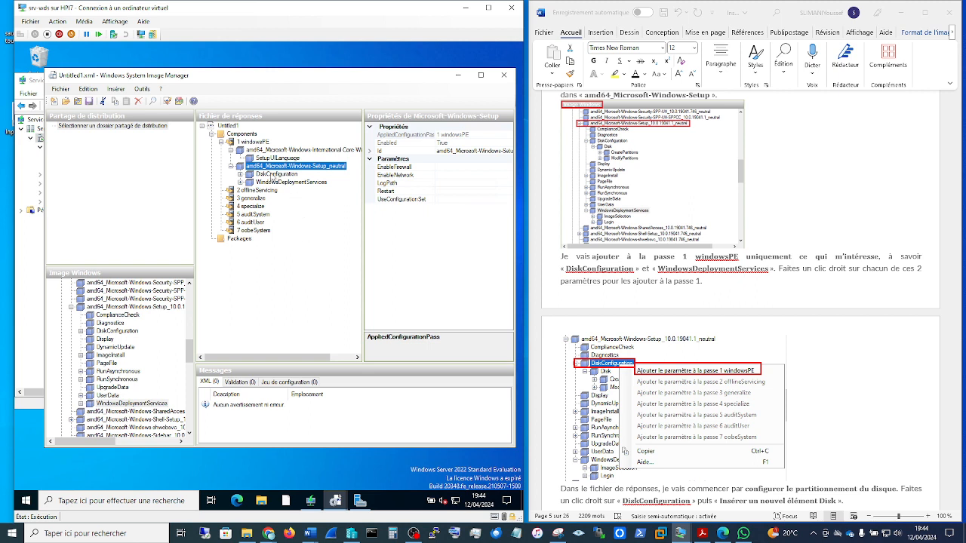
{"action": "left_click", "coordinate": [274, 175]}
{"action": "left_click", "coordinate": [279, 184]}
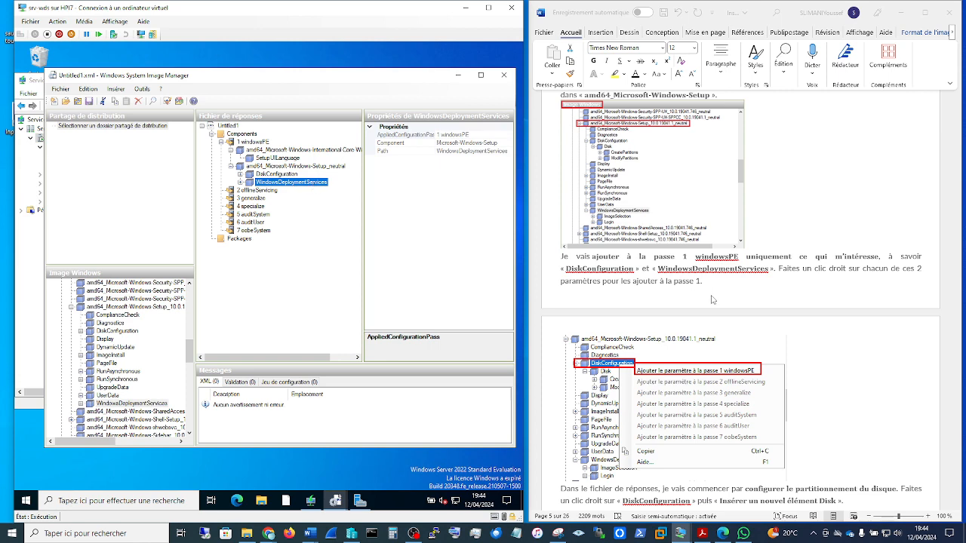
Step: Read the guide's disk partitioning instructions, check DiskConfiguration's option for inserting a Disk element, and view the Disk element's parameters in the answer file
{"action": "left_click", "coordinate": [835, 412]}
{"action": "scroll", "coordinate": [834, 411], "scroll_direction": "down", "scroll_amount": 1}
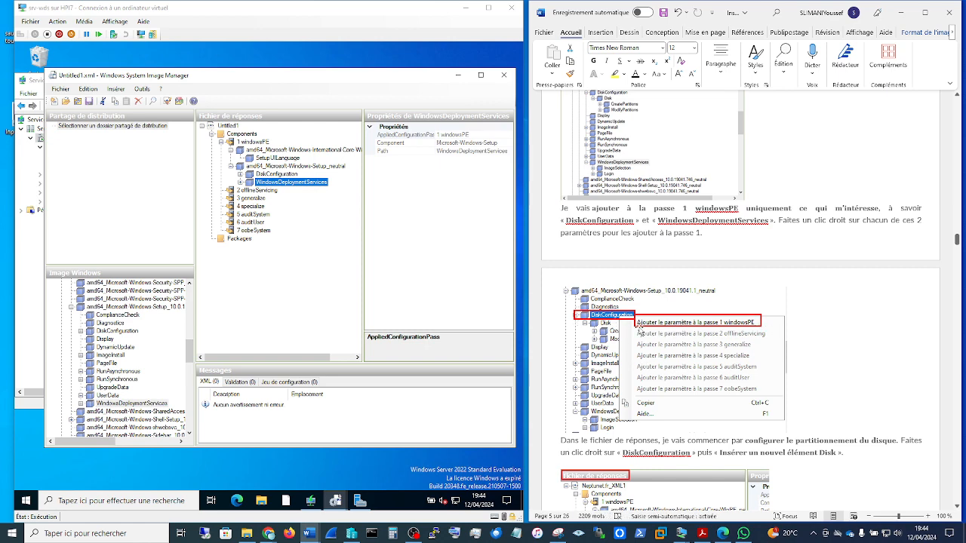
{"action": "scroll", "coordinate": [732, 334], "scroll_direction": "down", "scroll_amount": 3}
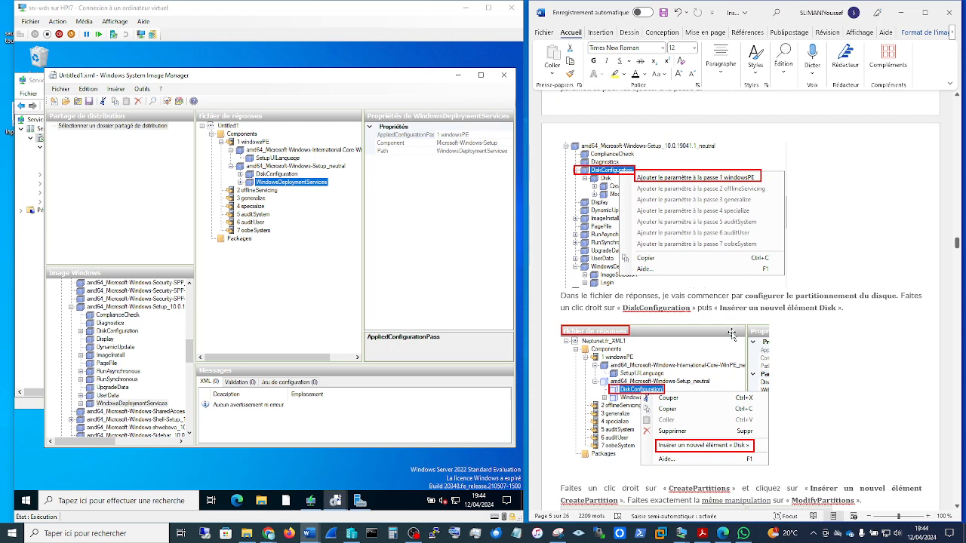
{"action": "scroll", "coordinate": [732, 335], "scroll_direction": "down", "scroll_amount": 2}
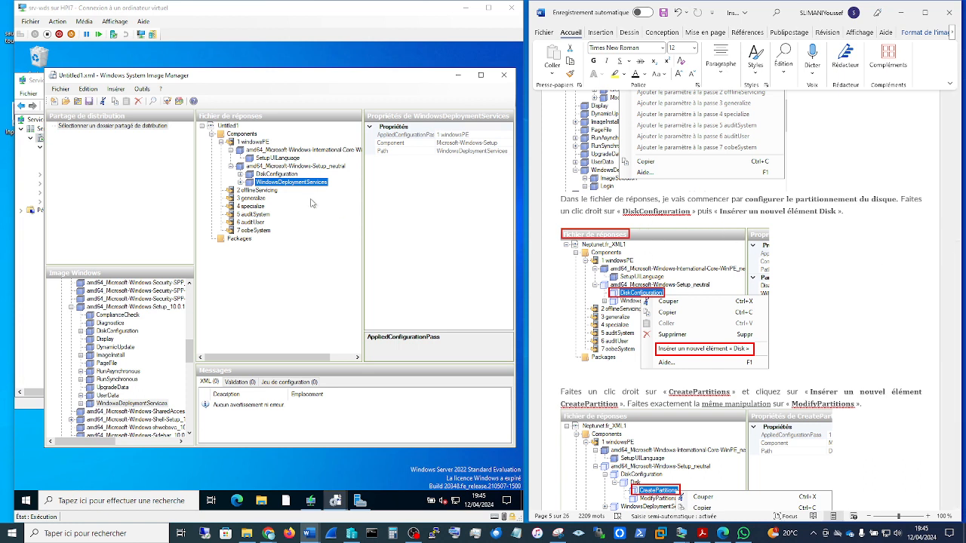
{"action": "left_click", "coordinate": [269, 176]}
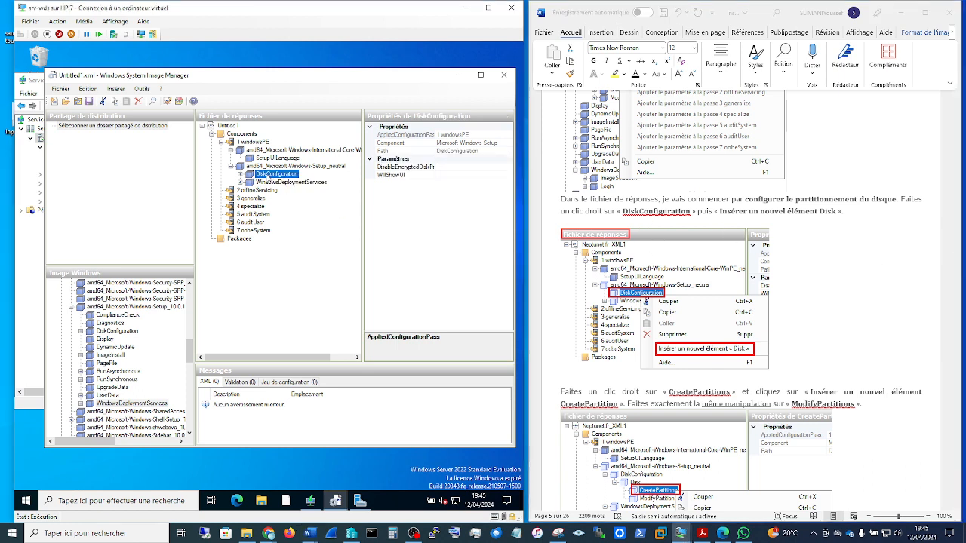
{"action": "right_click", "coordinate": [269, 178]}
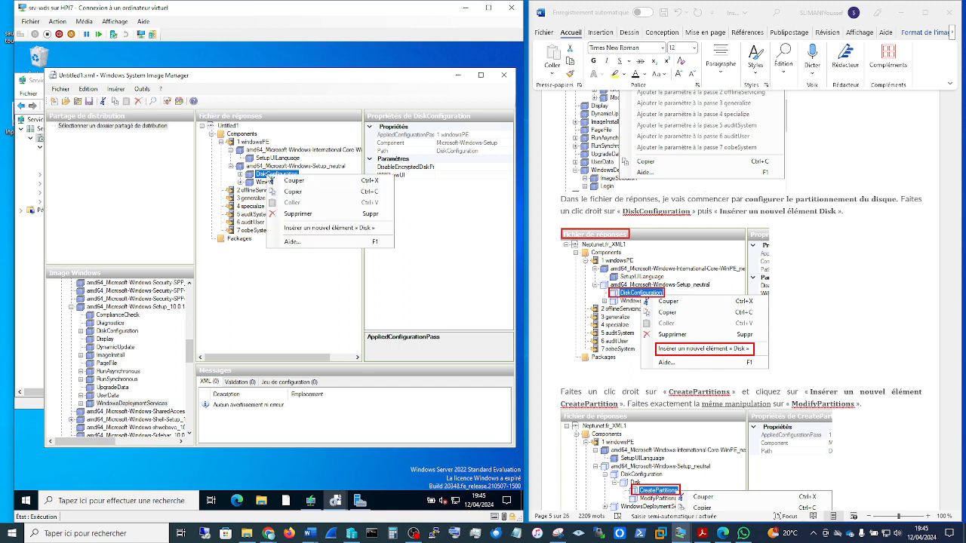
{"action": "left_click", "coordinate": [325, 229]}
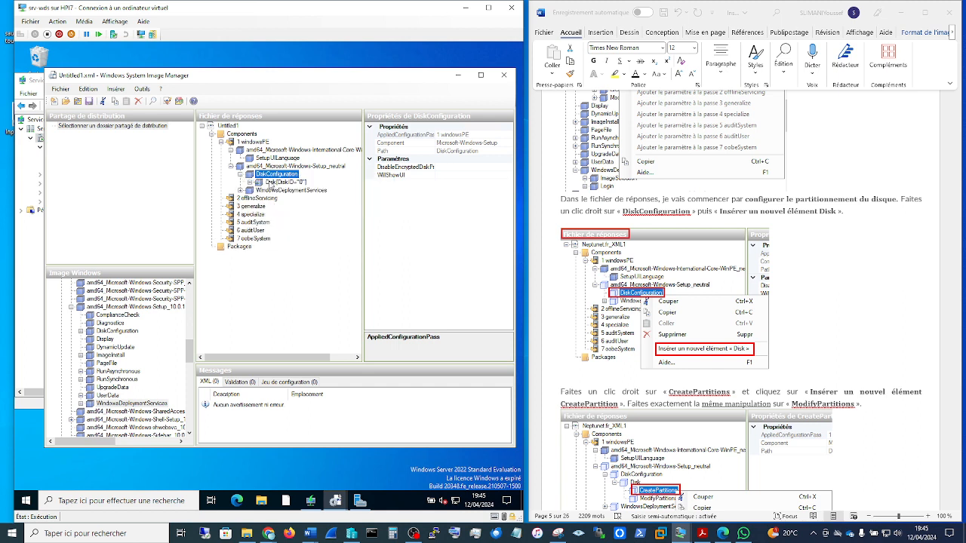
{"action": "left_click", "coordinate": [269, 183]}
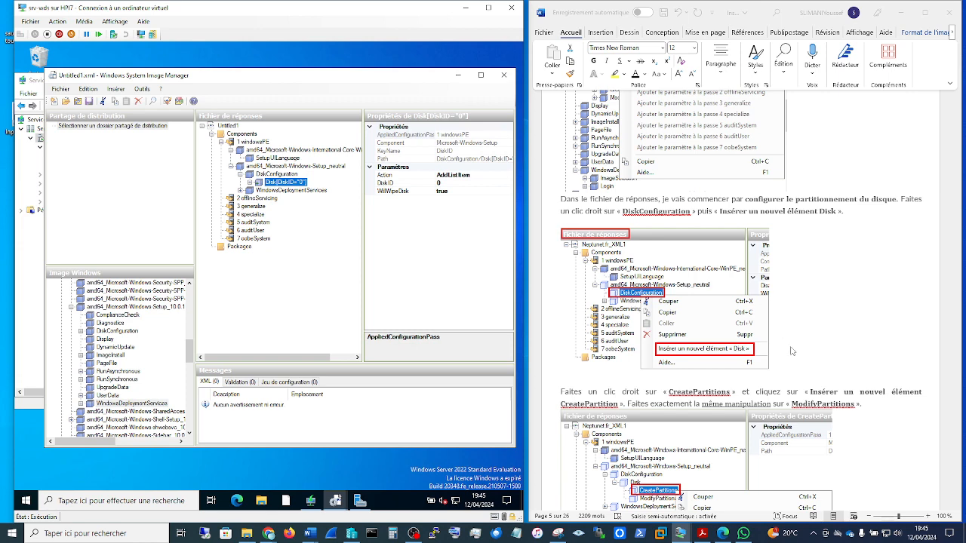
Step: Consult the guide's CreatePartitions instructions and expand the Disk element under DiskConfiguration in the answer file
{"action": "scroll", "coordinate": [863, 358], "scroll_direction": "down", "scroll_amount": 3}
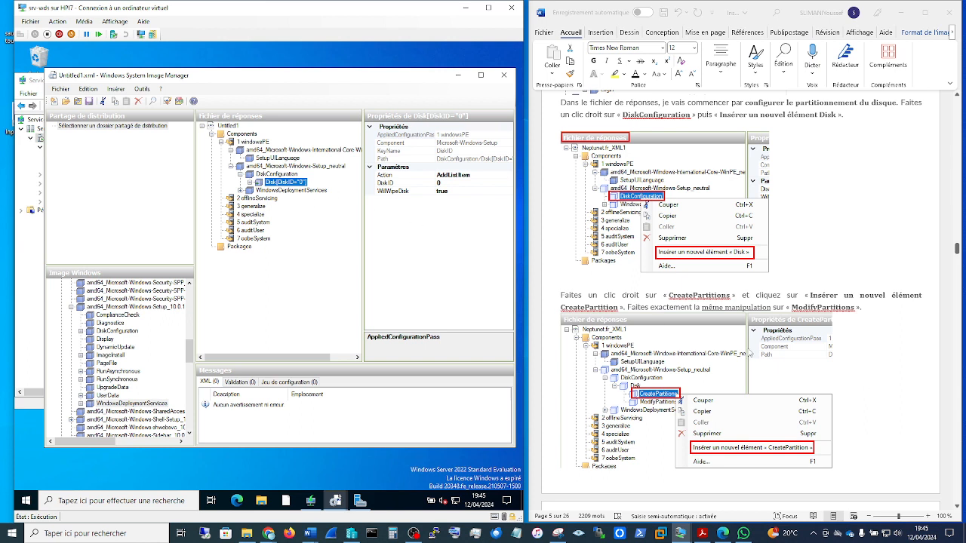
{"action": "right_click", "coordinate": [276, 184]}
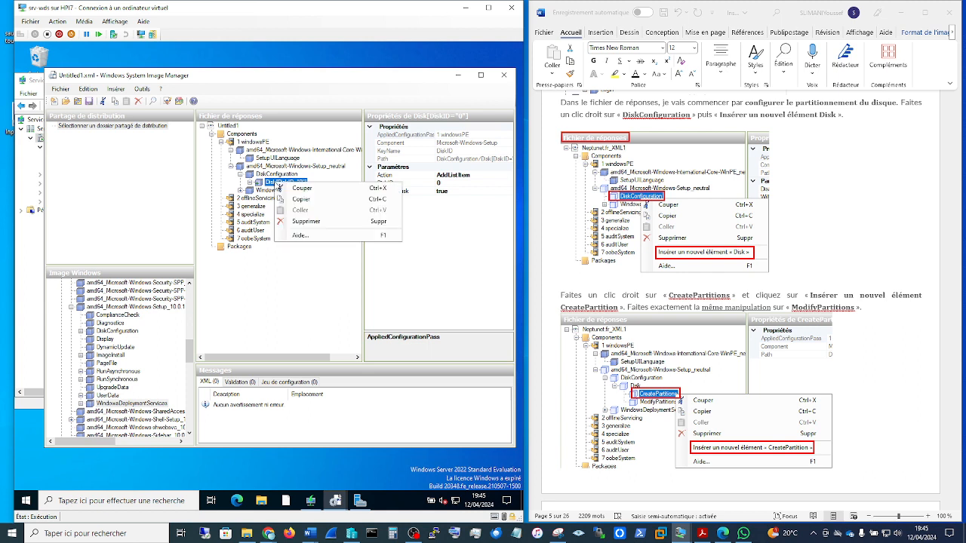
{"action": "left_click", "coordinate": [251, 183]}
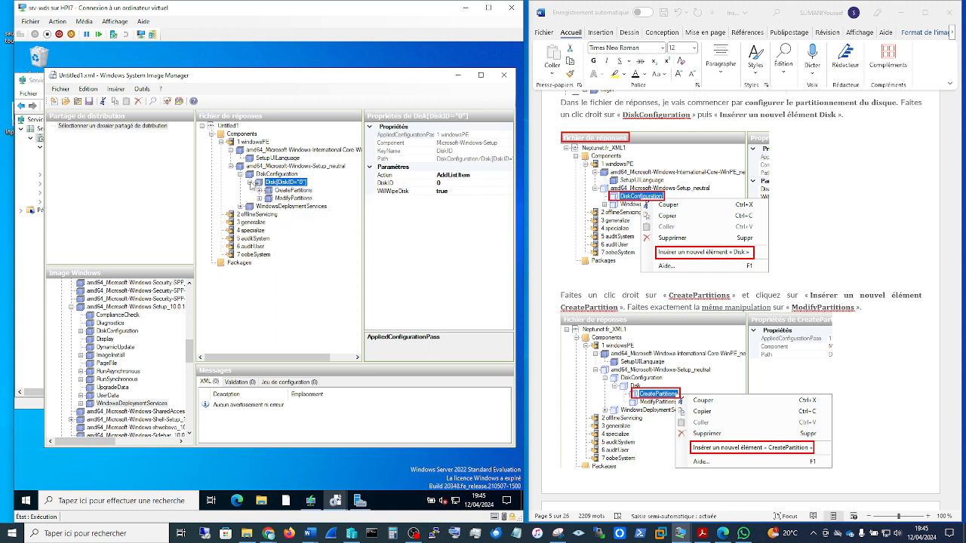
{"action": "right_click", "coordinate": [278, 188]}
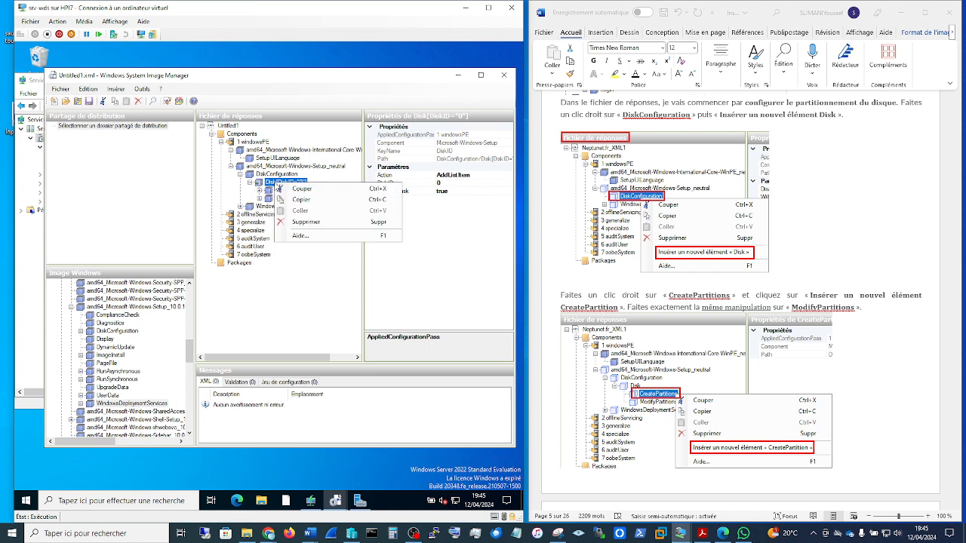
{"action": "left_click", "coordinate": [296, 291]}
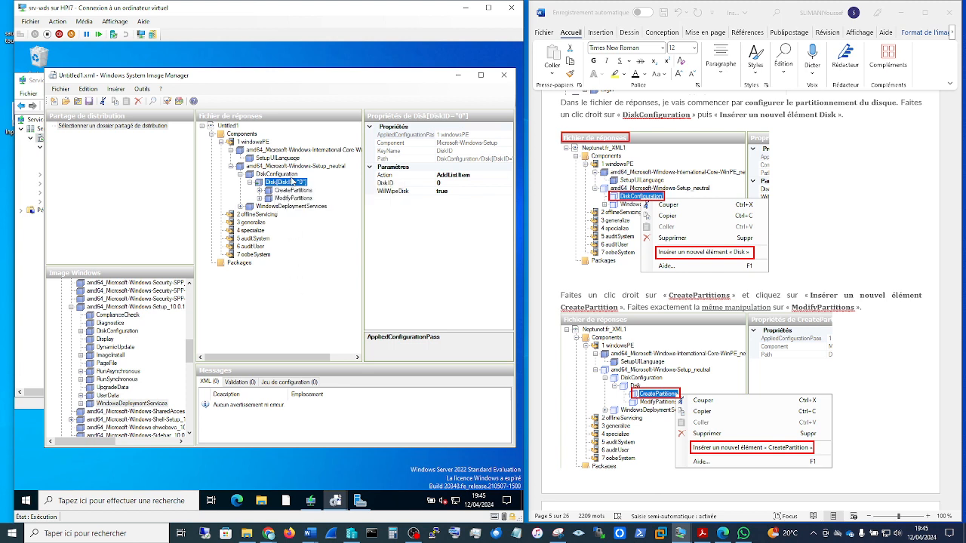
Step: Check CreatePartitions' option for inserting a CreatePartition element, expand CreatePartitions, and view the second partition's parameters
{"action": "right_click", "coordinate": [289, 191]}
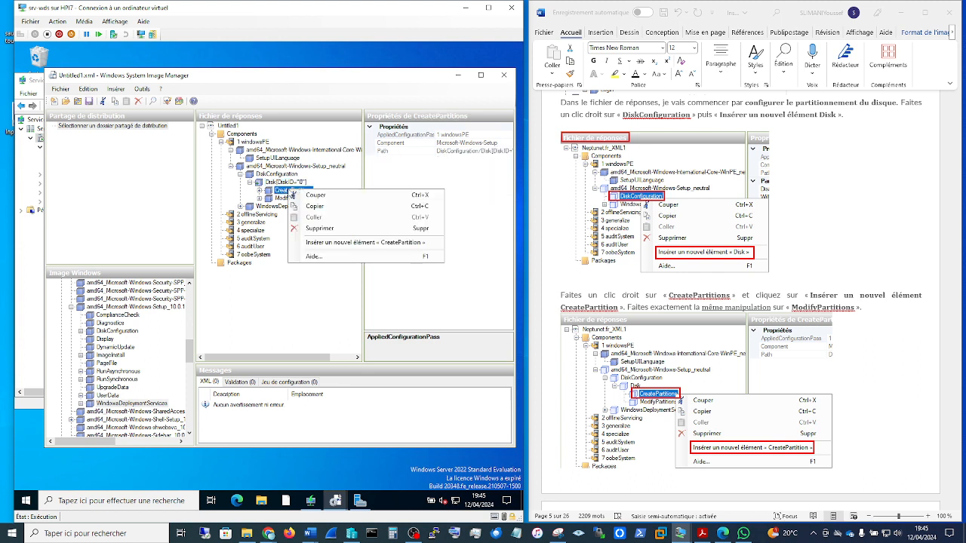
{"action": "left_click", "coordinate": [328, 243]}
{"action": "left_click", "coordinate": [260, 191]}
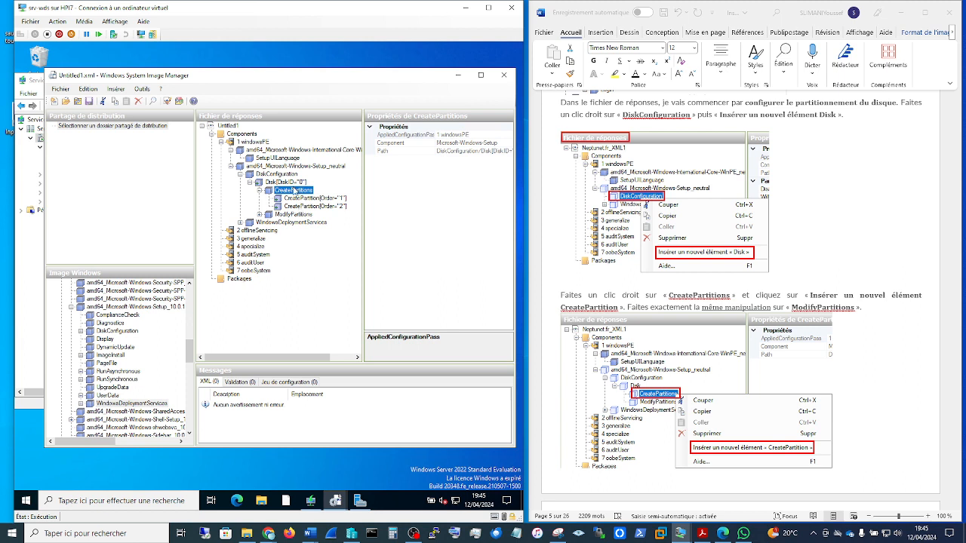
{"action": "right_click", "coordinate": [293, 190]}
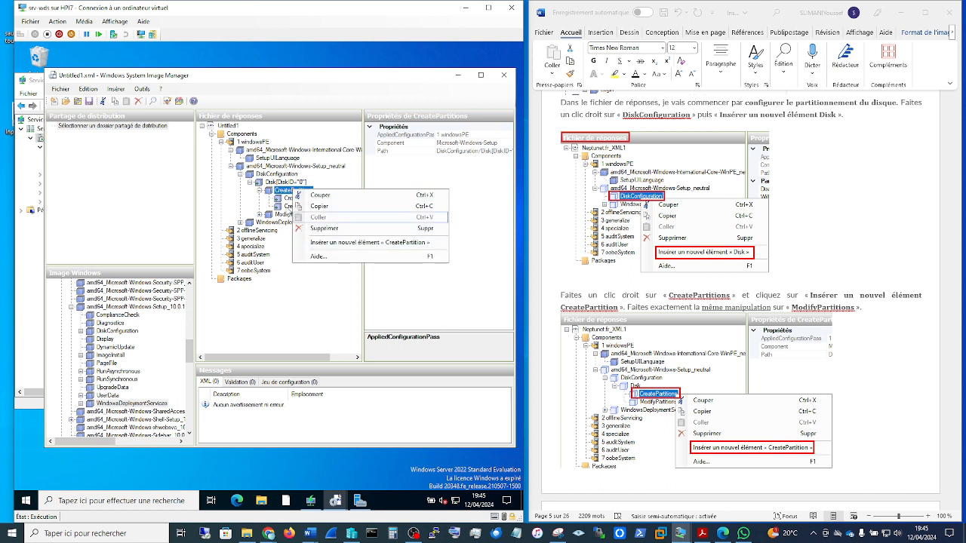
{"action": "left_click", "coordinate": [369, 243]}
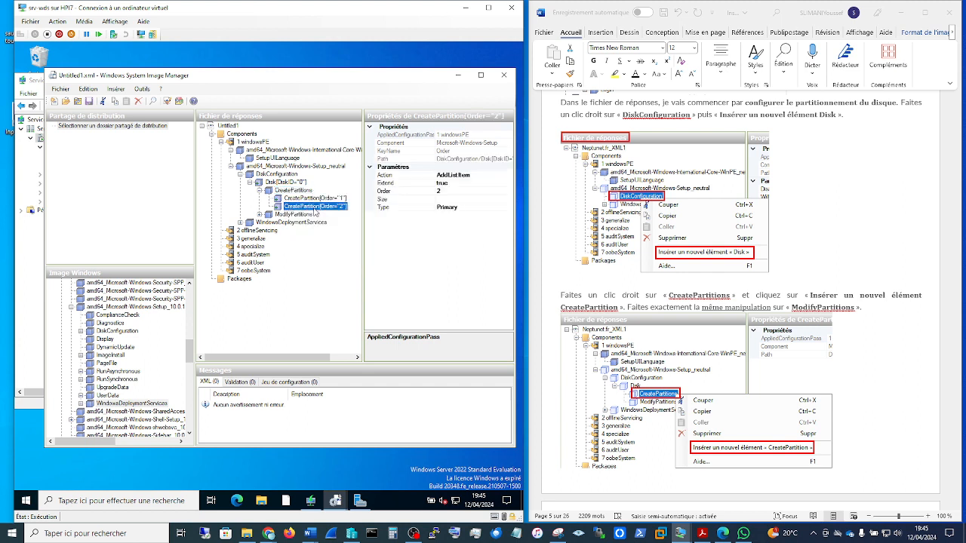
Step: Compare the Disk element's DiskID and WillWipeDisk parameters with the guide's explanation of the disk settings
{"action": "left_click", "coordinate": [280, 184]}
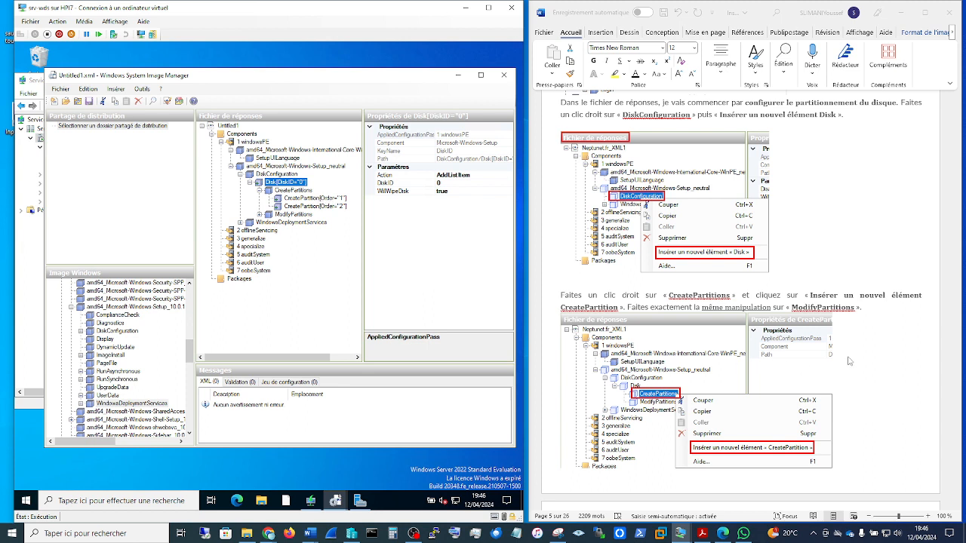
{"action": "scroll", "coordinate": [849, 362], "scroll_direction": "down", "scroll_amount": 1}
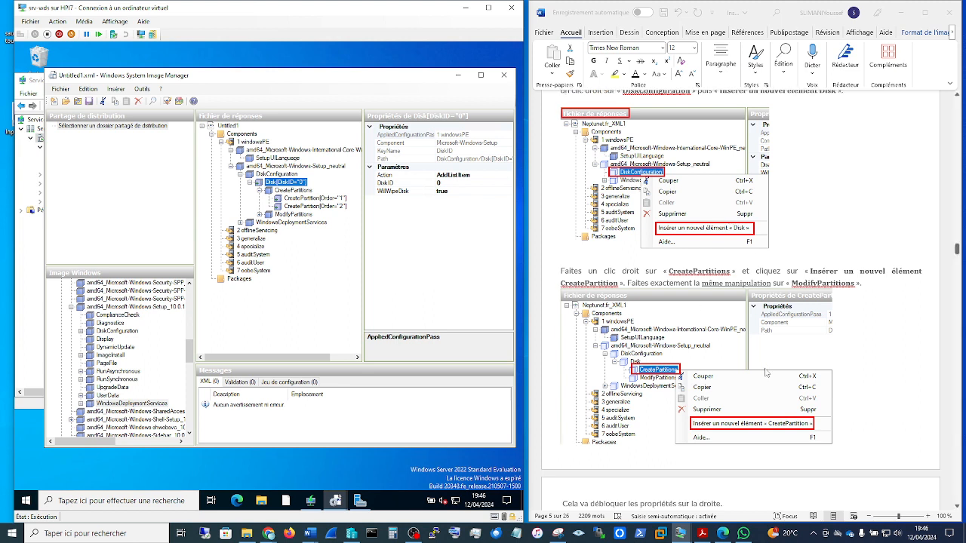
{"action": "scroll", "coordinate": [828, 386], "scroll_direction": "down", "scroll_amount": 1}
{"action": "scroll", "coordinate": [828, 386], "scroll_direction": "down", "scroll_amount": 6}
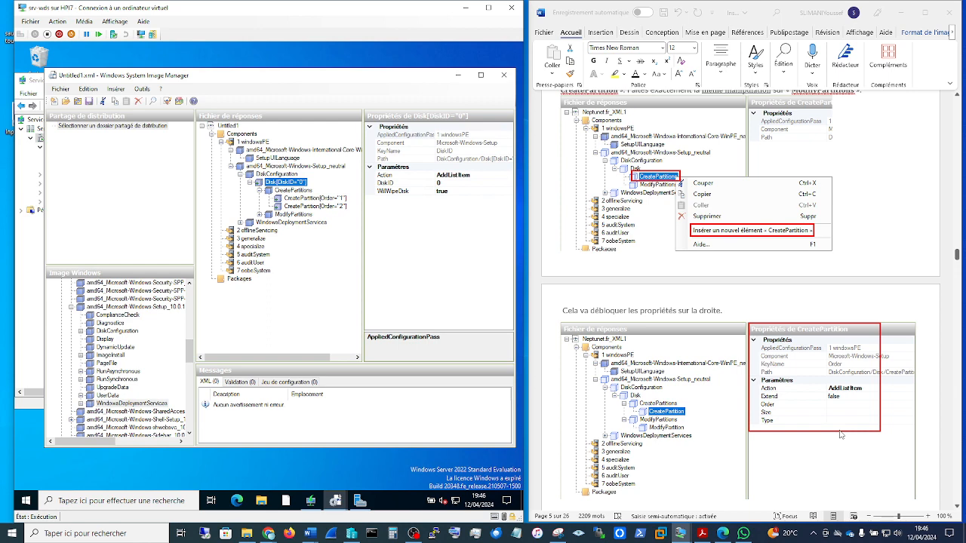
{"action": "scroll", "coordinate": [841, 435], "scroll_direction": "down", "scroll_amount": 4}
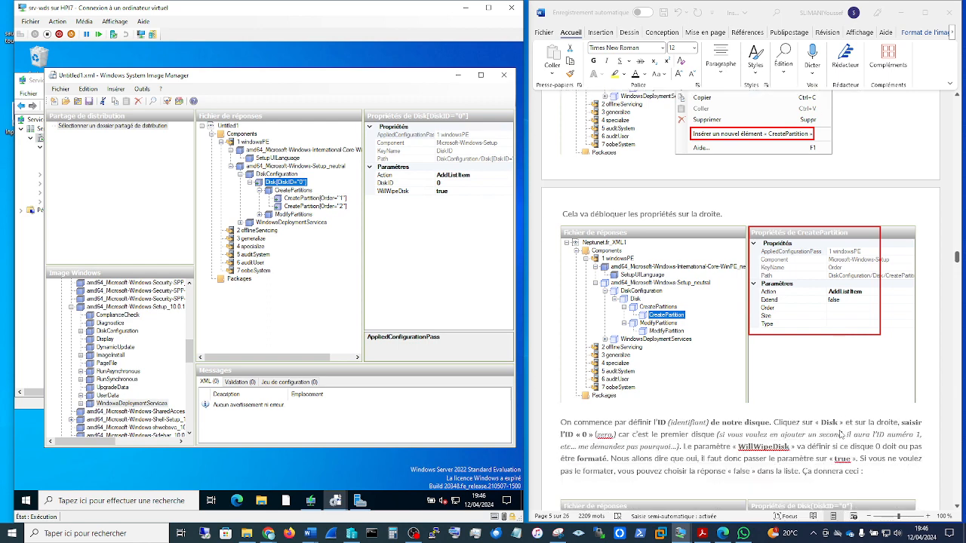
{"action": "scroll", "coordinate": [840, 435], "scroll_direction": "down", "scroll_amount": 5}
{"action": "scroll", "coordinate": [842, 435], "scroll_direction": "down", "scroll_amount": 3}
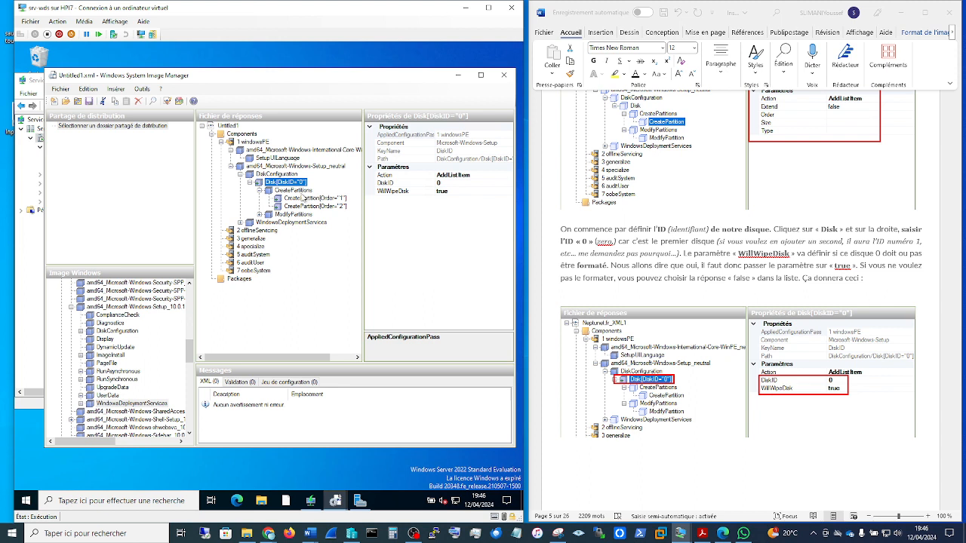
Step: Review the parameters of both CreatePartition elements, then expand ModifyPartitions and review both ModifyPartition elements
{"action": "left_click", "coordinate": [300, 199]}
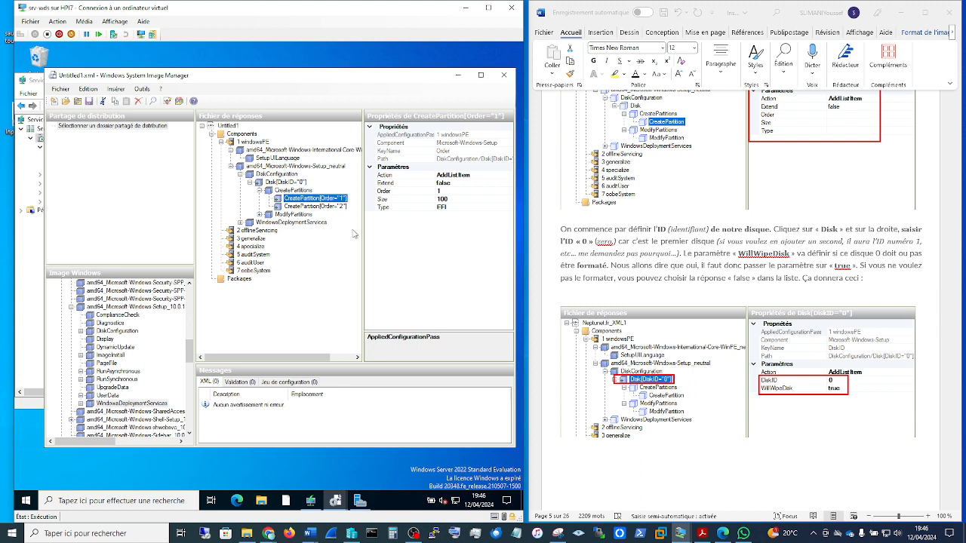
{"action": "left_click", "coordinate": [317, 206]}
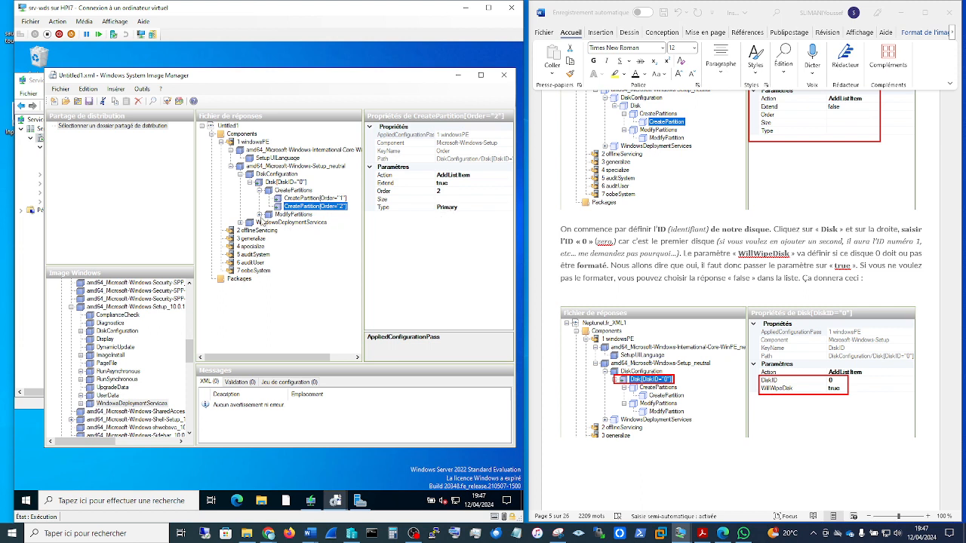
{"action": "left_click", "coordinate": [260, 215]}
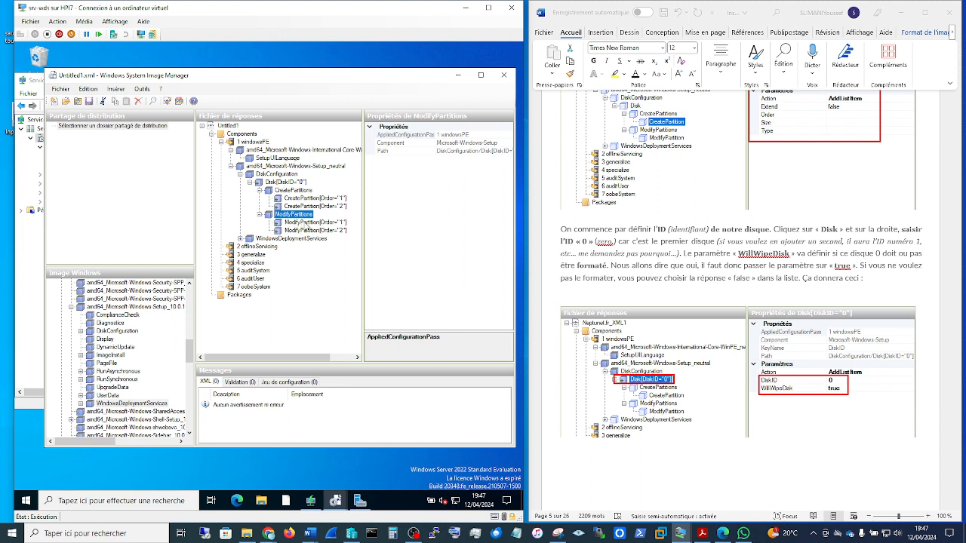
{"action": "left_click", "coordinate": [314, 223]}
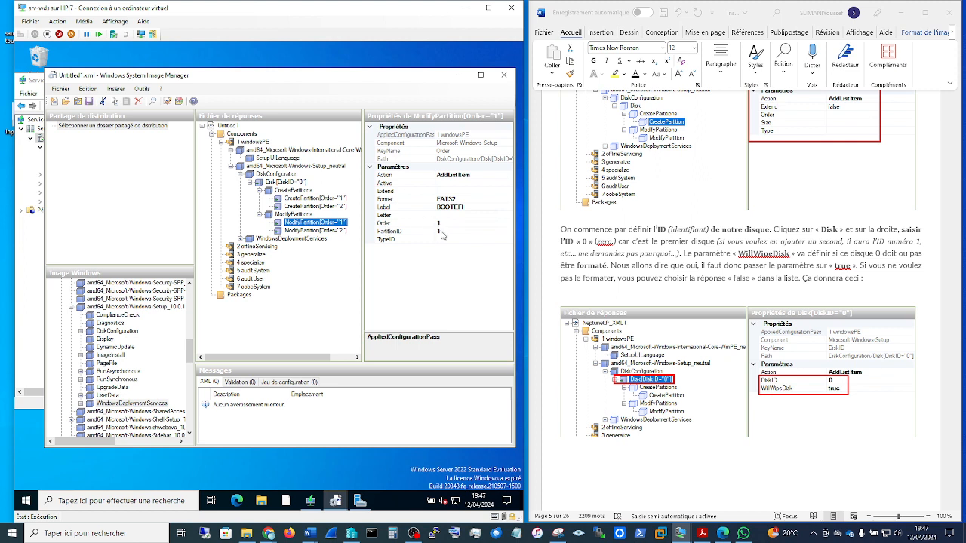
{"action": "left_click", "coordinate": [330, 231]}
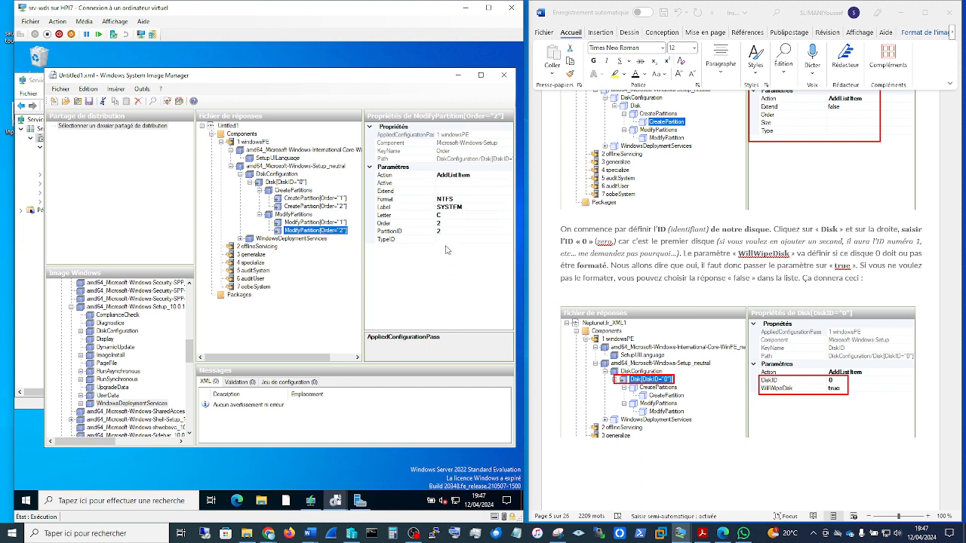
Step: Check the Format options available for the second ModifyPartition element
{"action": "left_click", "coordinate": [445, 199]}
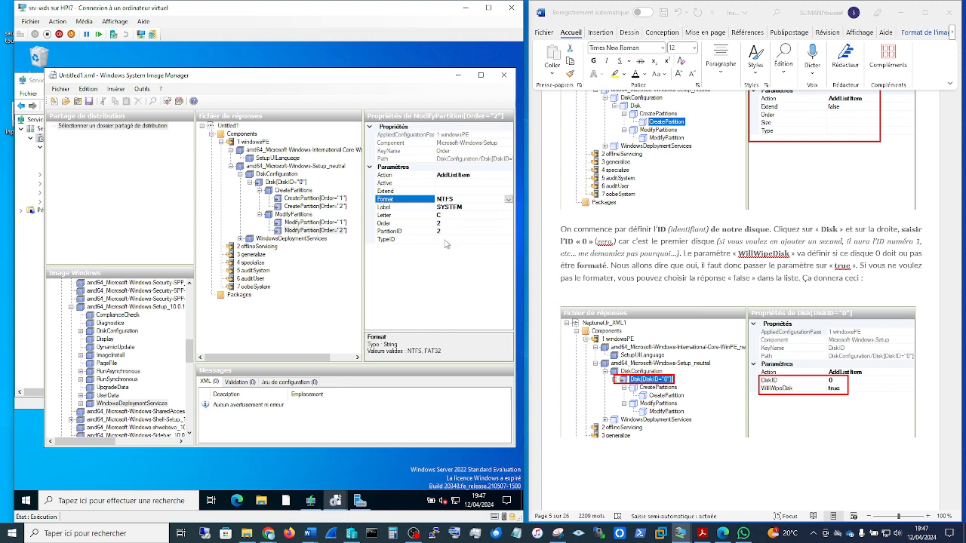
{"action": "left_click", "coordinate": [508, 200]}
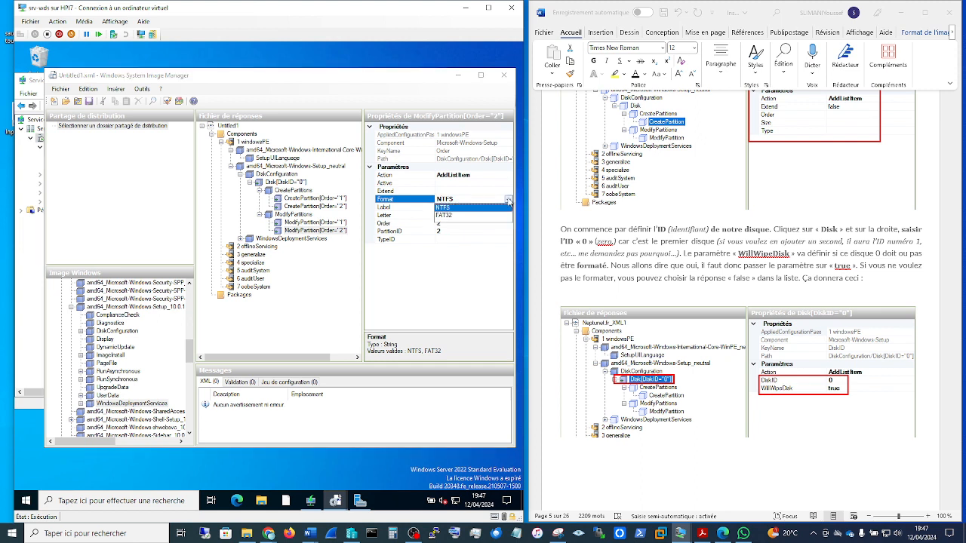
{"action": "left_click", "coordinate": [452, 294]}
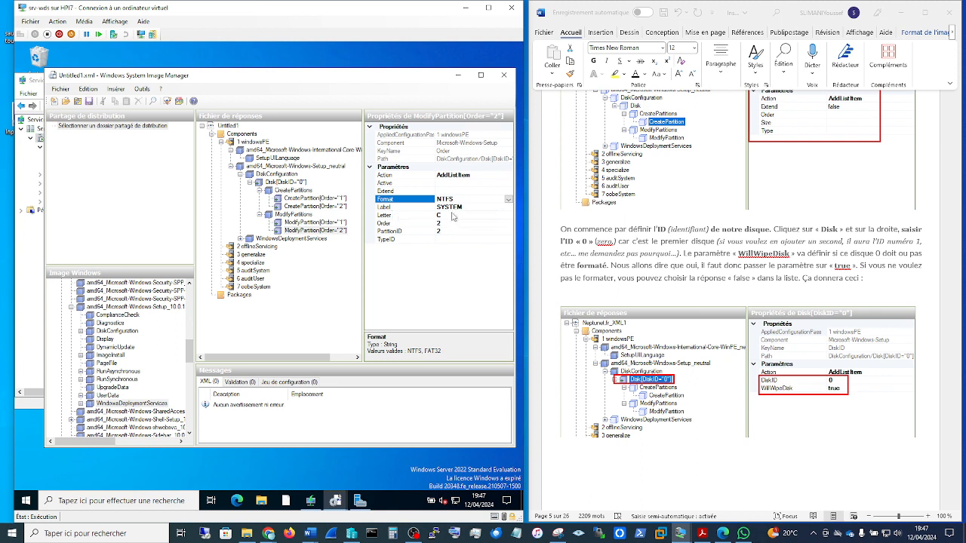
Step: Check the Letter parameter of the second ModifyPartition element, then go to the guide's section on the InstallTo settings
{"action": "left_click", "coordinate": [439, 215]}
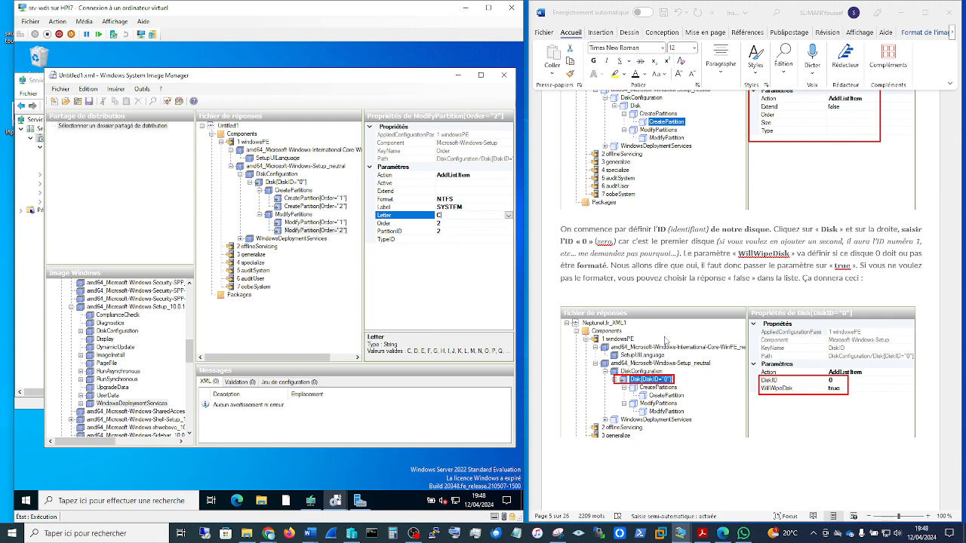
{"action": "scroll", "coordinate": [731, 372], "scroll_direction": "down", "scroll_amount": 3}
{"action": "scroll", "coordinate": [732, 372], "scroll_direction": "down", "scroll_amount": 15}
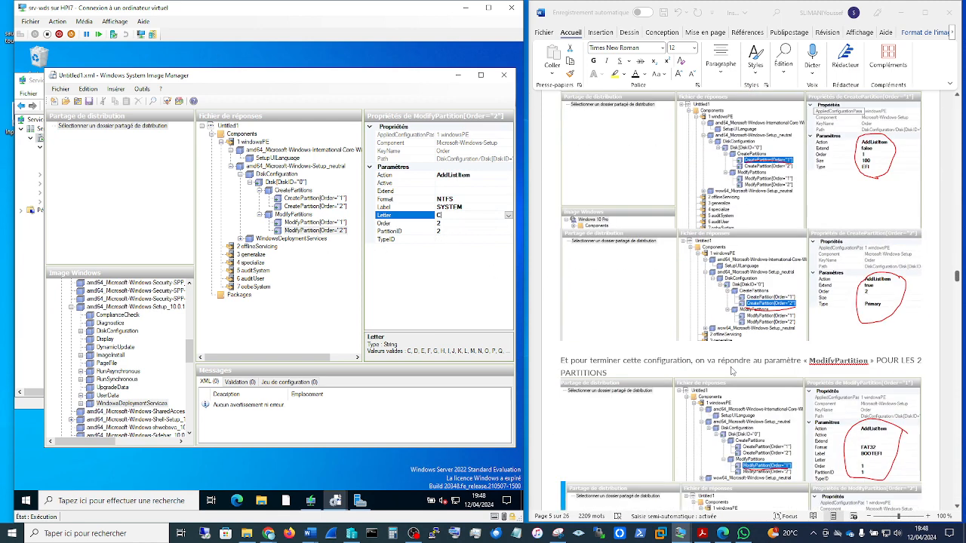
{"action": "scroll", "coordinate": [731, 370], "scroll_direction": "down", "scroll_amount": 10}
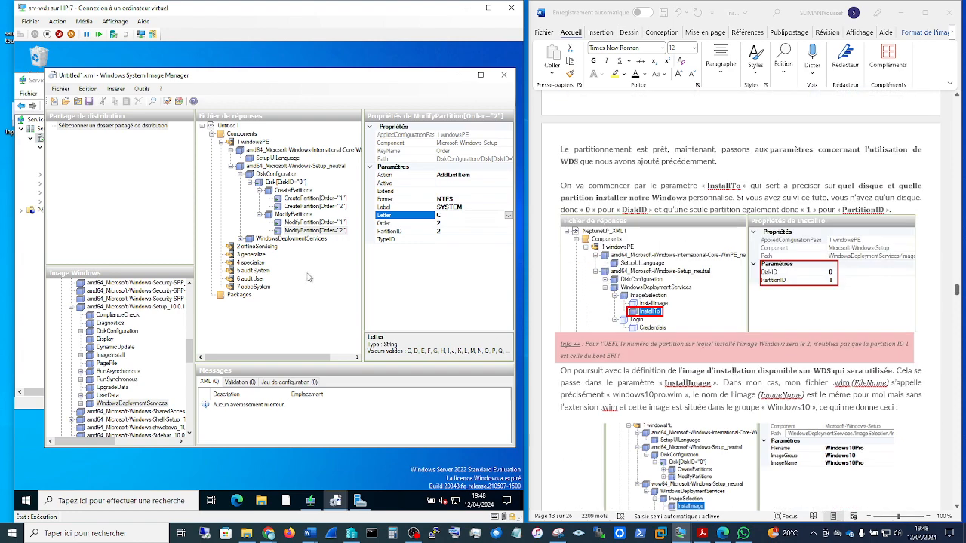
Step: Expand WindowsDeploymentServices and its ImageSelection element in the answer file, then view the InstallTo parameters
{"action": "left_click", "coordinate": [240, 239]}
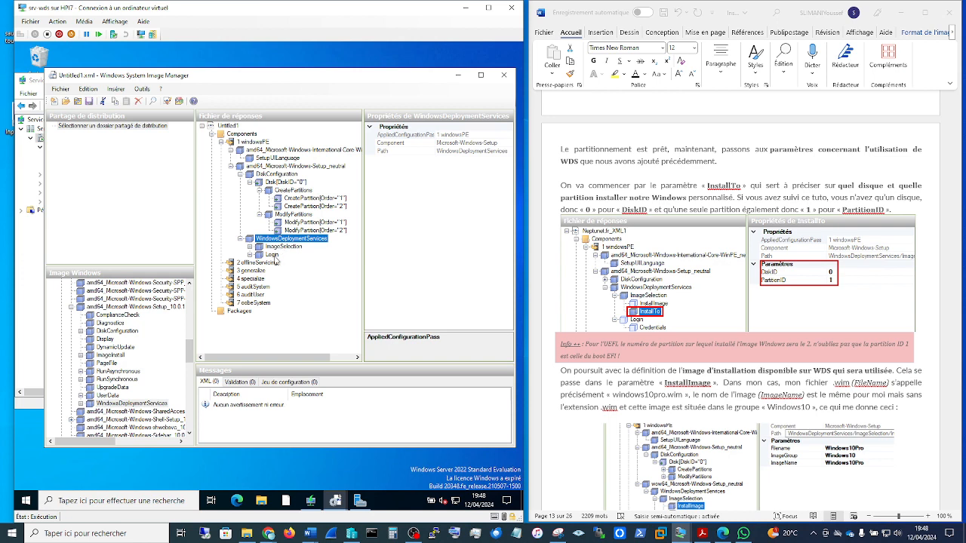
{"action": "left_click", "coordinate": [275, 246]}
{"action": "left_click", "coordinate": [250, 247]}
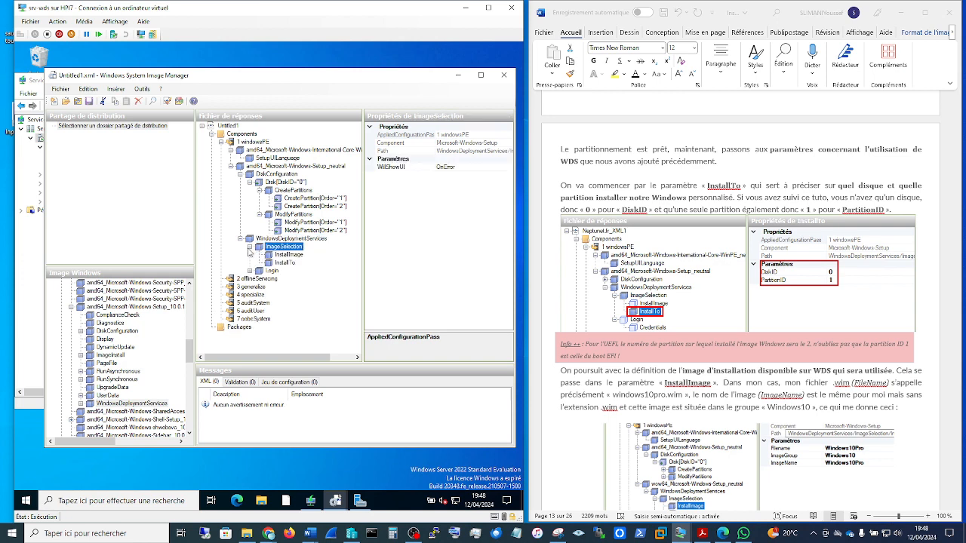
{"action": "left_click", "coordinate": [289, 264]}
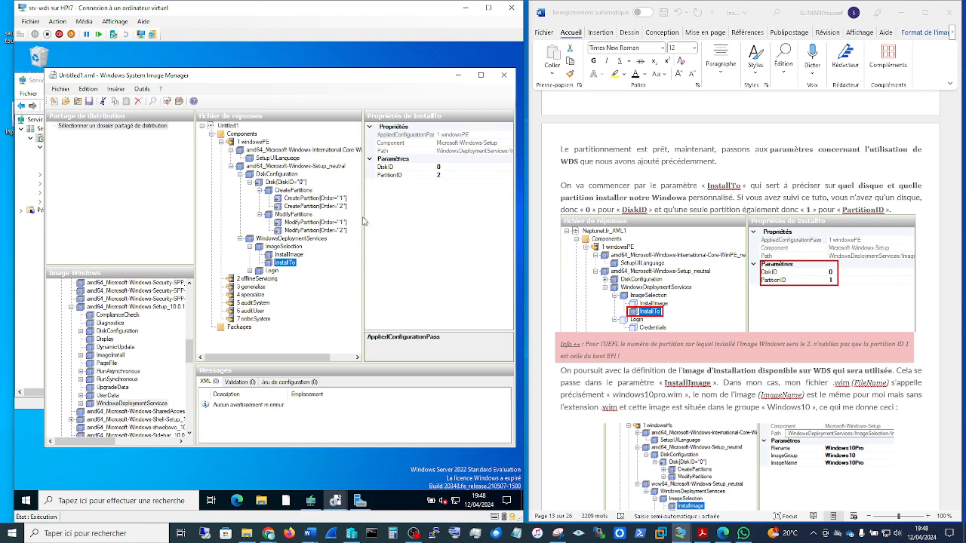
Step: Compare the second CreatePartition and ModifyPartition elements with InstallTo's disk and partition IDs
{"action": "left_click", "coordinate": [323, 206]}
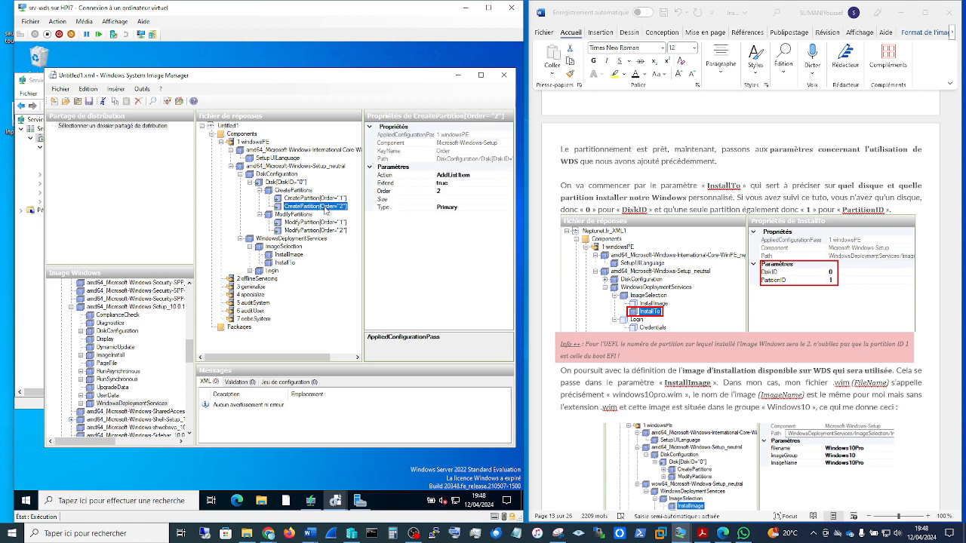
{"action": "left_click", "coordinate": [332, 230]}
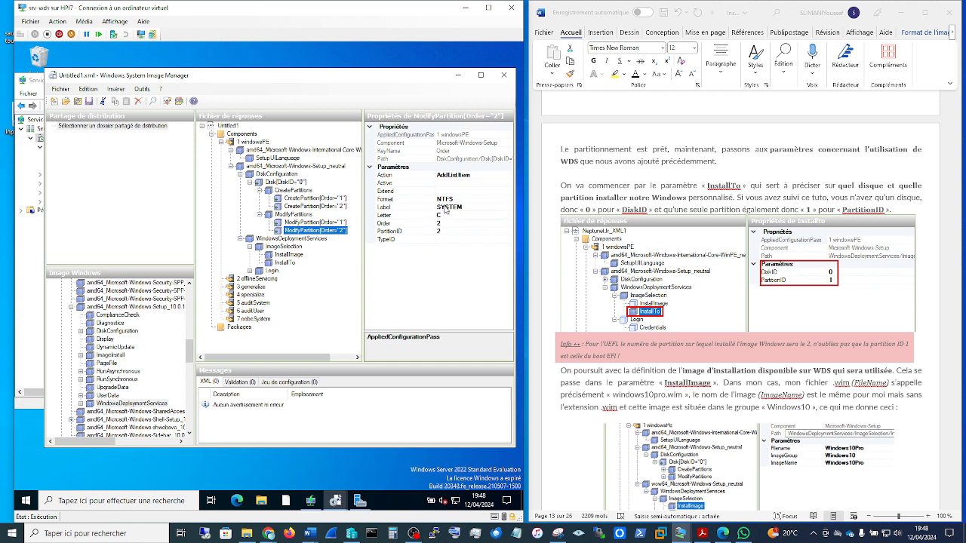
{"action": "left_click", "coordinate": [288, 263]}
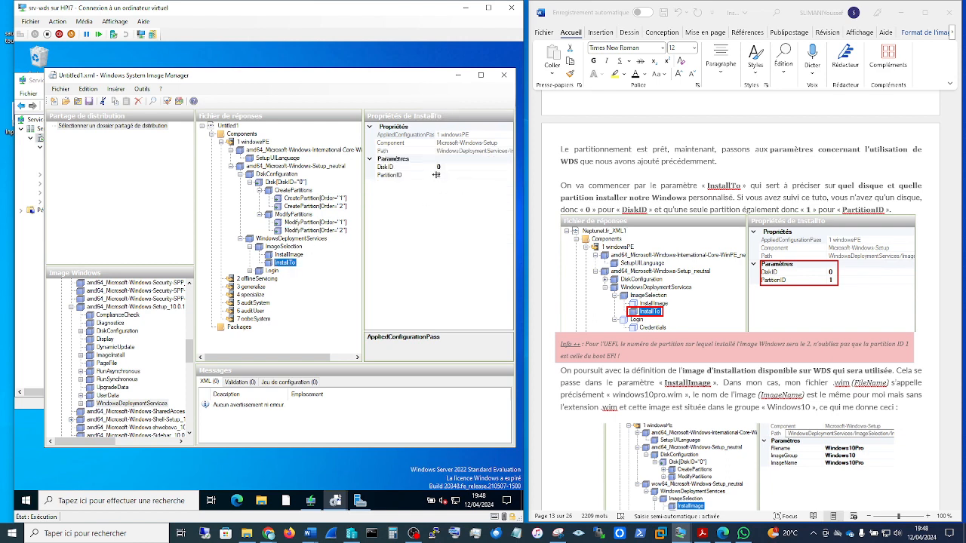
Step: View the InstallImage parameters, then switch to the Windows Deployment Services console and check the windows10 image group's name and contents
{"action": "left_click", "coordinate": [290, 255]}
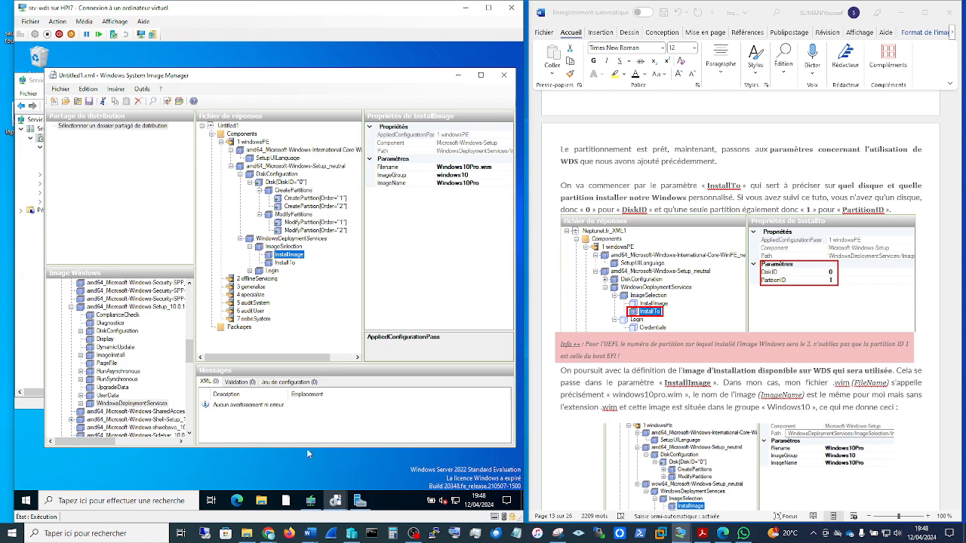
{"action": "mouse_move", "coordinate": [311, 504]}
{"action": "left_click", "coordinate": [309, 502]}
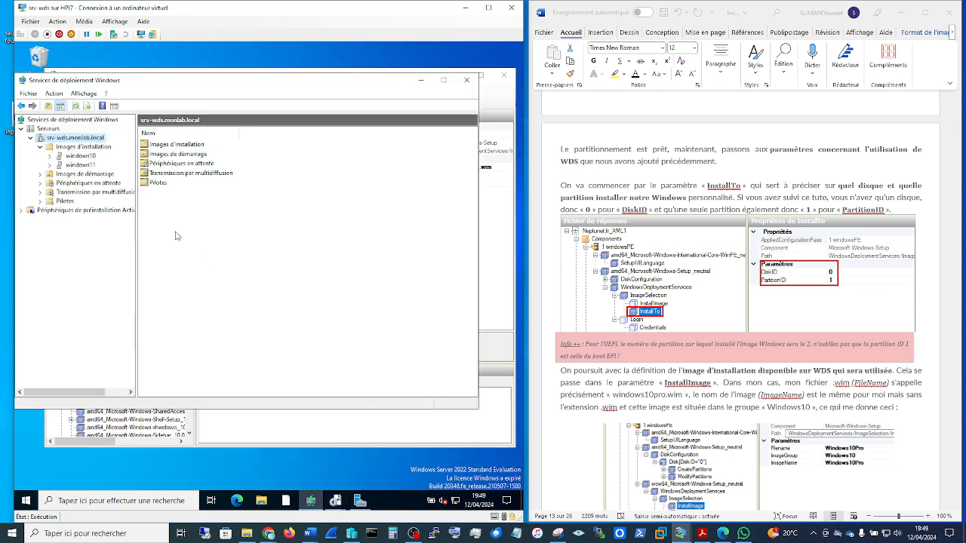
{"action": "left_click", "coordinate": [80, 156]}
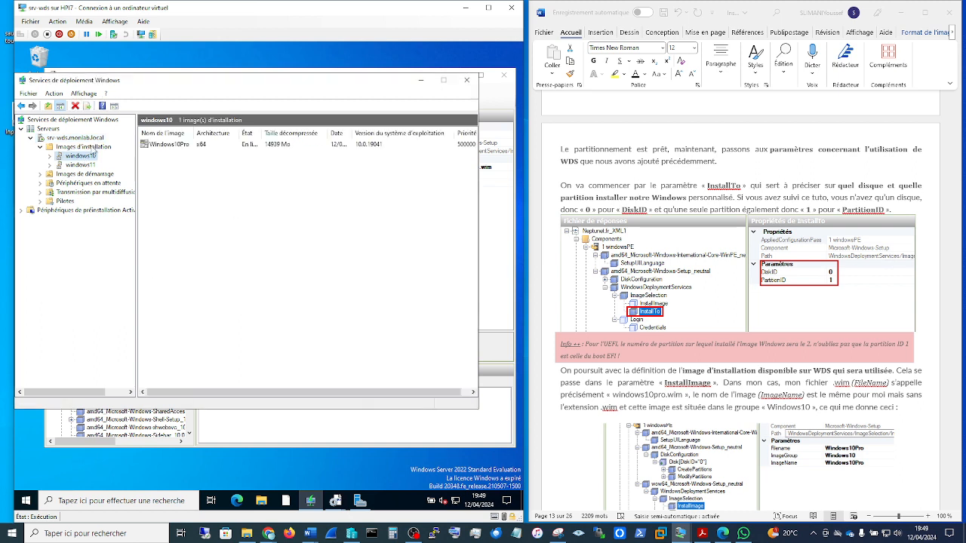
{"action": "left_click", "coordinate": [94, 147]}
{"action": "left_click", "coordinate": [159, 145]}
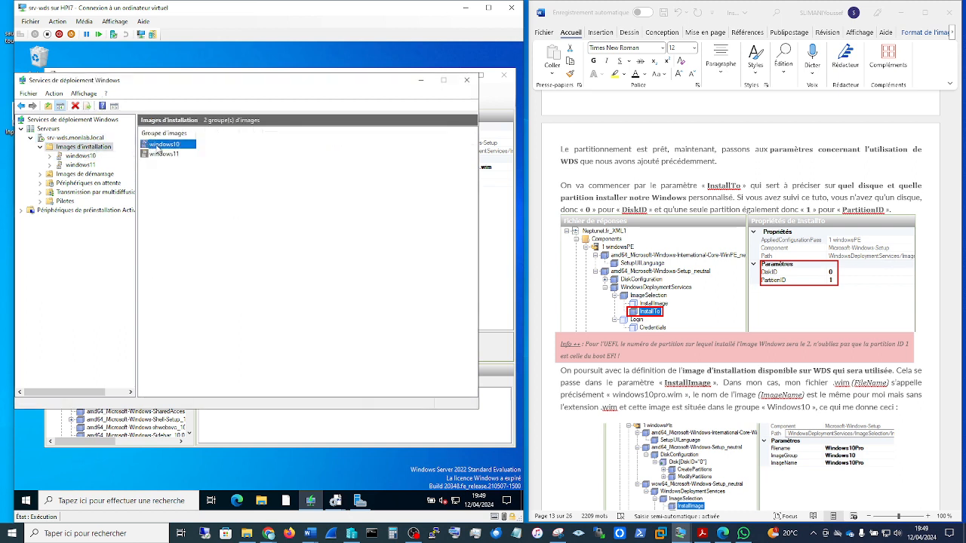
{"action": "right_click", "coordinate": [158, 147]}
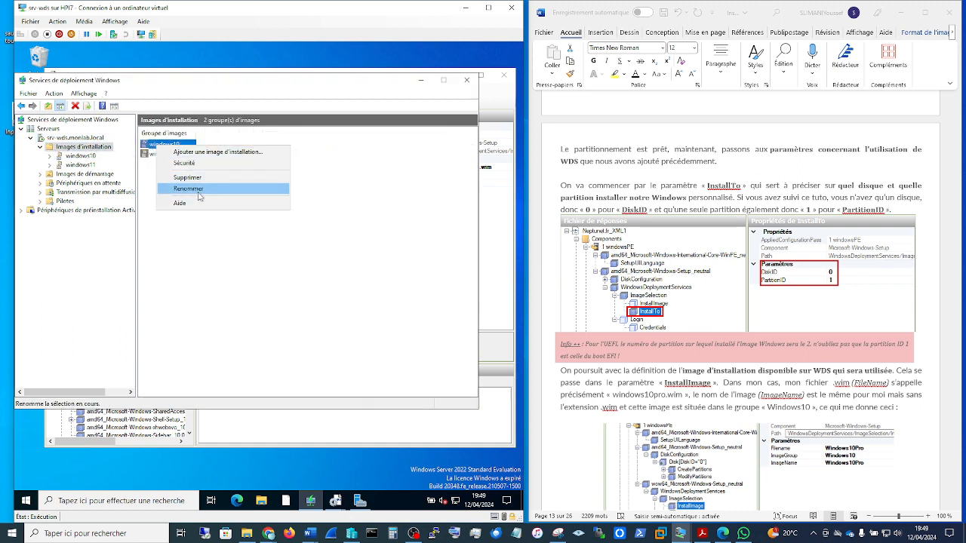
{"action": "left_click", "coordinate": [202, 235]}
{"action": "left_click", "coordinate": [84, 157]}
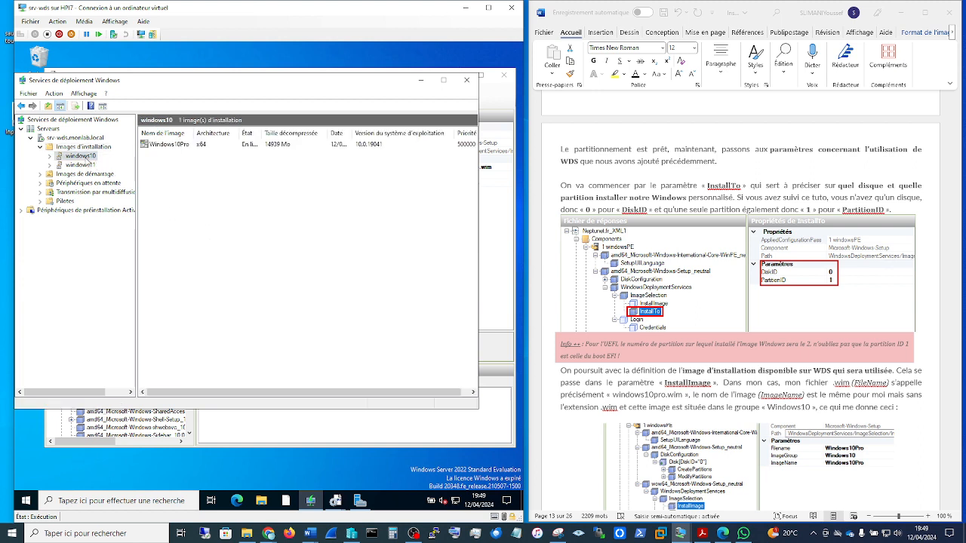
Step: Review the name and file details in the Windows10Pro image's properties, then return to Windows System Image Manager
{"action": "right_click", "coordinate": [167, 145]}
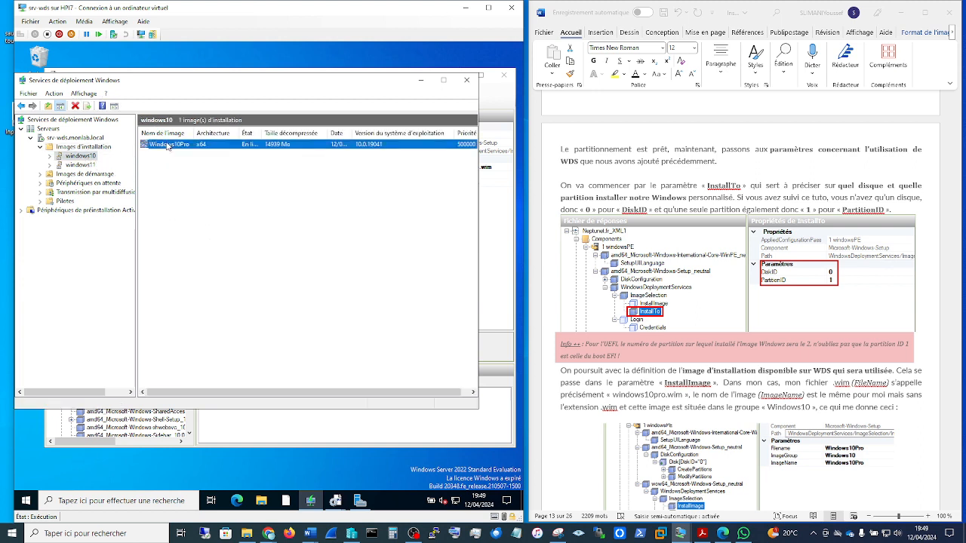
{"action": "left_click", "coordinate": [199, 150]}
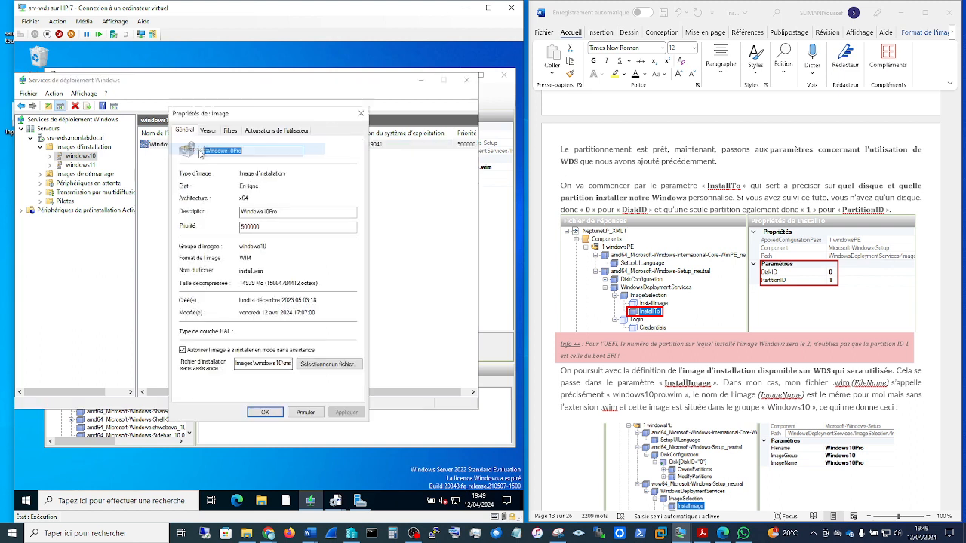
{"action": "key", "text": "End"}
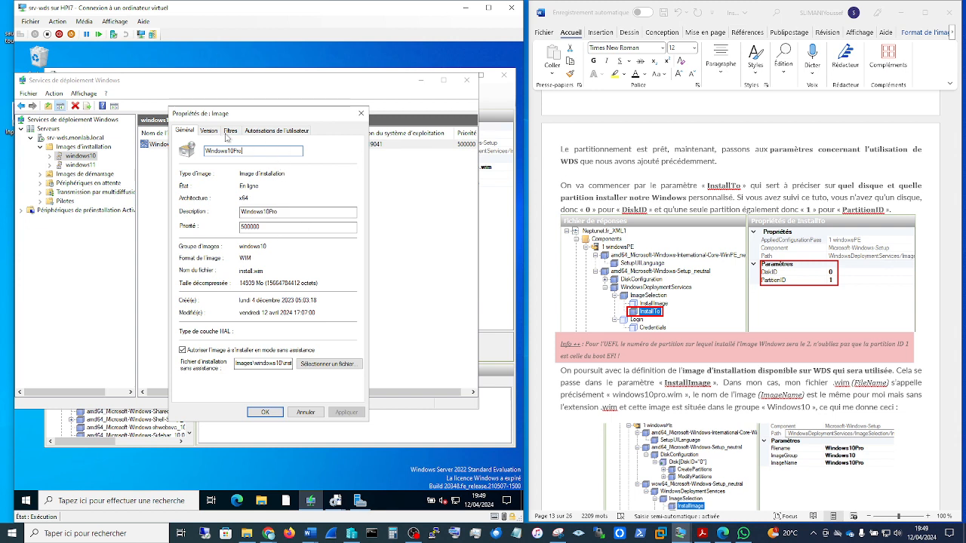
{"action": "left_click", "coordinate": [360, 113]}
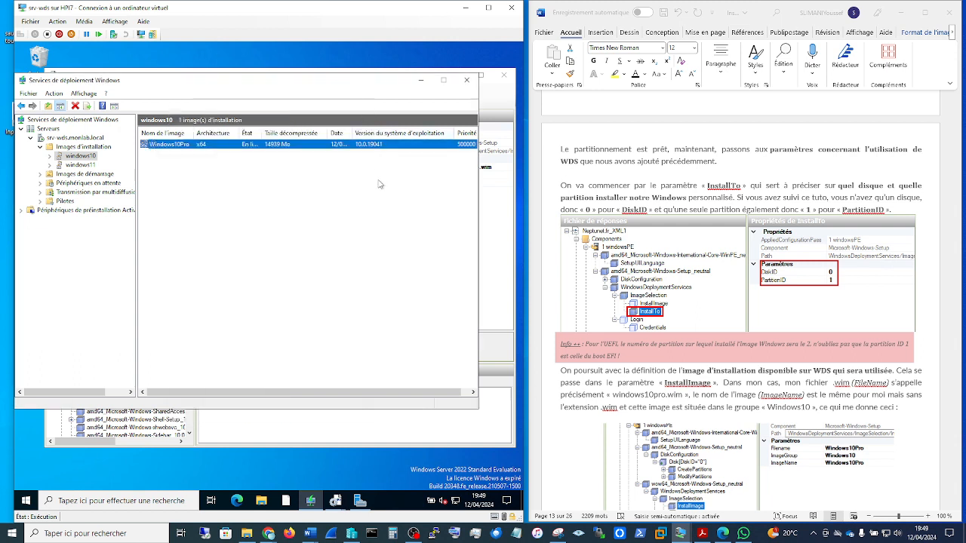
{"action": "left_click", "coordinate": [421, 80]}
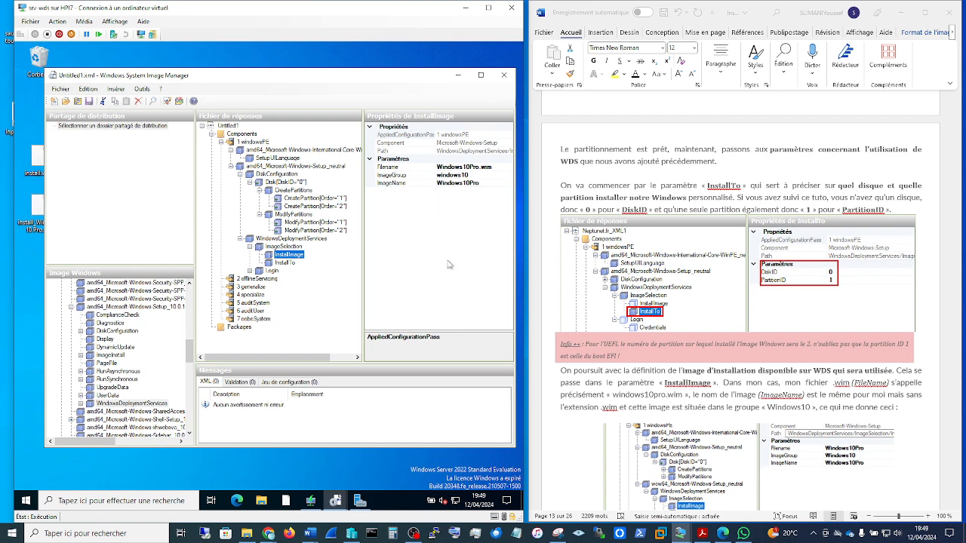
Step: Read the guide's explanation of the InstallImage settings and of the Login credentials in Word
{"action": "left_click", "coordinate": [807, 320]}
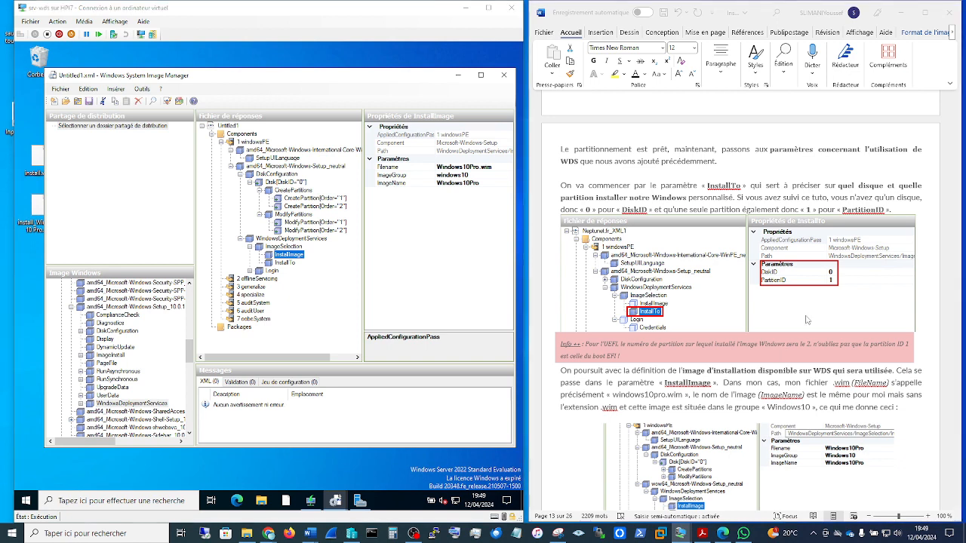
{"action": "scroll", "coordinate": [807, 316], "scroll_direction": "down", "scroll_amount": 2}
{"action": "scroll", "coordinate": [806, 317], "scroll_direction": "down", "scroll_amount": 1}
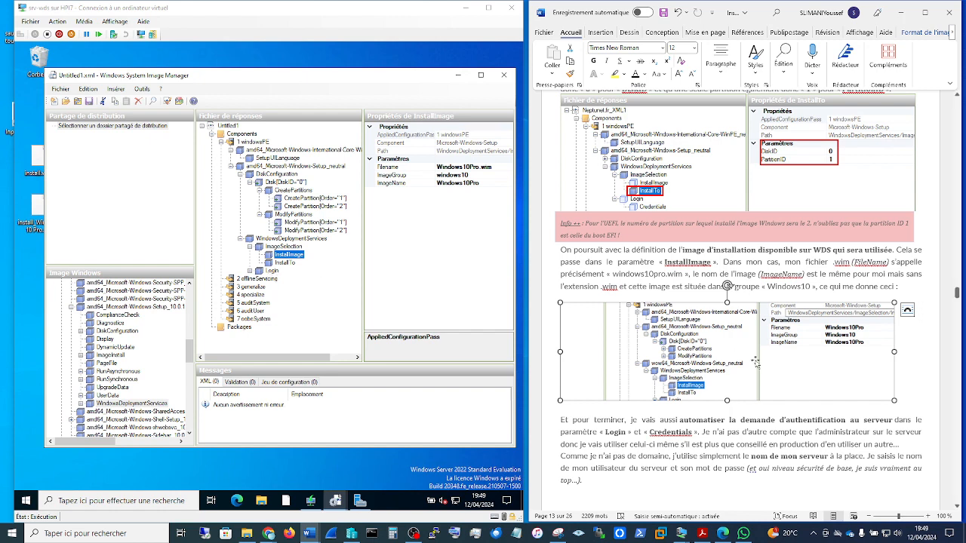
{"action": "scroll", "coordinate": [777, 384], "scroll_direction": "down", "scroll_amount": 8}
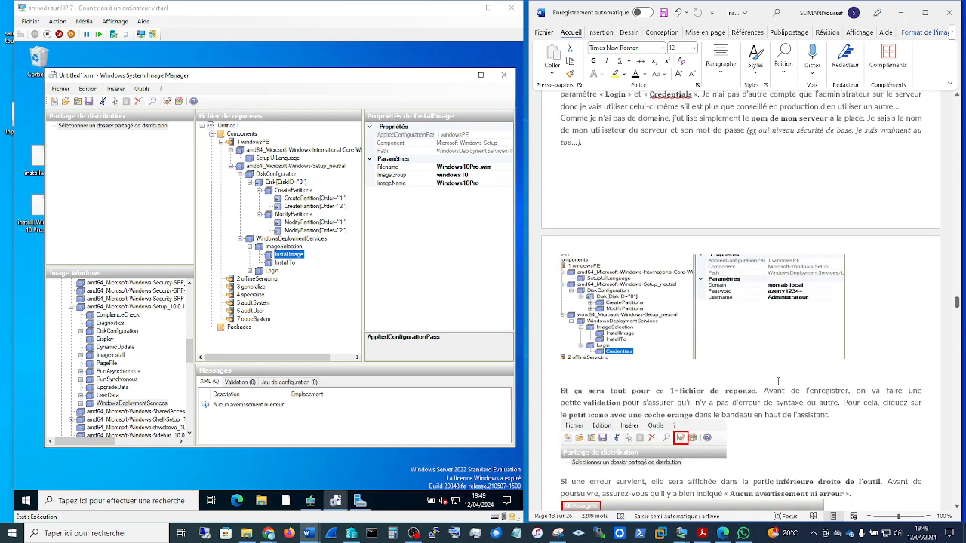
{"action": "scroll", "coordinate": [778, 382], "scroll_direction": "down", "scroll_amount": 1}
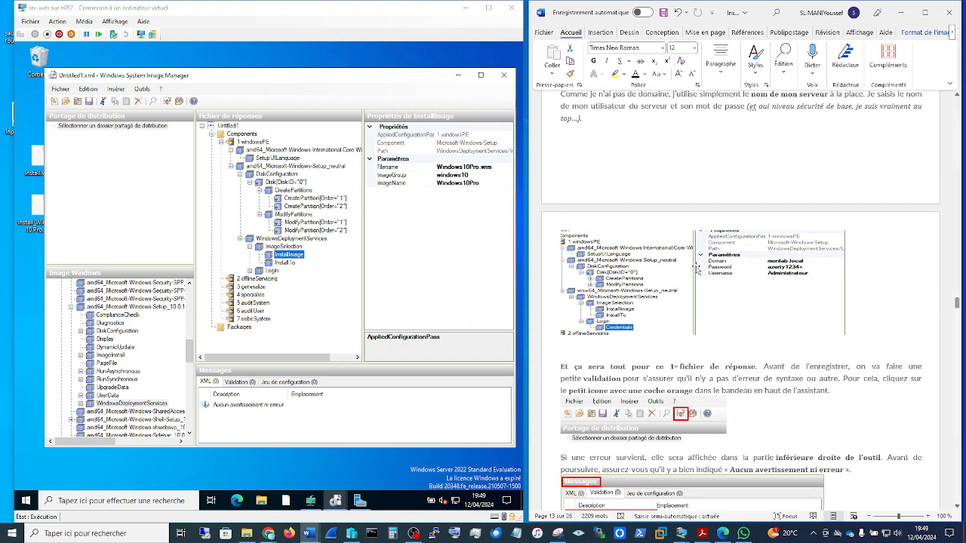
{"action": "scroll", "coordinate": [768, 320], "scroll_direction": "up", "scroll_amount": 3}
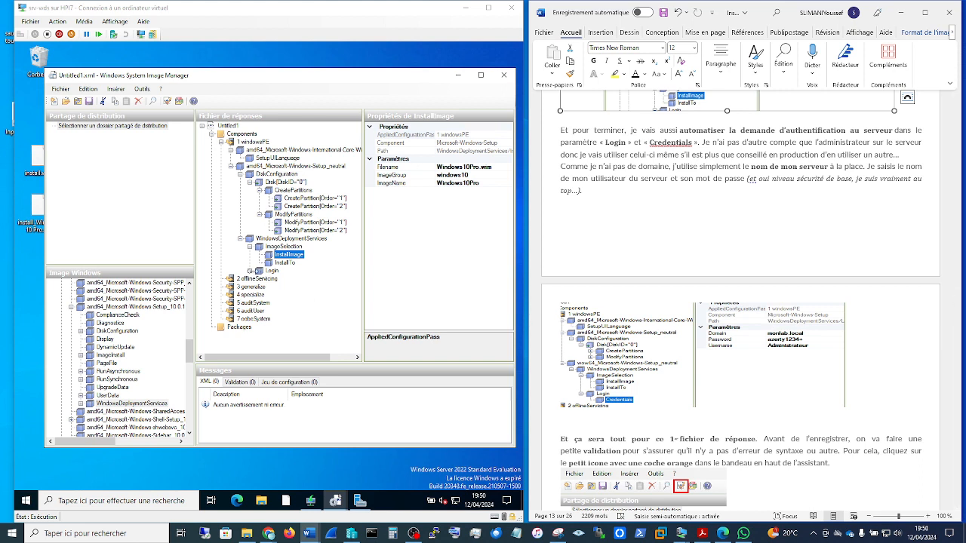
Step: Expand the Login element in the answer file and check its Credentials element
{"action": "double_click", "coordinate": [255, 271]}
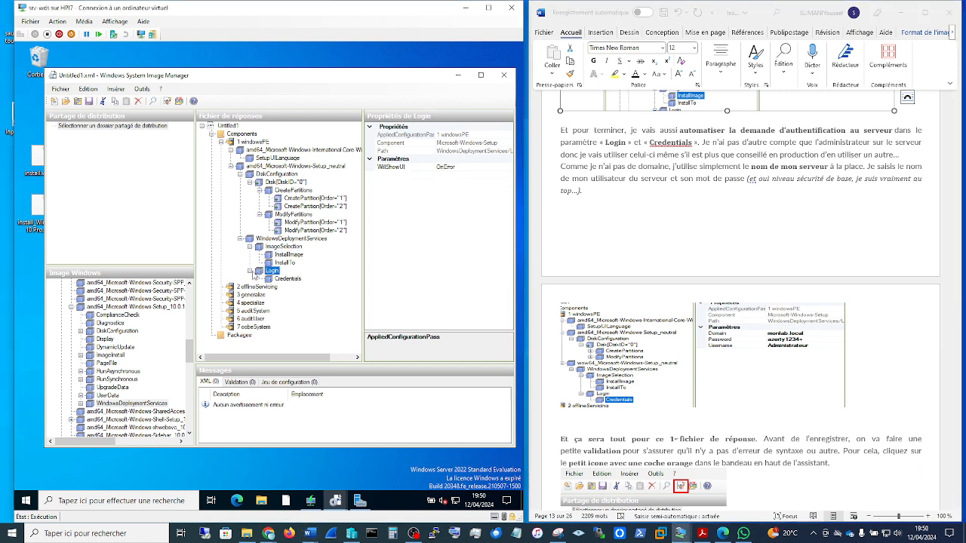
{"action": "left_click", "coordinate": [289, 280]}
{"action": "left_click", "coordinate": [276, 272]}
Step: Validate the answer file as the guide describes and check the validation messages
{"action": "scroll", "coordinate": [824, 354], "scroll_direction": "down", "scroll_amount": 2}
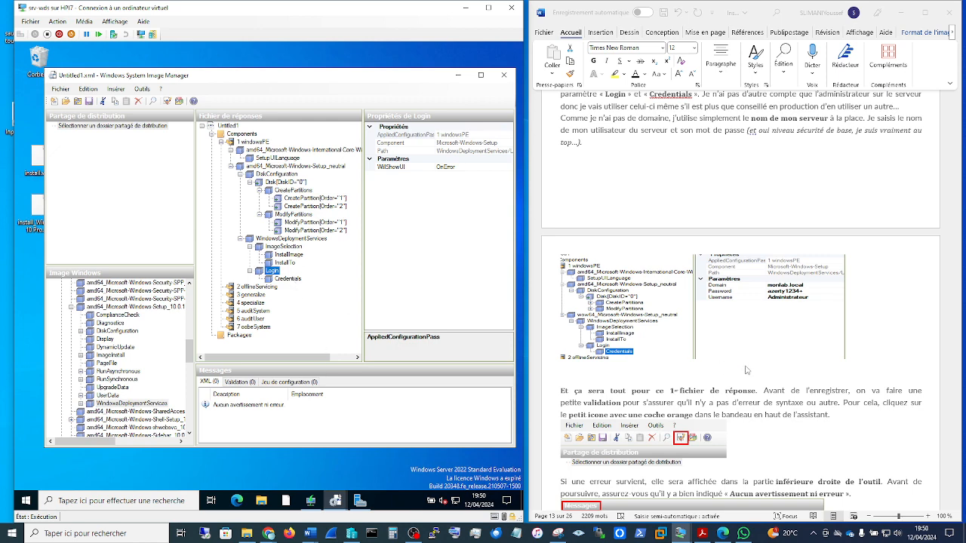
{"action": "scroll", "coordinate": [774, 377], "scroll_direction": "down", "scroll_amount": 5}
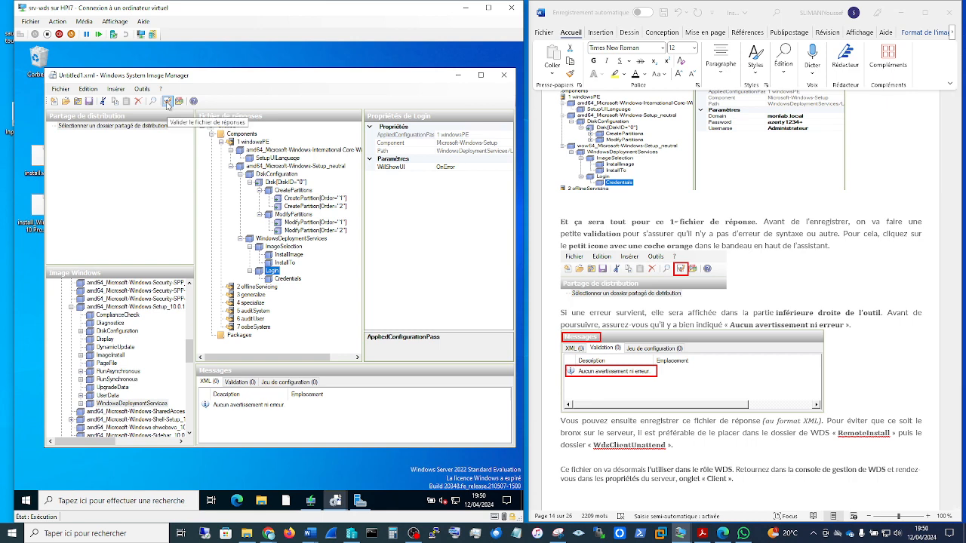
{"action": "left_click", "coordinate": [167, 101]}
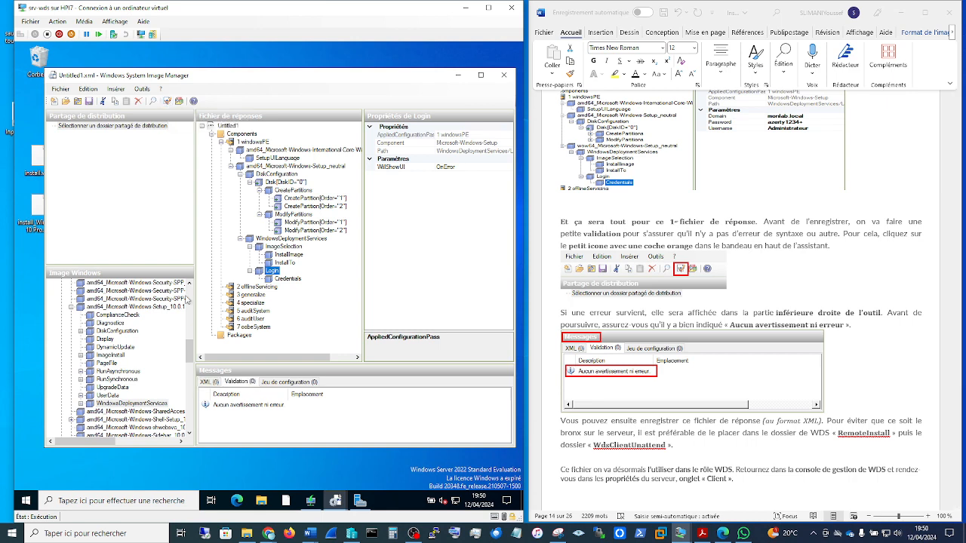
{"action": "left_click", "coordinate": [286, 407]}
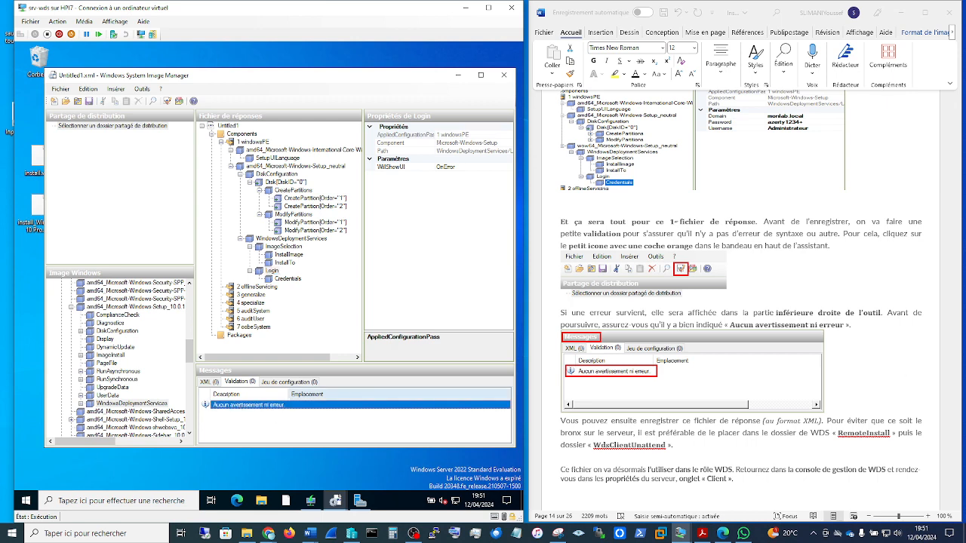
Step: Read the guide's instructions on where to save the answer file and how to use it in the WDS role
{"action": "scroll", "coordinate": [882, 371], "scroll_direction": "down", "scroll_amount": 4}
{"action": "scroll", "coordinate": [883, 371], "scroll_direction": "down", "scroll_amount": 5}
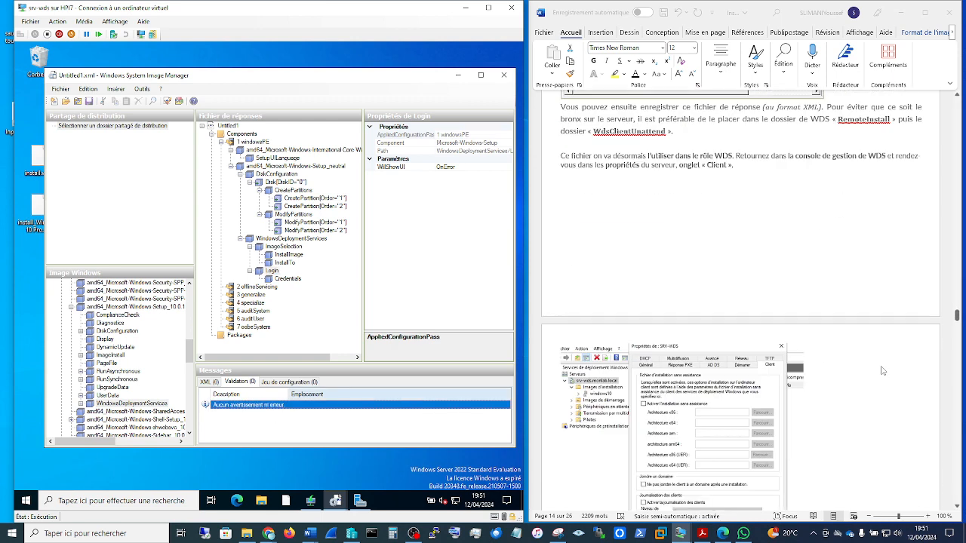
{"action": "scroll", "coordinate": [883, 370], "scroll_direction": "down", "scroll_amount": 4}
{"action": "scroll", "coordinate": [883, 371], "scroll_direction": "up", "scroll_amount": 6}
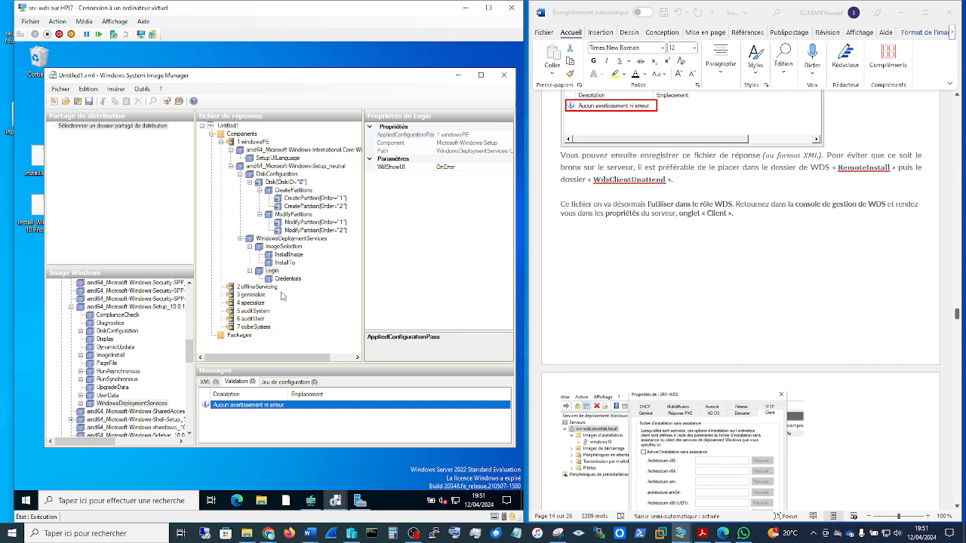
Step: Check the Untitled1 answer file in RemoteInstall\WdsClientUnattend on drive C through the save-as dialog, and leave it without saving
{"action": "left_click", "coordinate": [63, 91]}
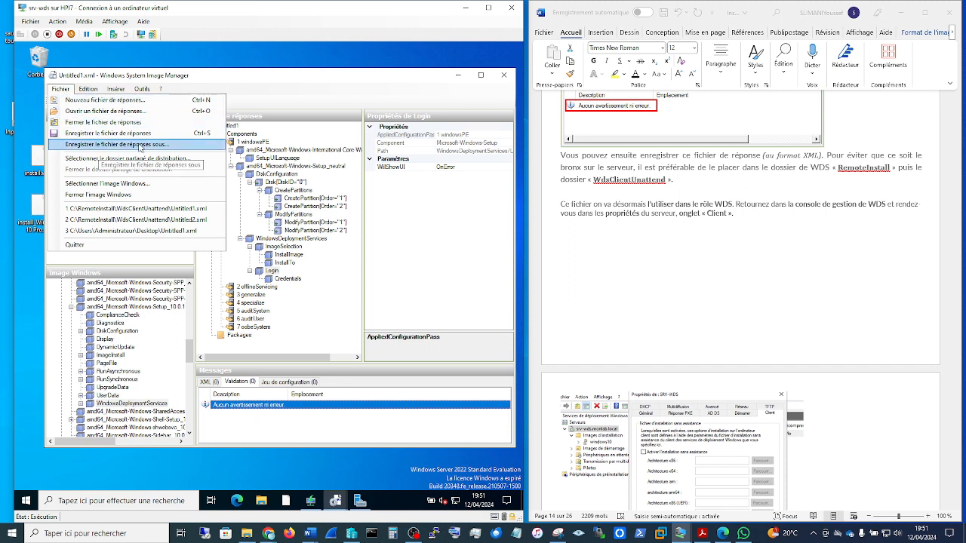
{"action": "left_click", "coordinate": [140, 146]}
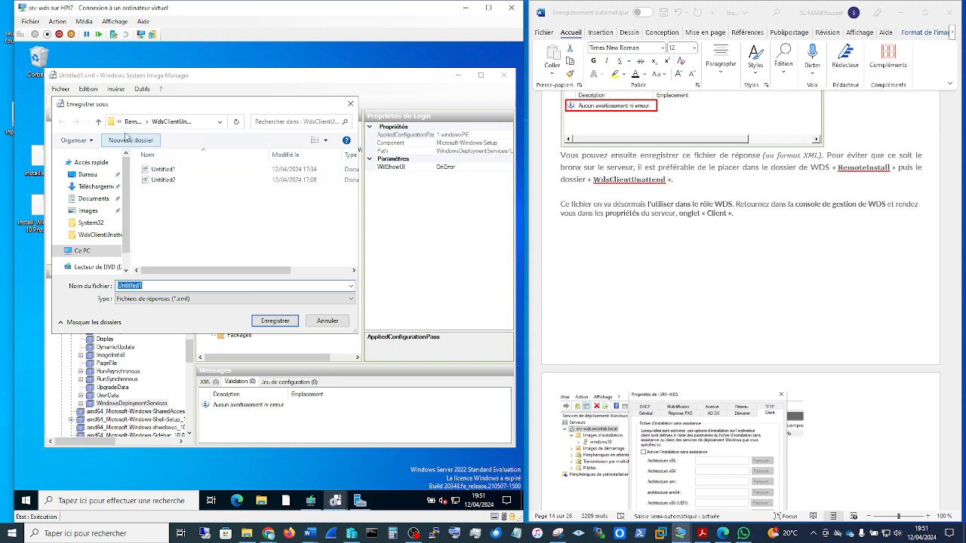
{"action": "left_click", "coordinate": [119, 122]}
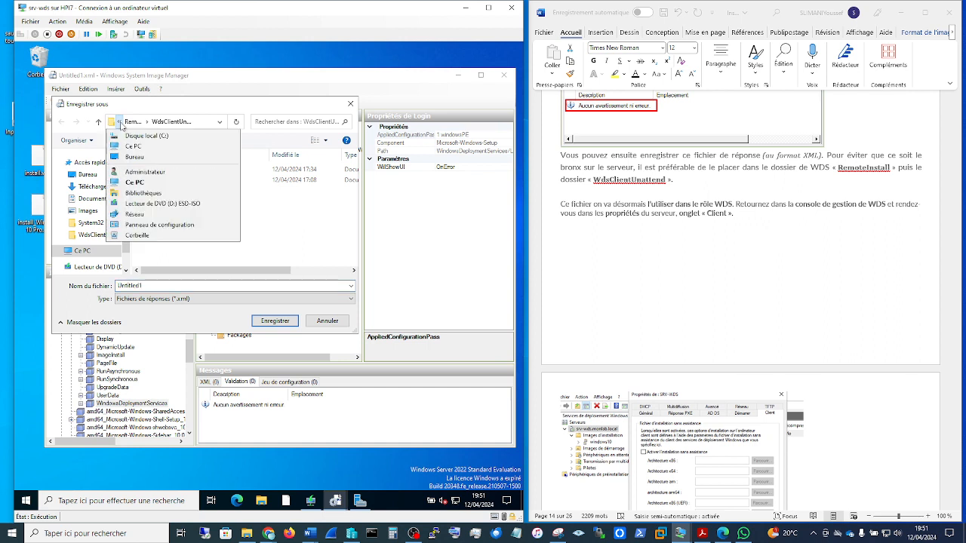
{"action": "left_click", "coordinate": [133, 146]}
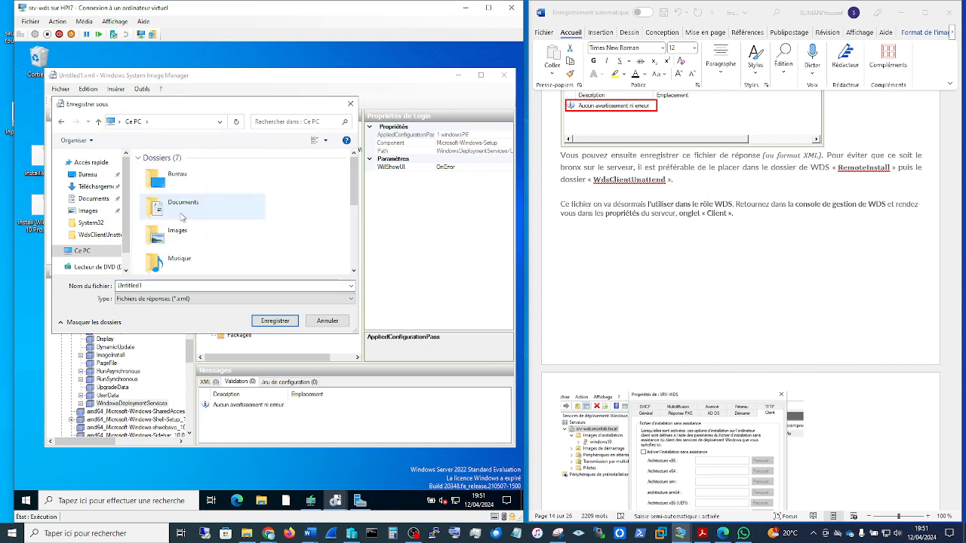
{"action": "scroll", "coordinate": [193, 215], "scroll_direction": "down", "scroll_amount": 2}
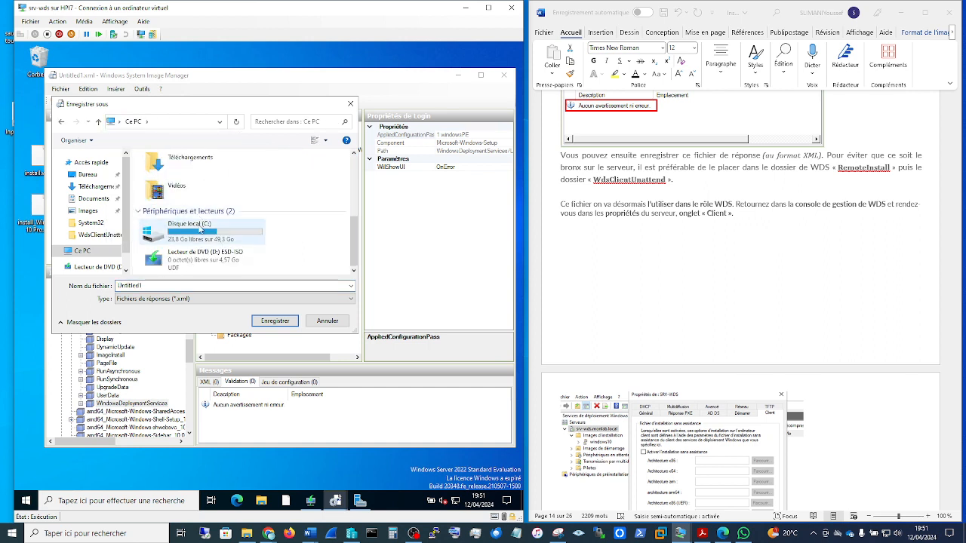
{"action": "double_click", "coordinate": [197, 223]}
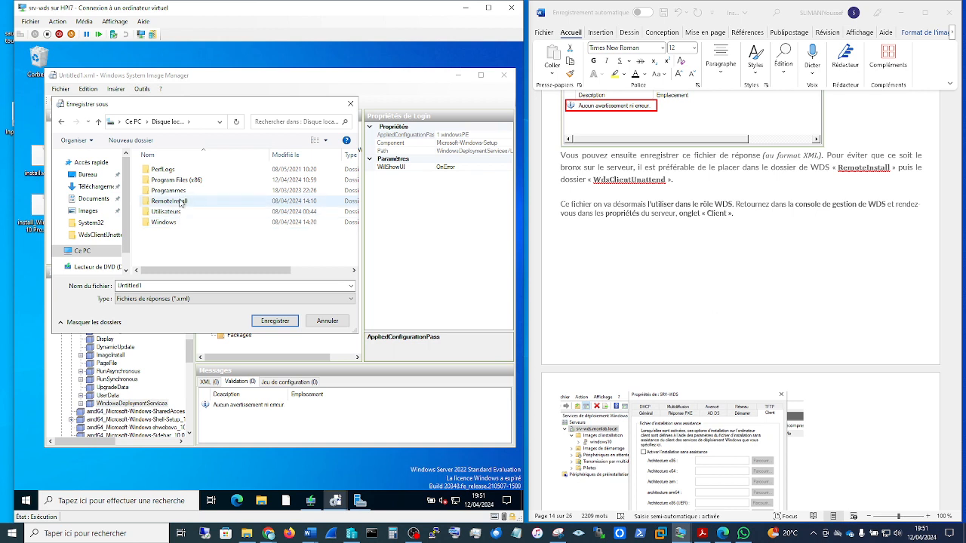
{"action": "double_click", "coordinate": [181, 202]}
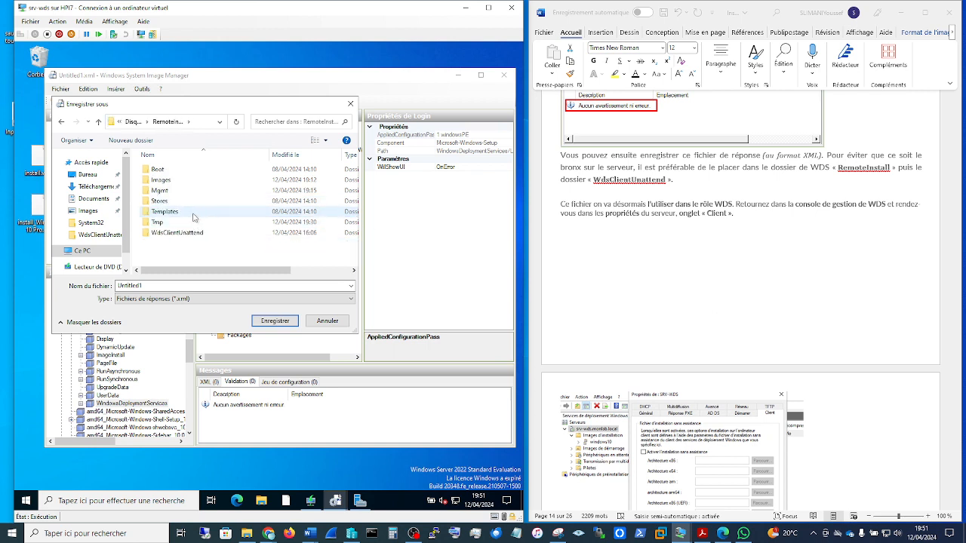
{"action": "double_click", "coordinate": [181, 234]}
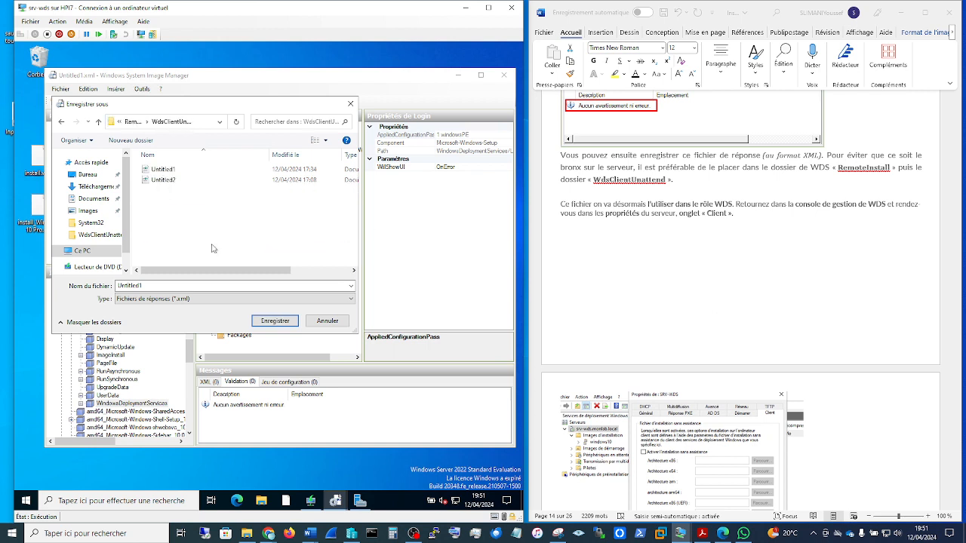
{"action": "left_click", "coordinate": [163, 170]}
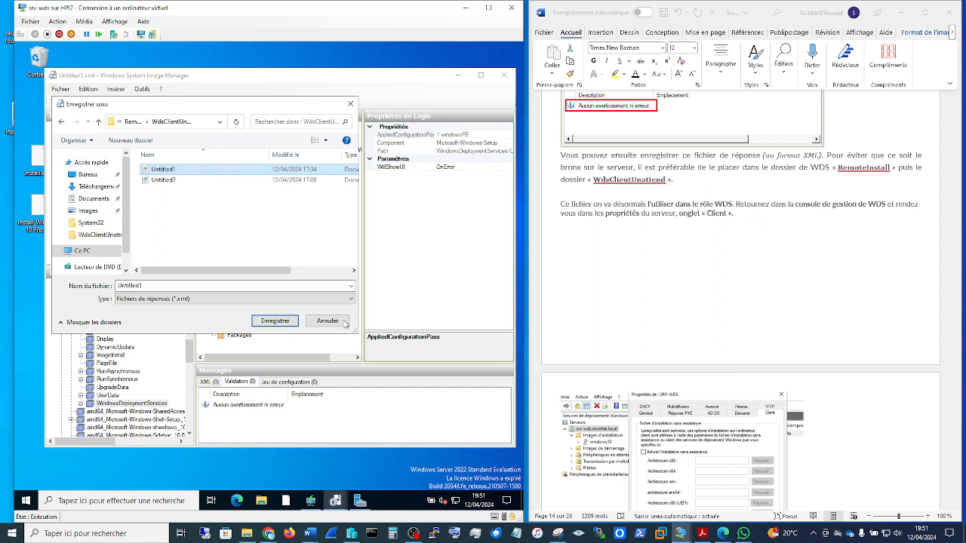
{"action": "left_click", "coordinate": [350, 104]}
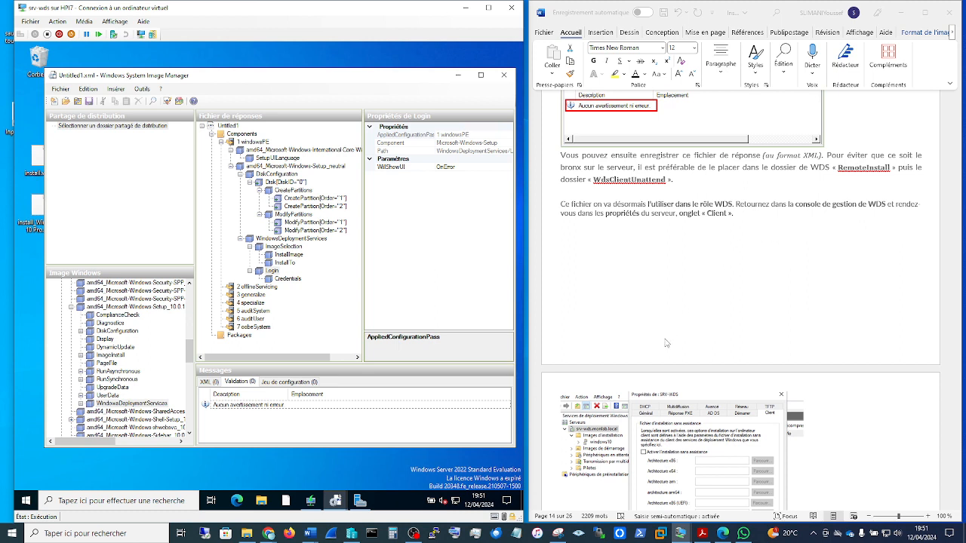
Step: Switch to the Windows Deployment Services console and open the properties of the srv-wds.monlab.local server
{"action": "left_click", "coordinate": [310, 502]}
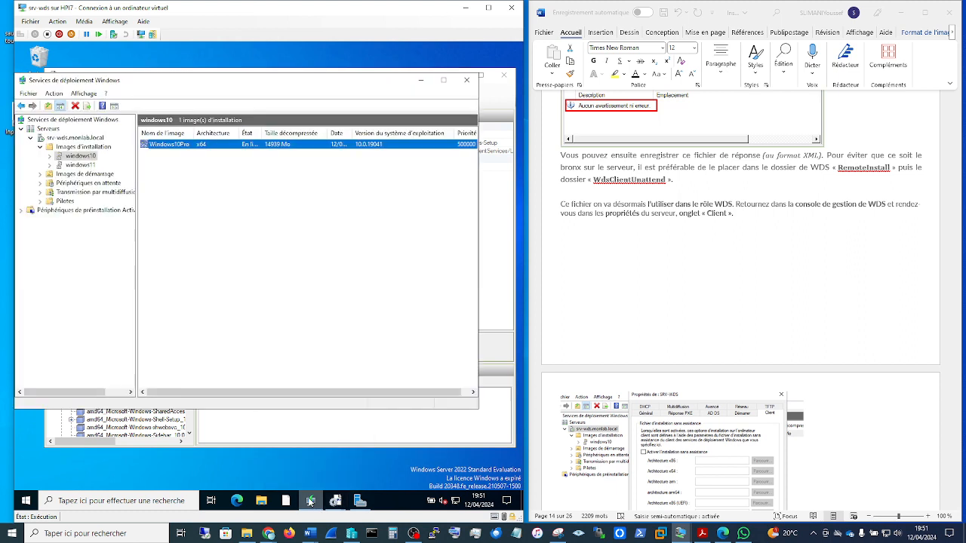
{"action": "scroll", "coordinate": [803, 375], "scroll_direction": "down", "scroll_amount": 2}
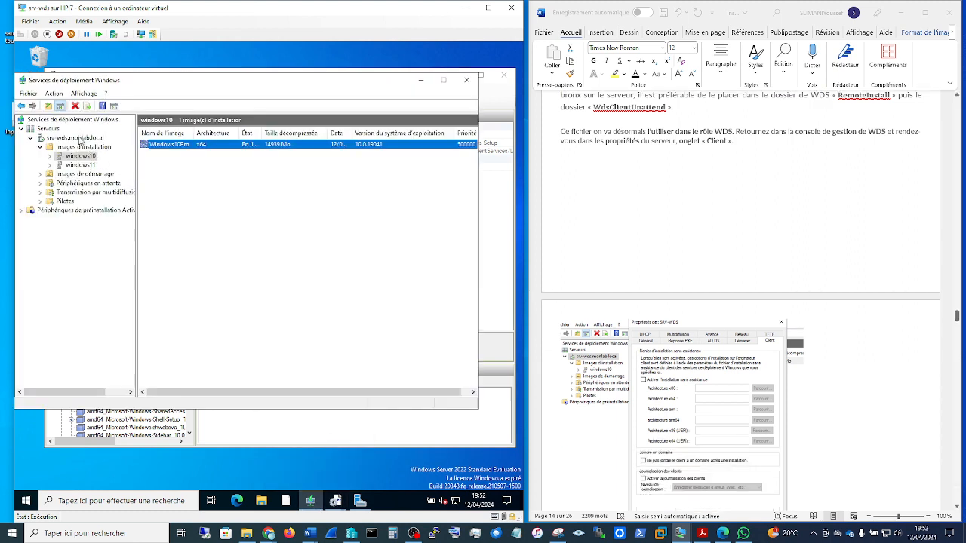
{"action": "left_click", "coordinate": [75, 138]}
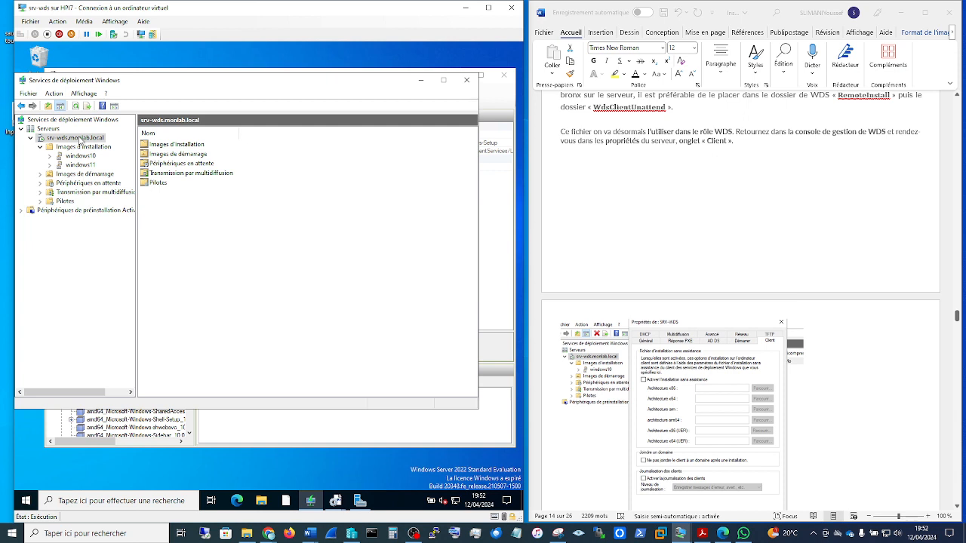
{"action": "right_click", "coordinate": [80, 139]}
{"action": "left_click", "coordinate": [98, 145]}
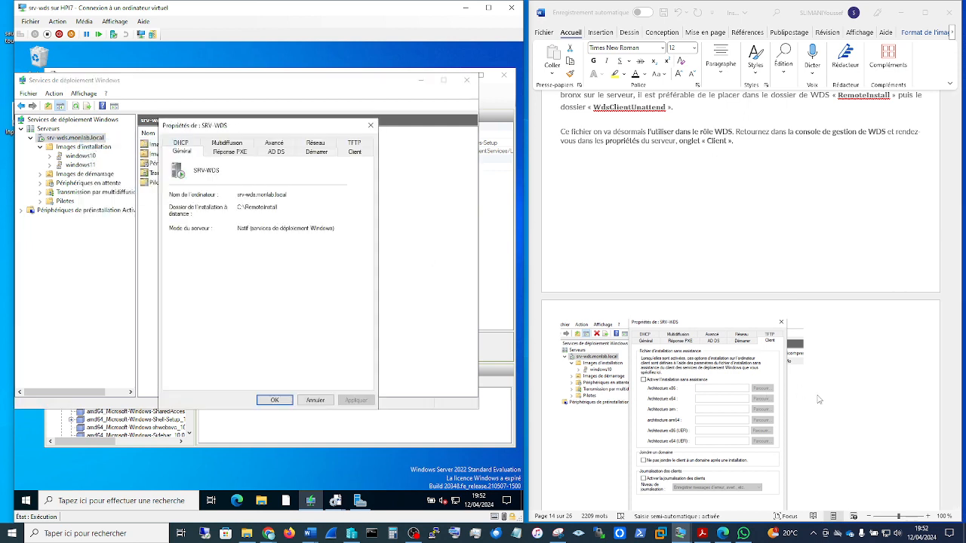
Step: Compare the server's Client unattended-installation settings with the guide, look up the x64 (UEFI) answer file choices, and close the properties
{"action": "scroll", "coordinate": [819, 399], "scroll_direction": "down", "scroll_amount": 5}
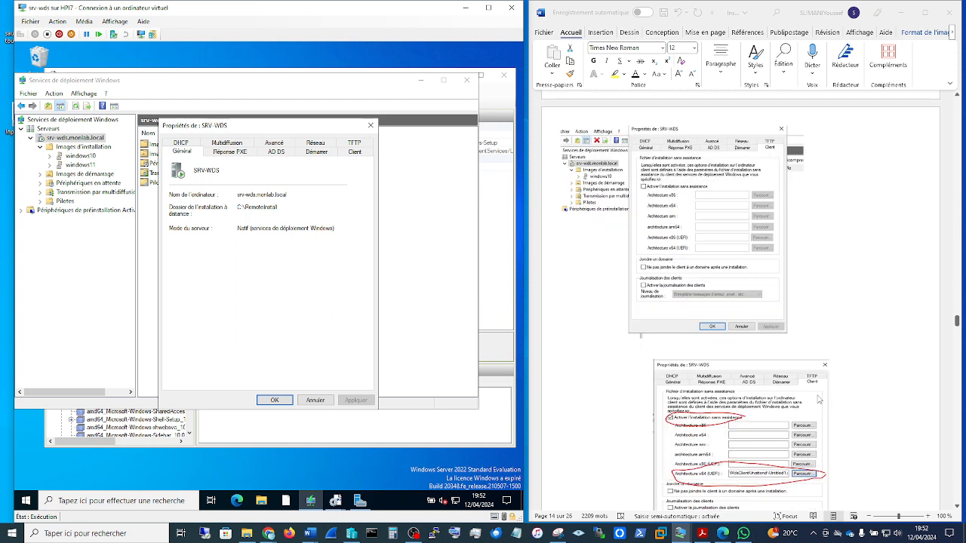
{"action": "scroll", "coordinate": [819, 399], "scroll_direction": "down", "scroll_amount": 2}
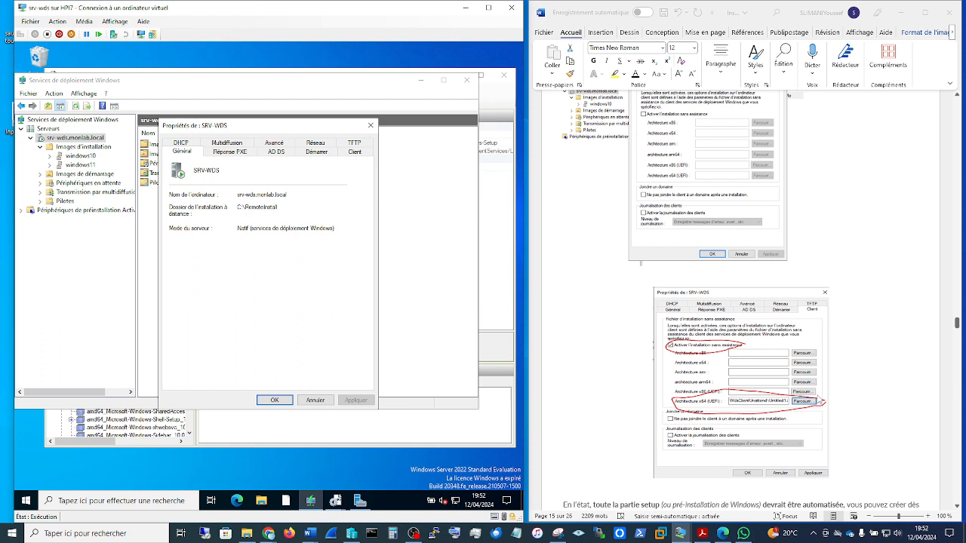
{"action": "scroll", "coordinate": [821, 403], "scroll_direction": "up", "scroll_amount": 1}
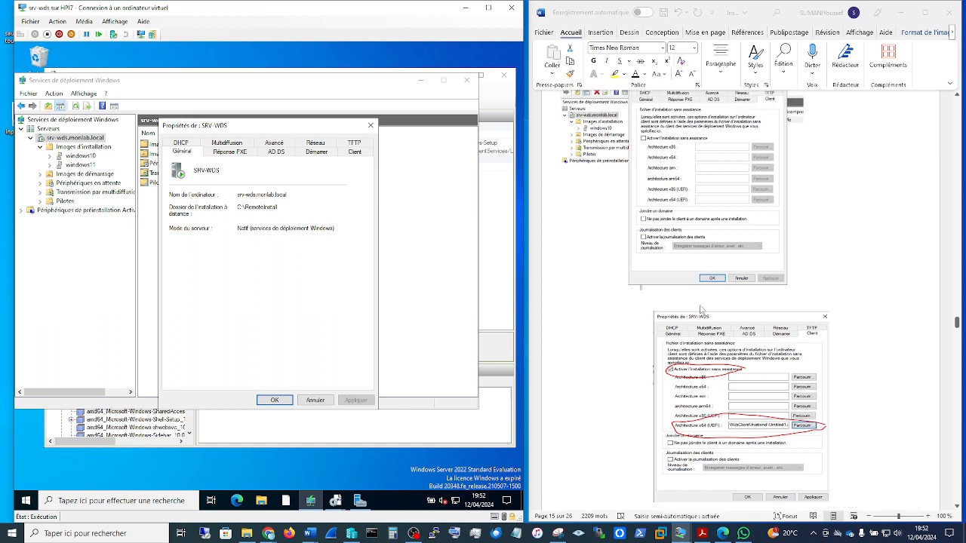
{"action": "left_click", "coordinate": [359, 154]}
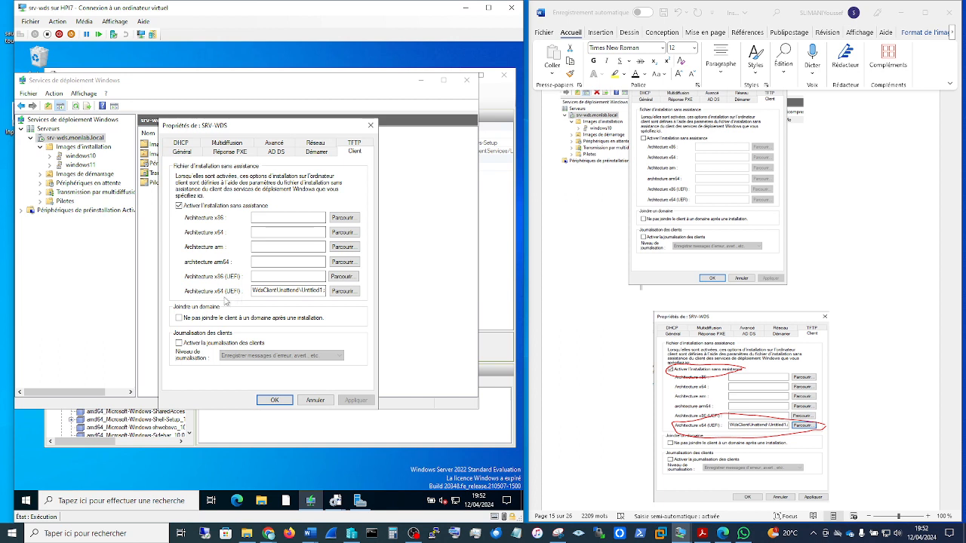
{"action": "left_click", "coordinate": [345, 294]}
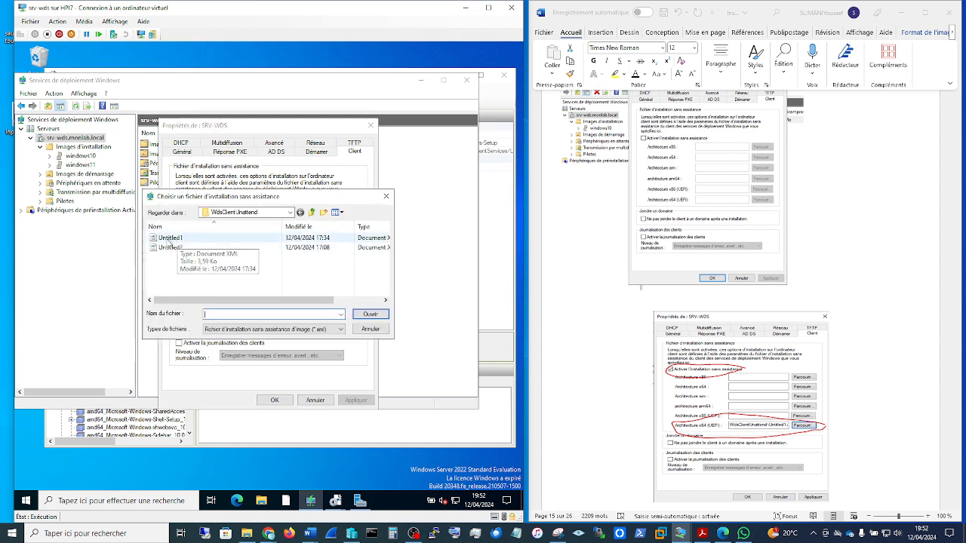
{"action": "left_click", "coordinate": [386, 197]}
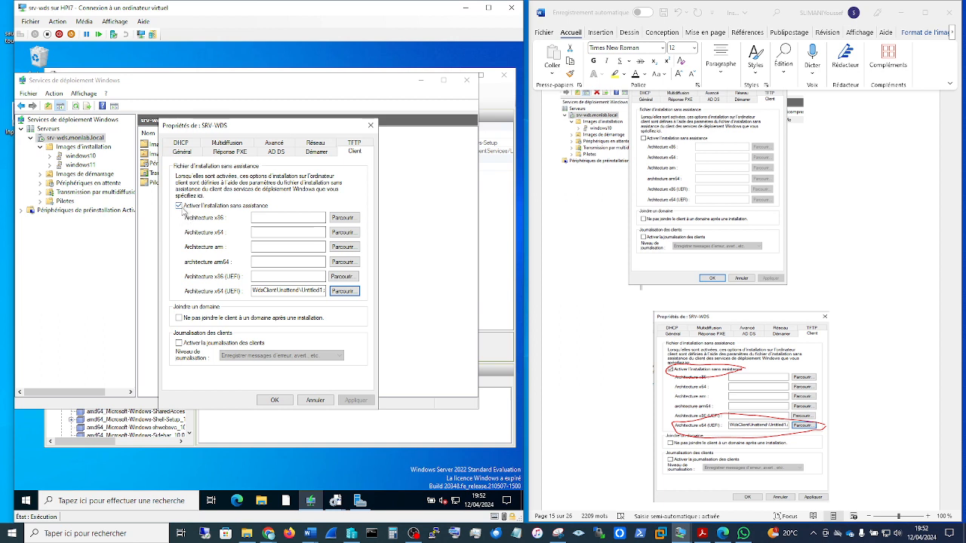
{"action": "left_click", "coordinate": [371, 126]}
Step: Read the guide's section on the OOBE-phase XML file and its TFTP block size and window extension settings
{"action": "left_click", "coordinate": [875, 313]}
{"action": "scroll", "coordinate": [875, 313], "scroll_direction": "down", "scroll_amount": 5}
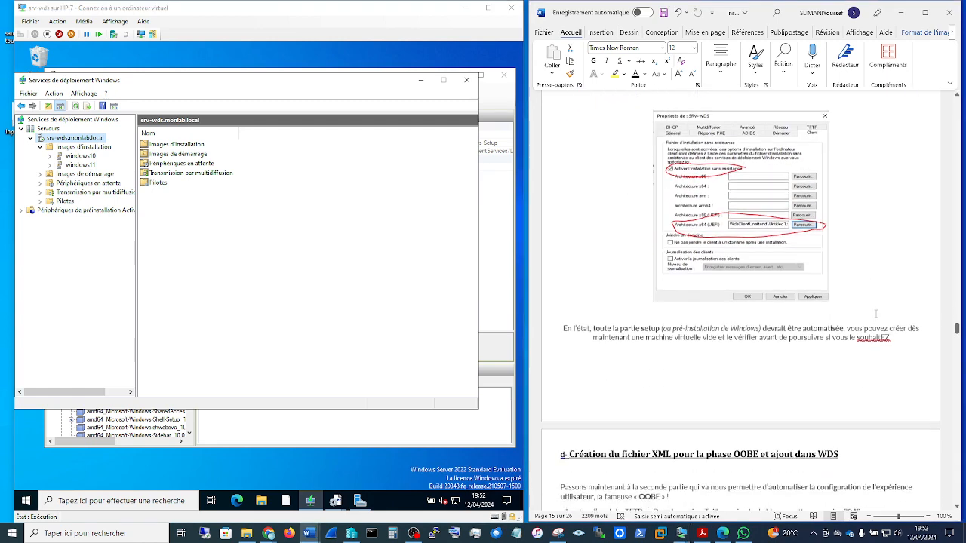
{"action": "scroll", "coordinate": [875, 313], "scroll_direction": "down", "scroll_amount": 3}
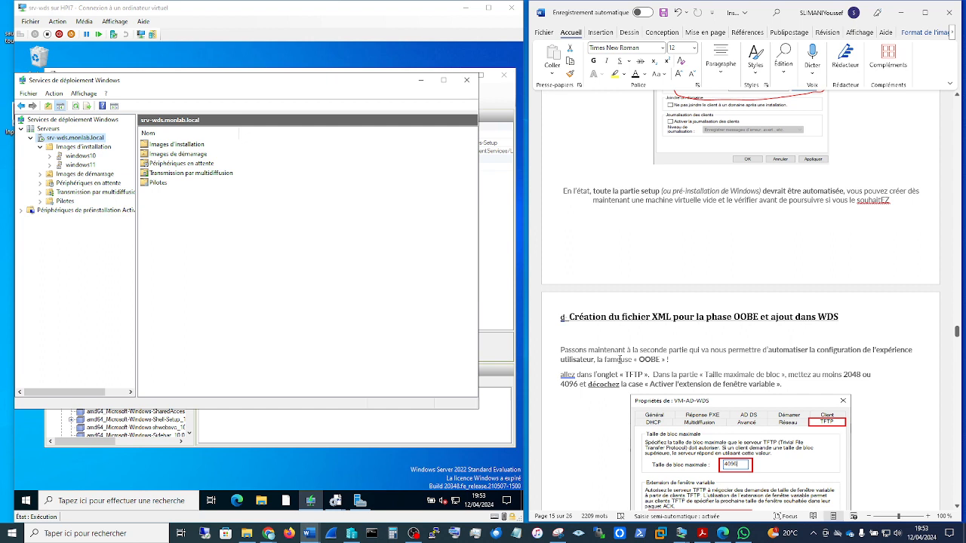
{"action": "scroll", "coordinate": [679, 354], "scroll_direction": "down", "scroll_amount": 3}
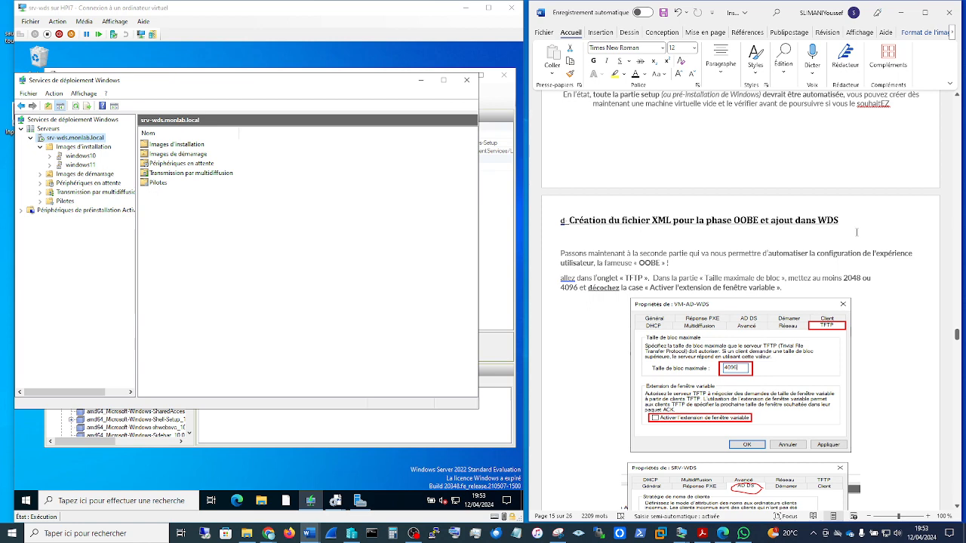
{"action": "scroll", "coordinate": [889, 348], "scroll_direction": "down", "scroll_amount": 3}
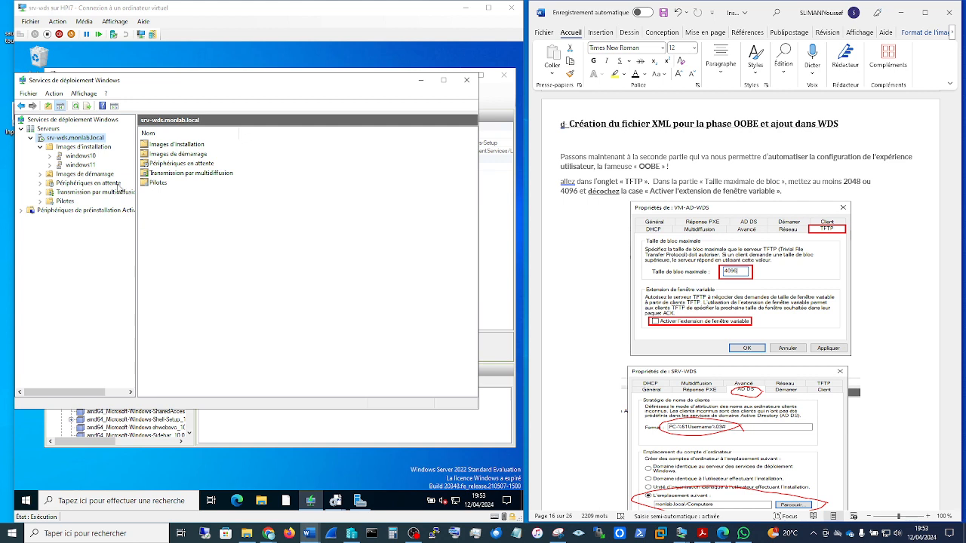
Step: Reopen the srv-wds.monlab.local properties and check the TFTP maximum block size and variable window extension settings
{"action": "right_click", "coordinate": [85, 140]}
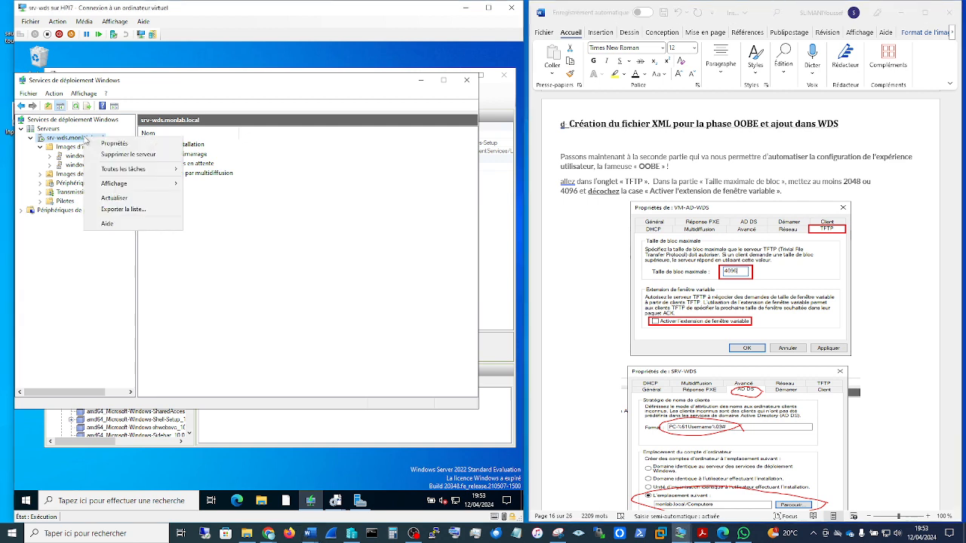
{"action": "left_click", "coordinate": [110, 144]}
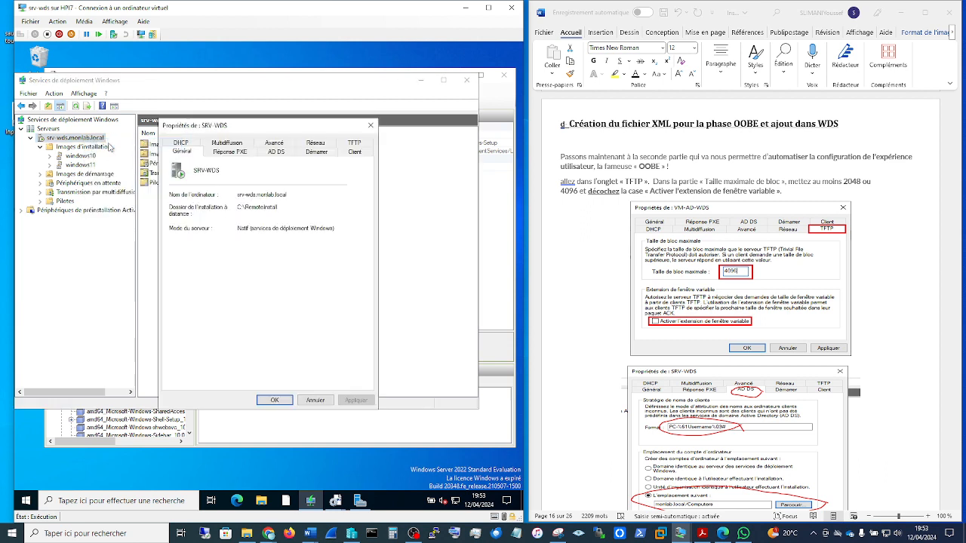
{"action": "left_click", "coordinate": [356, 144]}
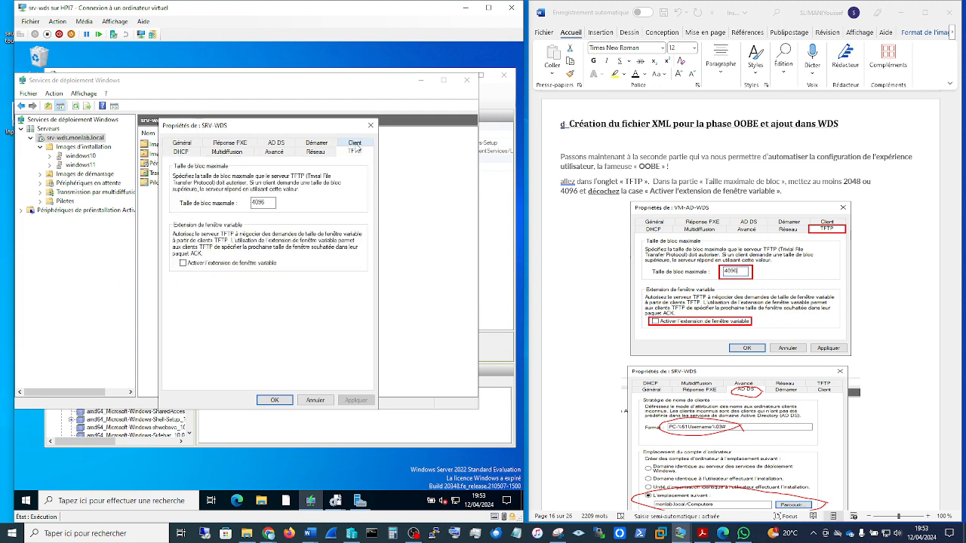
{"action": "left_click", "coordinate": [266, 203]}
Step: Compare the server's AD DS client naming format and computer account location with the guide
{"action": "scroll", "coordinate": [701, 274], "scroll_direction": "down", "scroll_amount": 4}
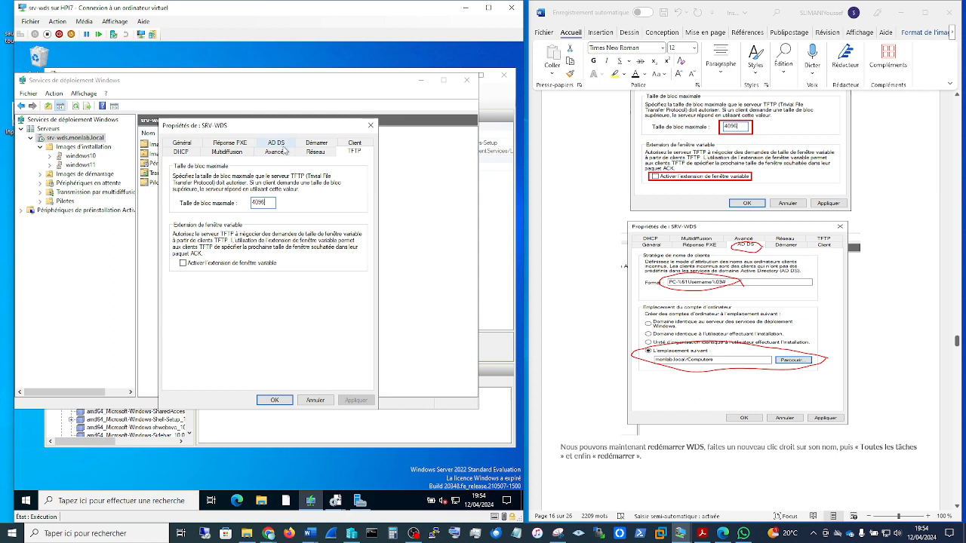
{"action": "left_click", "coordinate": [280, 145]}
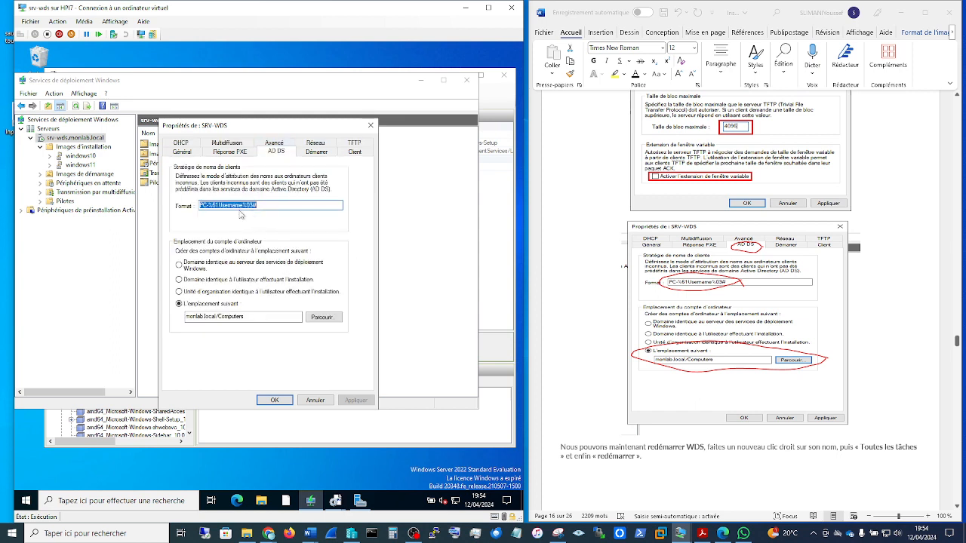
{"action": "left_click", "coordinate": [218, 206]}
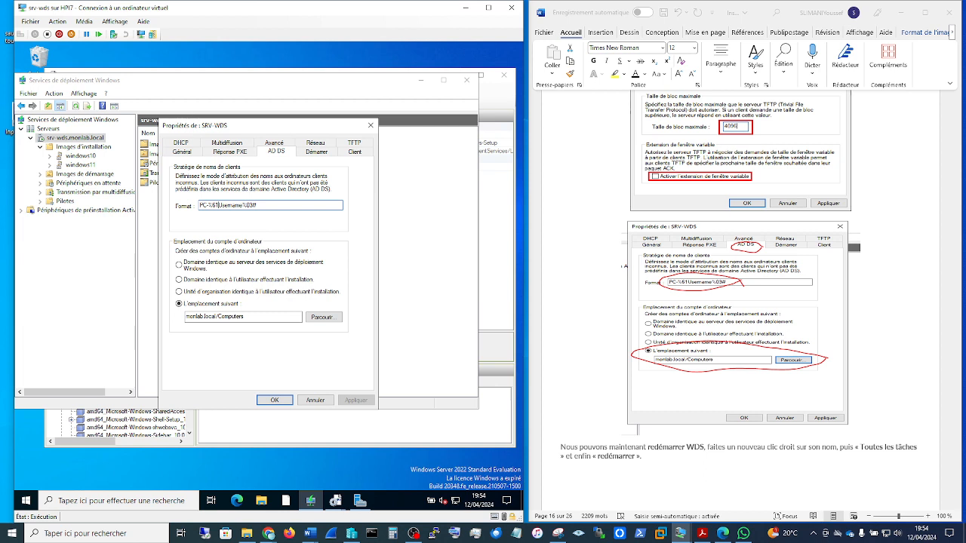
Step: Set the client naming format in the server's AD DS properties to PC-%8Username%03#
{"action": "key", "text": "BackSpace"}
{"action": "key", "text": "BackSpace"}
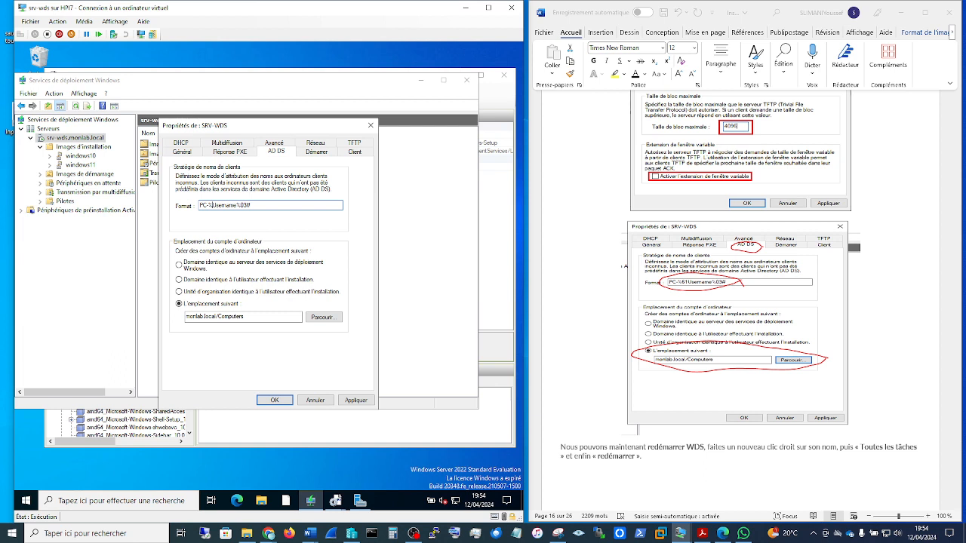
{"action": "type", "text": "8"}
{"action": "scroll", "coordinate": [819, 321], "scroll_direction": "down", "scroll_amount": 3}
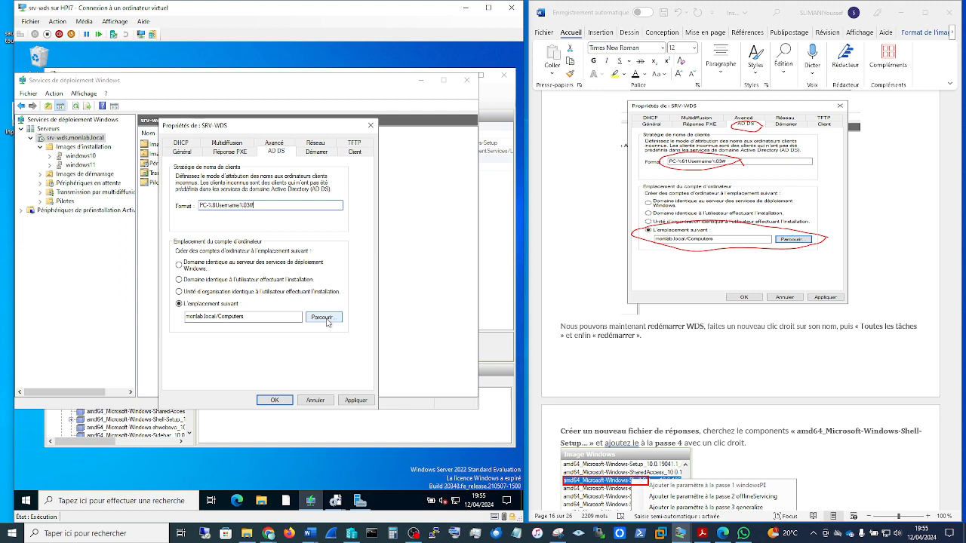
Step: Browse the monlab folders for the computer account location without choosing another one, and apply and close the server properties
{"action": "left_click", "coordinate": [323, 317]}
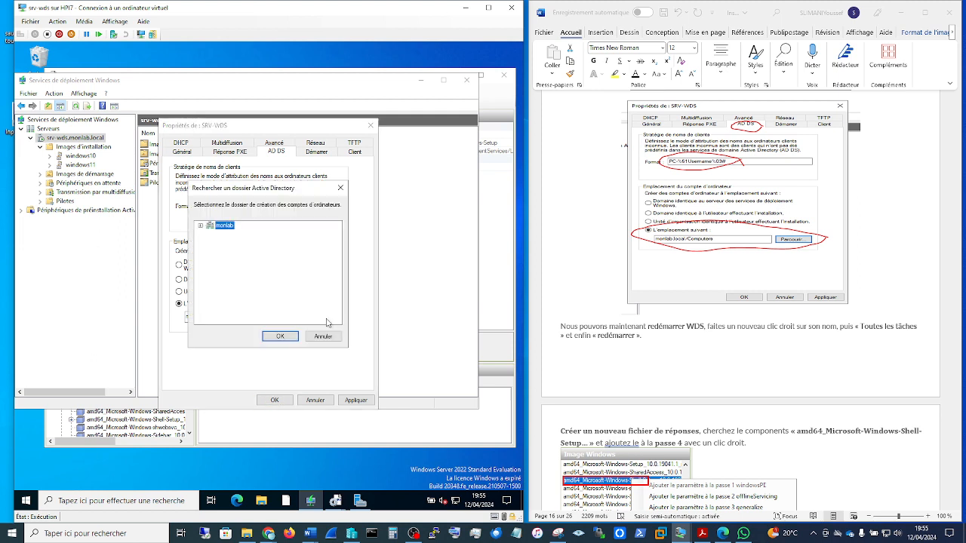
{"action": "left_click", "coordinate": [201, 226]}
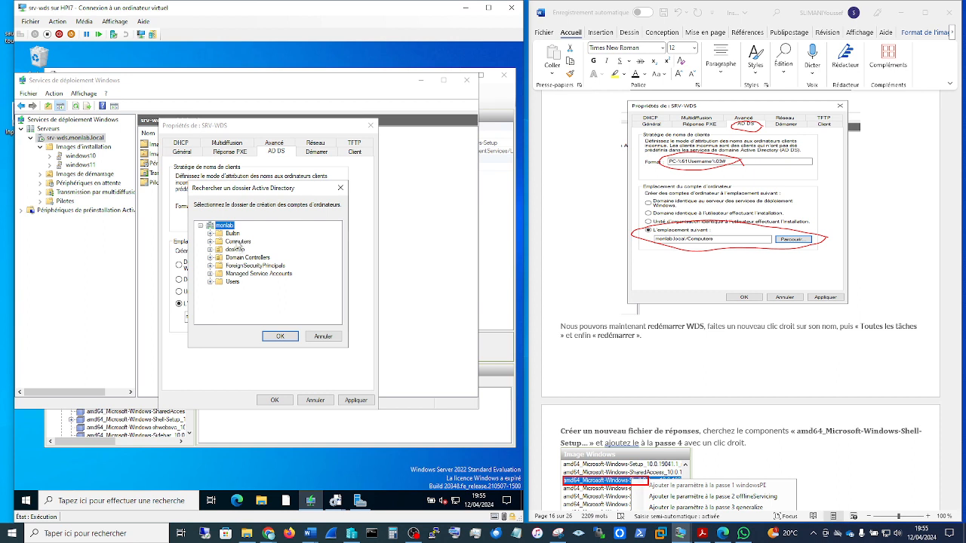
{"action": "left_click", "coordinate": [340, 188]}
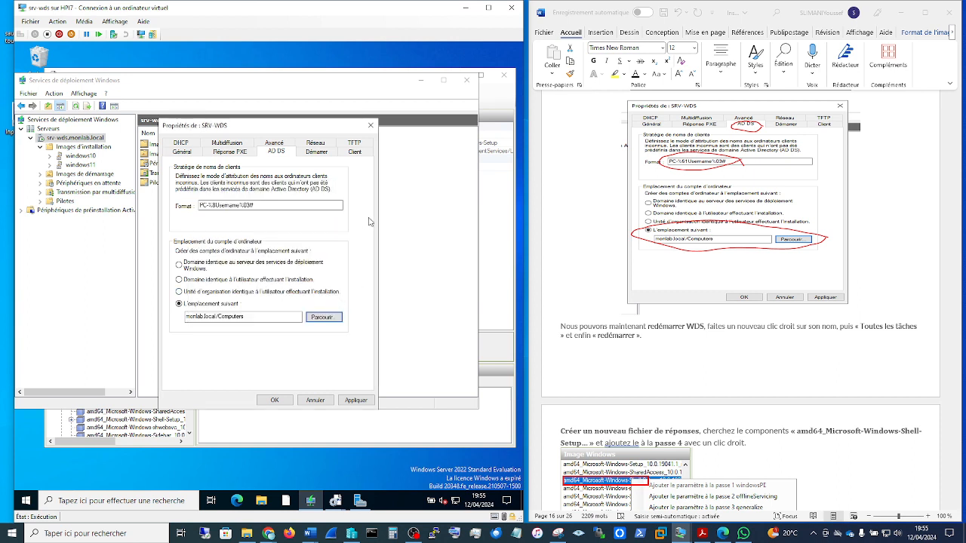
{"action": "left_click", "coordinate": [356, 400]}
{"action": "left_click", "coordinate": [276, 400]}
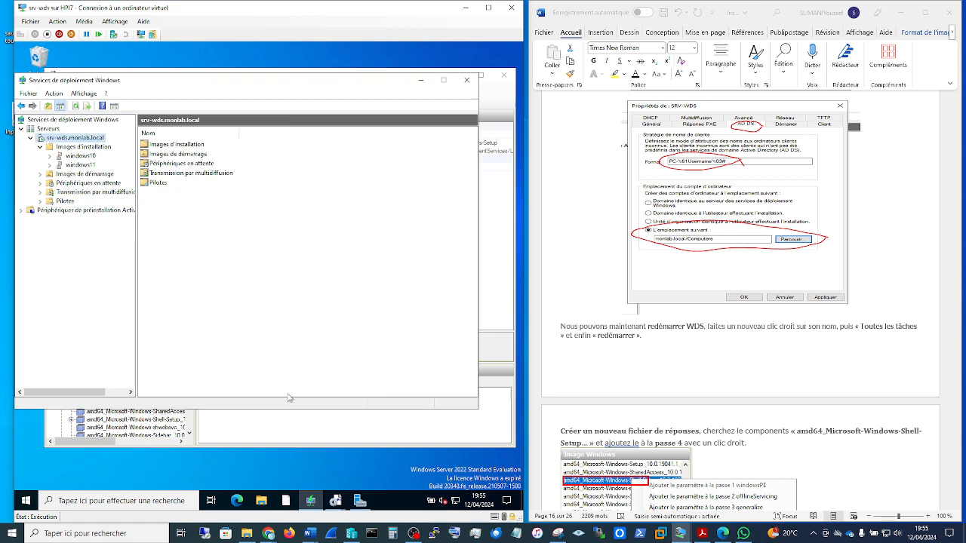
Step: Read the guide's instructions on creating a new answer file and adding the Shell-Setup component to pass 4 specialize
{"action": "scroll", "coordinate": [847, 370], "scroll_direction": "down", "scroll_amount": 3}
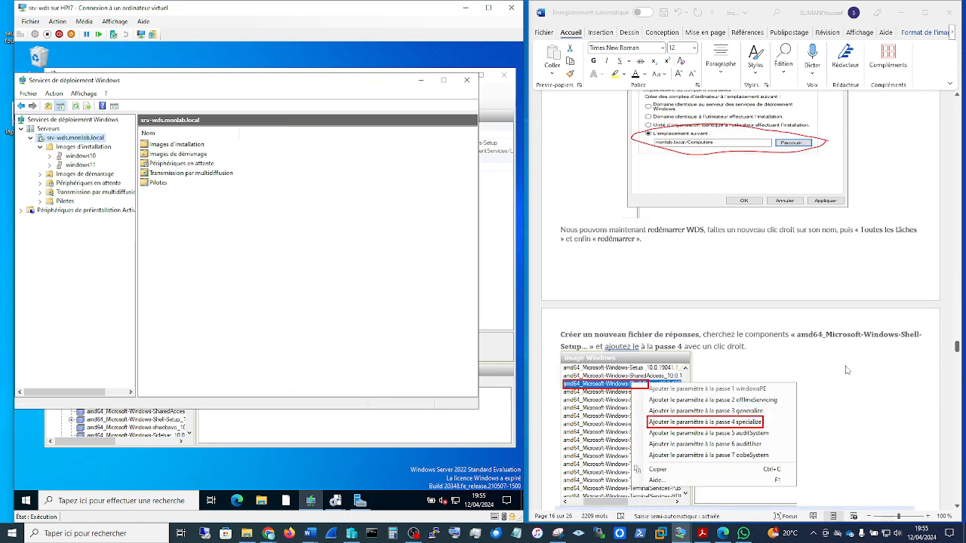
{"action": "scroll", "coordinate": [846, 370], "scroll_direction": "down", "scroll_amount": 3}
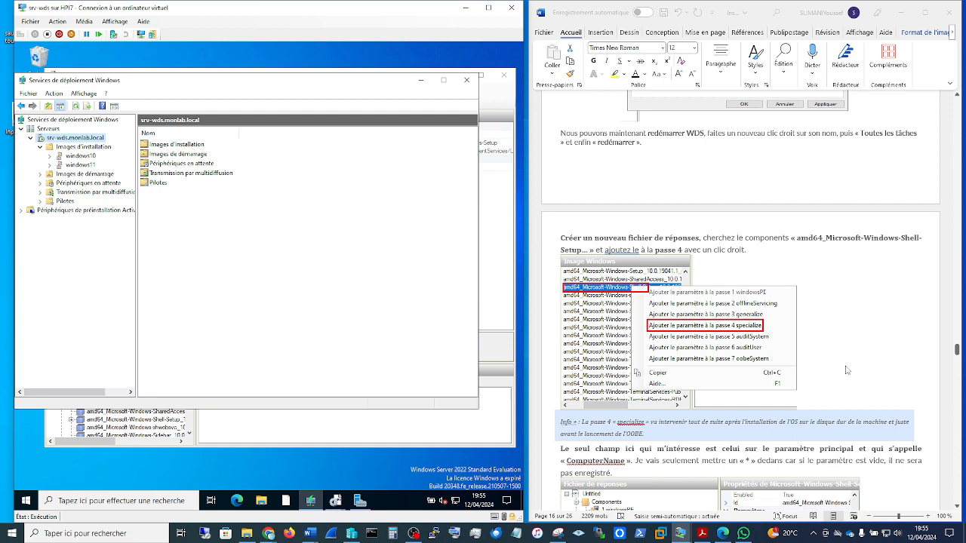
{"action": "scroll", "coordinate": [847, 369], "scroll_direction": "down", "scroll_amount": 3}
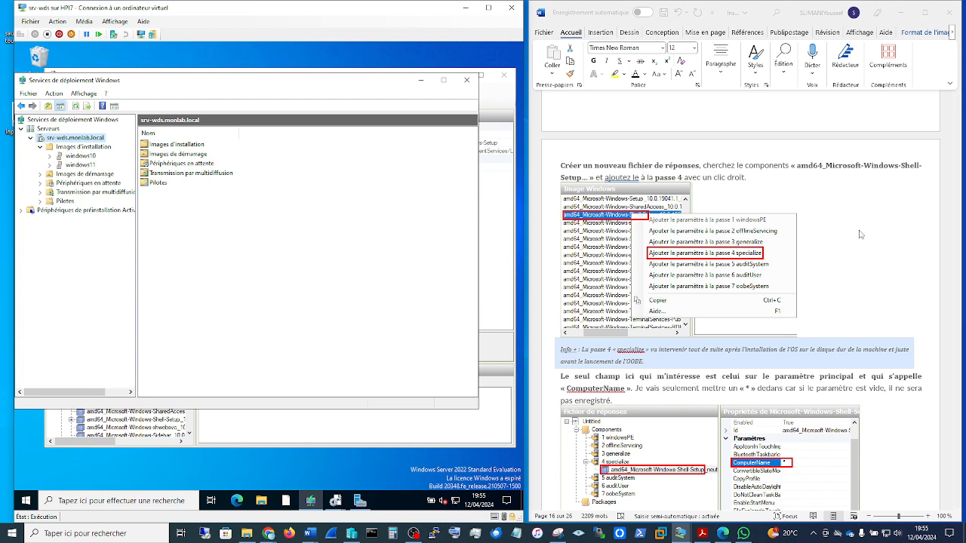
{"action": "left_click", "coordinate": [861, 168]}
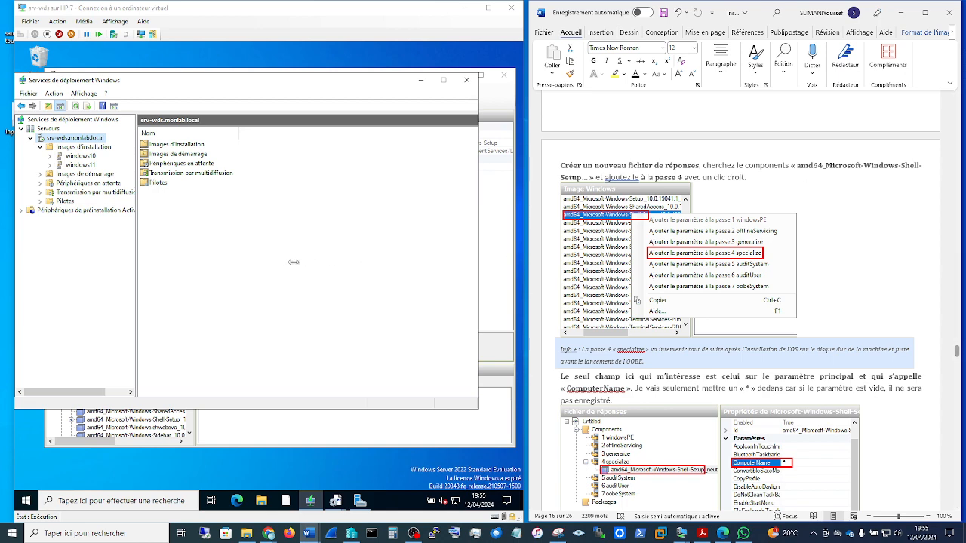
Step: Switch to Windows System Image Manager, close the duplicate Untitled1.xml window, and start a new instance of the program
{"action": "left_click", "coordinate": [338, 501]}
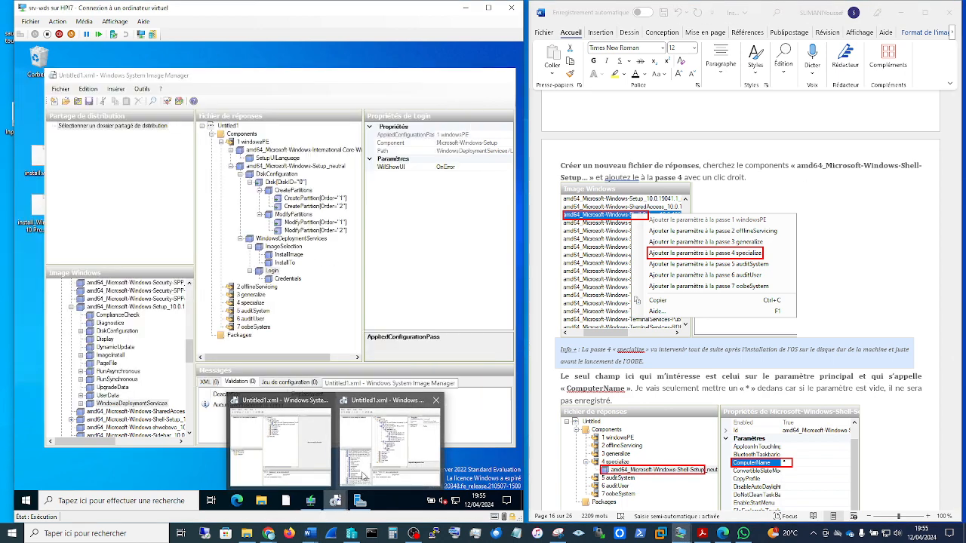
{"action": "left_click", "coordinate": [365, 466]}
{"action": "left_click", "coordinate": [338, 500]}
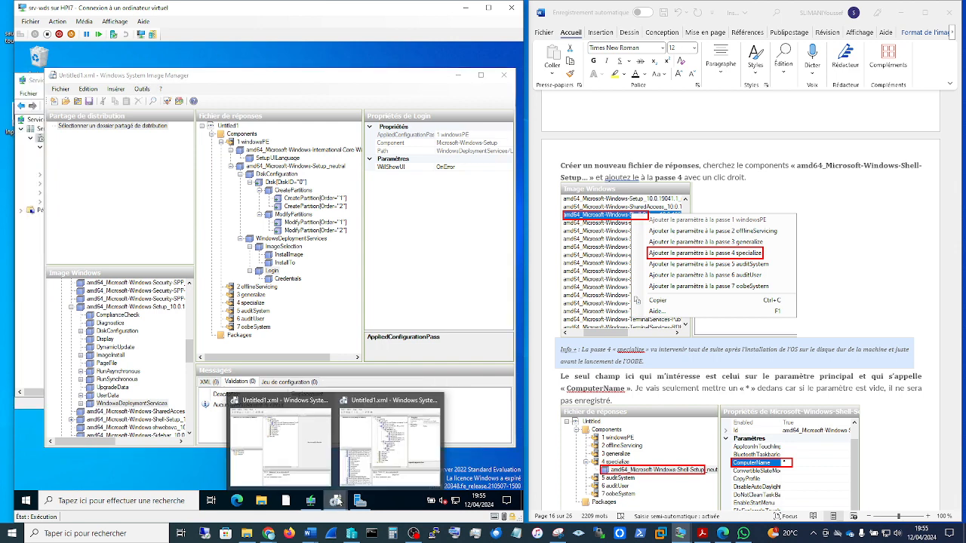
{"action": "left_click", "coordinate": [327, 401]}
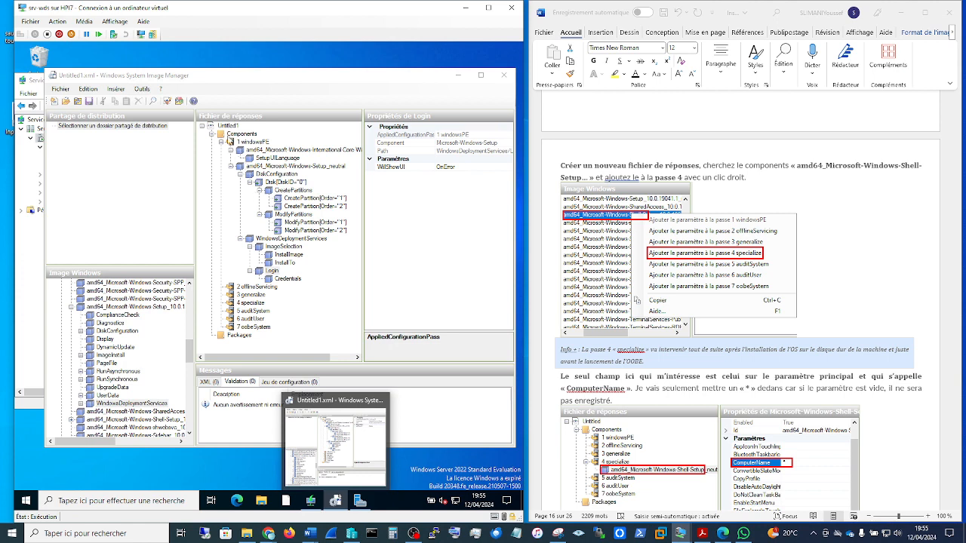
{"action": "right_click", "coordinate": [337, 501]}
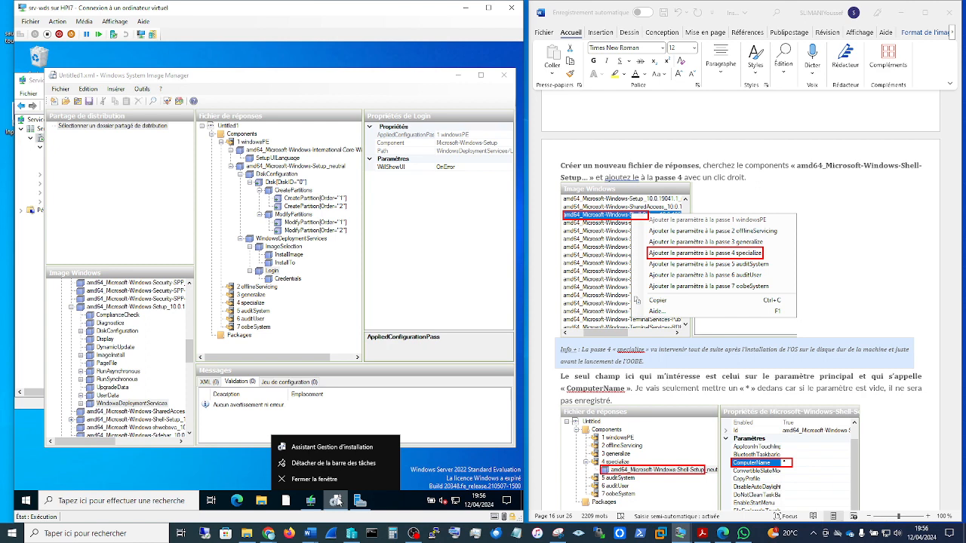
{"action": "left_click", "coordinate": [333, 450]}
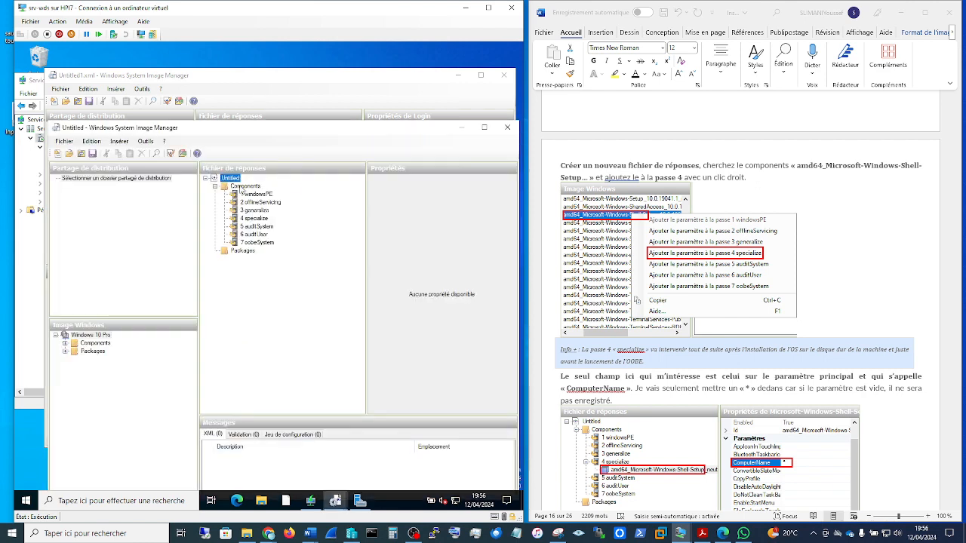
Step: Open the existing answer file Untitled2 in the new System Image Manager window
{"action": "right_click", "coordinate": [222, 179]}
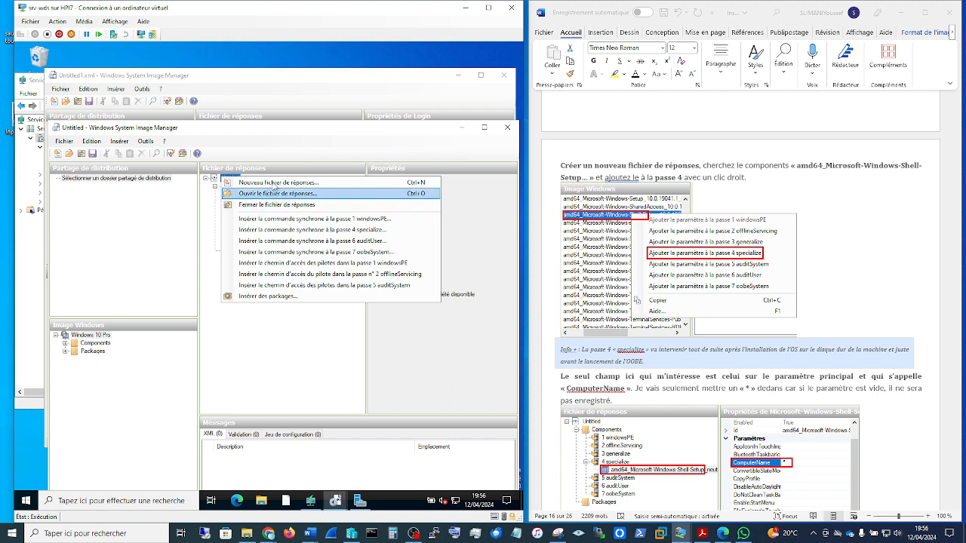
{"action": "left_click", "coordinate": [266, 324]}
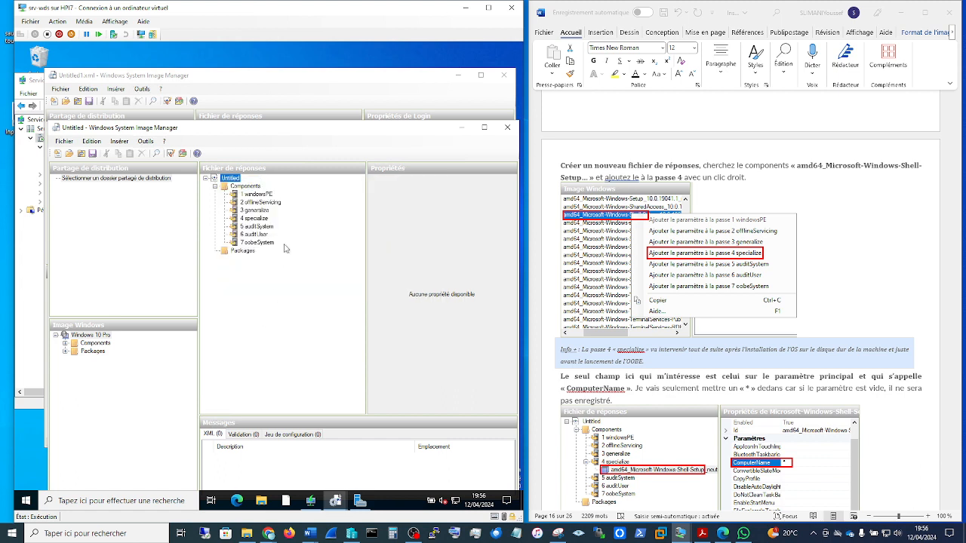
{"action": "right_click", "coordinate": [228, 179]}
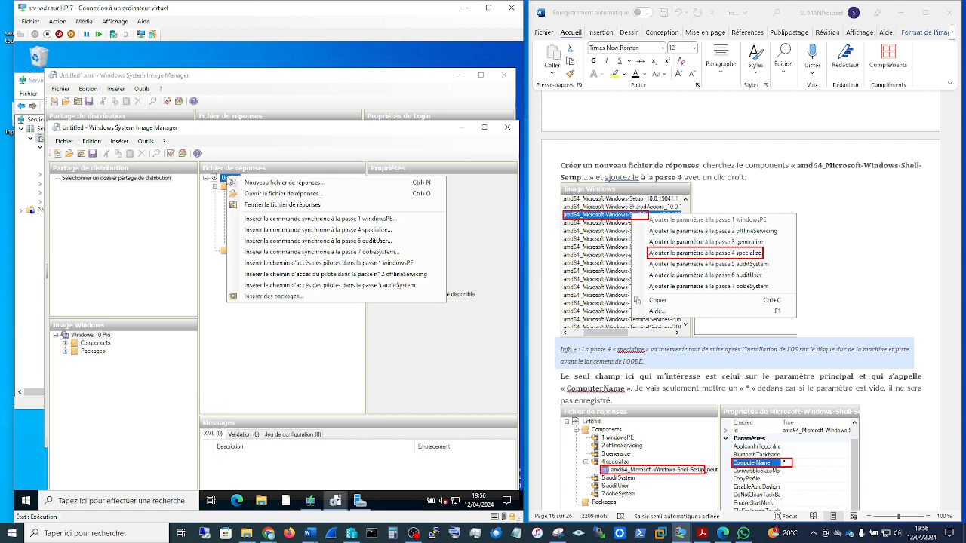
{"action": "left_click", "coordinate": [282, 194]}
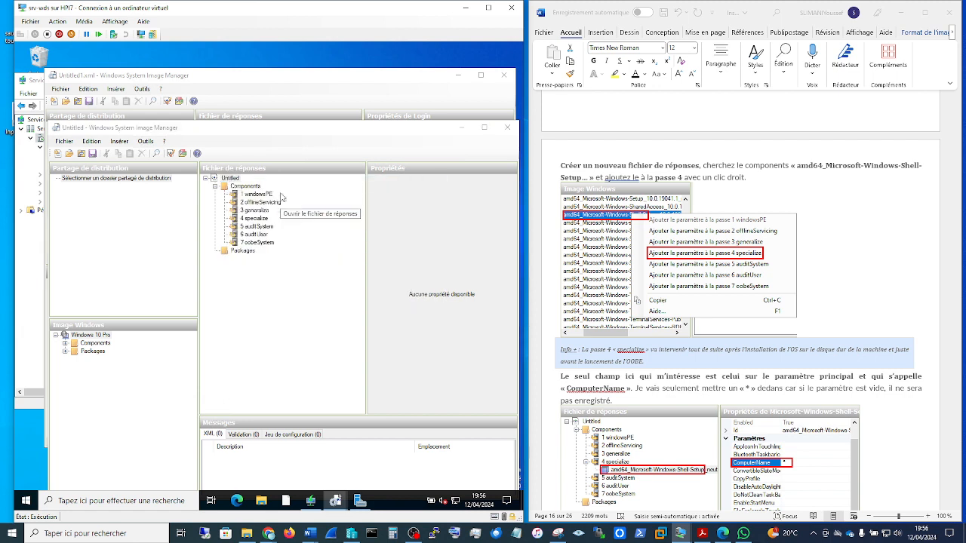
{"action": "left_click", "coordinate": [170, 223]}
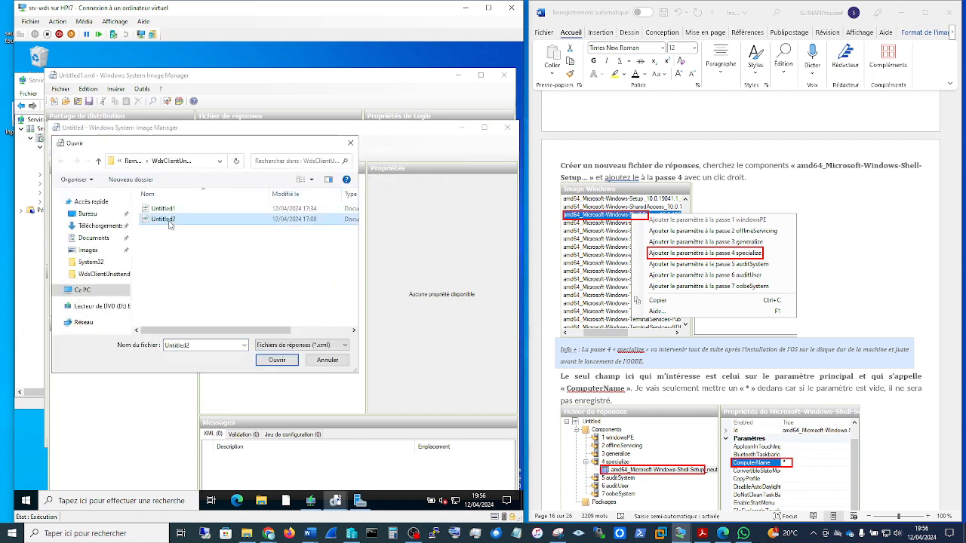
{"action": "left_click", "coordinate": [276, 361]}
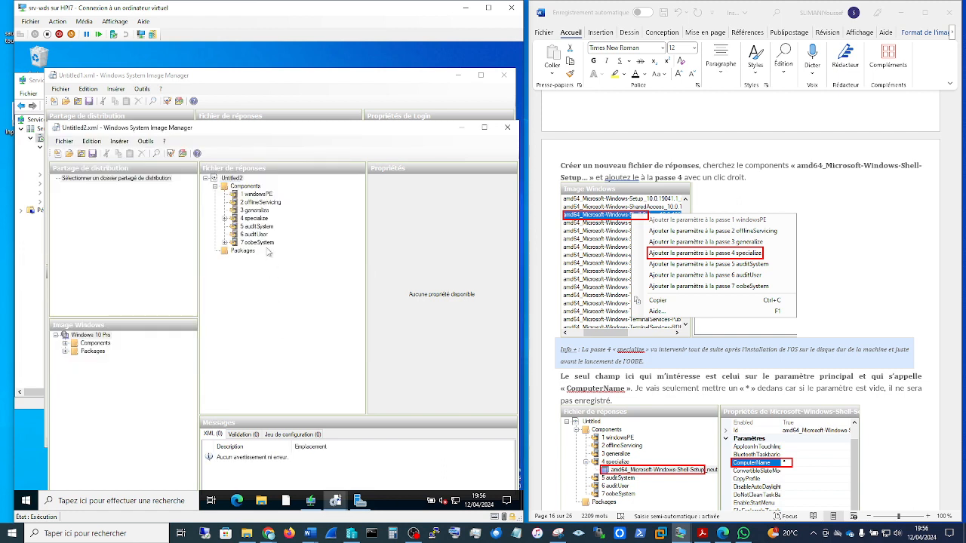
Step: Expand the 4 specialize and 7 oobeSystem passes of Untitled2 and the components of the Windows 10 Pro image
{"action": "left_click", "coordinate": [225, 219]}
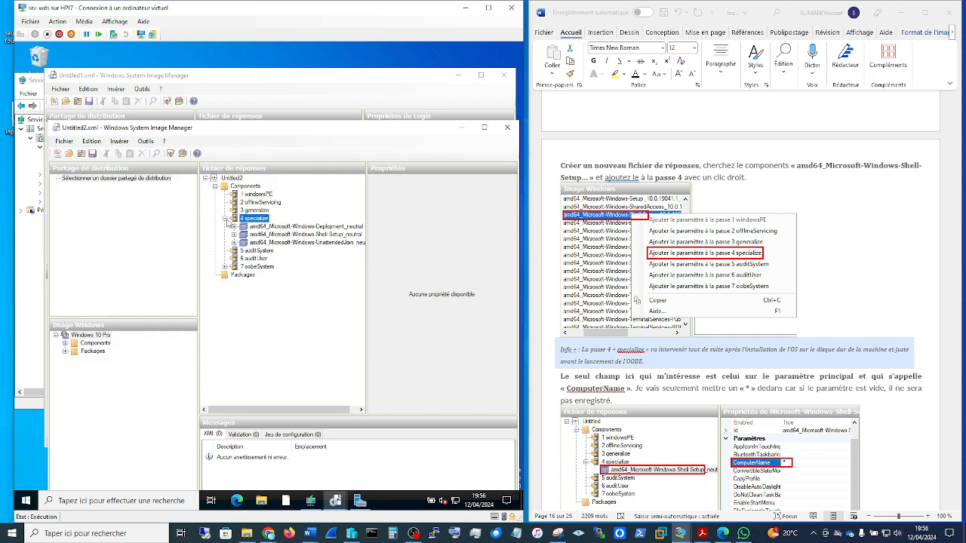
{"action": "left_click", "coordinate": [225, 267]}
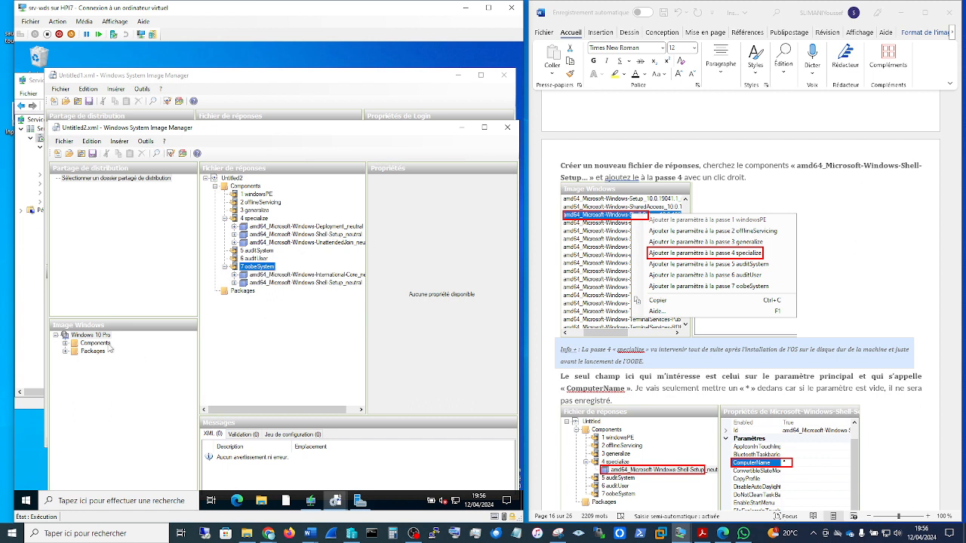
{"action": "left_click", "coordinate": [66, 344]}
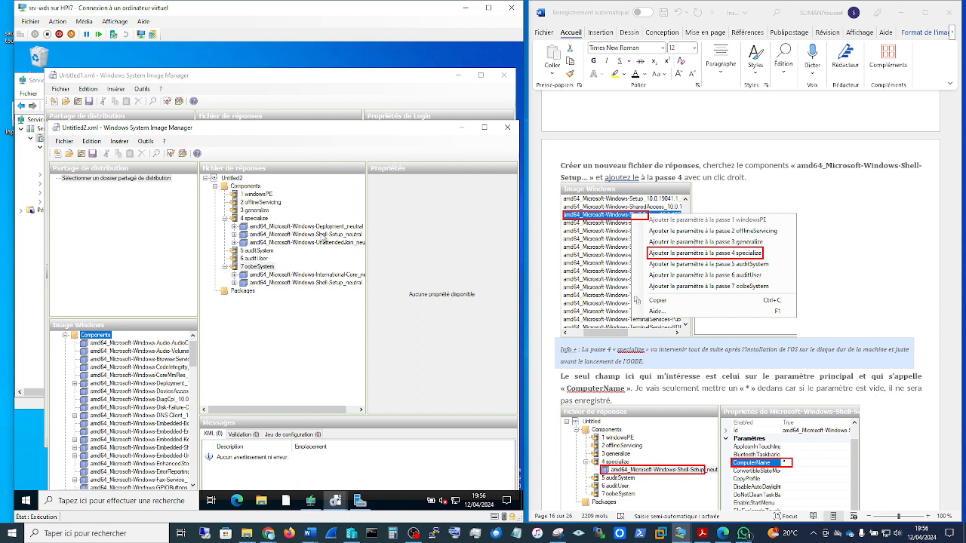
Step: Compare the ComputerName setting of the Shell-Setup component in pass 4 specialize with the guide
{"action": "left_click", "coordinate": [322, 235]}
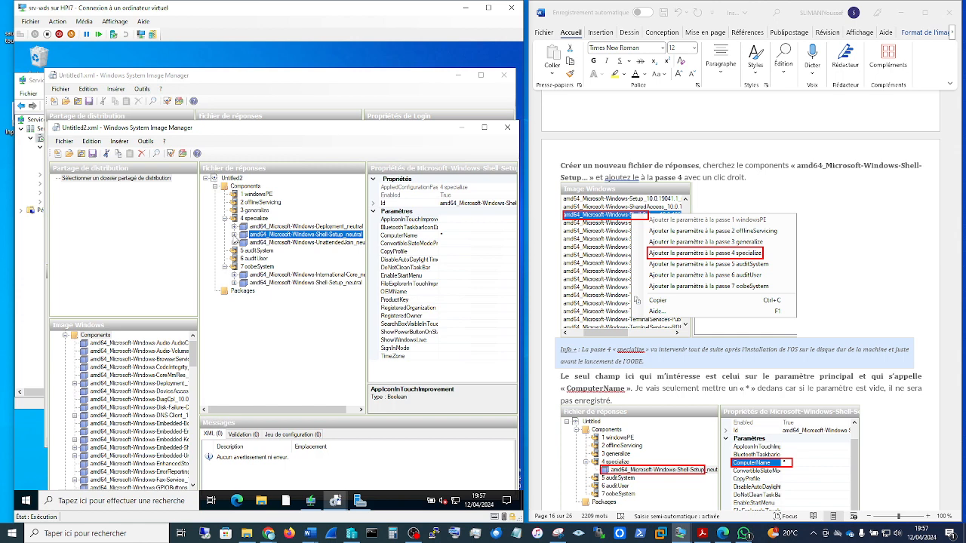
{"action": "scroll", "coordinate": [847, 328], "scroll_direction": "down", "scroll_amount": 5}
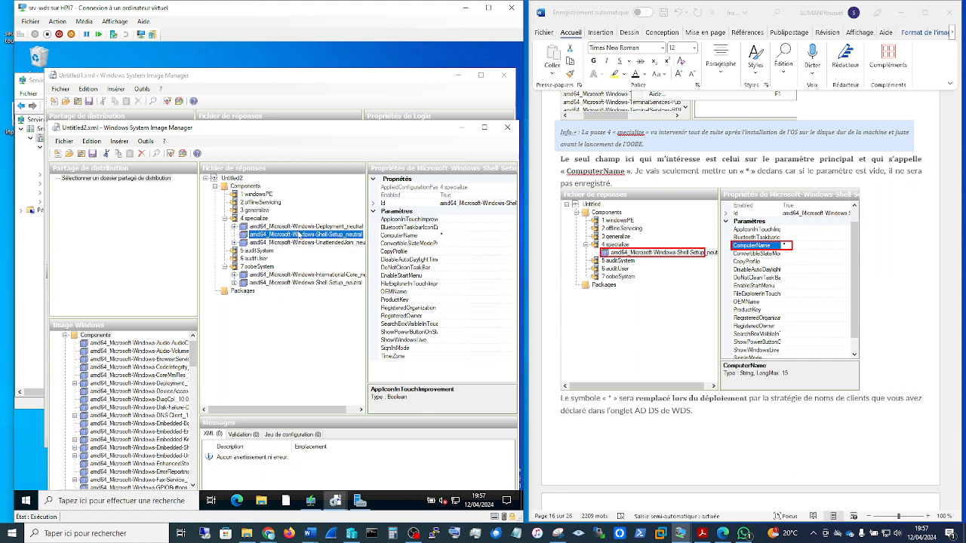
{"action": "left_click", "coordinate": [456, 237]}
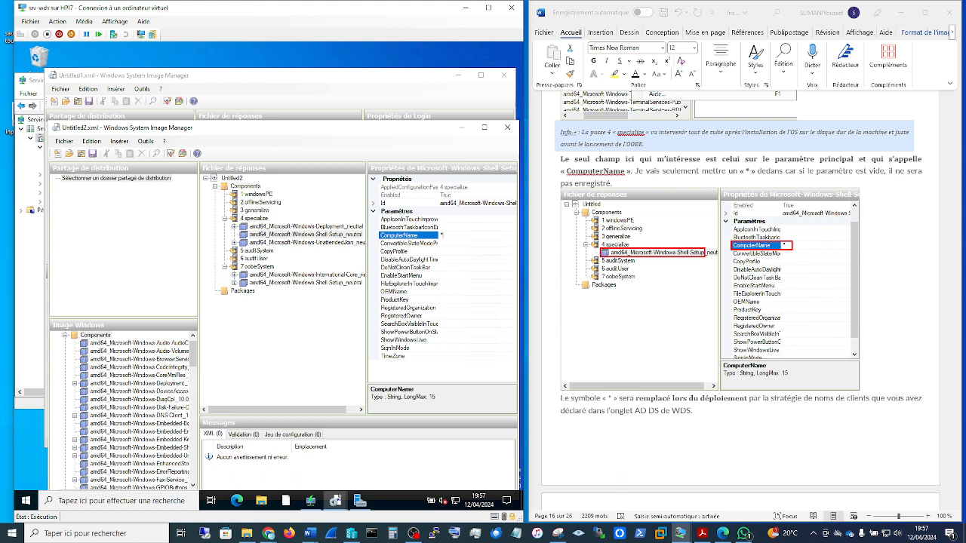
Step: Look up the UnattendedJoin component in the guide and display its Identification settings in pass 4 specialize
{"action": "scroll", "coordinate": [796, 379], "scroll_direction": "down", "scroll_amount": 3}
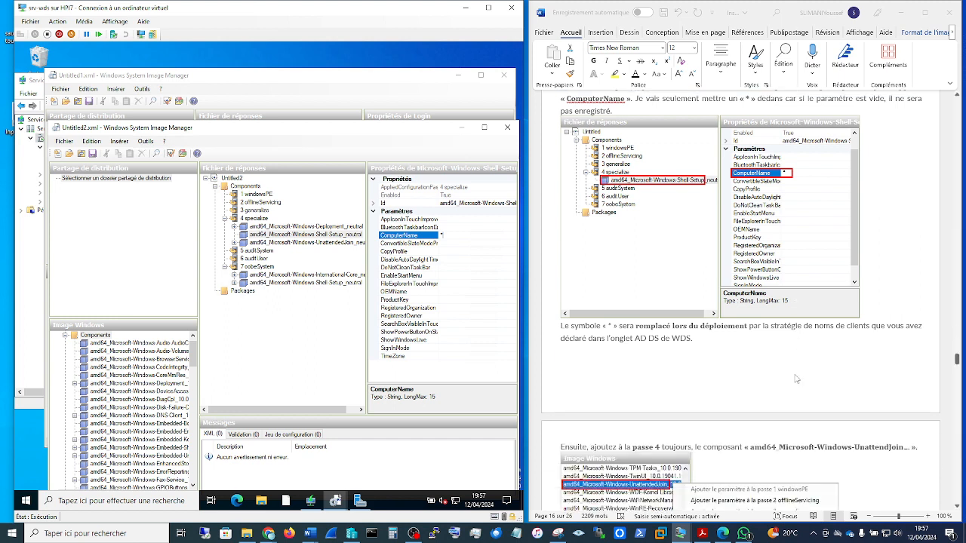
{"action": "scroll", "coordinate": [796, 379], "scroll_direction": "down", "scroll_amount": 4}
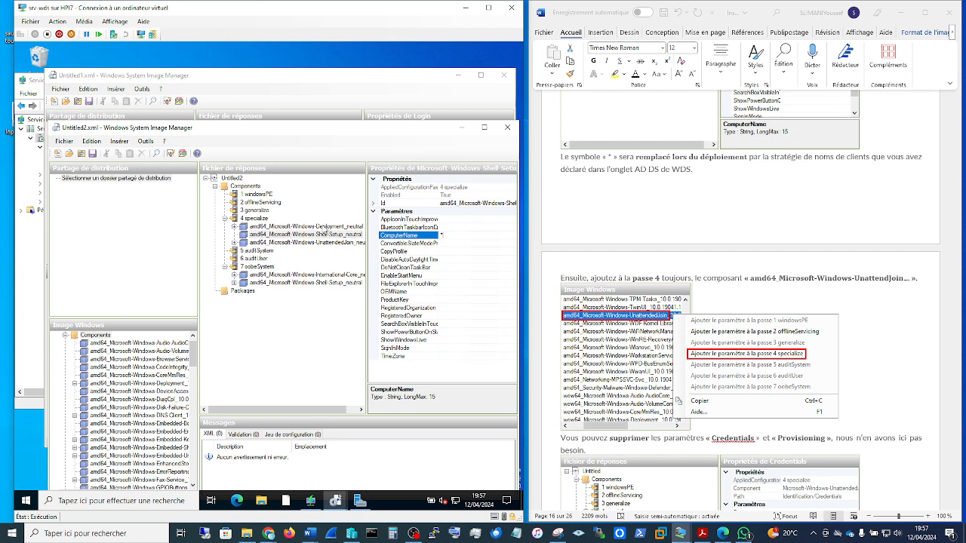
{"action": "left_click", "coordinate": [320, 244]}
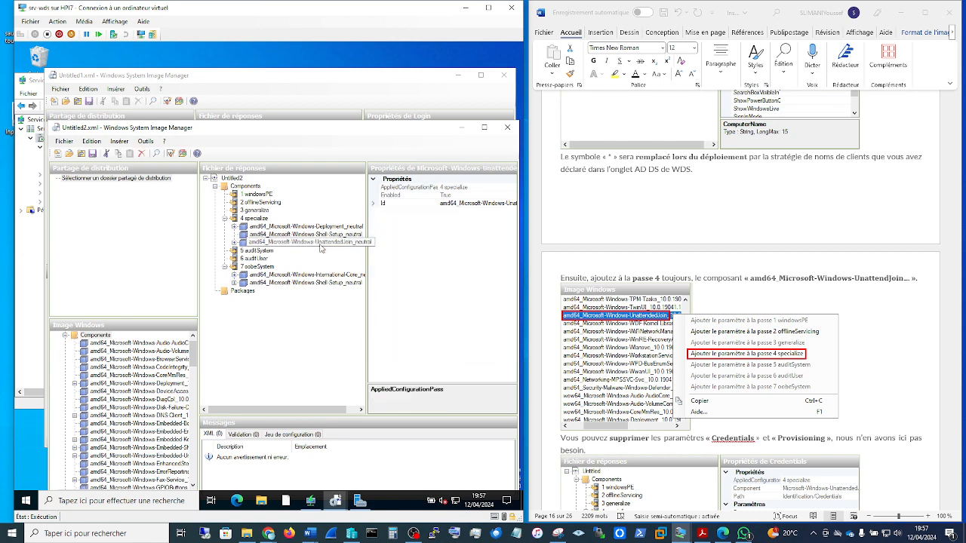
{"action": "left_click", "coordinate": [234, 243]}
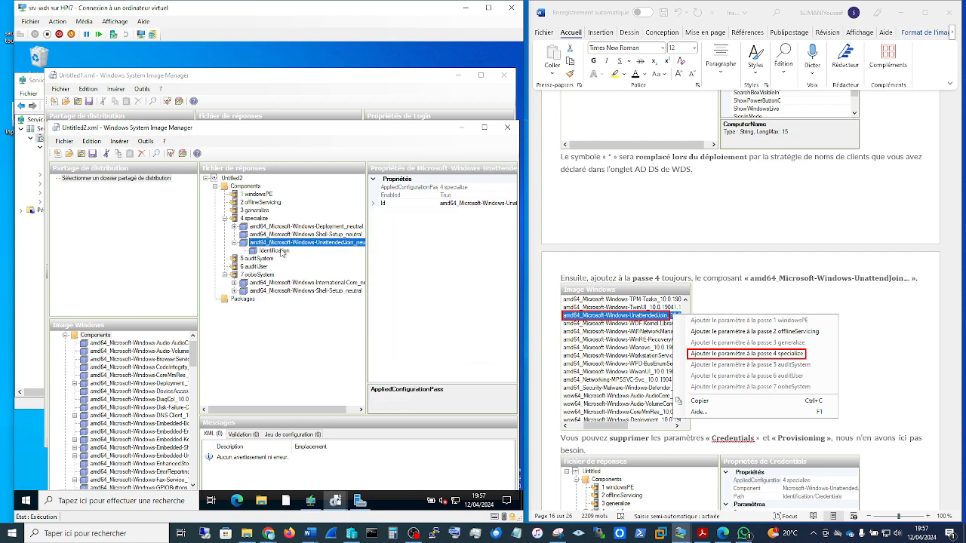
{"action": "left_click", "coordinate": [275, 251]}
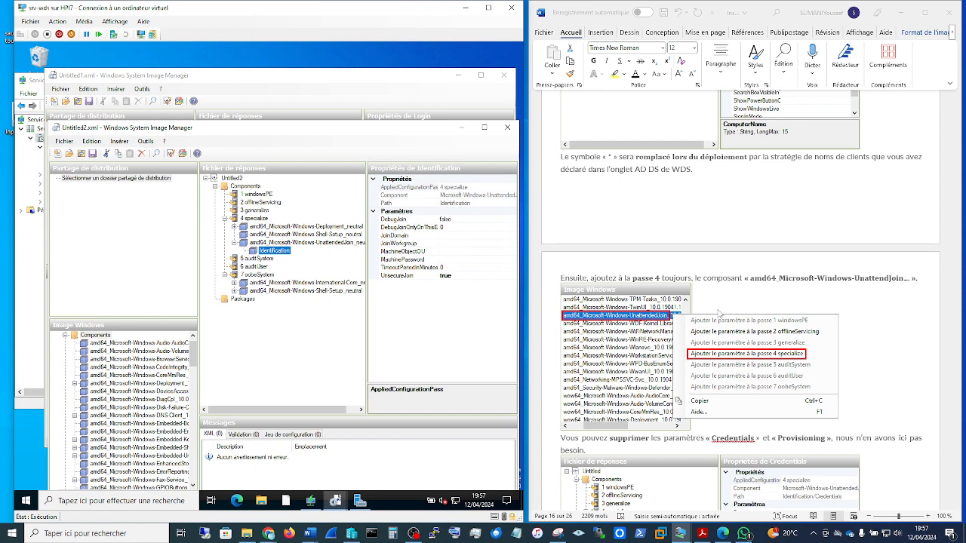
Step: Read the guide's notes on Credentials, Provisioning and UnsecureJoin, and check the UnsecureJoin setting under Identification
{"action": "scroll", "coordinate": [879, 367], "scroll_direction": "down", "scroll_amount": 3}
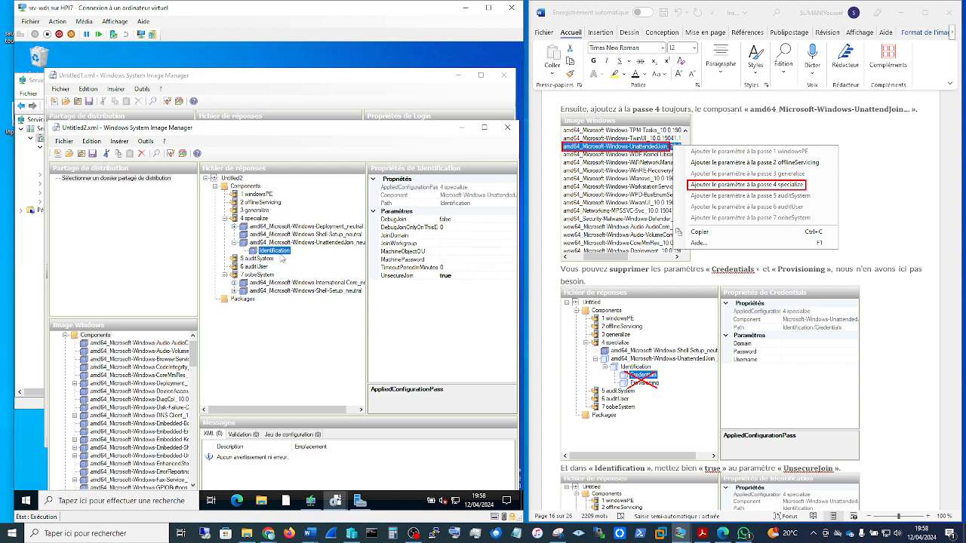
{"action": "scroll", "coordinate": [888, 402], "scroll_direction": "down", "scroll_amount": 3}
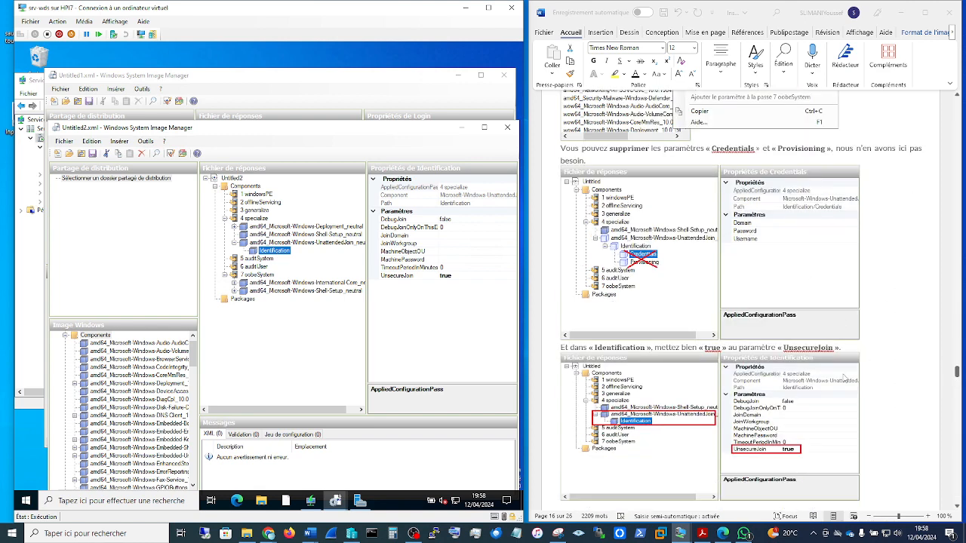
{"action": "scroll", "coordinate": [843, 378], "scroll_direction": "down", "scroll_amount": 1}
{"action": "left_click", "coordinate": [453, 276]}
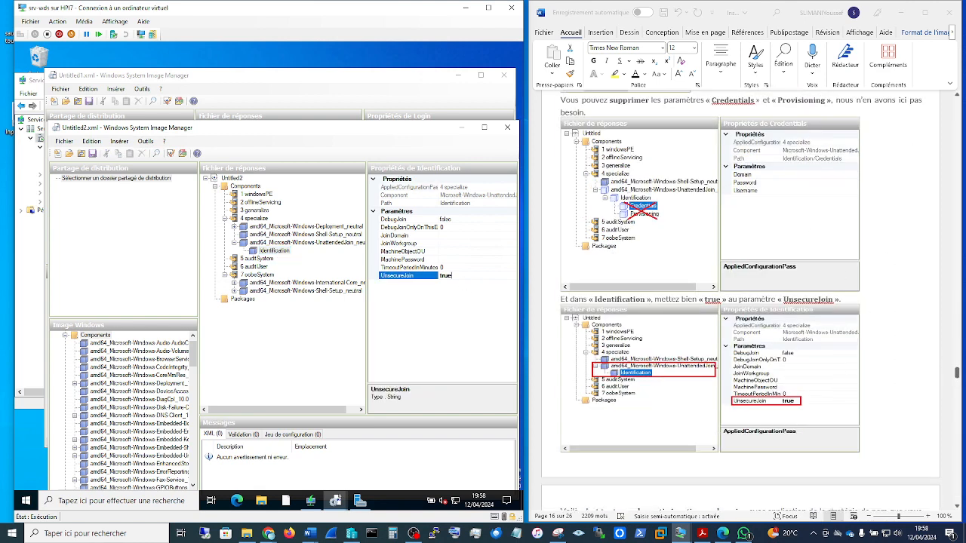
Step: Read the guide's section on local user management and display the Deployment component's settings in pass 4 specialize
{"action": "left_click", "coordinate": [455, 228]}
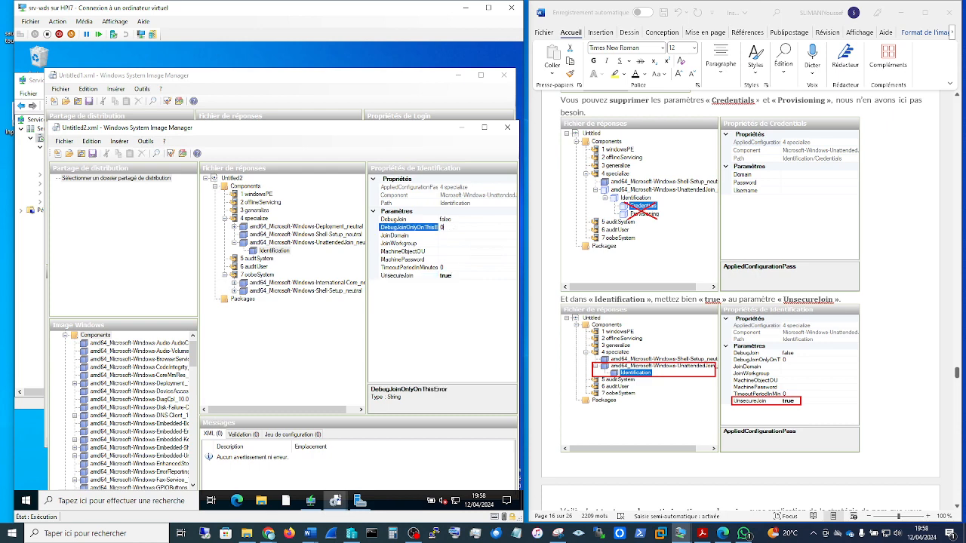
{"action": "scroll", "coordinate": [810, 379], "scroll_direction": "down", "scroll_amount": 5}
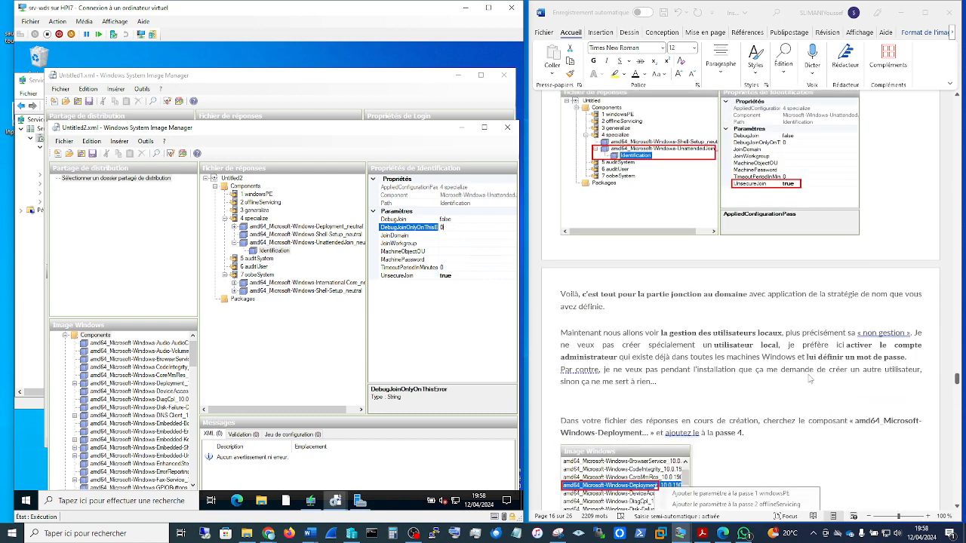
{"action": "scroll", "coordinate": [809, 378], "scroll_direction": "down", "scroll_amount": 2}
{"action": "scroll", "coordinate": [810, 378], "scroll_direction": "down", "scroll_amount": 1}
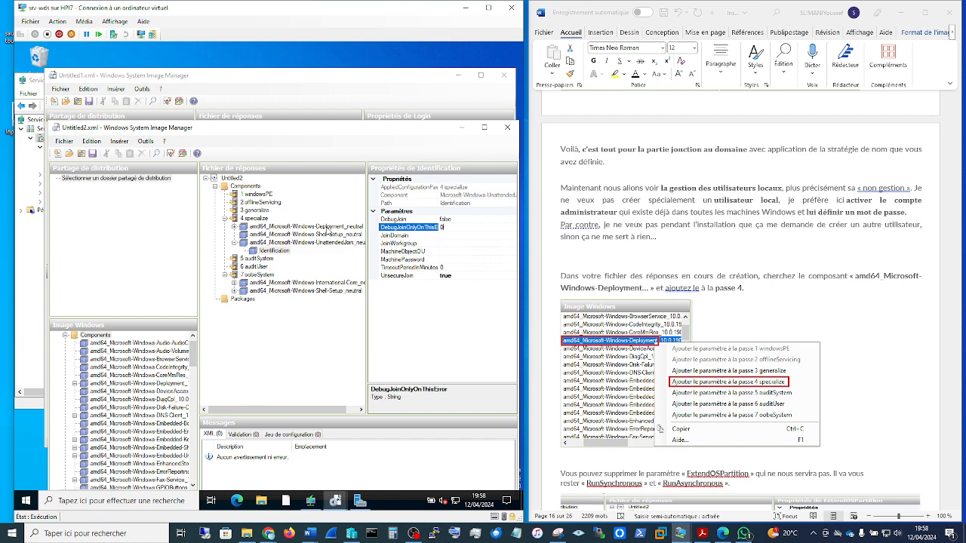
{"action": "left_click", "coordinate": [328, 227]}
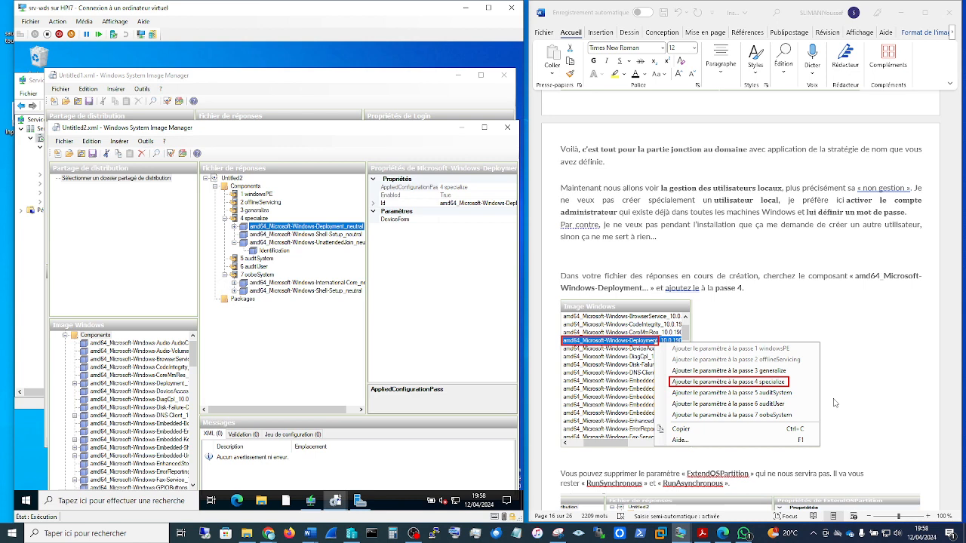
Step: Check the RunAsynchronous commands under the Deployment component against the guide's note on ExtendOSPartition, RunSynchronous and RunAsynchronous
{"action": "scroll", "coordinate": [835, 403], "scroll_direction": "down", "scroll_amount": 3}
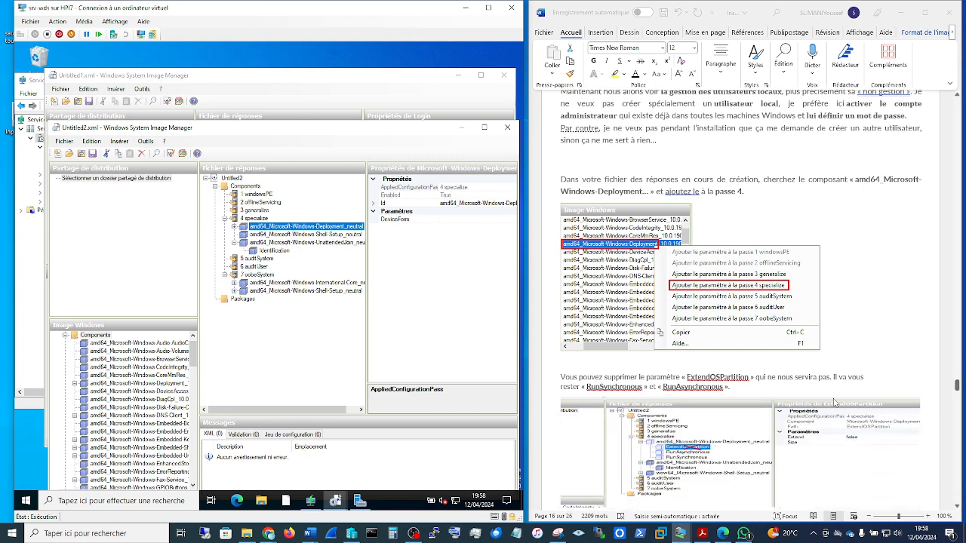
{"action": "scroll", "coordinate": [835, 403], "scroll_direction": "down", "scroll_amount": 1}
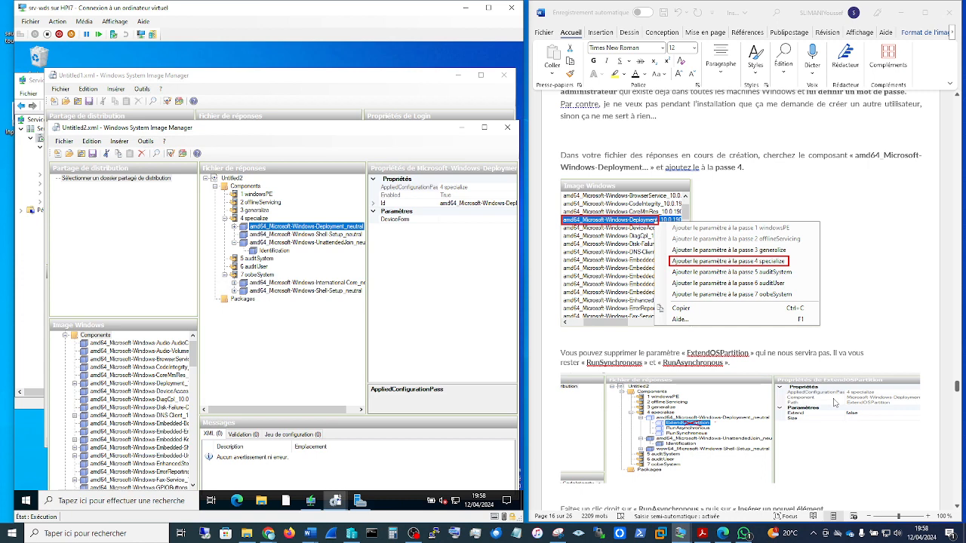
{"action": "left_click", "coordinate": [235, 227]}
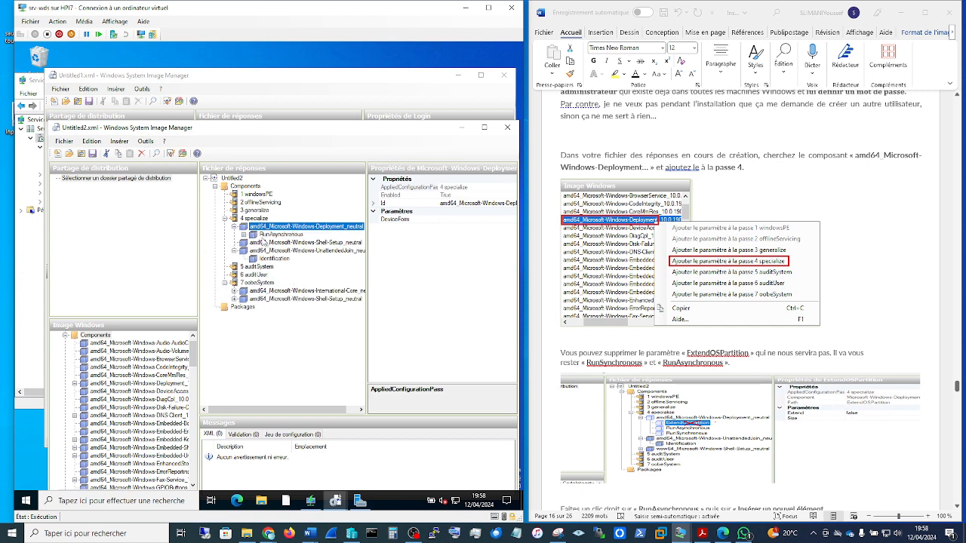
{"action": "left_click", "coordinate": [254, 235]}
{"action": "left_click", "coordinate": [244, 234]}
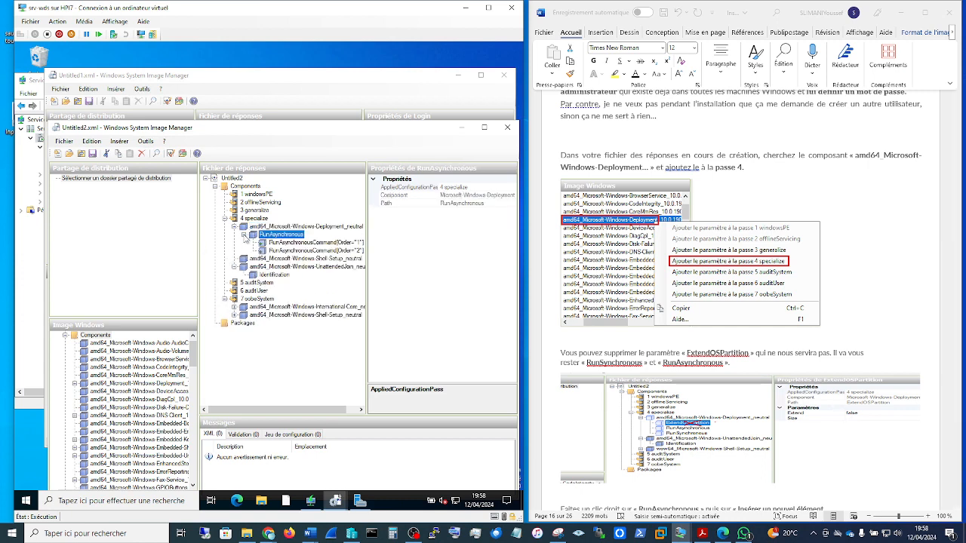
{"action": "left_click", "coordinate": [244, 234]}
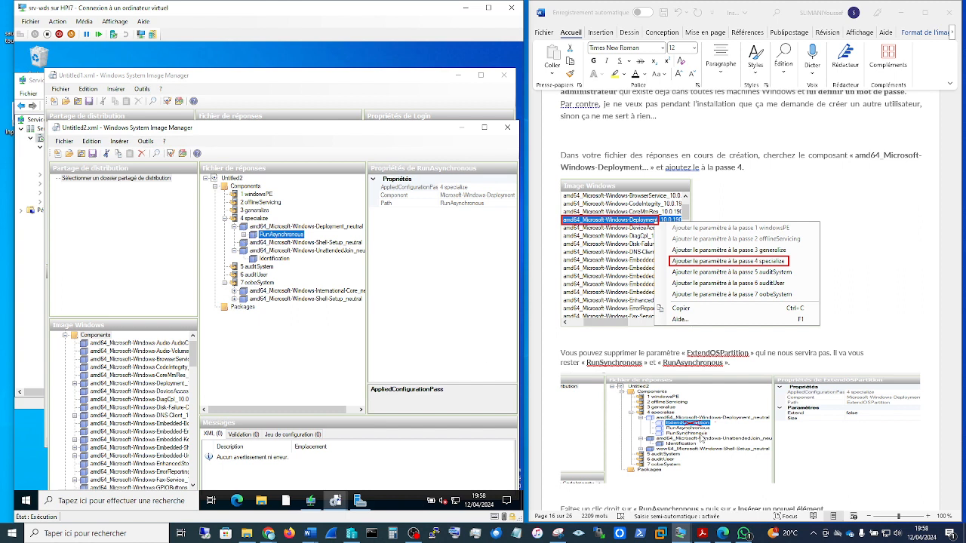
{"action": "left_click", "coordinate": [244, 235]}
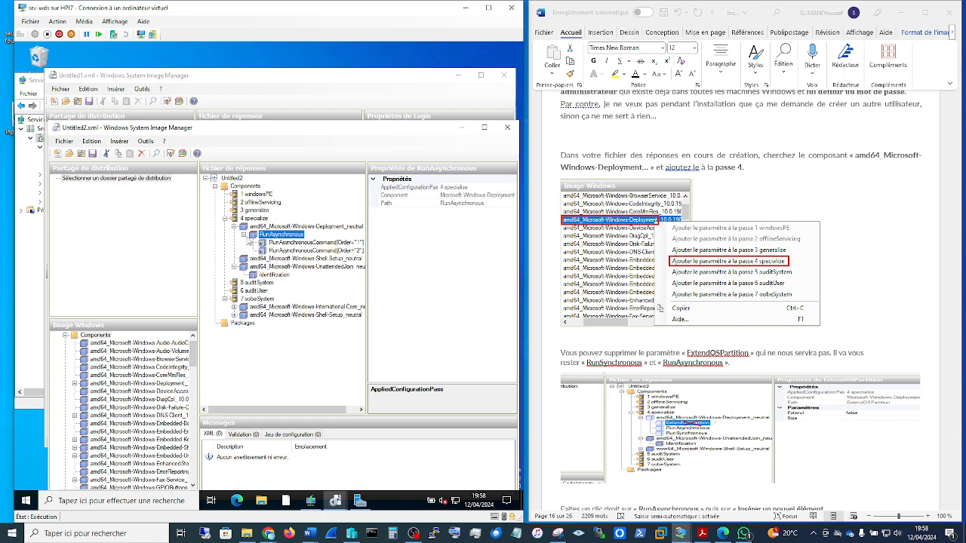
{"action": "left_click", "coordinate": [244, 235]}
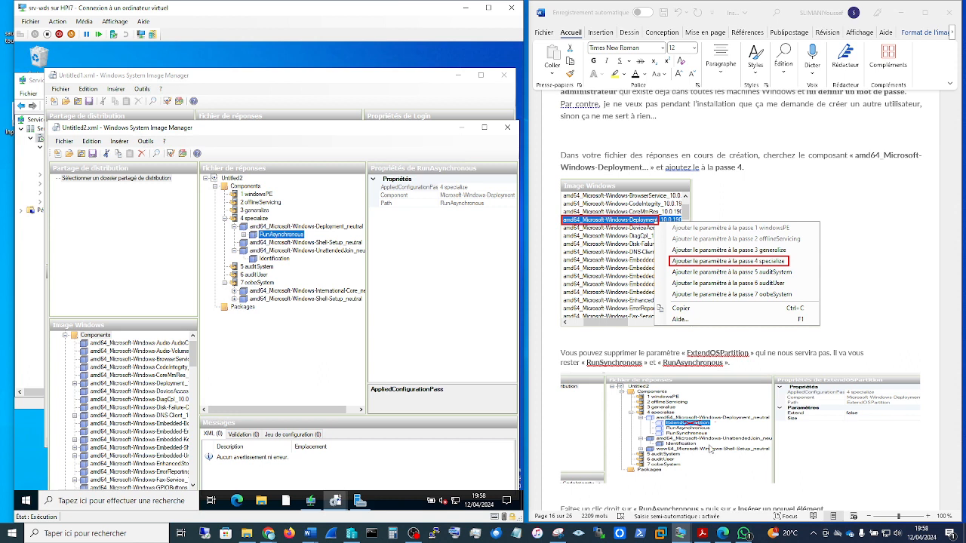
Step: Read how the guide adds a RunAsynchronousCommand and look up the matching insert option for RunAsynchronous
{"action": "scroll", "coordinate": [796, 443], "scroll_direction": "down", "scroll_amount": 2}
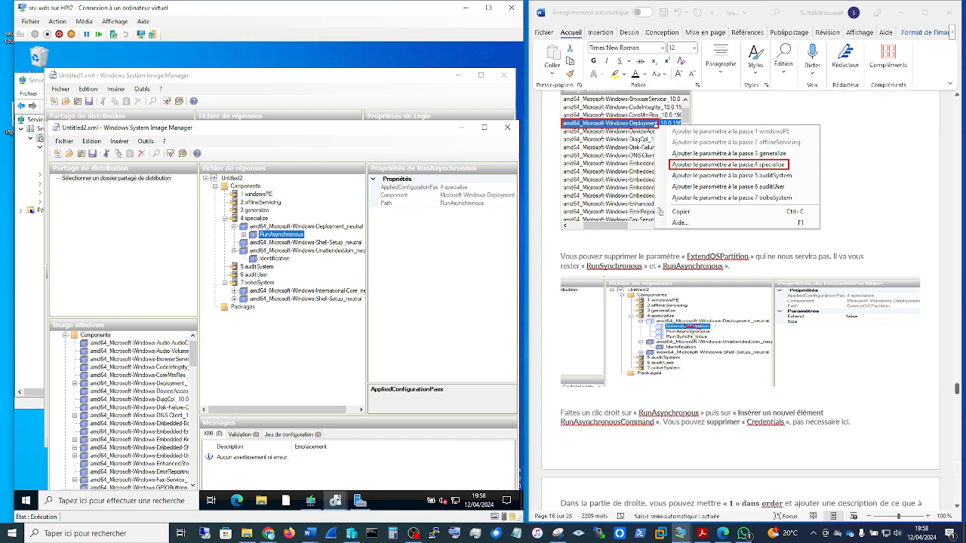
{"action": "scroll", "coordinate": [766, 393], "scroll_direction": "down", "scroll_amount": 1}
{"action": "scroll", "coordinate": [766, 394], "scroll_direction": "down", "scroll_amount": 1}
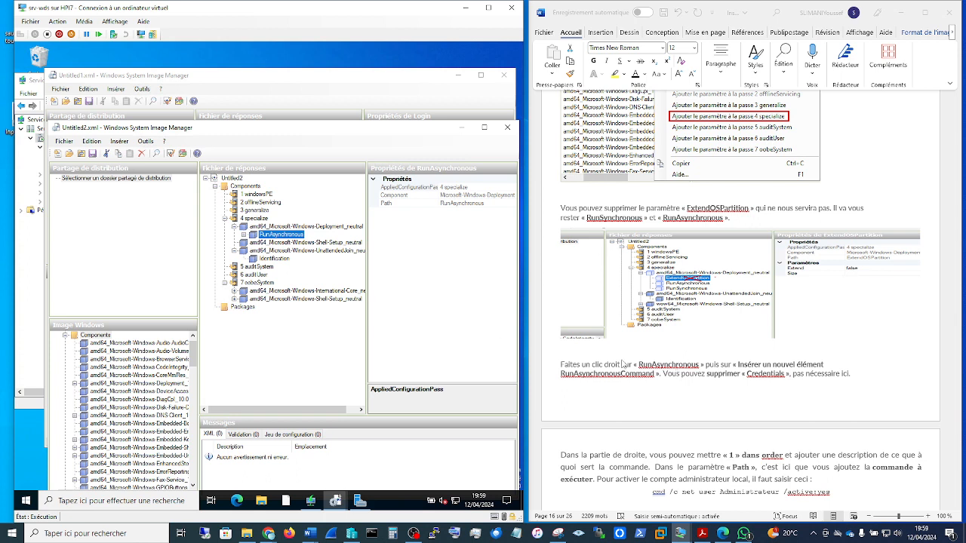
{"action": "right_click", "coordinate": [278, 236]}
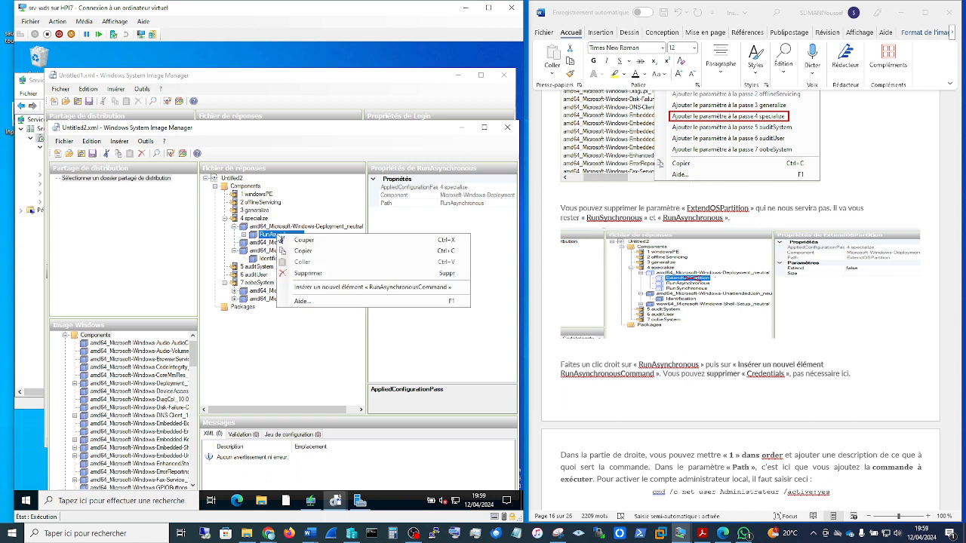
{"action": "left_click", "coordinate": [318, 371]}
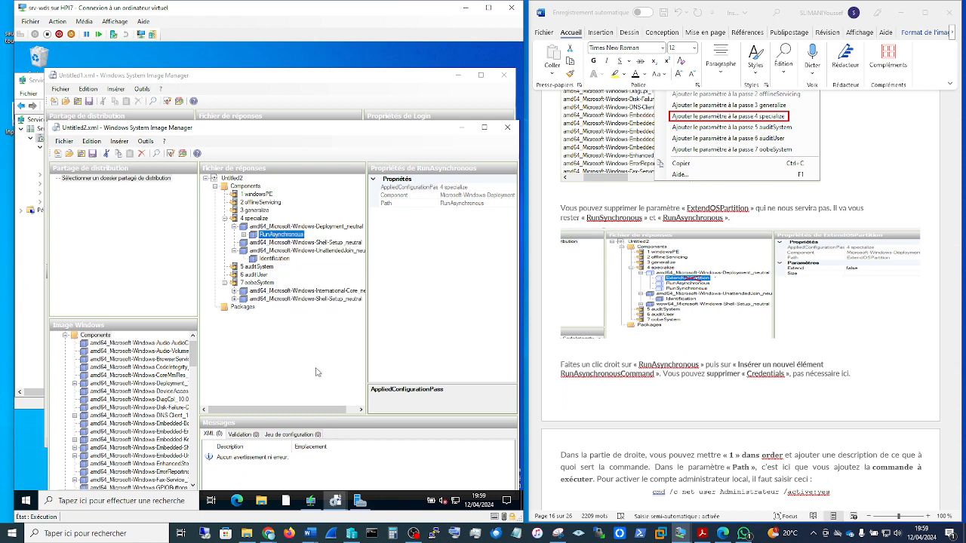
Step: Review both RunAsynchronousCommand entries and the option to insert another, ending on the settings of the Order 1 command
{"action": "scroll", "coordinate": [727, 387], "scroll_direction": "down", "scroll_amount": 1}
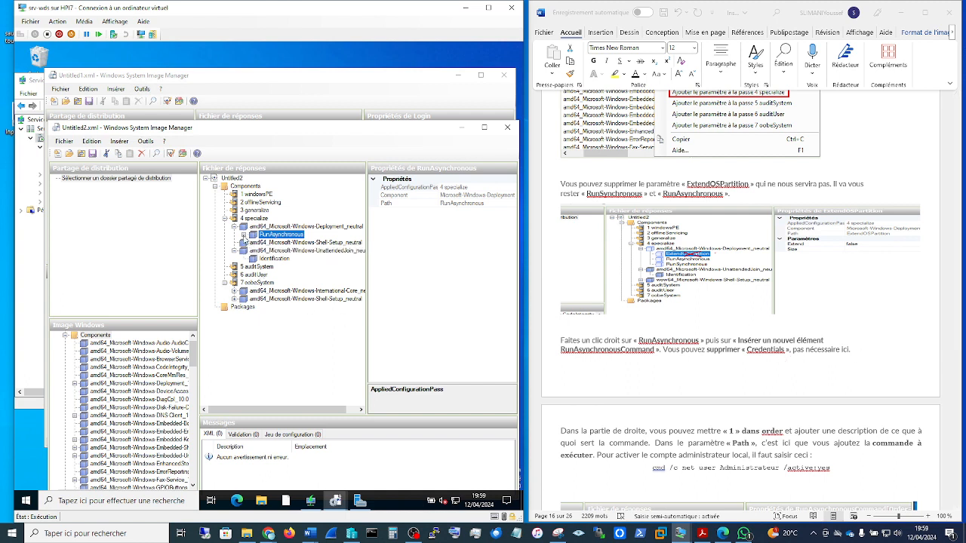
{"action": "left_click", "coordinate": [243, 235]}
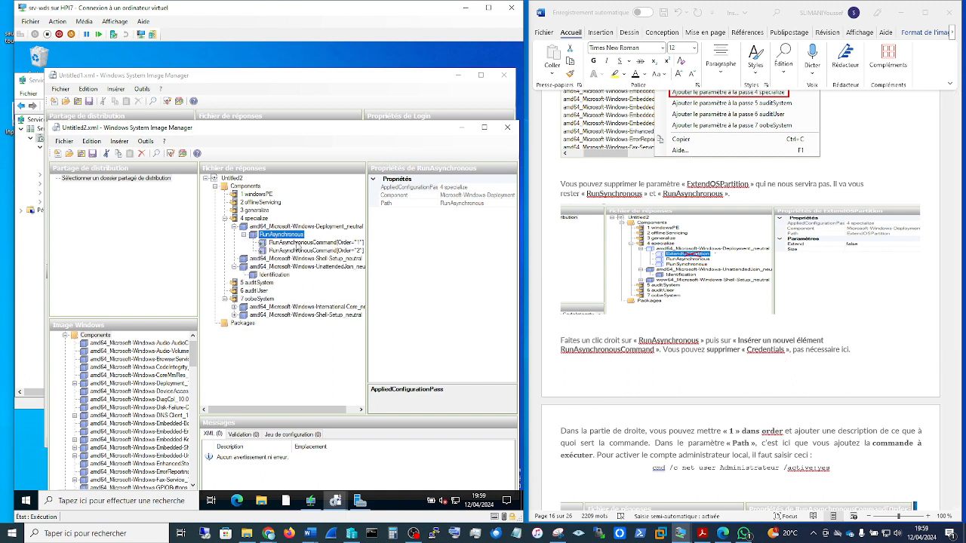
{"action": "left_click", "coordinate": [299, 242]}
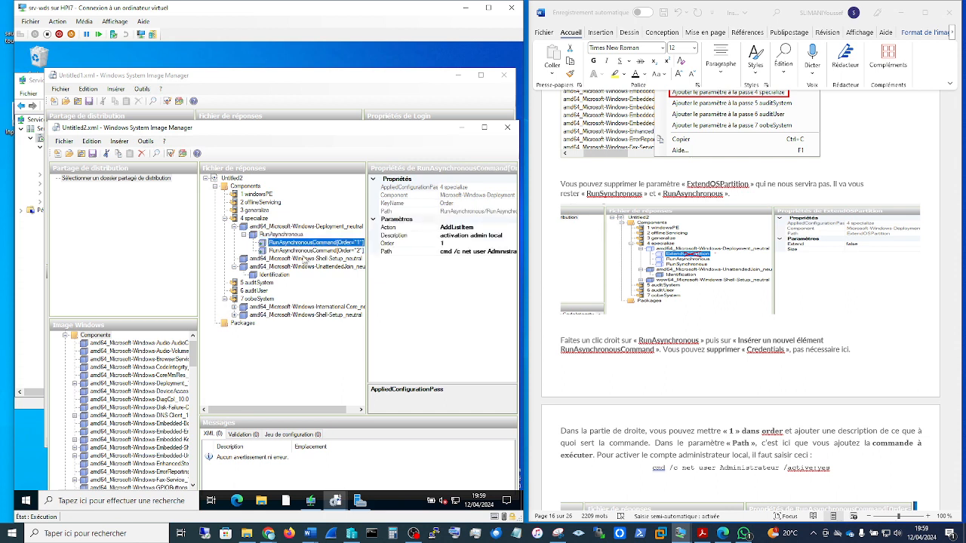
{"action": "left_click", "coordinate": [305, 251]}
{"action": "right_click", "coordinate": [278, 234]}
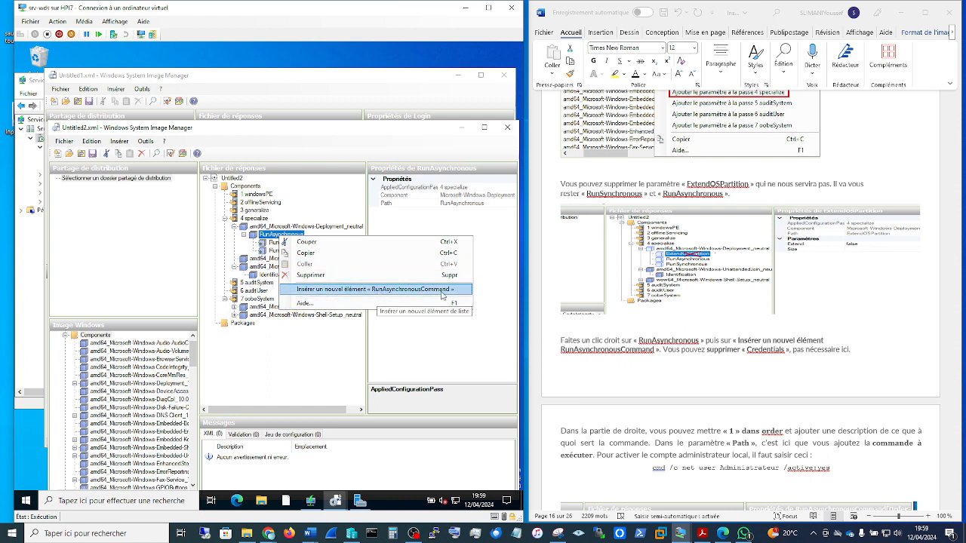
{"action": "left_click", "coordinate": [273, 243]}
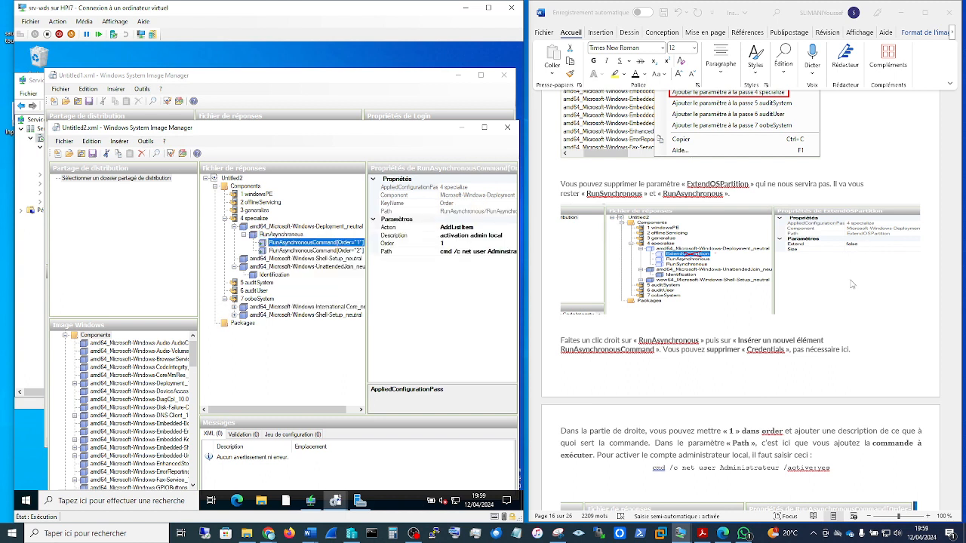
Step: Compare the Order 1 command's description and Path with the guide's "cmd /c net user Administrateur /active:yes"
{"action": "scroll", "coordinate": [879, 346], "scroll_direction": "down", "scroll_amount": 2}
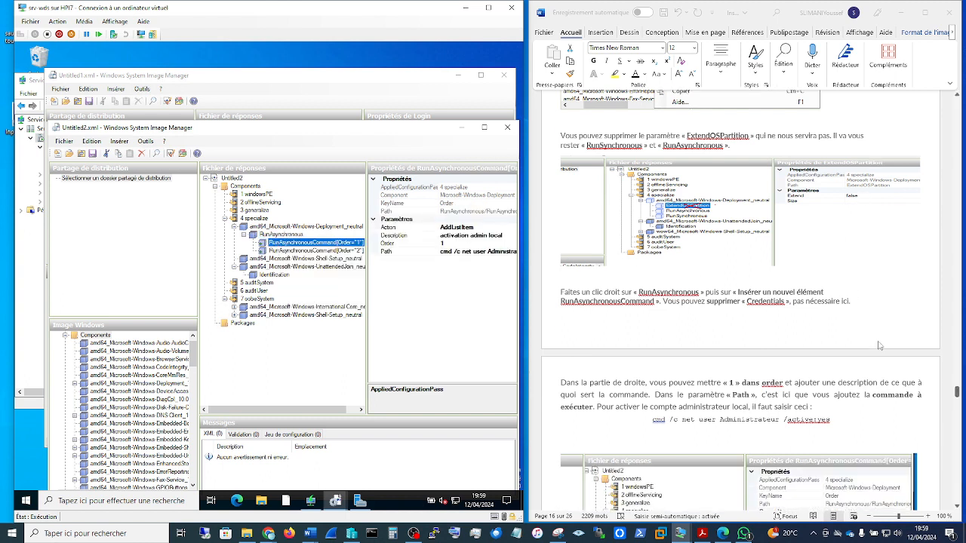
{"action": "scroll", "coordinate": [879, 346], "scroll_direction": "down", "scroll_amount": 3}
{"action": "scroll", "coordinate": [879, 345], "scroll_direction": "down", "scroll_amount": 3}
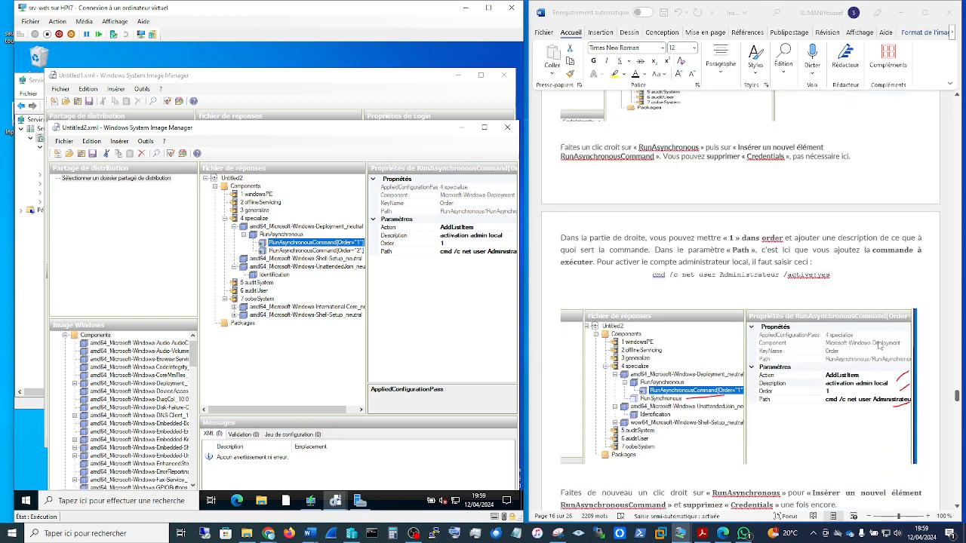
{"action": "scroll", "coordinate": [879, 345], "scroll_direction": "down", "scroll_amount": 2}
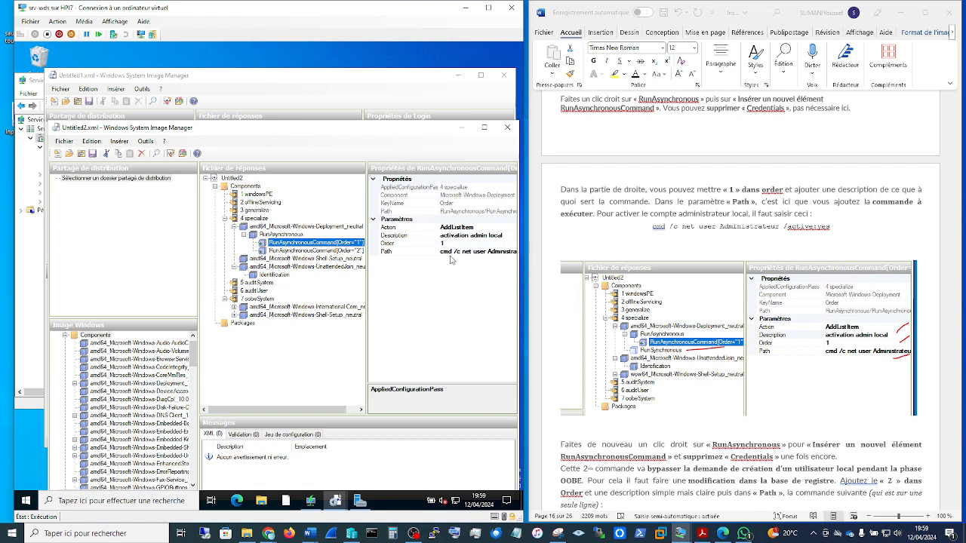
{"action": "scroll", "coordinate": [729, 331], "scroll_direction": "down", "scroll_amount": 2}
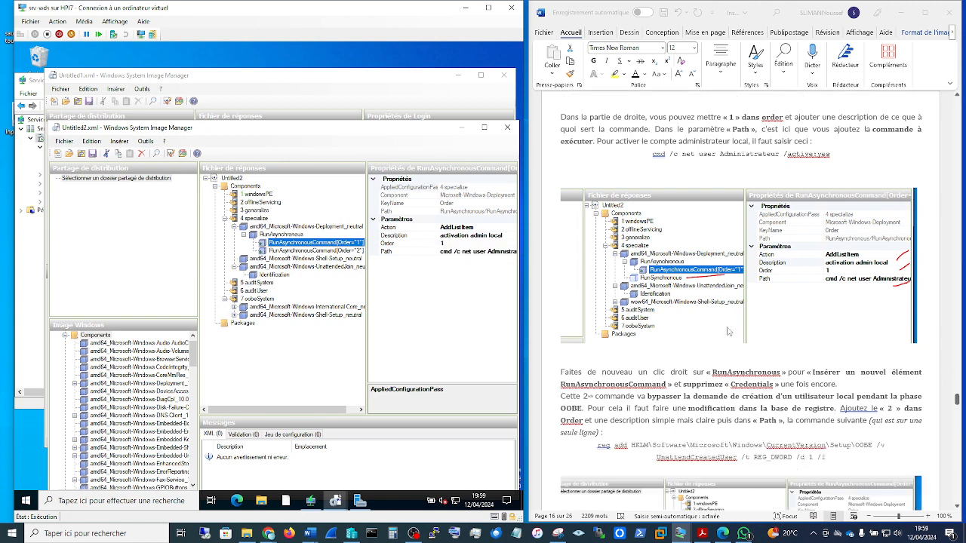
{"action": "left_click", "coordinate": [835, 153]}
{"action": "left_click_drag", "start_coordinate": [835, 154], "coordinate": [652, 153]}
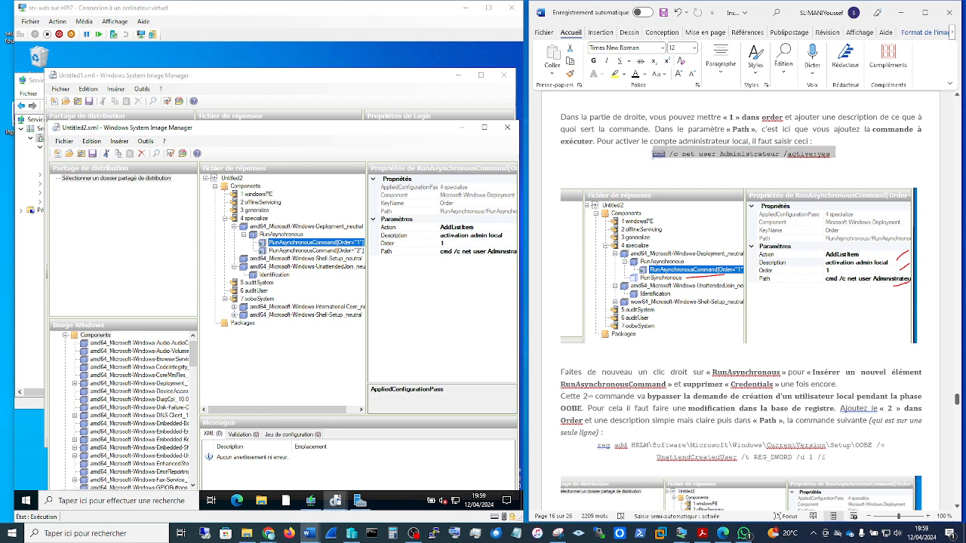
{"action": "left_click", "coordinate": [851, 163]}
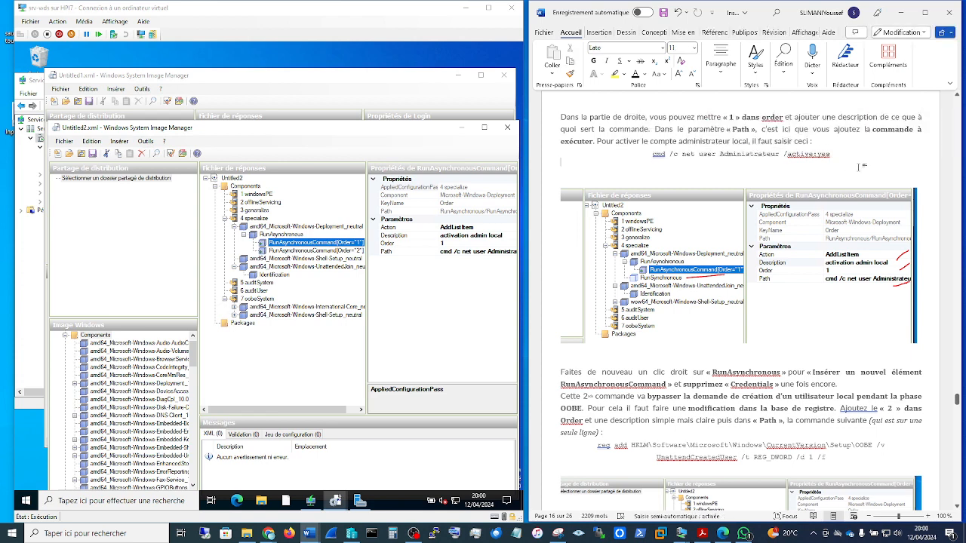
{"action": "left_click", "coordinate": [451, 252]}
Step: Display the Order 2 RunAsynchronousCommand and compare its Path with the guide's "reg add" command for UnattendCreatedUser
{"action": "left_click", "coordinate": [333, 252]}
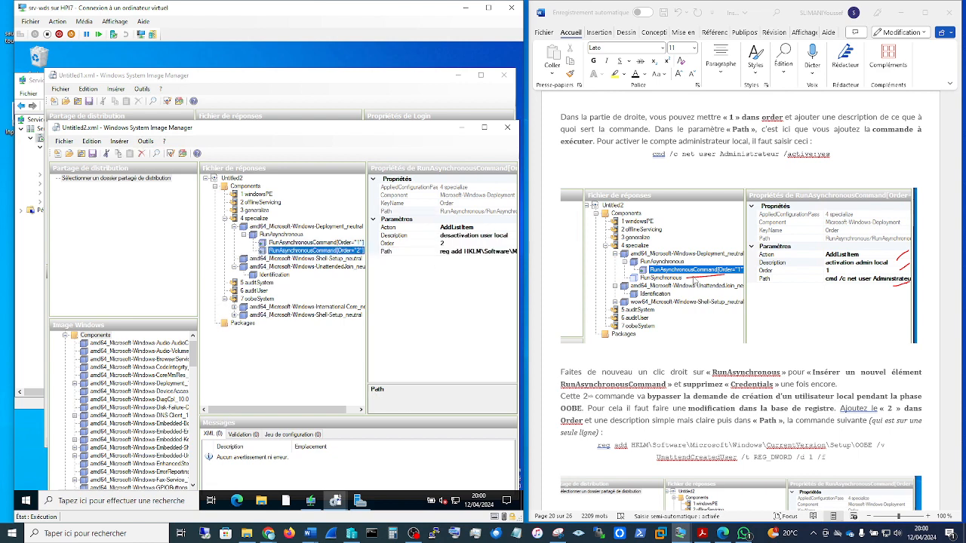
{"action": "scroll", "coordinate": [735, 292], "scroll_direction": "down", "scroll_amount": 3}
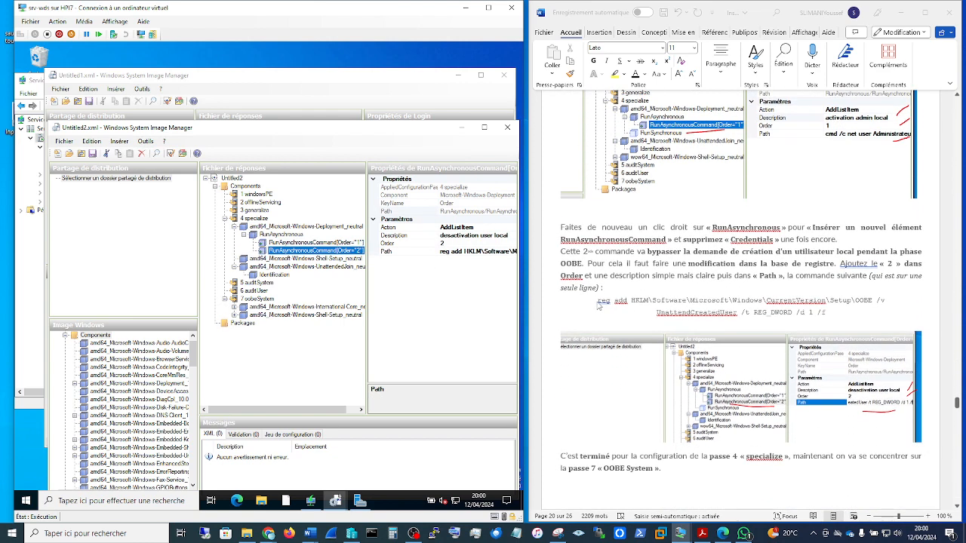
{"action": "left_click", "coordinate": [598, 300]}
{"action": "left_click_drag", "start_coordinate": [598, 301], "coordinate": [830, 323]}
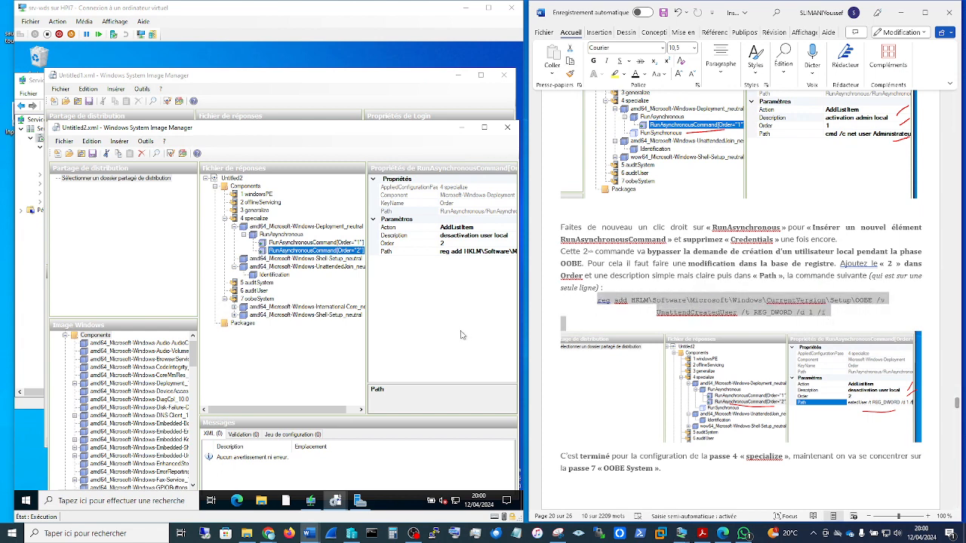
{"action": "left_click", "coordinate": [438, 324]}
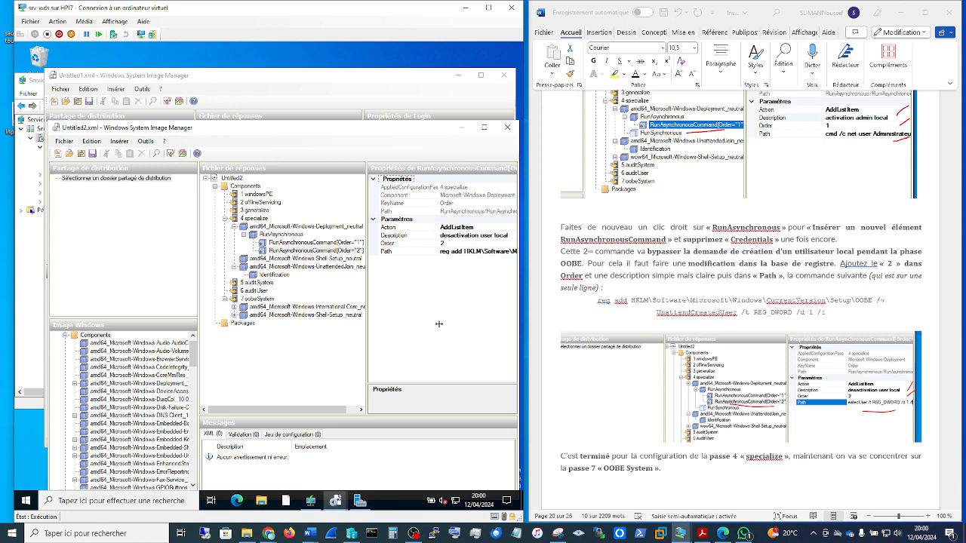
Step: Collapse pass 4 specialize, read the guide's pass 7 instructions, and display the Shell-Setup component's settings in 7 oobeSystem
{"action": "scroll", "coordinate": [821, 391], "scroll_direction": "down", "scroll_amount": 4}
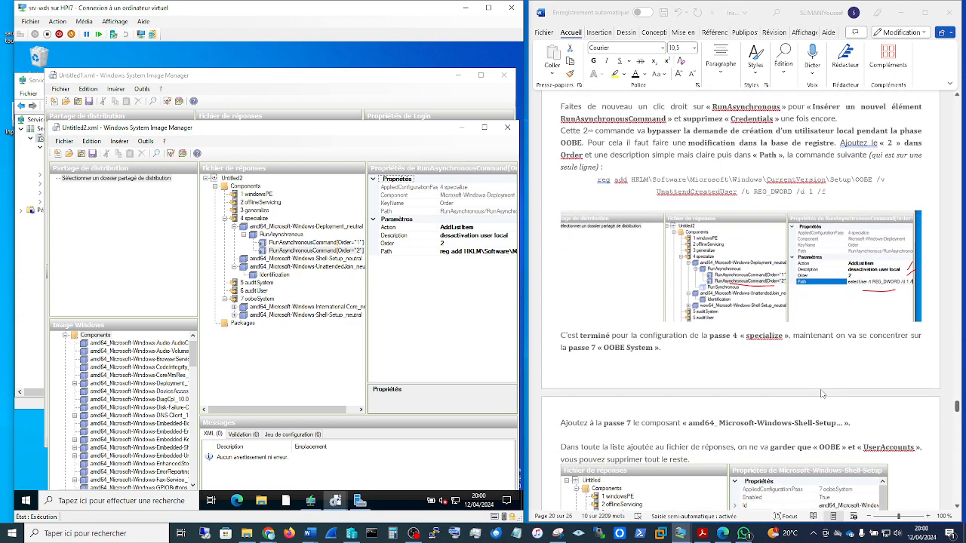
{"action": "scroll", "coordinate": [822, 393], "scroll_direction": "down", "scroll_amount": 2}
{"action": "scroll", "coordinate": [822, 393], "scroll_direction": "down", "scroll_amount": 2}
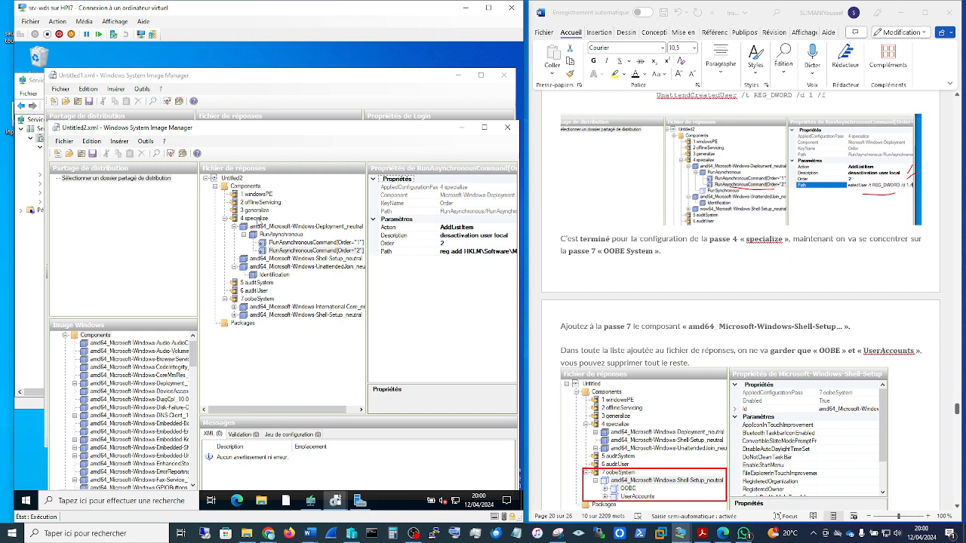
{"action": "left_click", "coordinate": [225, 218]}
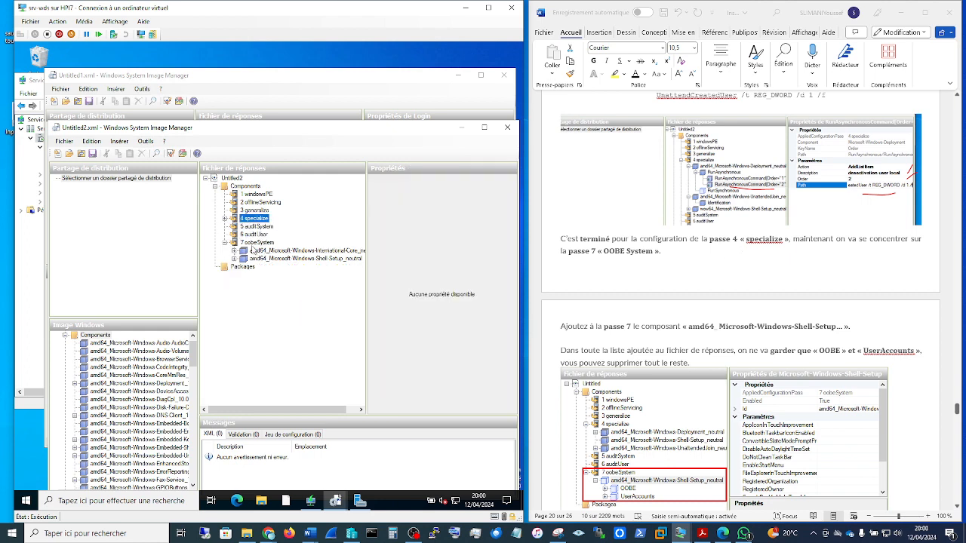
{"action": "scroll", "coordinate": [782, 334], "scroll_direction": "down", "scroll_amount": 4}
{"action": "scroll", "coordinate": [780, 337], "scroll_direction": "down", "scroll_amount": 3}
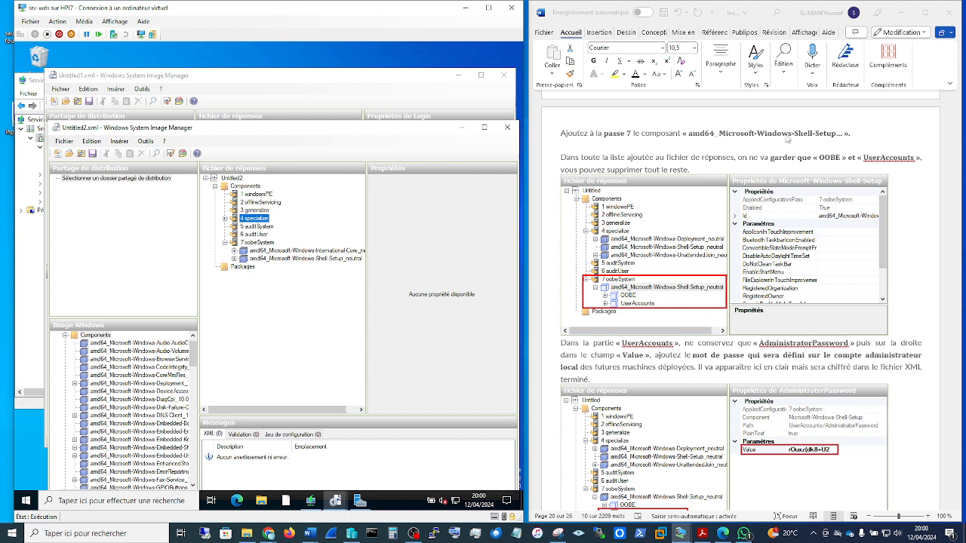
{"action": "left_click", "coordinate": [305, 260]}
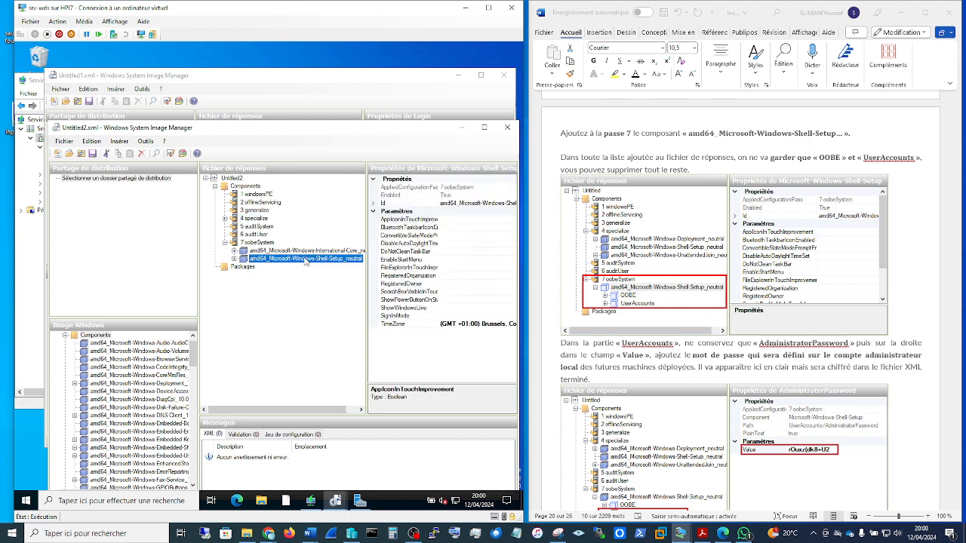
Step: Expand Shell-Setup and UserAccounts in 7 oobeSystem, read the guide's UserAccounts instructions, and display the AdministratorPassword settings
{"action": "left_click", "coordinate": [234, 259]}
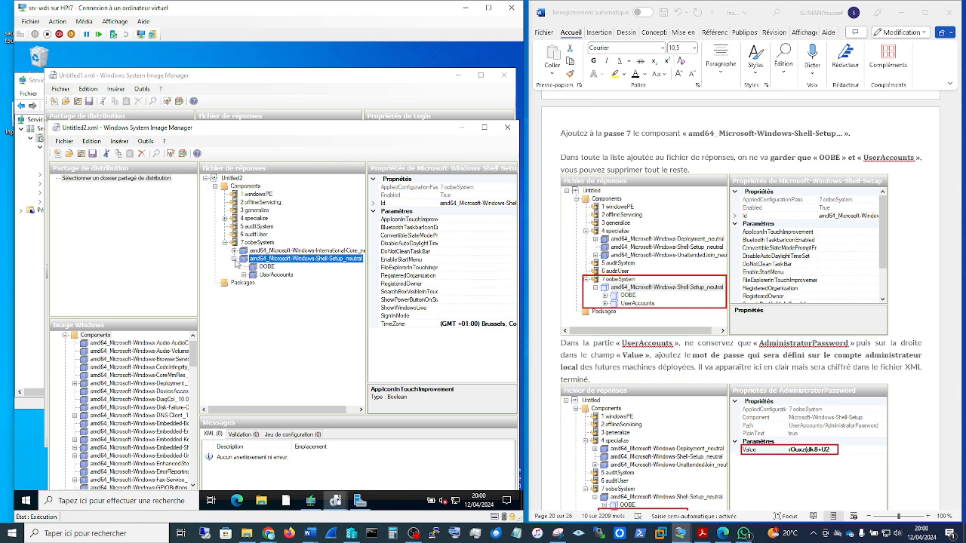
{"action": "left_click", "coordinate": [276, 276]}
{"action": "scroll", "coordinate": [818, 383], "scroll_direction": "down", "scroll_amount": 2}
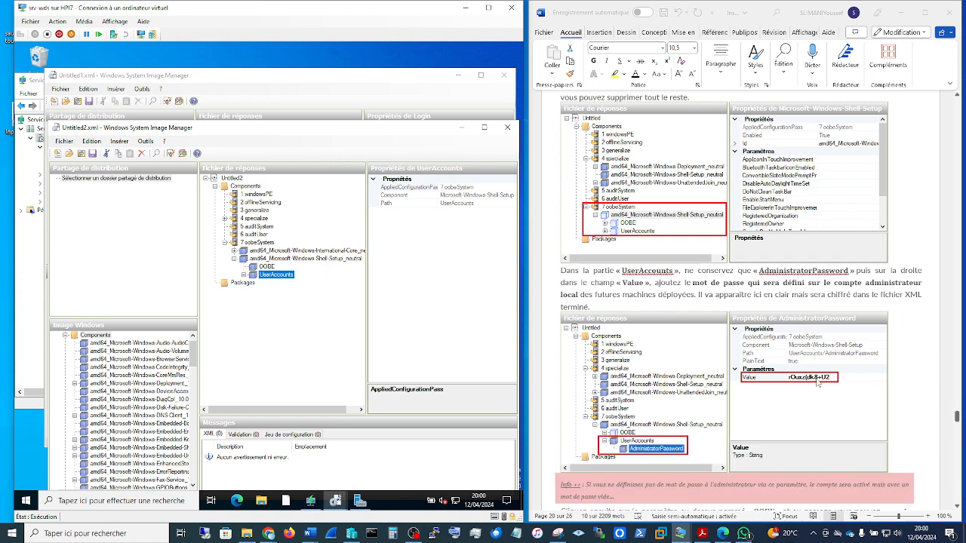
{"action": "scroll", "coordinate": [818, 383], "scroll_direction": "down", "scroll_amount": 1}
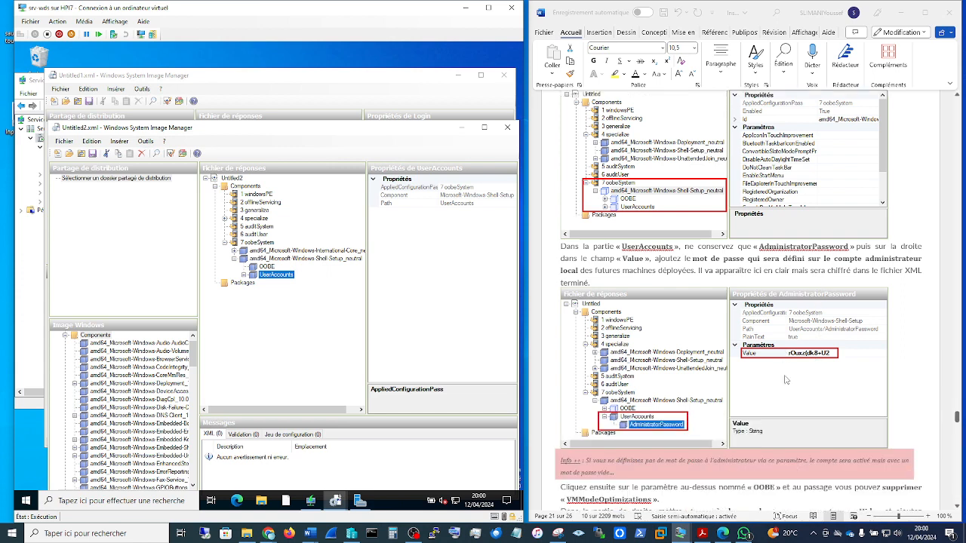
{"action": "left_click", "coordinate": [244, 275]}
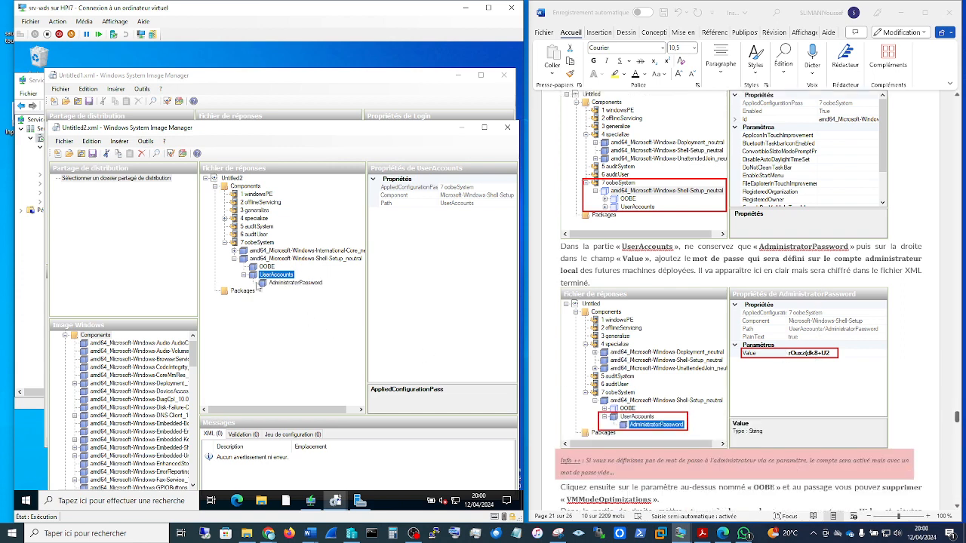
{"action": "left_click", "coordinate": [283, 285]}
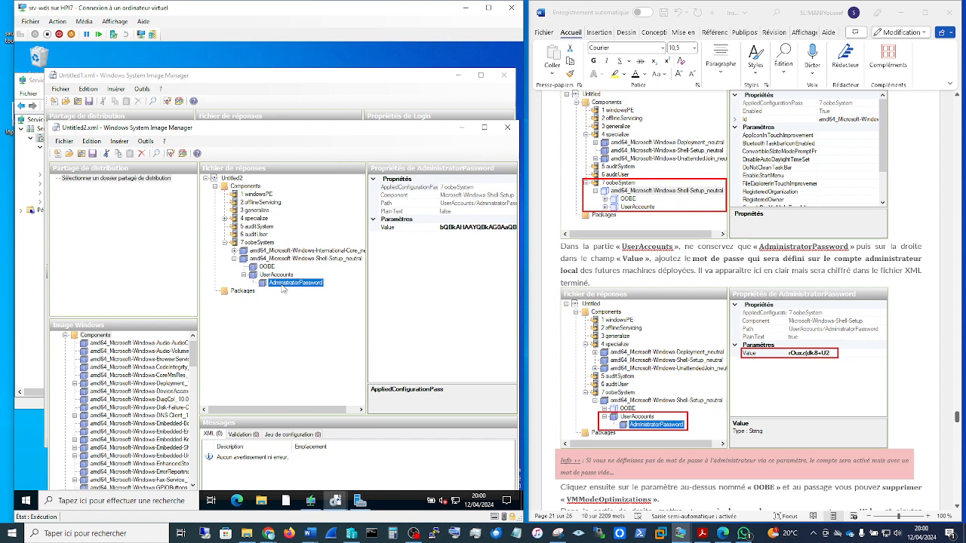
Step: Examine the full contents of the AdministratorPassword Value parameter
{"action": "left_click", "coordinate": [471, 228]}
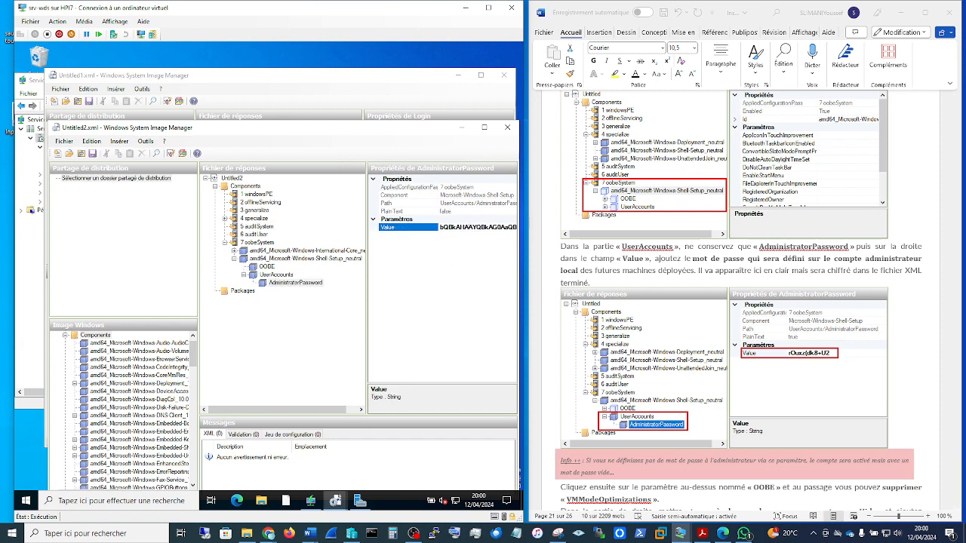
{"action": "double_click", "coordinate": [472, 227]}
{"action": "left_click", "coordinate": [472, 227]}
{"action": "double_click", "coordinate": [484, 227]}
{"action": "double_click", "coordinate": [484, 227]}
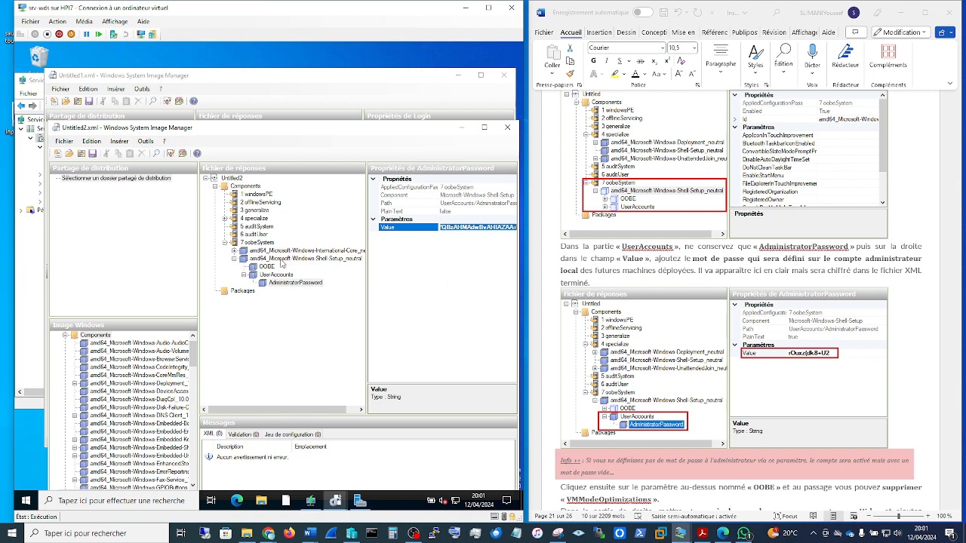
Step: Display the OOBE settings and compare the Hide parameters and ProtectYourPC with the guide's instructions
{"action": "scroll", "coordinate": [689, 368], "scroll_direction": "down", "scroll_amount": 5}
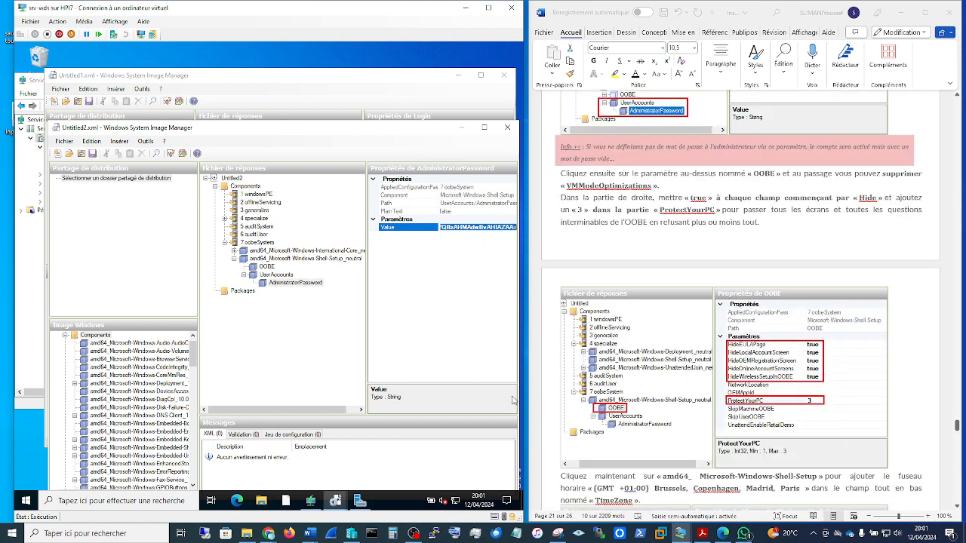
{"action": "left_click", "coordinate": [268, 268]}
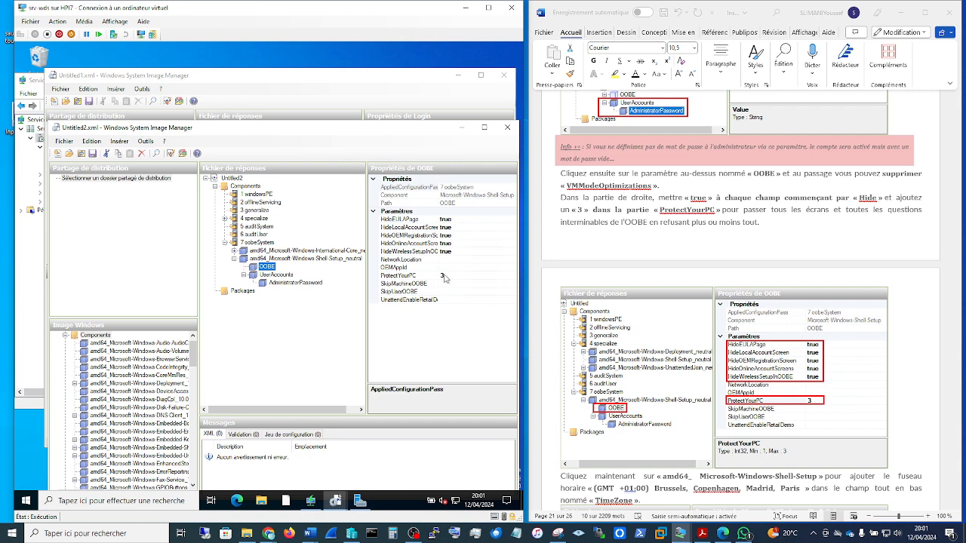
{"action": "scroll", "coordinate": [734, 367], "scroll_direction": "down", "scroll_amount": 2}
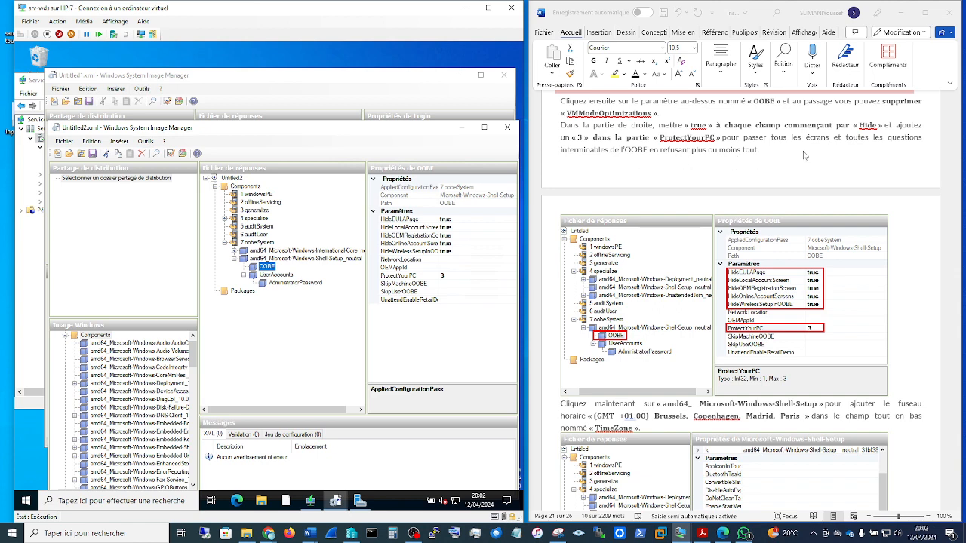
{"action": "scroll", "coordinate": [911, 383], "scroll_direction": "down", "scroll_amount": 5}
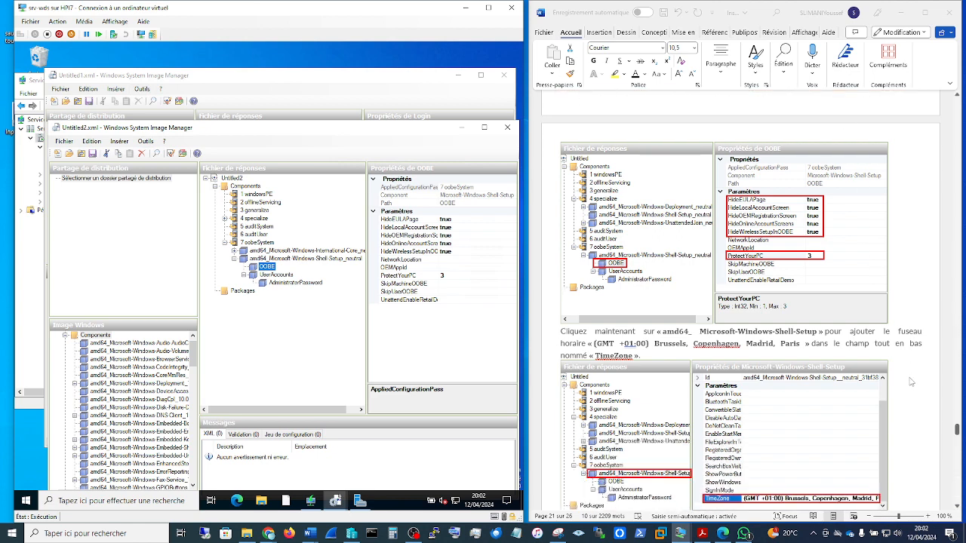
{"action": "scroll", "coordinate": [911, 382], "scroll_direction": "up", "scroll_amount": 9}
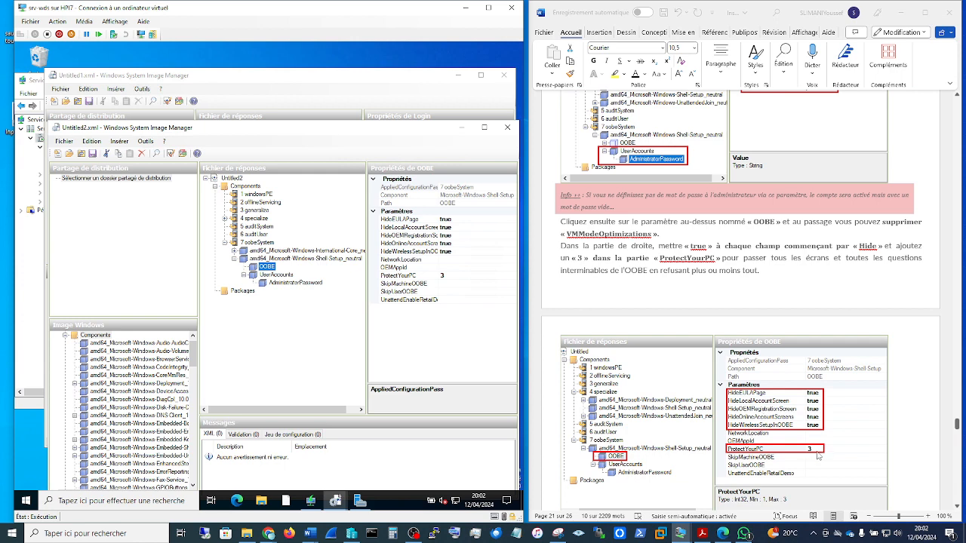
{"action": "scroll", "coordinate": [817, 455], "scroll_direction": "down", "scroll_amount": 3}
{"action": "scroll", "coordinate": [818, 455], "scroll_direction": "up", "scroll_amount": 10}
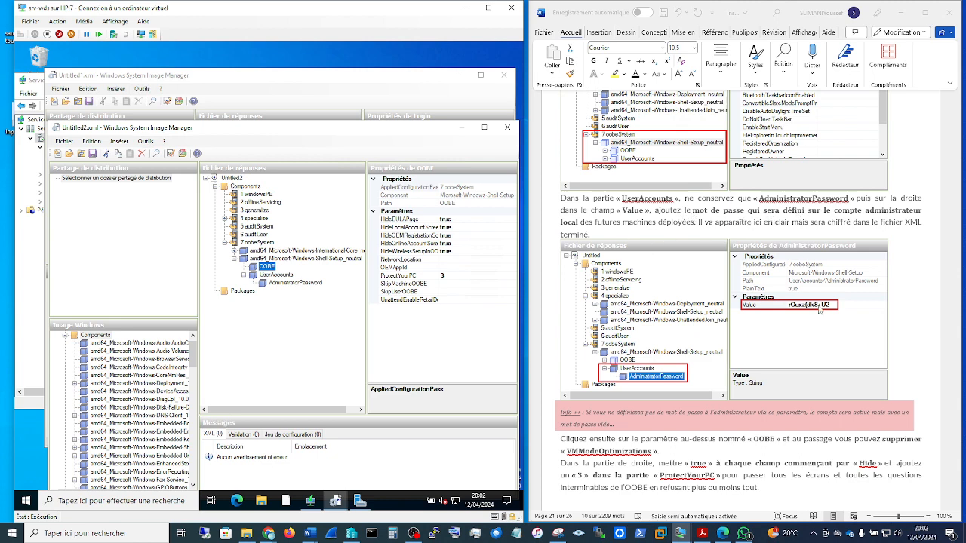
{"action": "scroll", "coordinate": [809, 309], "scroll_direction": "down", "scroll_amount": 8}
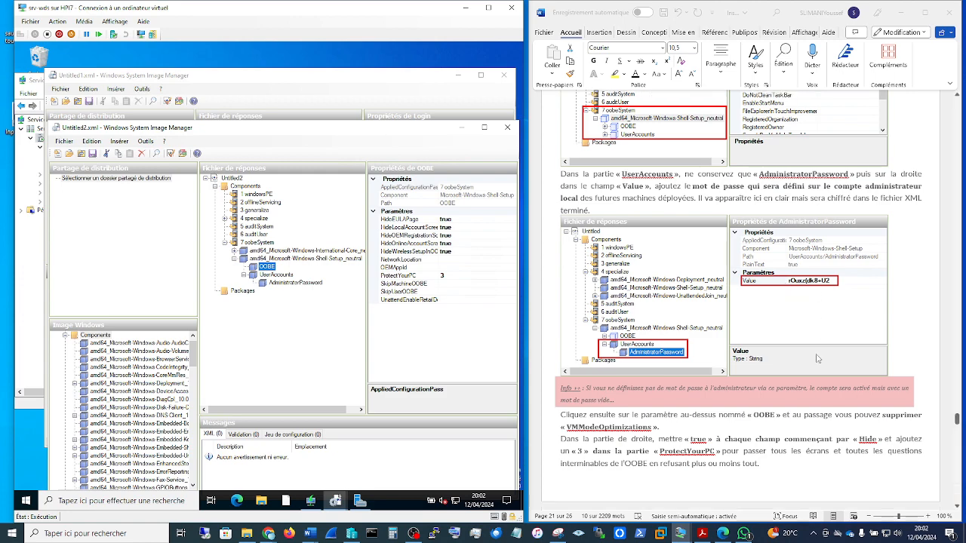
Step: Read the guide's time zone instructions and display the TimeZone parameter of Shell-Setup in 7 oobeSystem
{"action": "scroll", "coordinate": [817, 358], "scroll_direction": "down", "scroll_amount": 5}
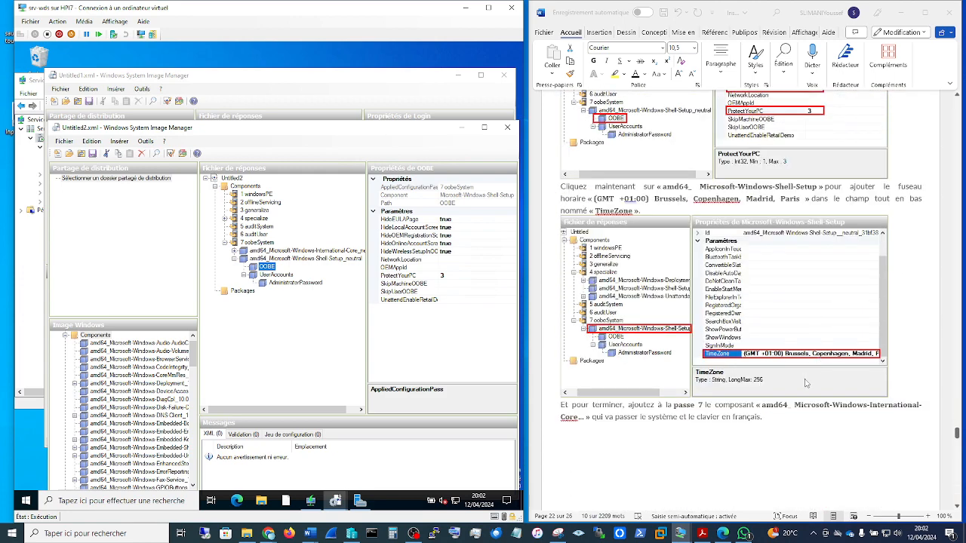
{"action": "scroll", "coordinate": [806, 384], "scroll_direction": "down", "scroll_amount": 3}
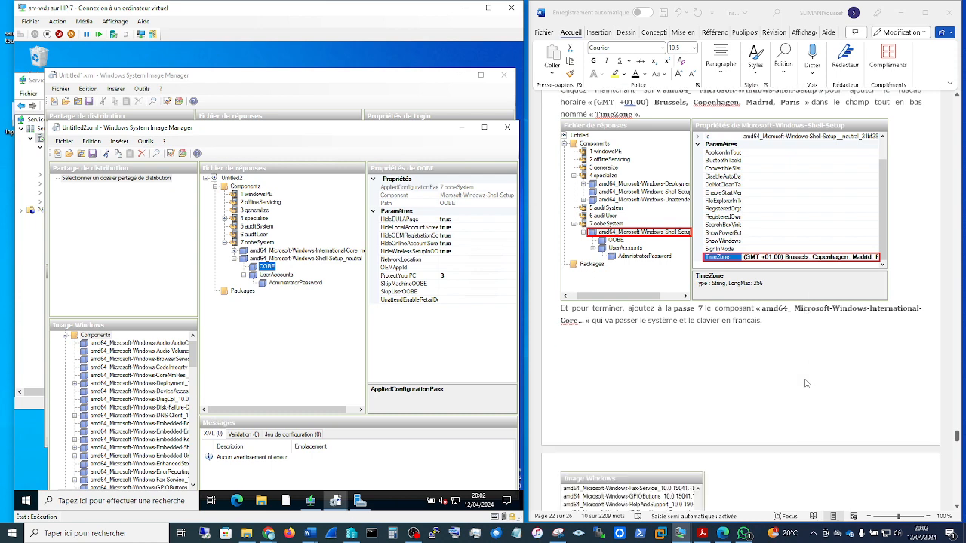
{"action": "scroll", "coordinate": [806, 383], "scroll_direction": "up", "scroll_amount": 3}
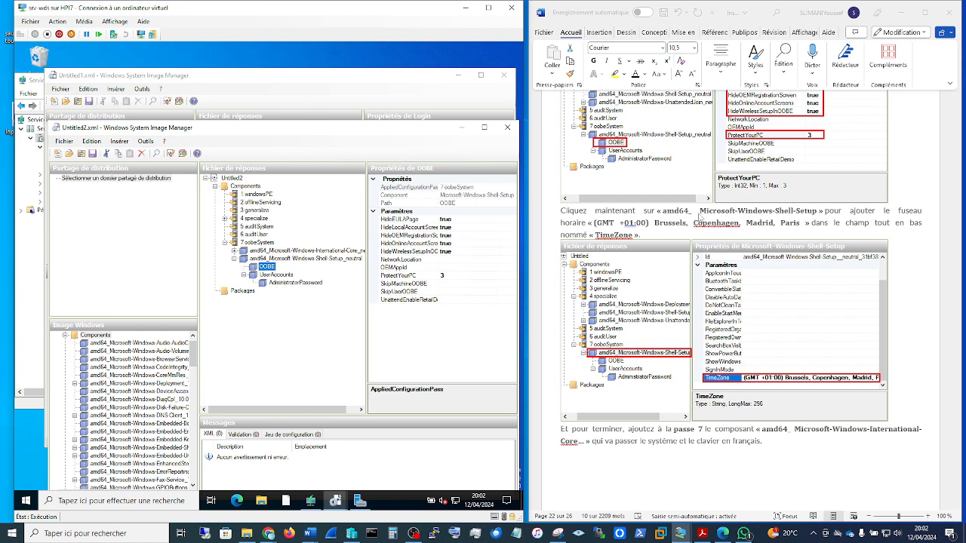
{"action": "left_click", "coordinate": [290, 259]}
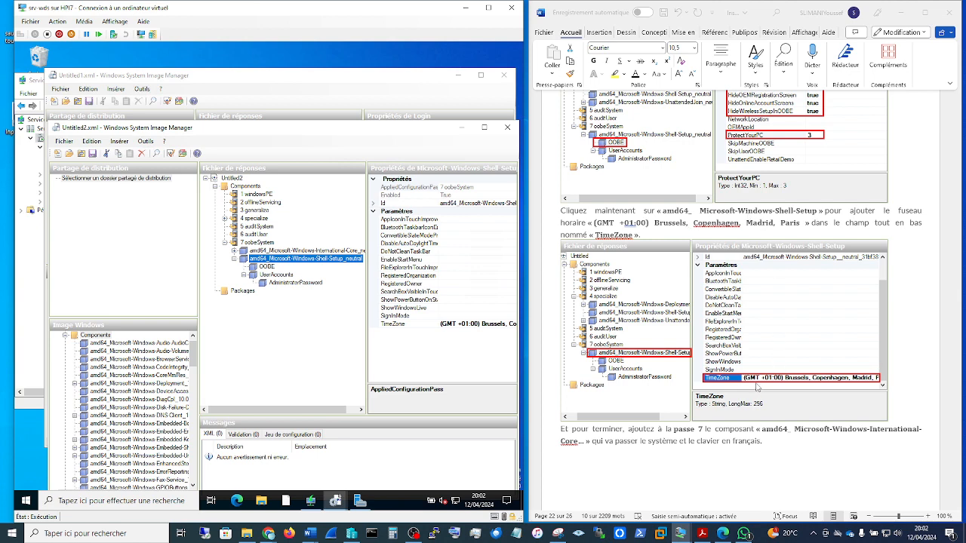
{"action": "left_click", "coordinate": [444, 323]}
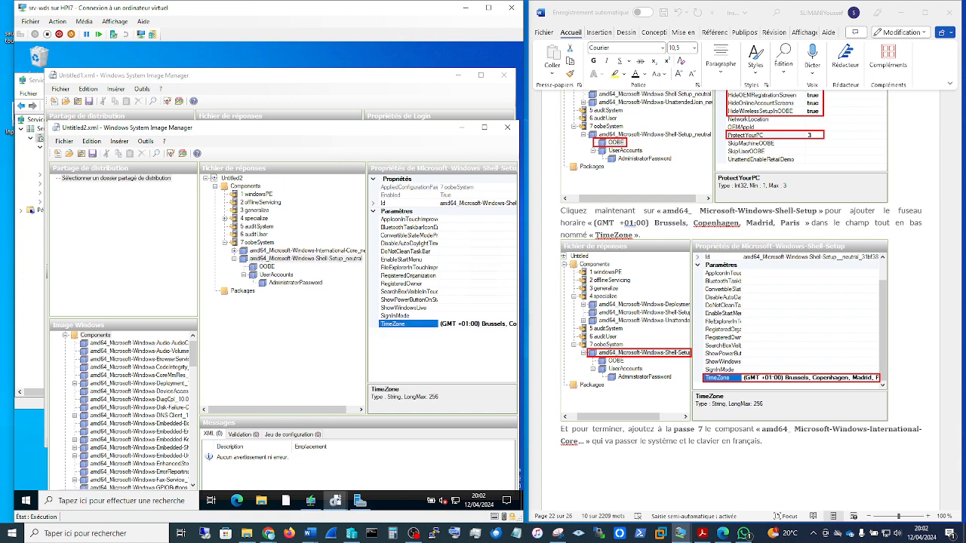
Step: Copy the TimeZone value "(GMT+01:00) Brussels, Copenhagen, Madrid, Paris" into the Word guide right after « TimeZone »
{"action": "double_click", "coordinate": [467, 324]}
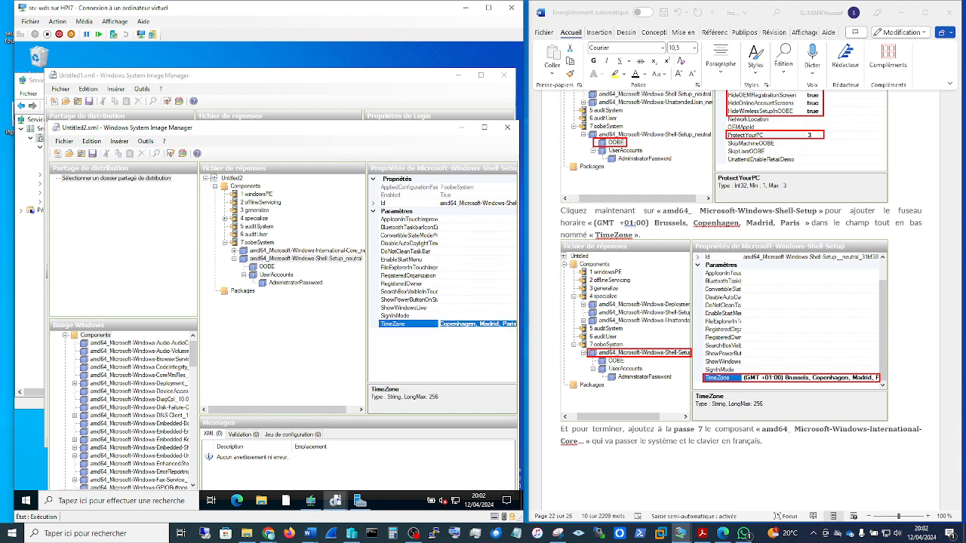
{"action": "left_click", "coordinate": [468, 323]}
{"action": "double_click", "coordinate": [468, 324]}
{"action": "key", "text": "ctrl+c"}
{"action": "left_click", "coordinate": [644, 453]}
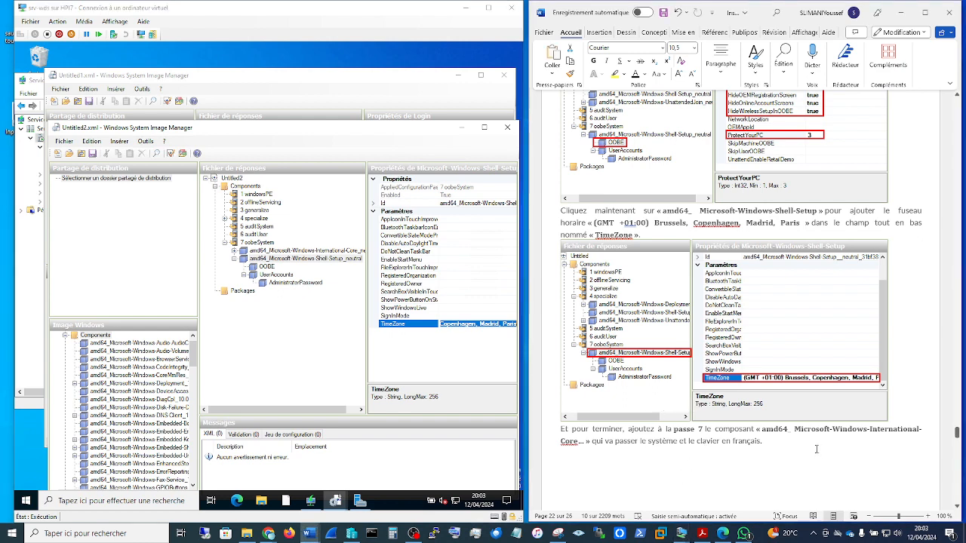
{"action": "left_click", "coordinate": [781, 446]}
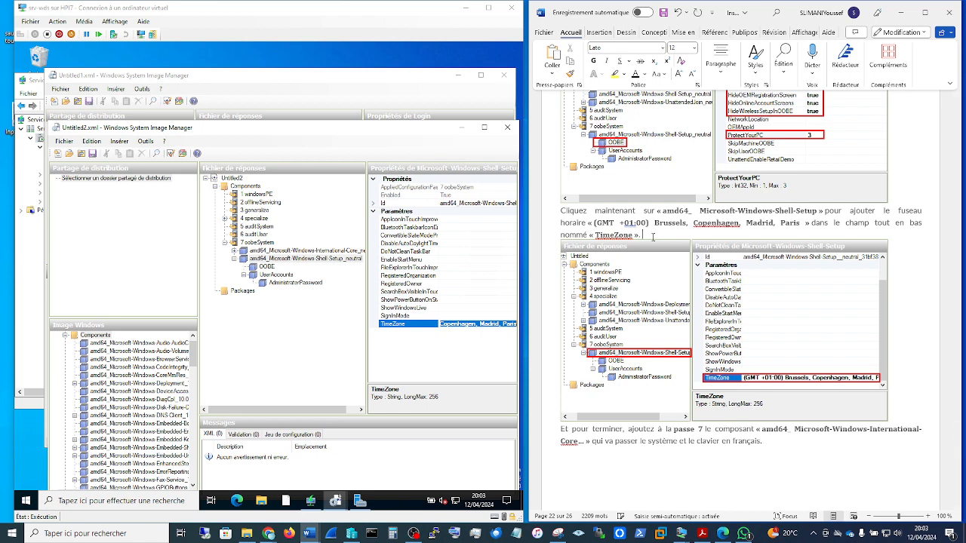
{"action": "key", "text": "ctrl+v"}
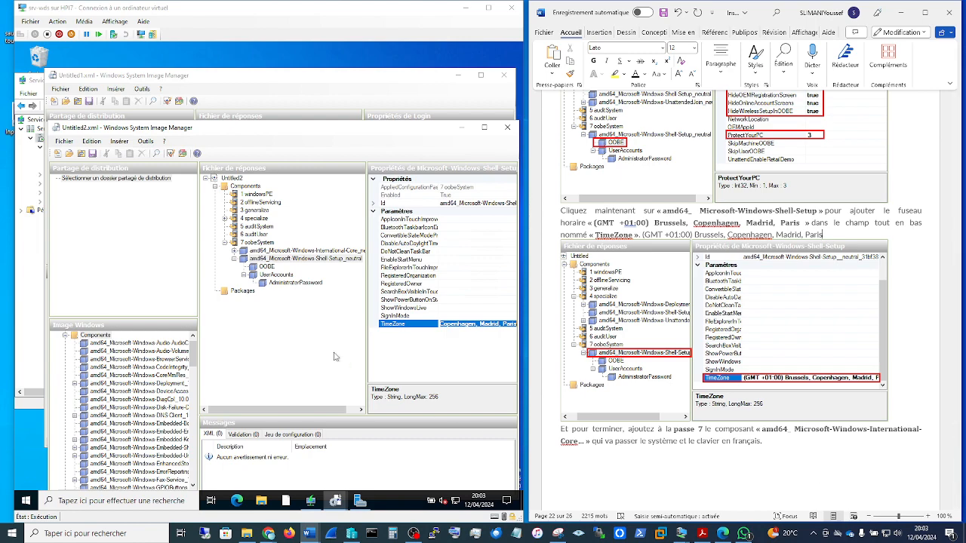
Step: Display the International-Core component of 7 oobeSystem and compare its locale and language parameters with the guide's fr-FR settings
{"action": "scroll", "coordinate": [740, 422], "scroll_direction": "down", "scroll_amount": 9}
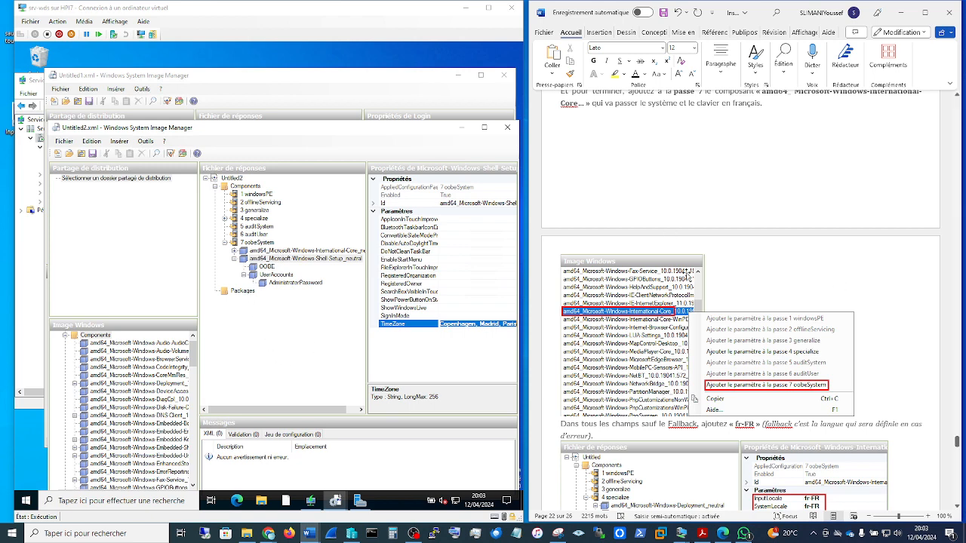
{"action": "scroll", "coordinate": [880, 157], "scroll_direction": "up", "scroll_amount": 1}
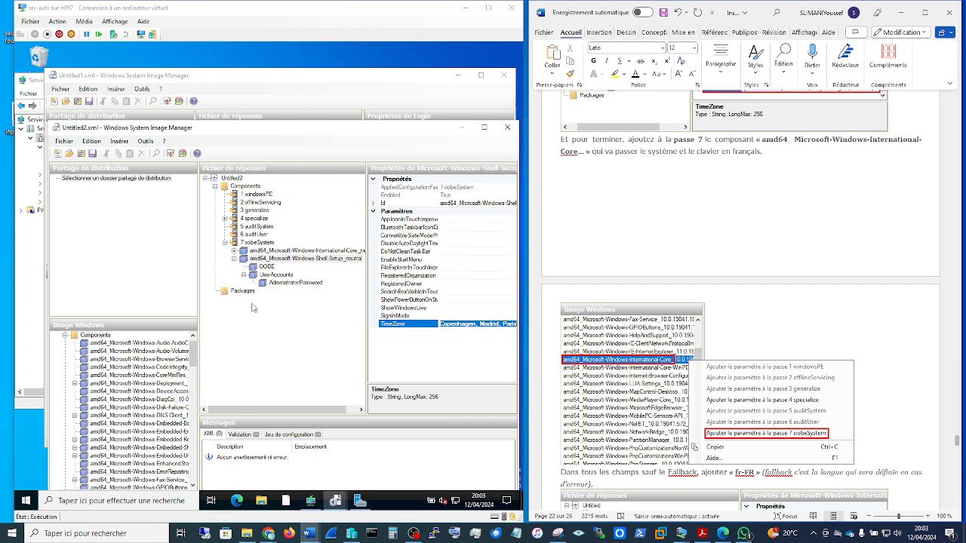
{"action": "left_click", "coordinate": [301, 253]}
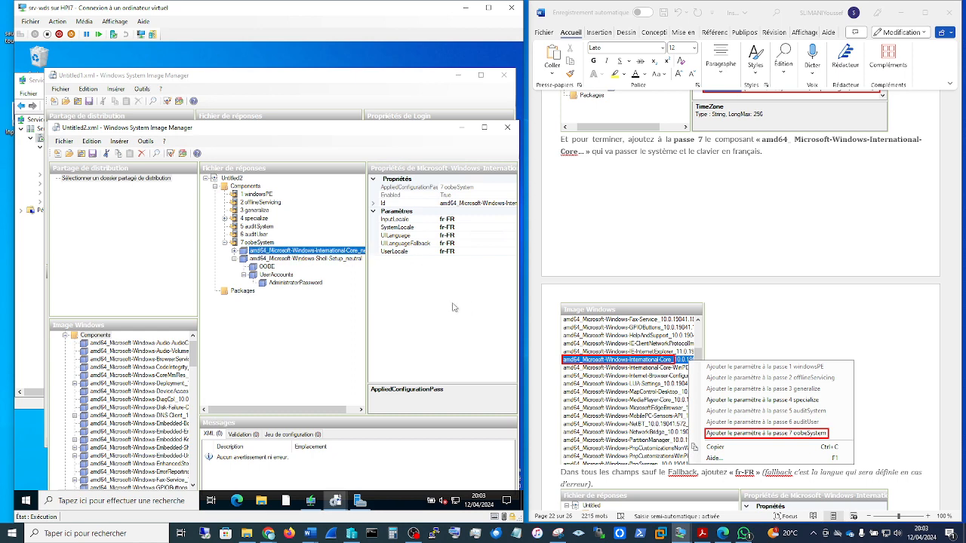
{"action": "scroll", "coordinate": [854, 305], "scroll_direction": "down", "scroll_amount": 1}
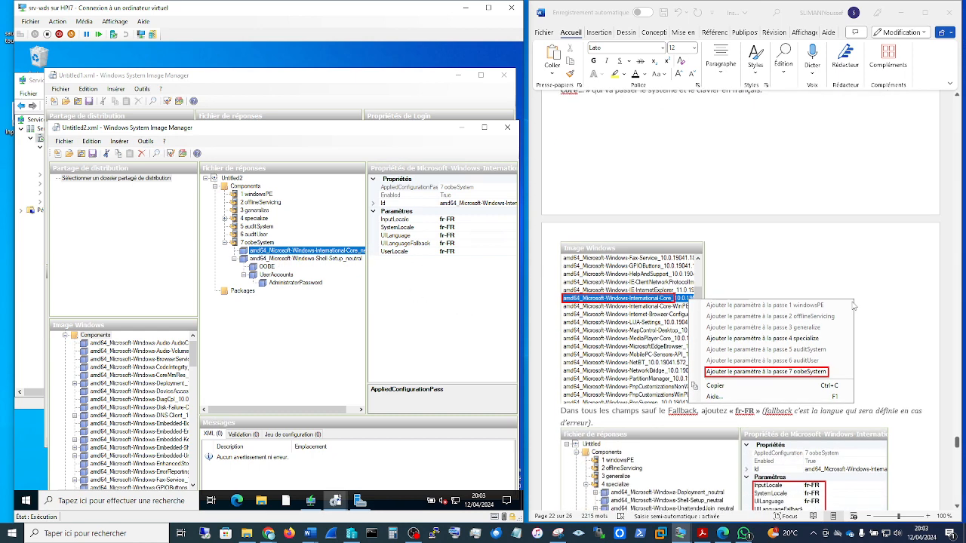
{"action": "scroll", "coordinate": [854, 305], "scroll_direction": "down", "scroll_amount": 2}
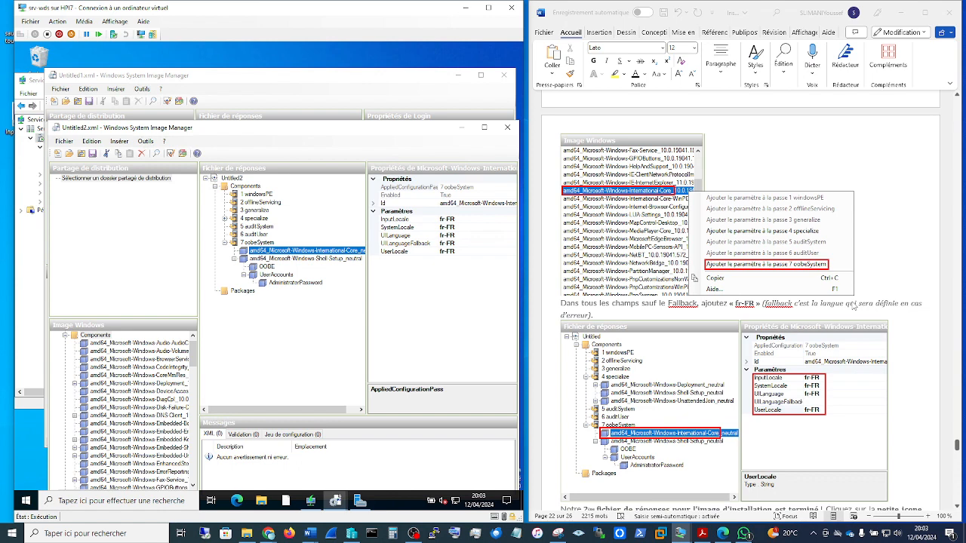
{"action": "scroll", "coordinate": [852, 304], "scroll_direction": "down", "scroll_amount": 1}
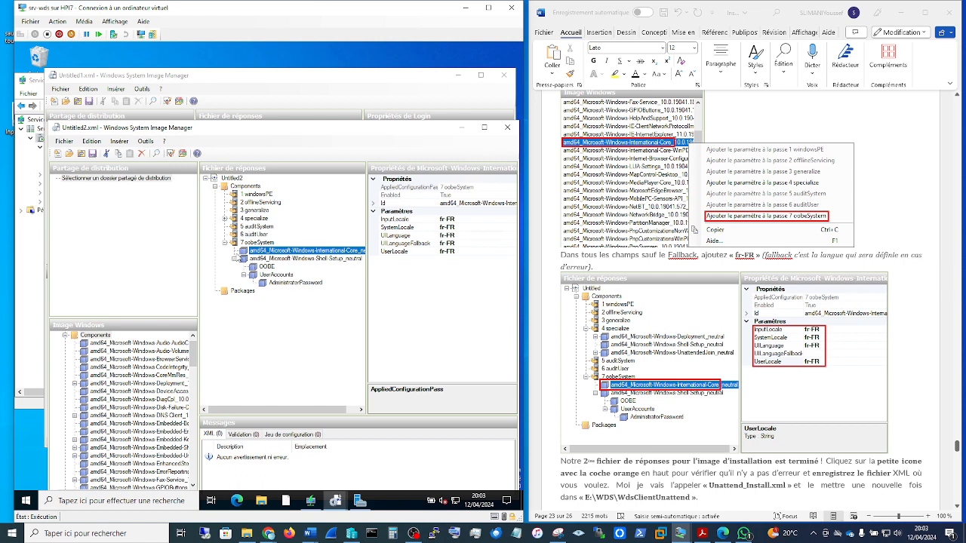
{"action": "left_click", "coordinate": [257, 252]}
Step: Validate the answer file, and view the save-as dialog for the WdsClientUnattend folder without saving
{"action": "scroll", "coordinate": [801, 384], "scroll_direction": "down", "scroll_amount": 6}
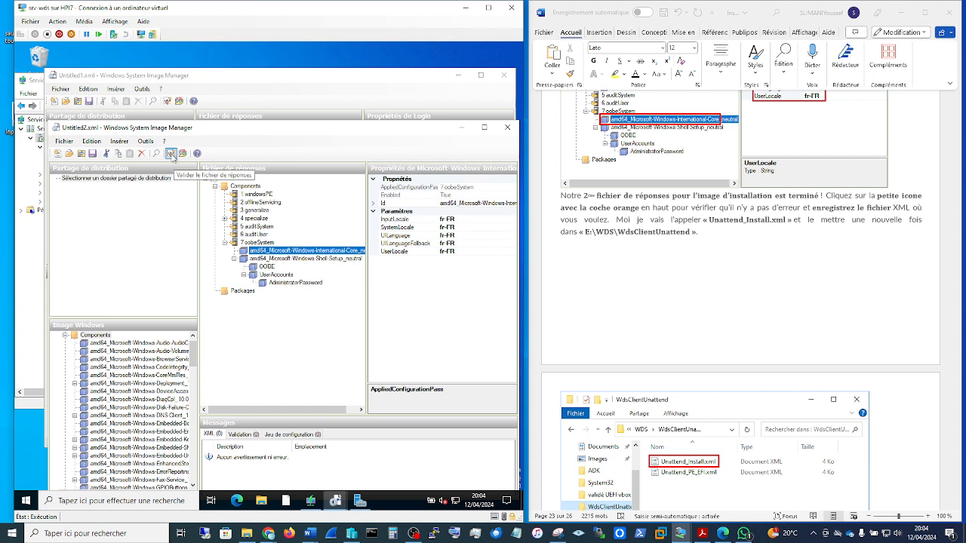
{"action": "left_click", "coordinate": [171, 154]}
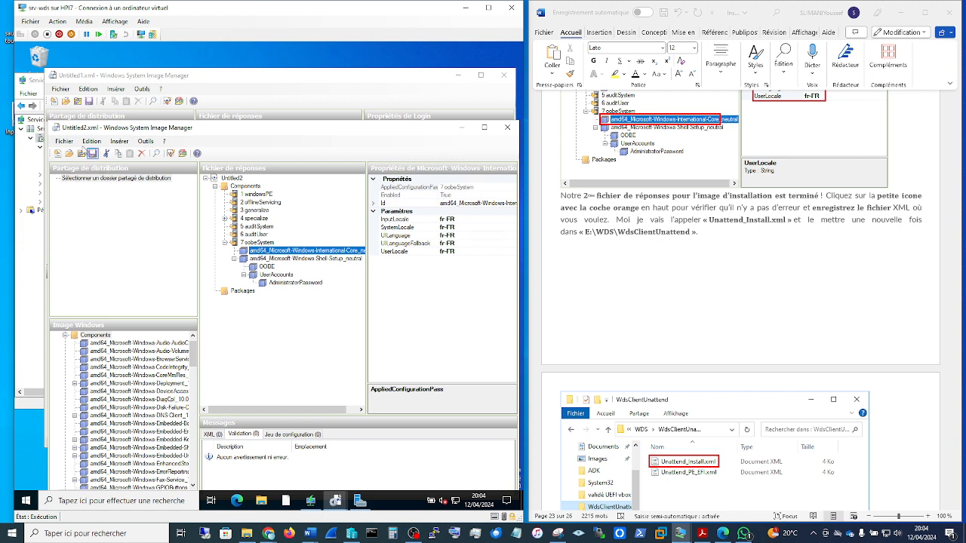
{"action": "left_click", "coordinate": [65, 142]}
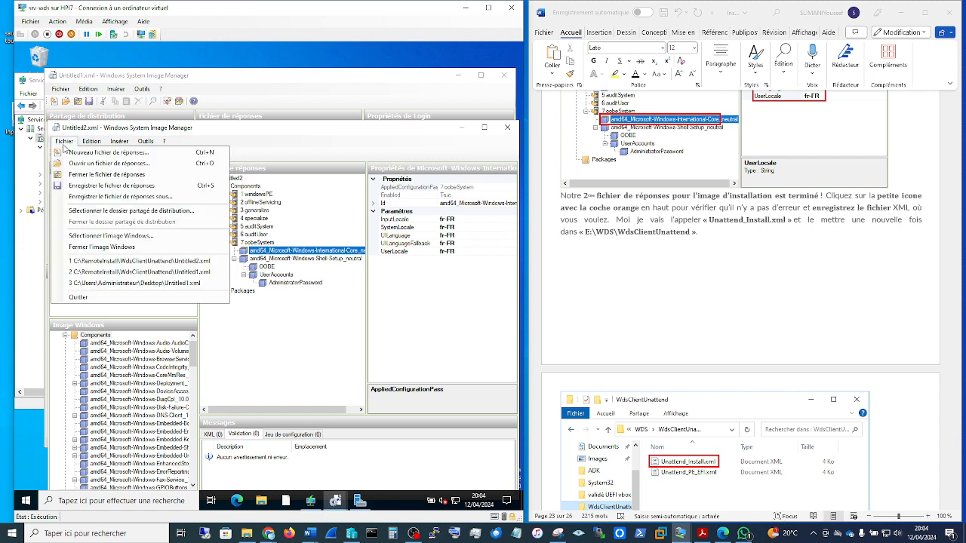
{"action": "left_click", "coordinate": [103, 197]}
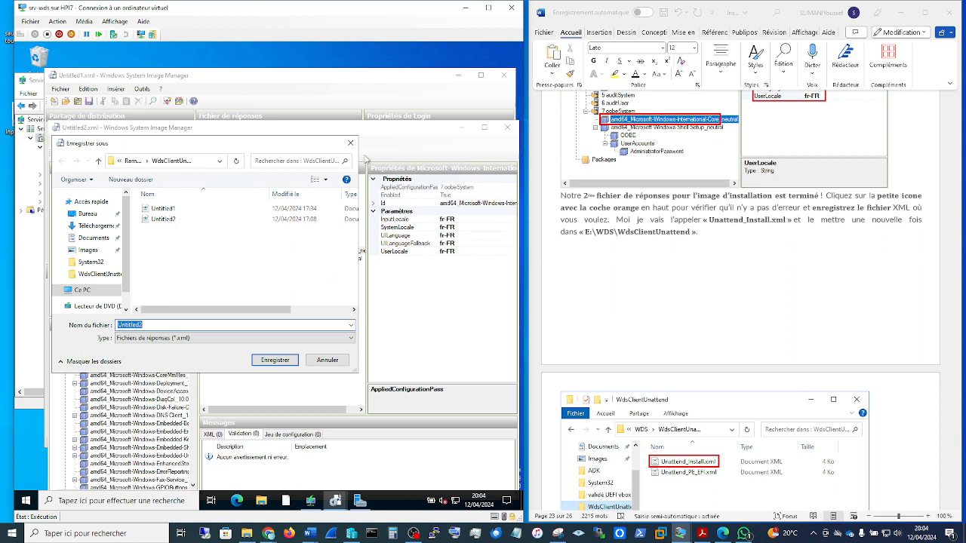
{"action": "left_click", "coordinate": [352, 144]}
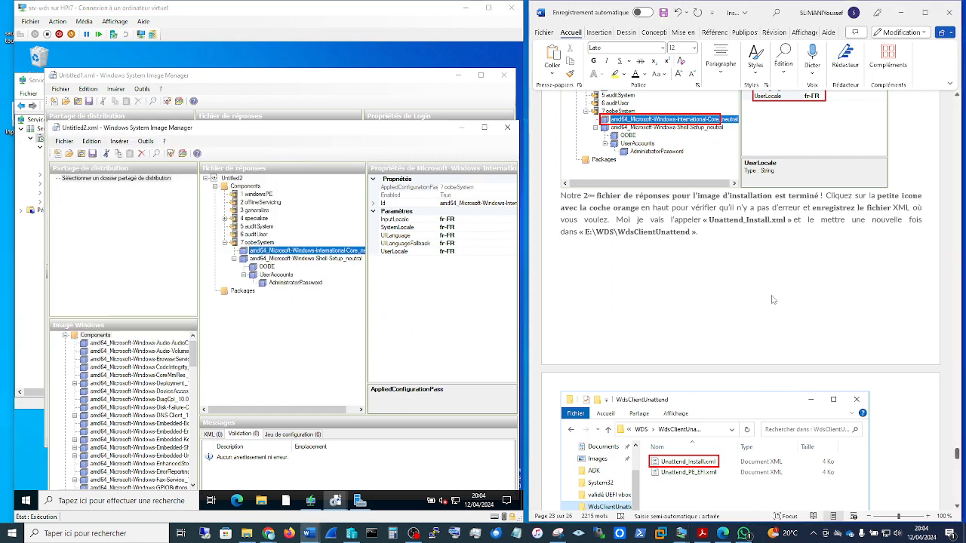
Step: Read the guide's final instructions on declaring the answer file in WDS, and display the Windows10Pro image of the windows10 group in Windows Deployment Services
{"action": "scroll", "coordinate": [772, 298], "scroll_direction": "down", "scroll_amount": 5}
{"action": "scroll", "coordinate": [772, 298], "scroll_direction": "down", "scroll_amount": 7}
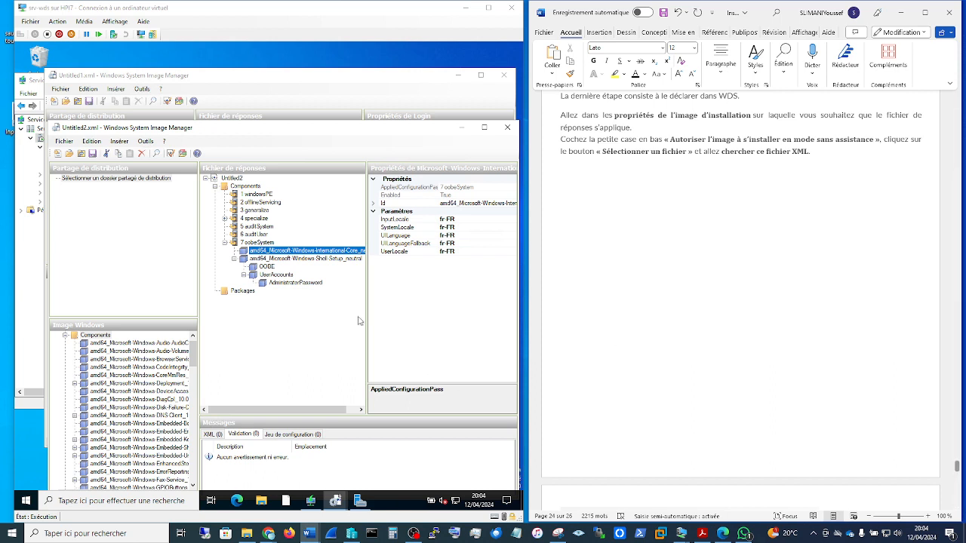
{"action": "left_click", "coordinate": [313, 509]}
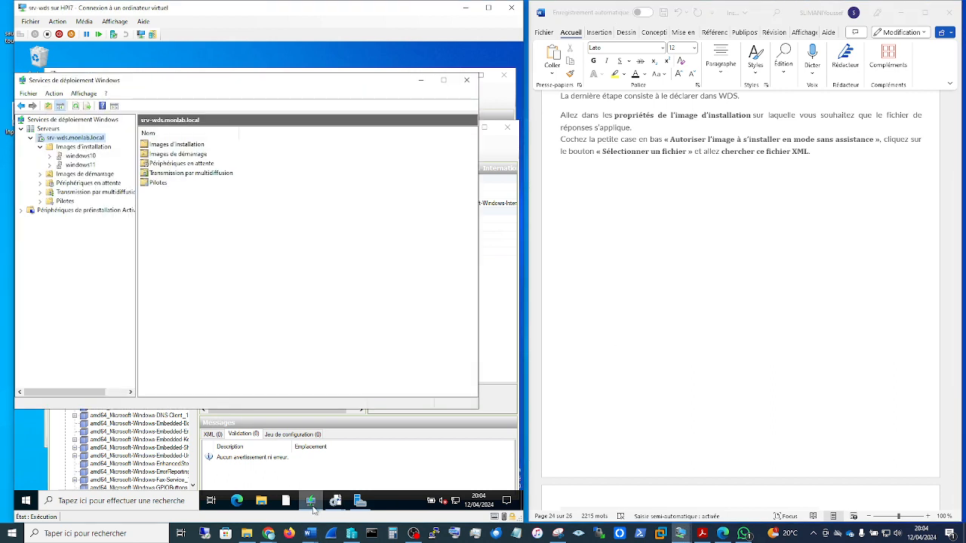
{"action": "left_click", "coordinate": [80, 158]}
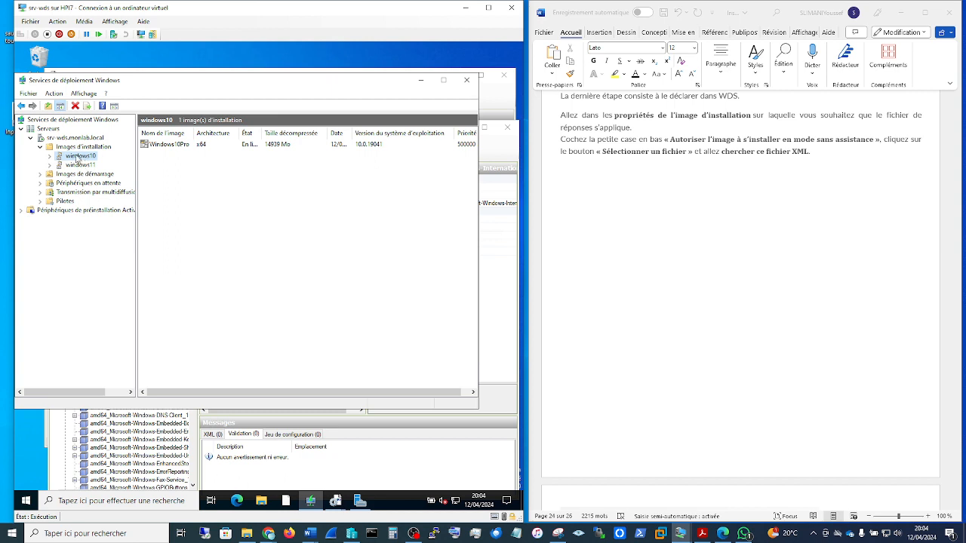
{"action": "left_click", "coordinate": [161, 144]}
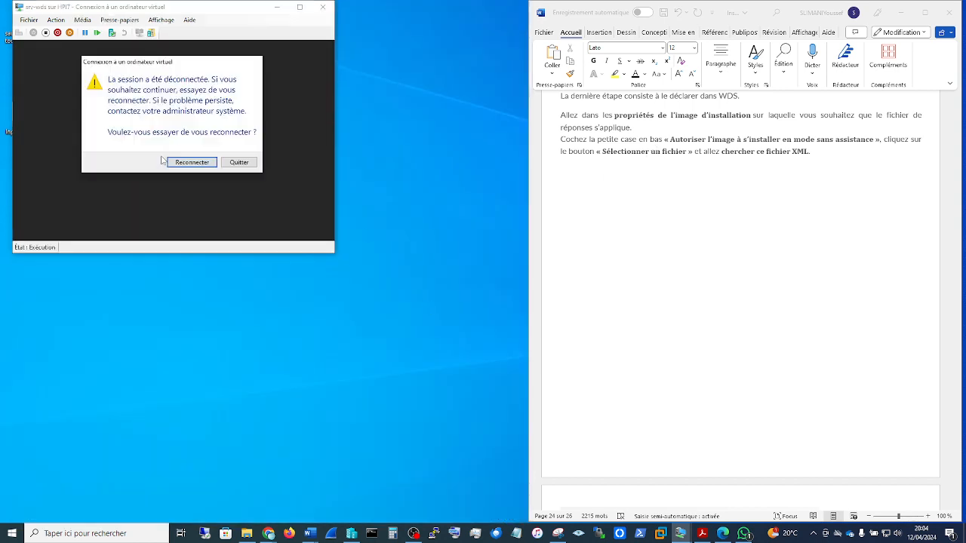
Step: Reconnect to the srv-wds virtual machine and start it again once it has shut down
{"action": "left_click", "coordinate": [196, 162]}
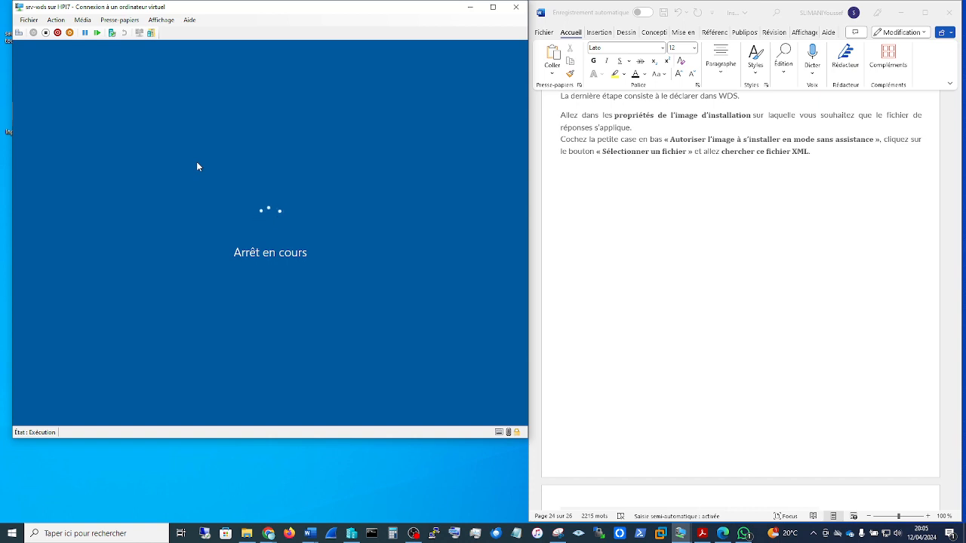
{"action": "key", "text": "alt+Tab"}
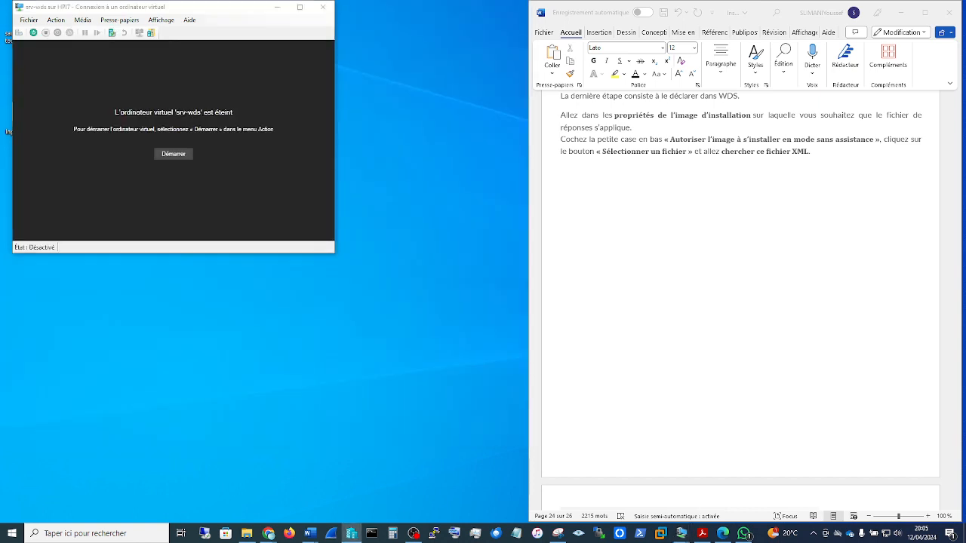
{"action": "left_click", "coordinate": [177, 158]}
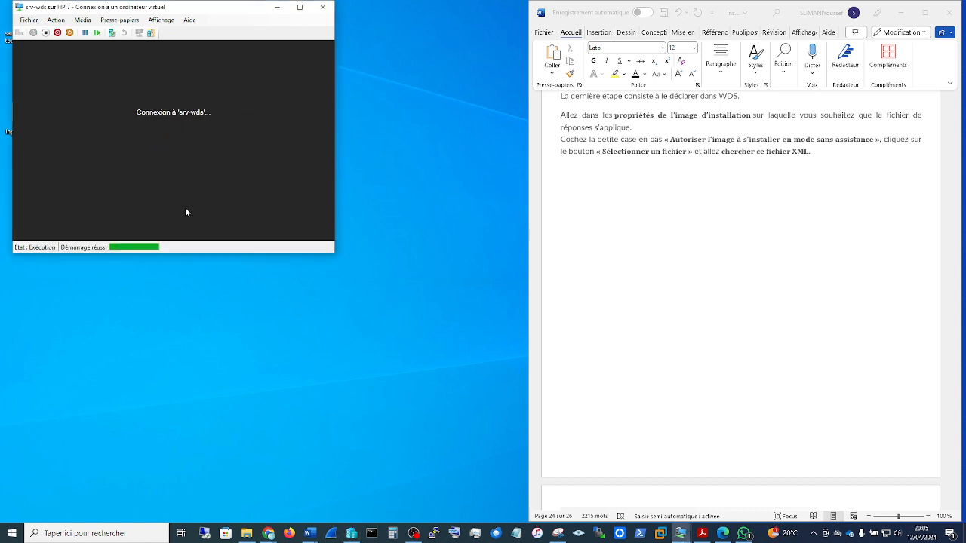
{"action": "left_click", "coordinate": [720, 256]}
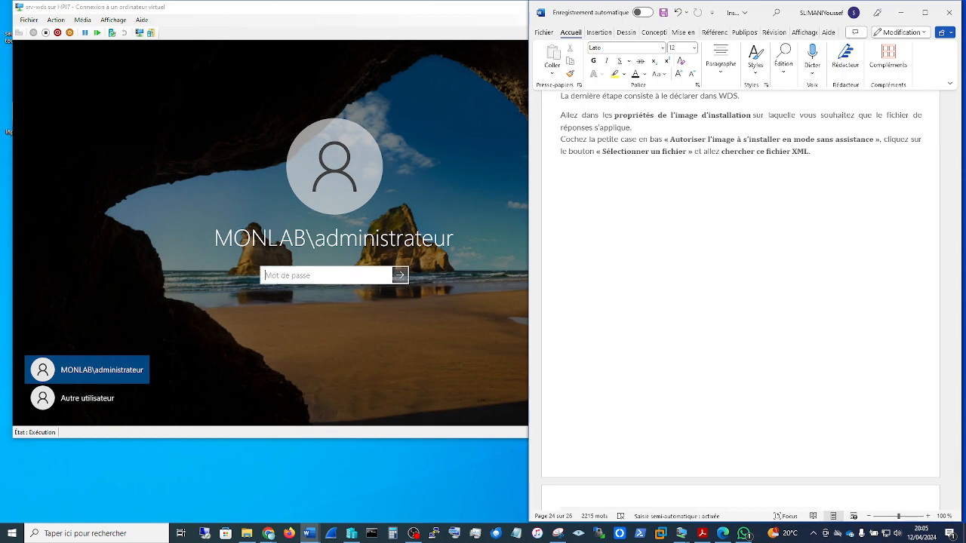
Step: Sign in to srv-wds as MONLAB\administrateur by entering the account password
{"action": "left_click", "coordinate": [333, 276]}
{"action": "type", "text": "*****"}
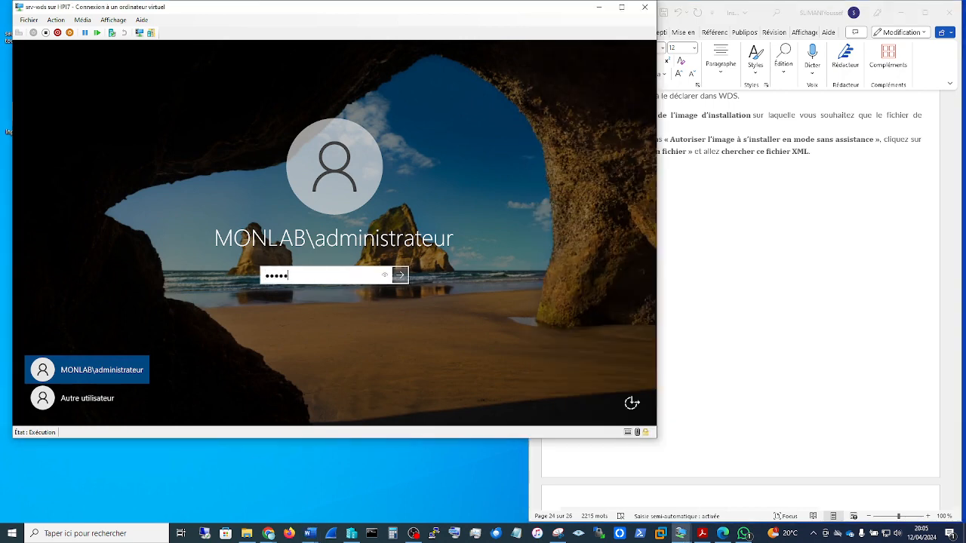
{"action": "type", "text": "******"}
{"action": "key", "text": "Return"}
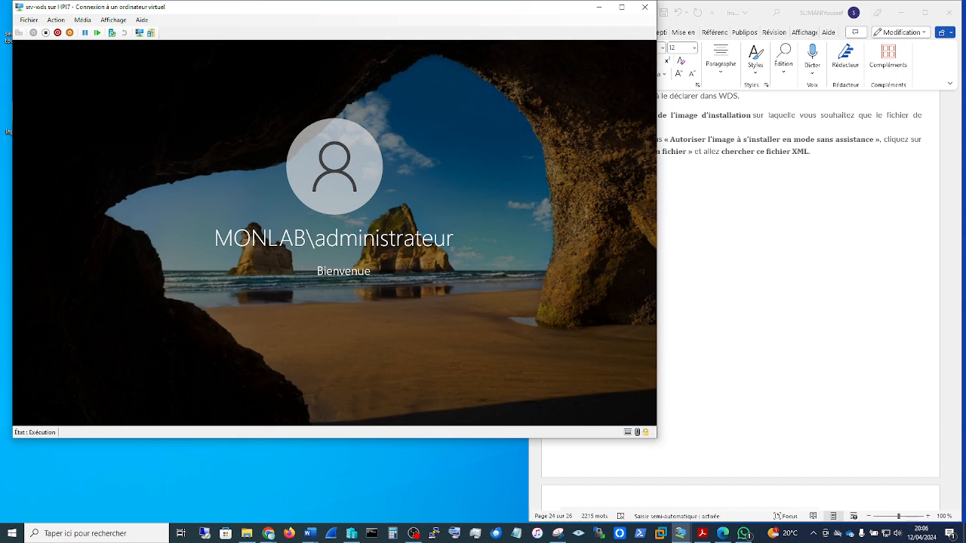
Step: Switch to the ADDS1 virtual machine and check its startup state
{"action": "key", "text": "alt+Tab"}
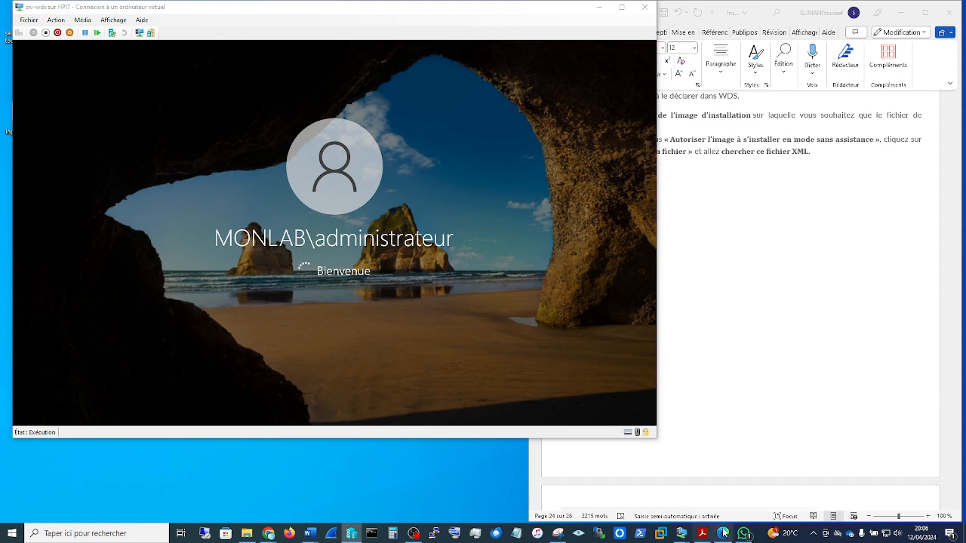
{"action": "mouse_move", "coordinate": [679, 537]}
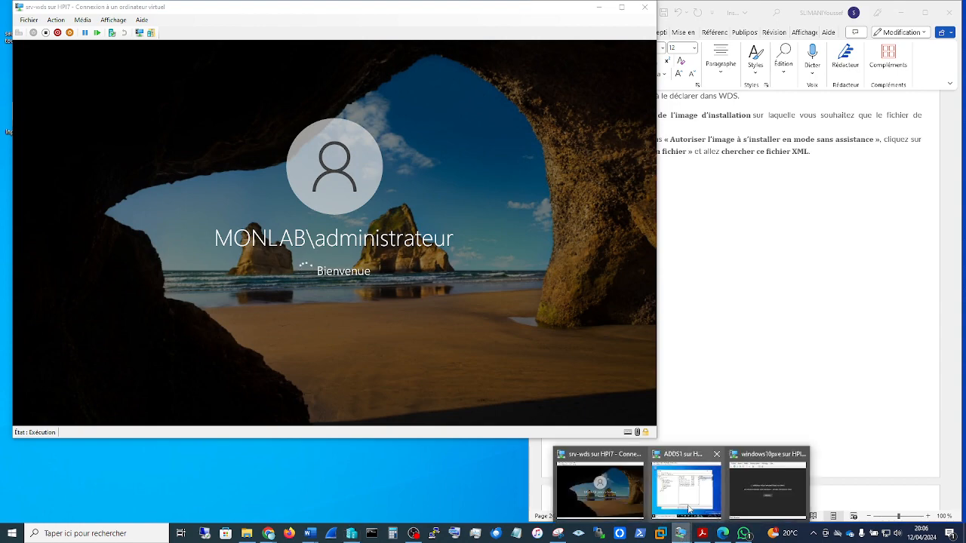
{"action": "mouse_move", "coordinate": [685, 498]}
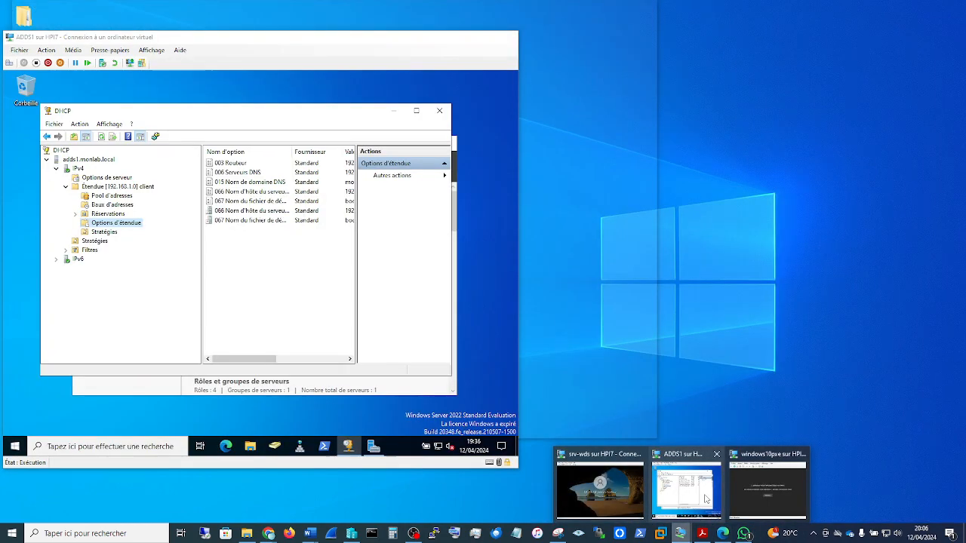
{"action": "left_click", "coordinate": [705, 498]}
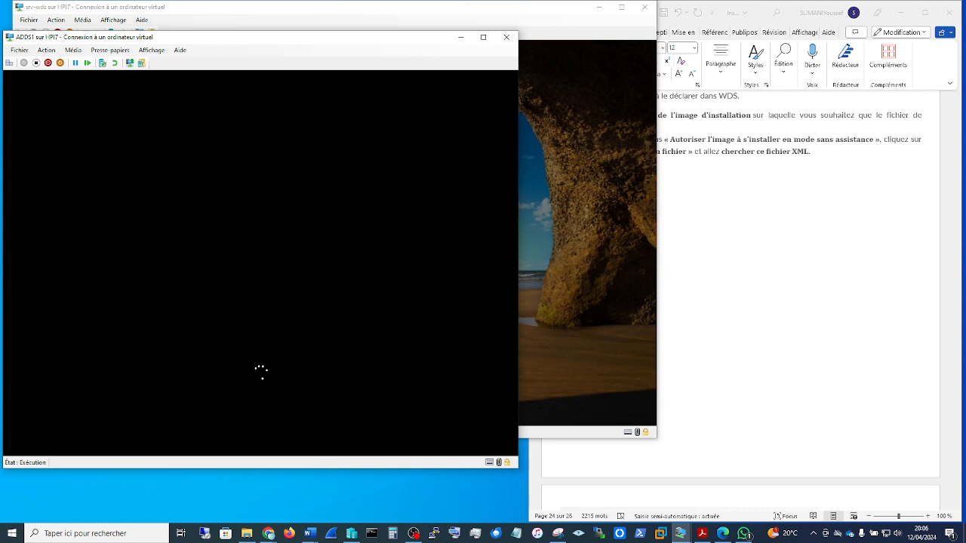
Step: Narrow the srv-wds window to fit beside the Word guide, and open Windows Deployment Services on that server
{"action": "left_click", "coordinate": [447, 23]}
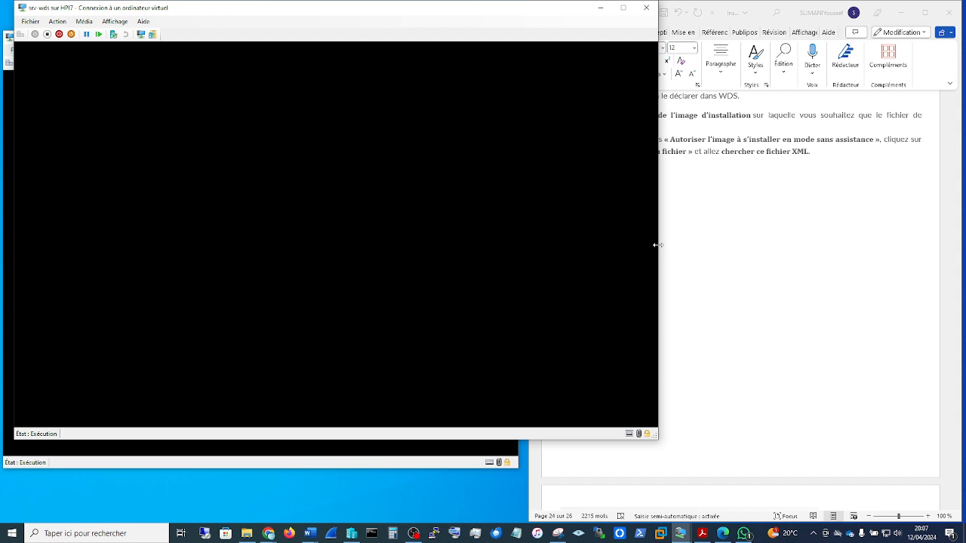
{"action": "left_click_drag", "start_coordinate": [655, 246], "coordinate": [518, 288]}
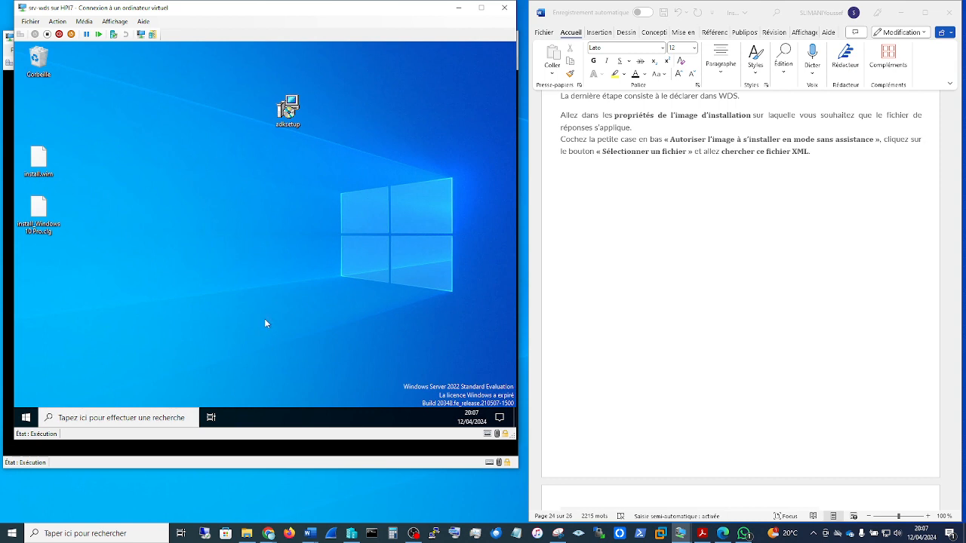
{"action": "scroll", "coordinate": [736, 321], "scroll_direction": "up", "scroll_amount": 3}
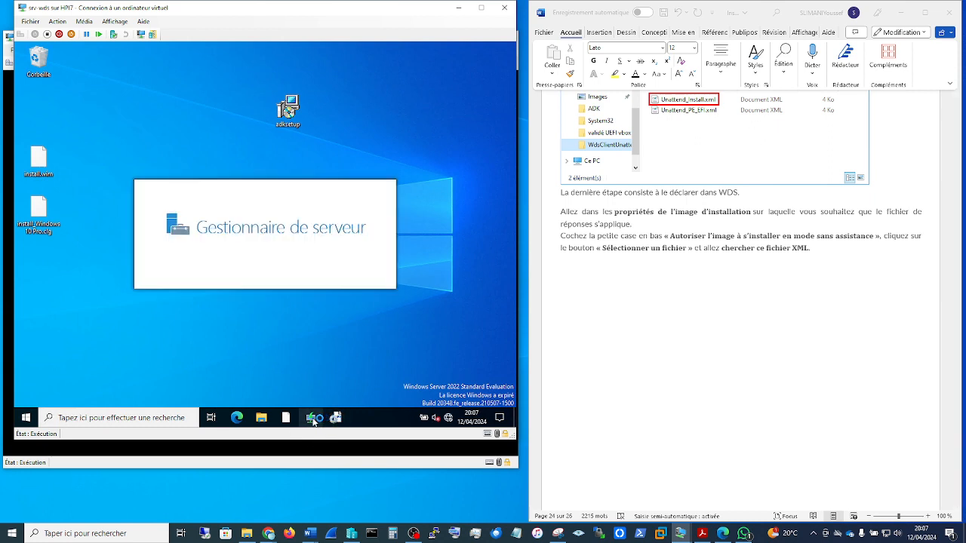
{"action": "left_click", "coordinate": [313, 422]}
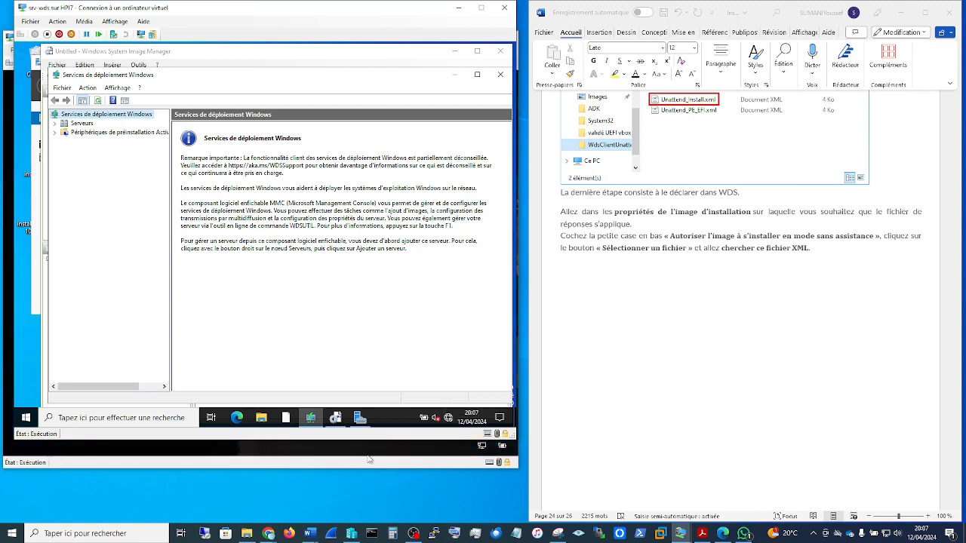
Step: Unlock the ADDS1 virtual machine and sign in as MONLAB\administrateur with the account password
{"action": "left_click", "coordinate": [366, 453]}
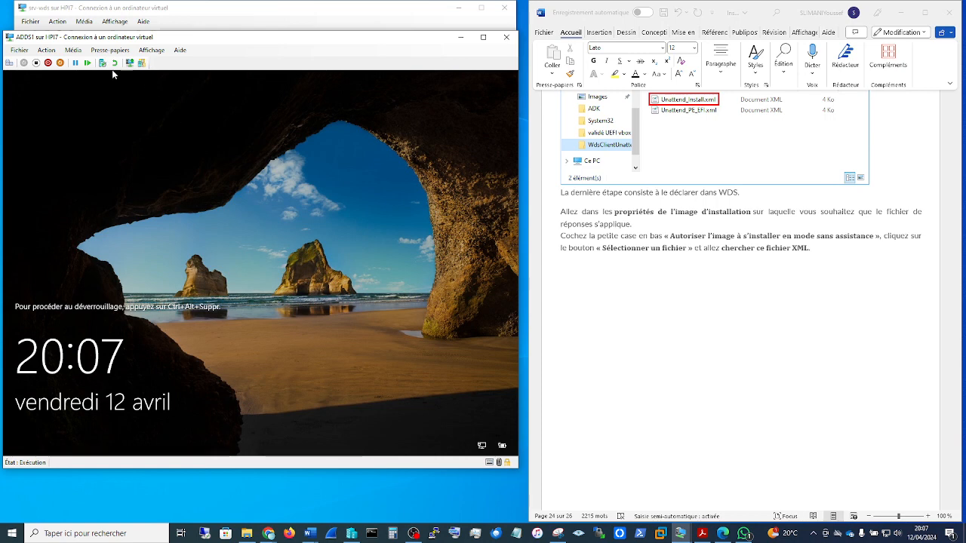
{"action": "left_click", "coordinate": [46, 50]}
{"action": "left_click", "coordinate": [62, 63]}
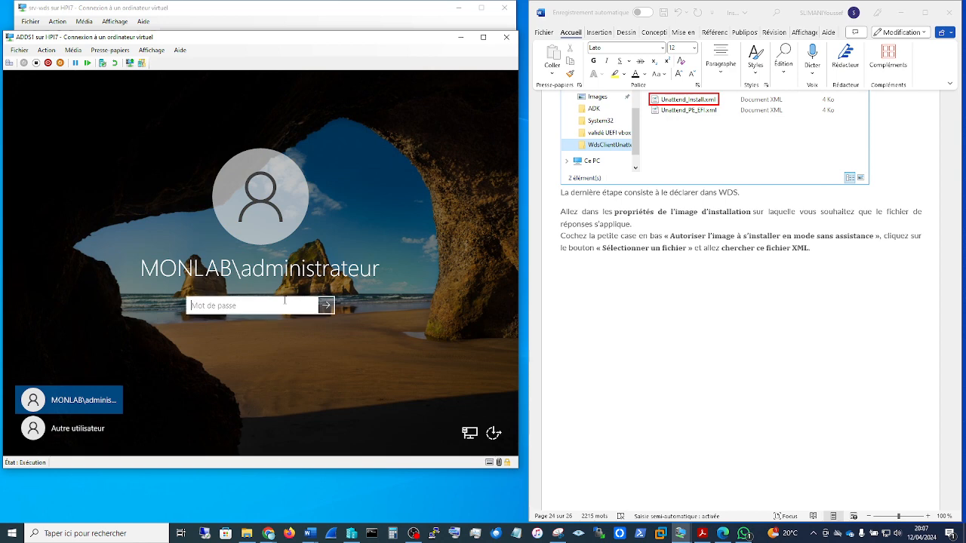
{"action": "type", "text": "Pa"}
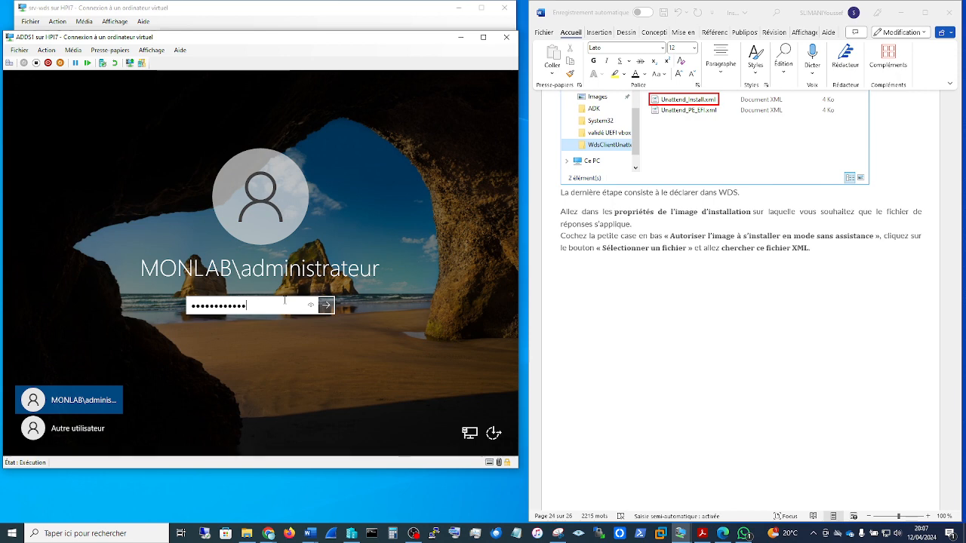
{"action": "key", "text": "Return"}
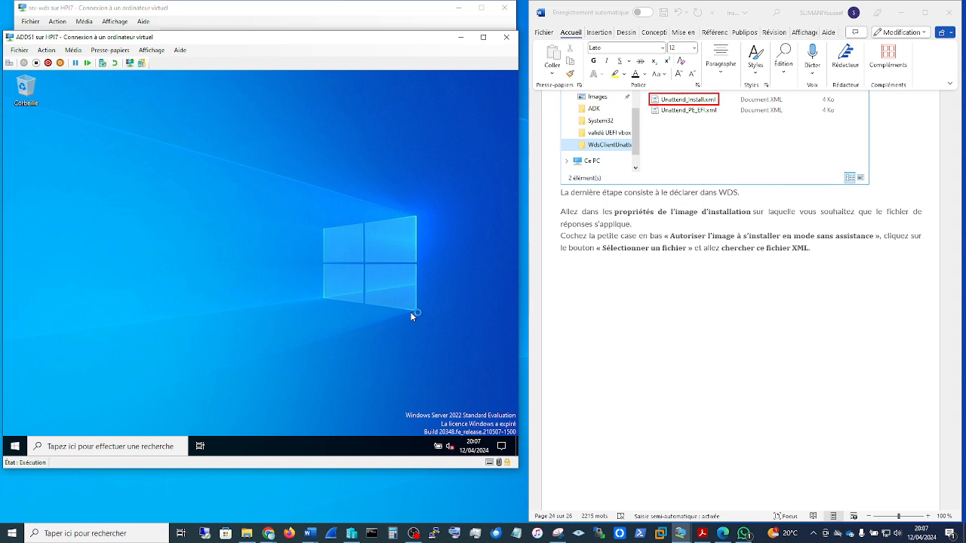
Step: Return to srv-wds, expand the servers in Windows Deployment Services, and refresh srv-wds.monlab.local
{"action": "left_click", "coordinate": [377, 9]}
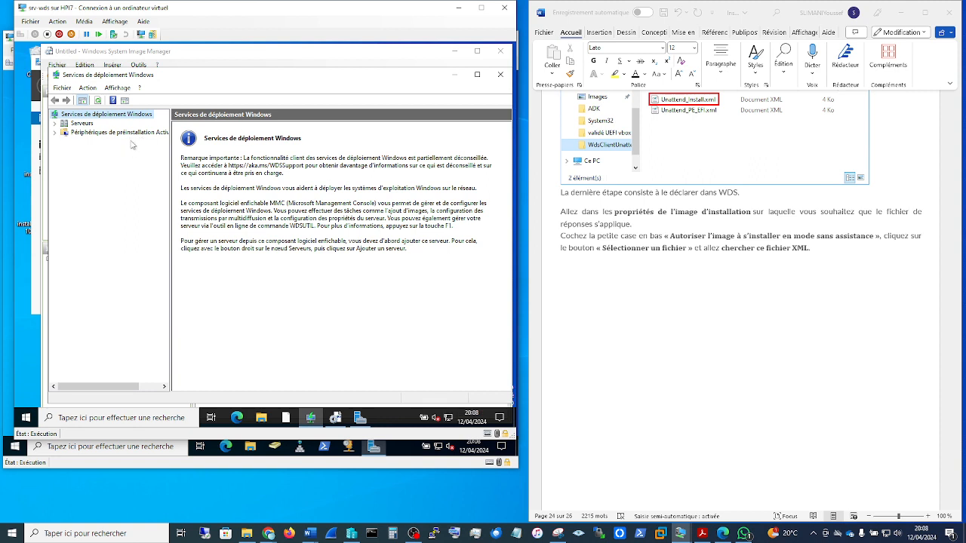
{"action": "left_click", "coordinate": [54, 123]}
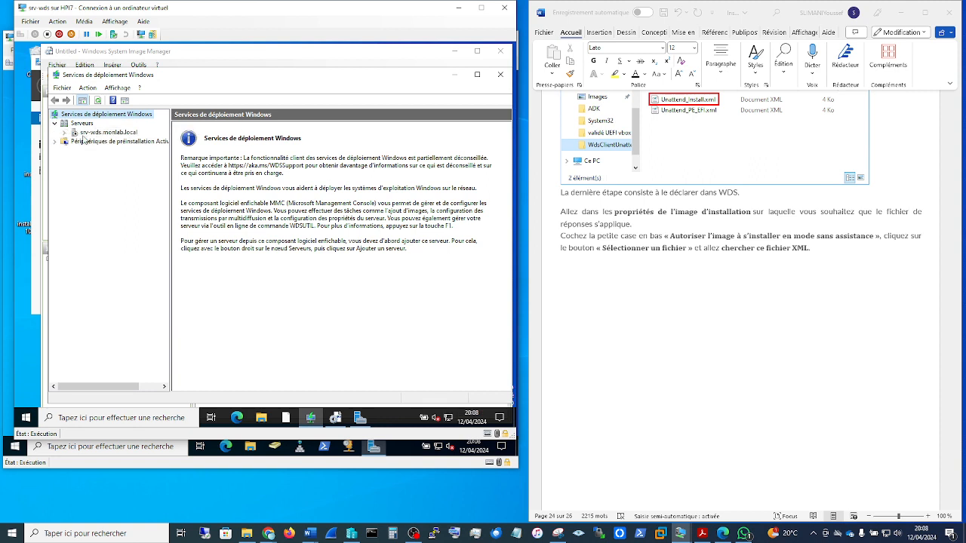
{"action": "left_click", "coordinate": [105, 132]}
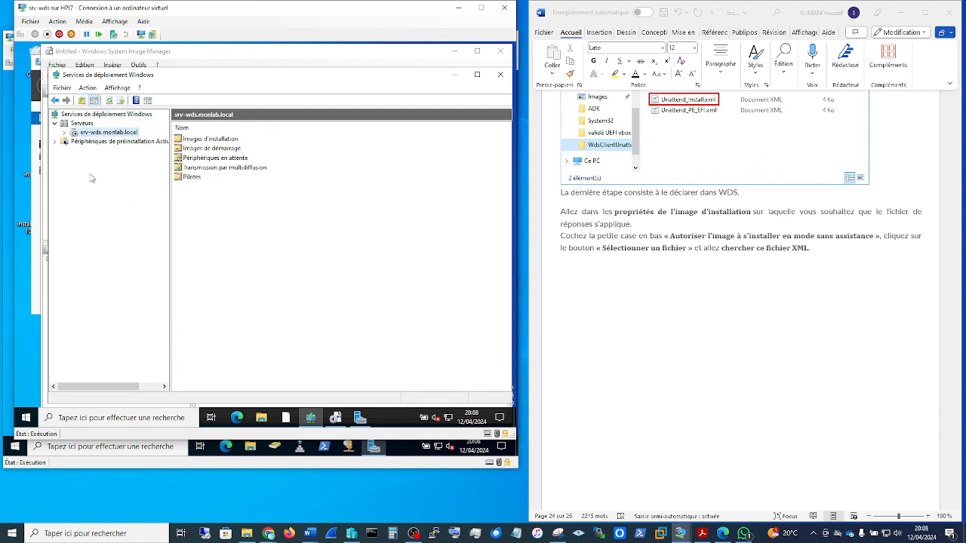
{"action": "right_click", "coordinate": [97, 132]}
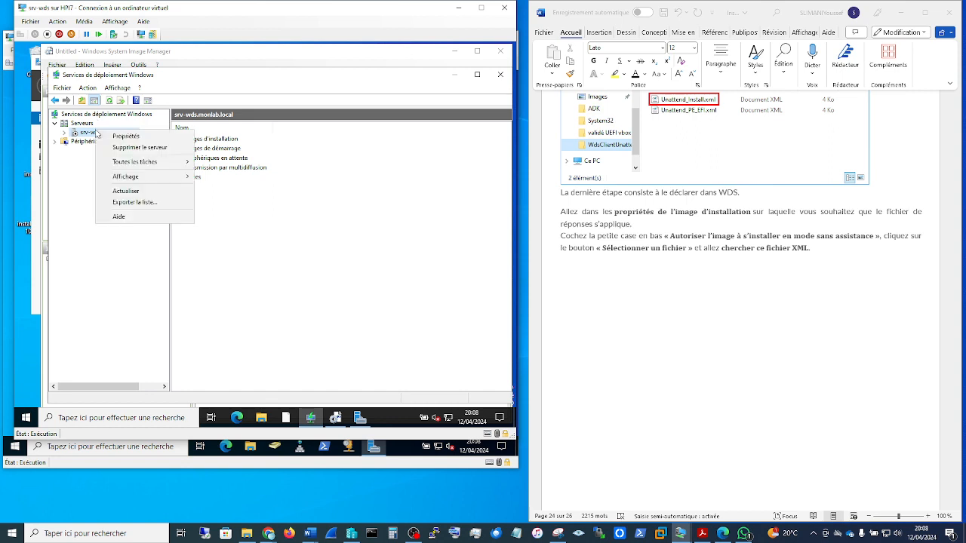
{"action": "left_click", "coordinate": [125, 191]}
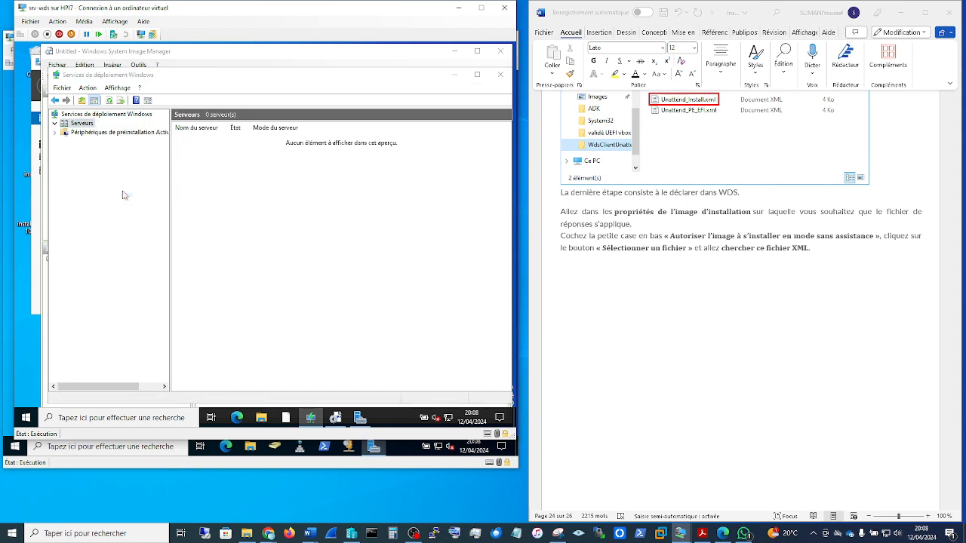
{"action": "right_click", "coordinate": [86, 134]}
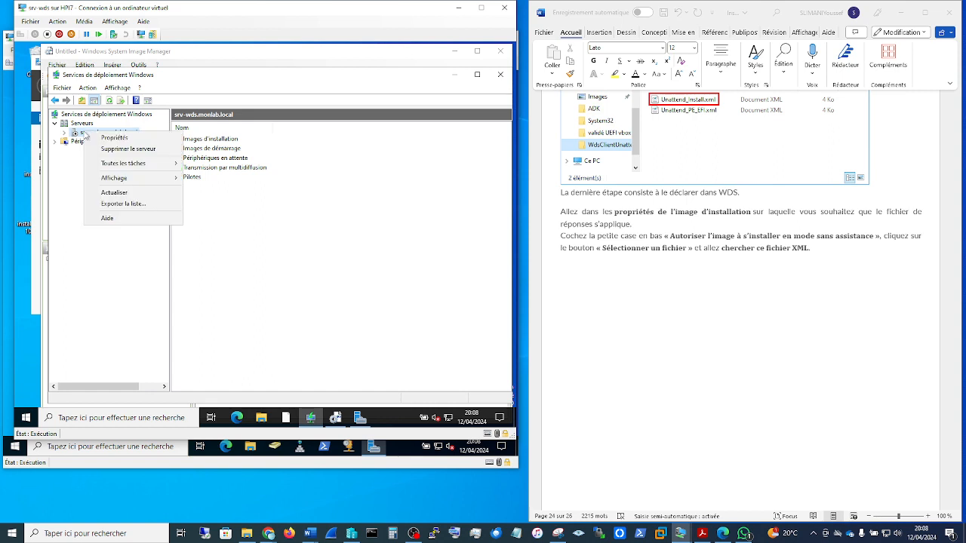
{"action": "left_click", "coordinate": [126, 192]}
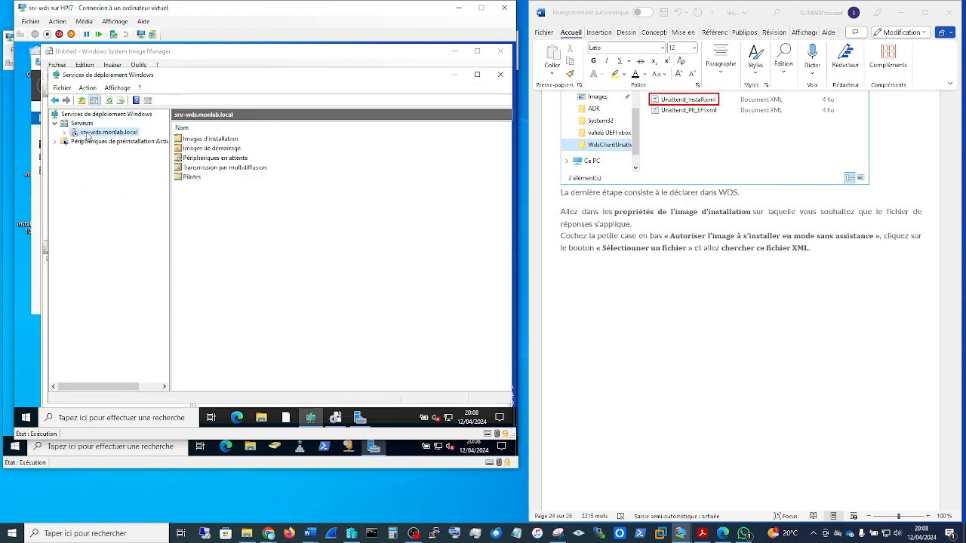
Step: Start the deployment services on srv-wds.monlab.local and dismiss the message
{"action": "right_click", "coordinate": [87, 135]}
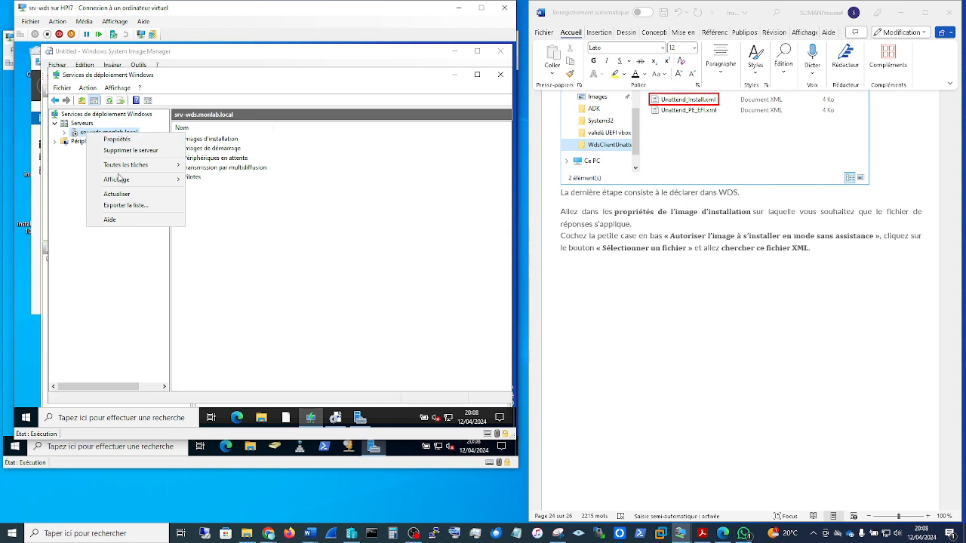
{"action": "mouse_move", "coordinate": [129, 168]}
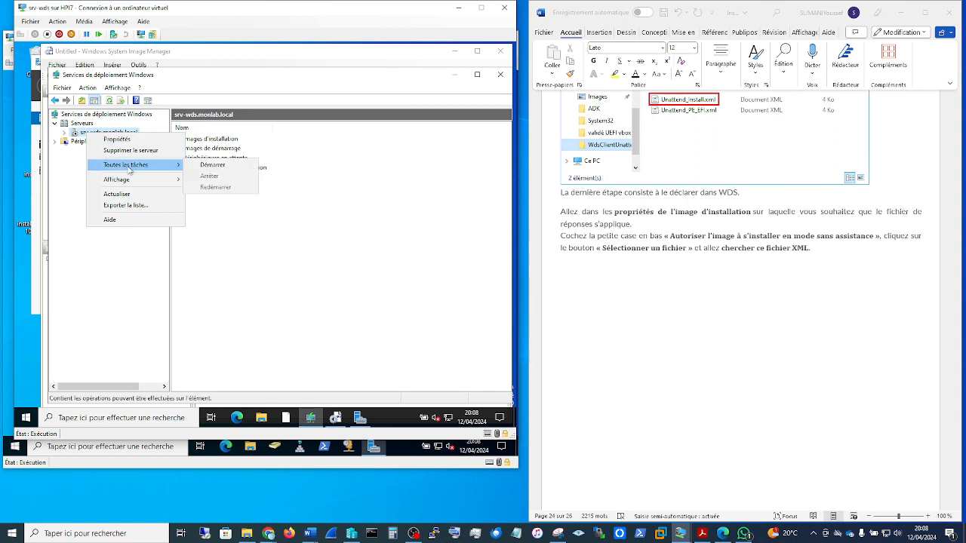
{"action": "left_click", "coordinate": [217, 165]}
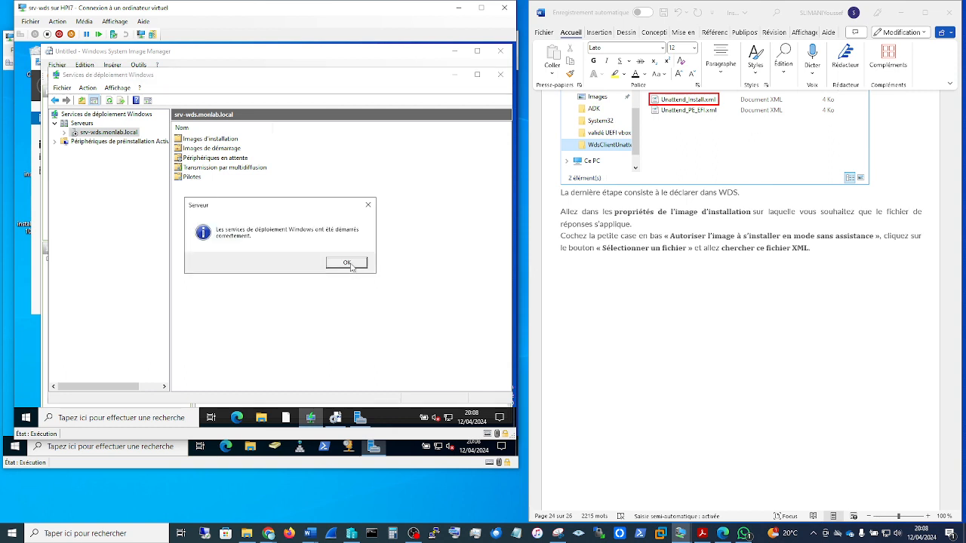
{"action": "left_click", "coordinate": [347, 263]}
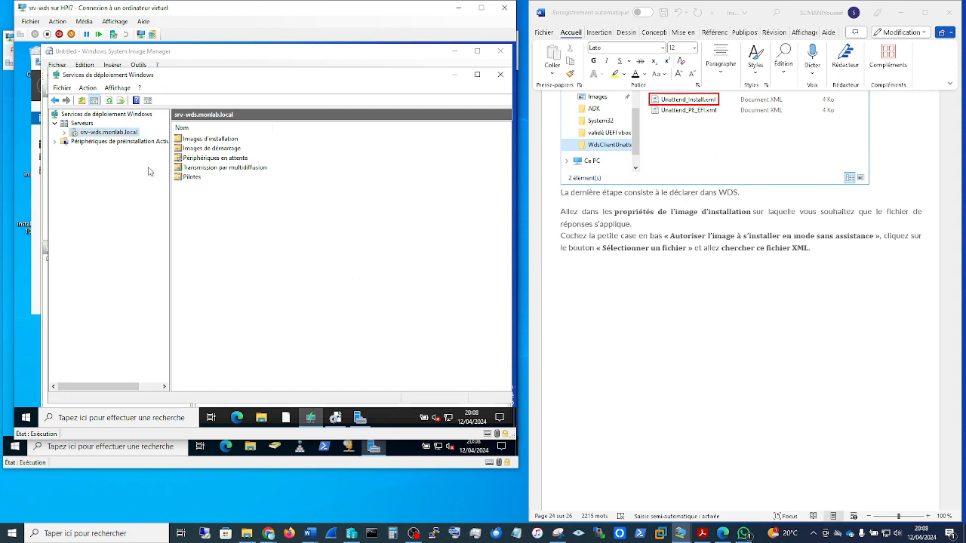
Step: Expand the installation images of srv-wds.monlab.local and select the Windows10Pro image in the windows10 group
{"action": "left_click", "coordinate": [64, 132]}
{"action": "left_click", "coordinate": [73, 141]}
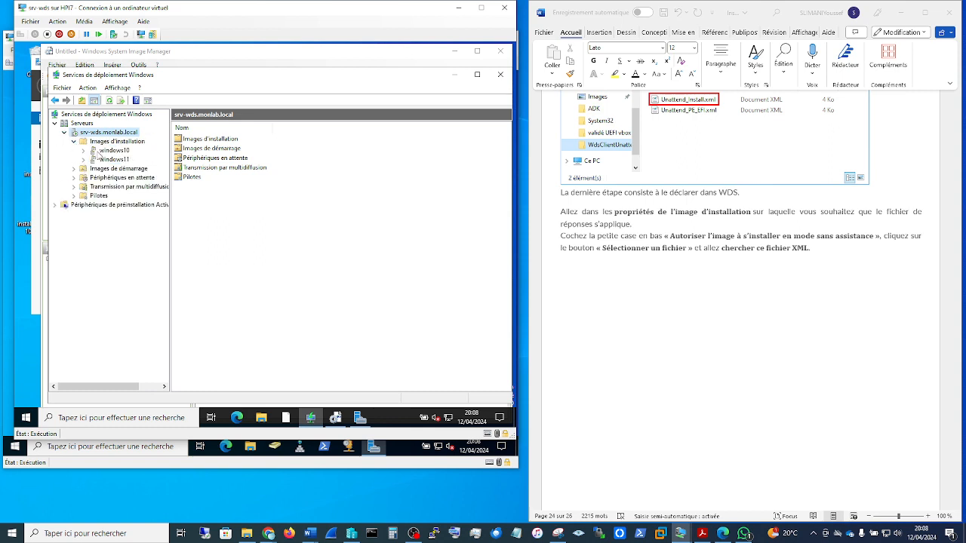
{"action": "left_click", "coordinate": [109, 150]}
{"action": "left_click", "coordinate": [200, 142]}
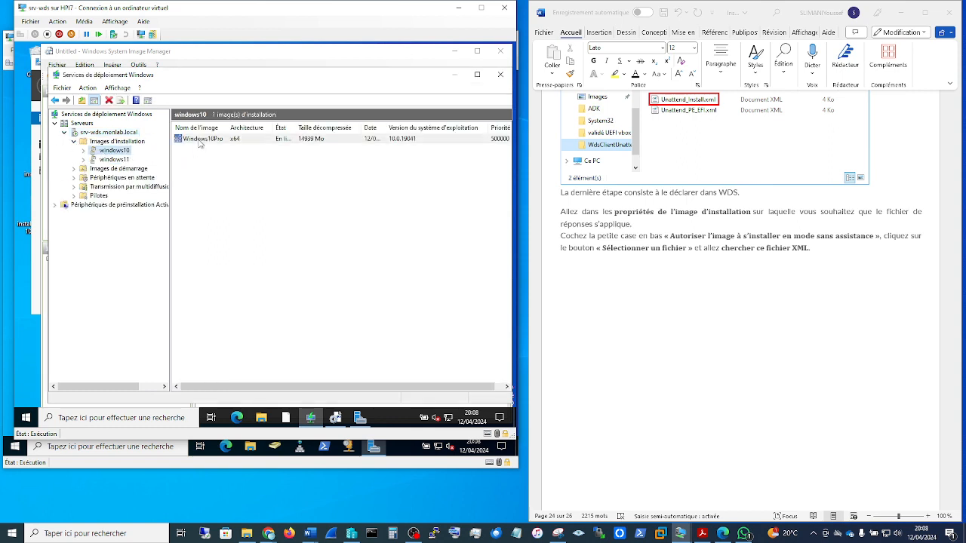
Step: Check the unattended-install setting in the Windows10Pro image properties, browse WdsClientUnattend for Untitled2, and close without applying
{"action": "right_click", "coordinate": [200, 143]}
{"action": "left_click", "coordinate": [220, 151]}
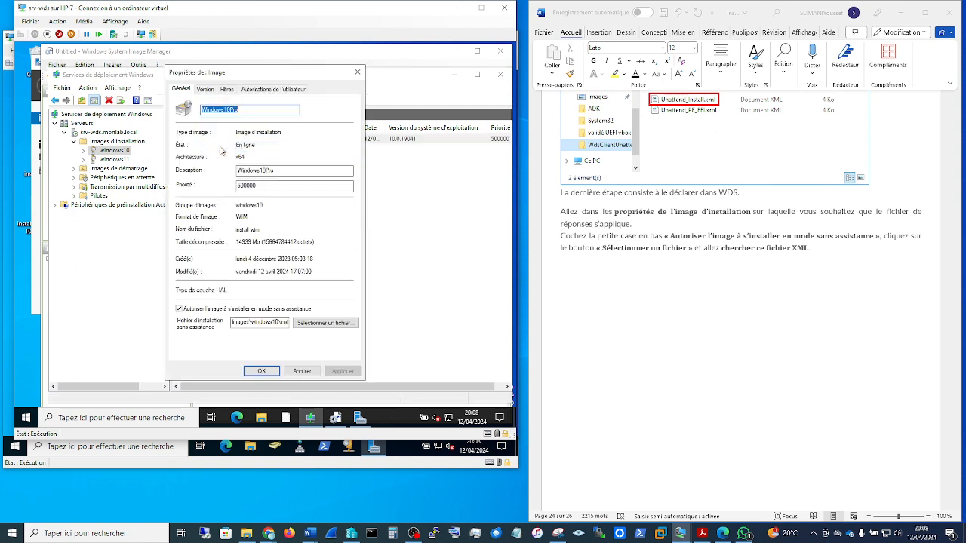
{"action": "key", "text": "ctrl+v"}
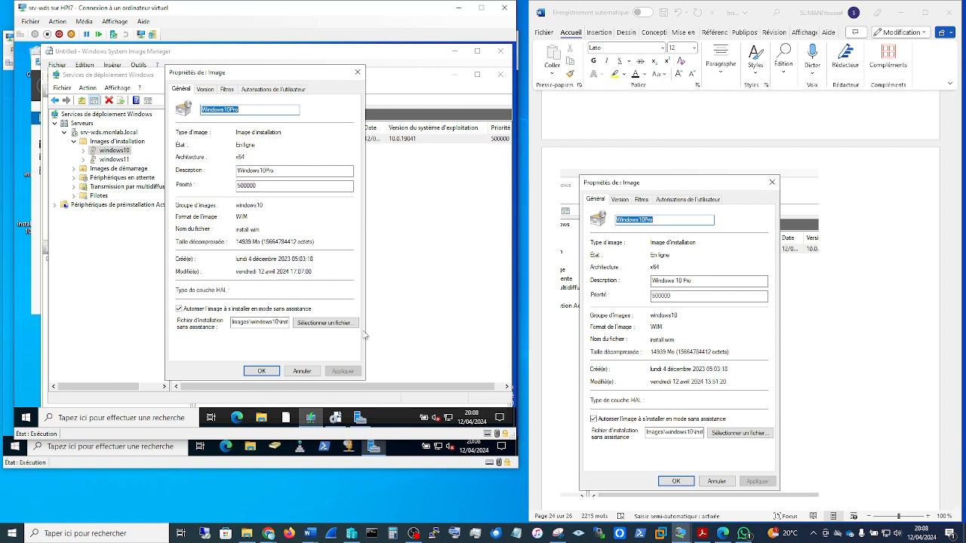
{"action": "left_click", "coordinate": [326, 323]}
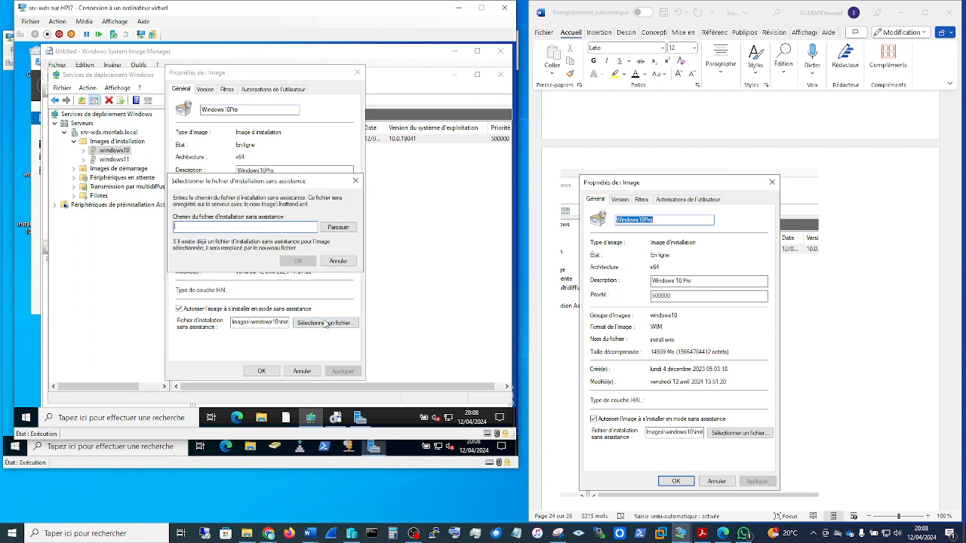
{"action": "left_click", "coordinate": [338, 227]}
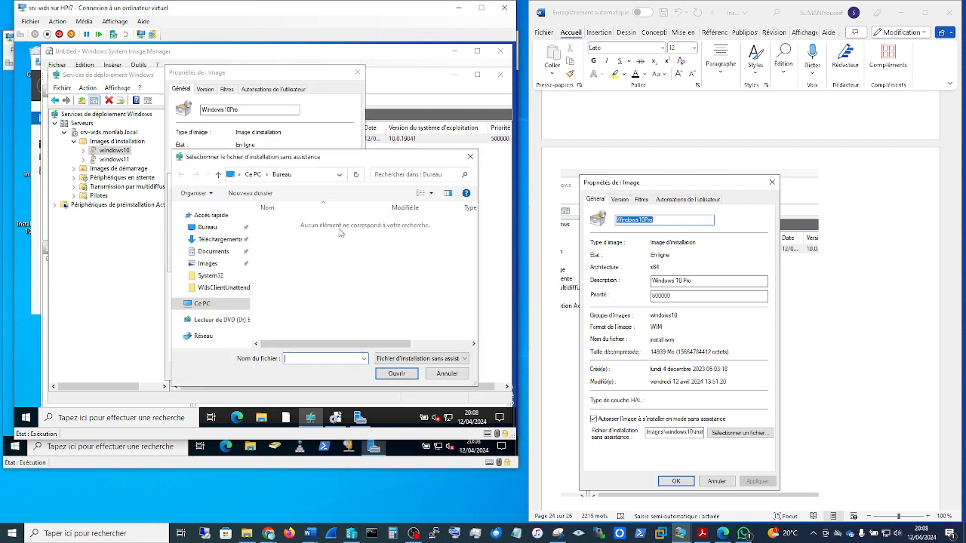
{"action": "left_click", "coordinate": [222, 290]}
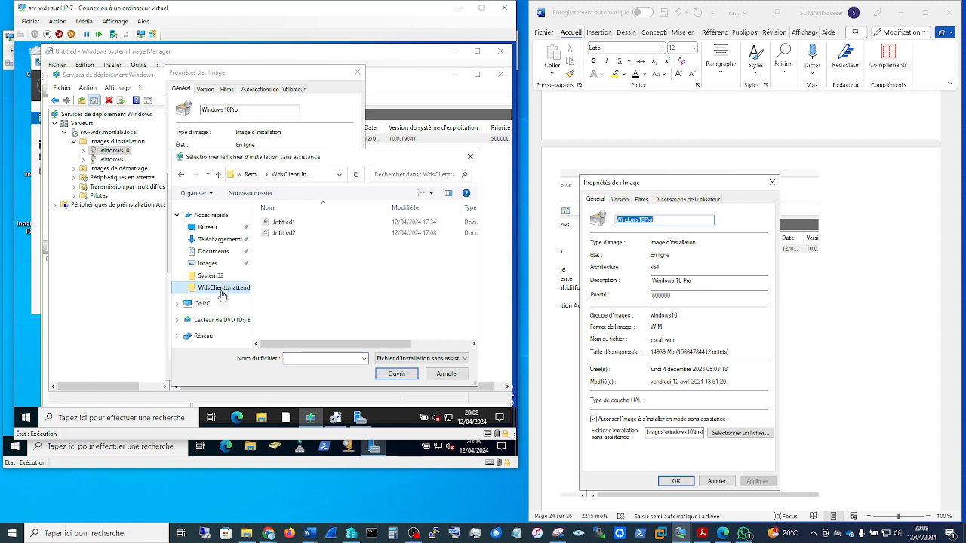
{"action": "left_click", "coordinate": [291, 233]}
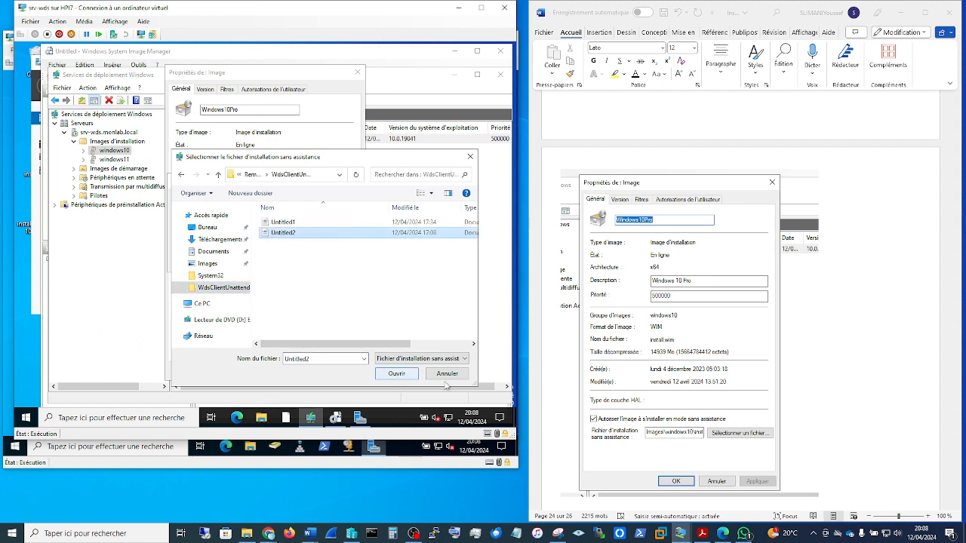
{"action": "left_click", "coordinate": [397, 373]}
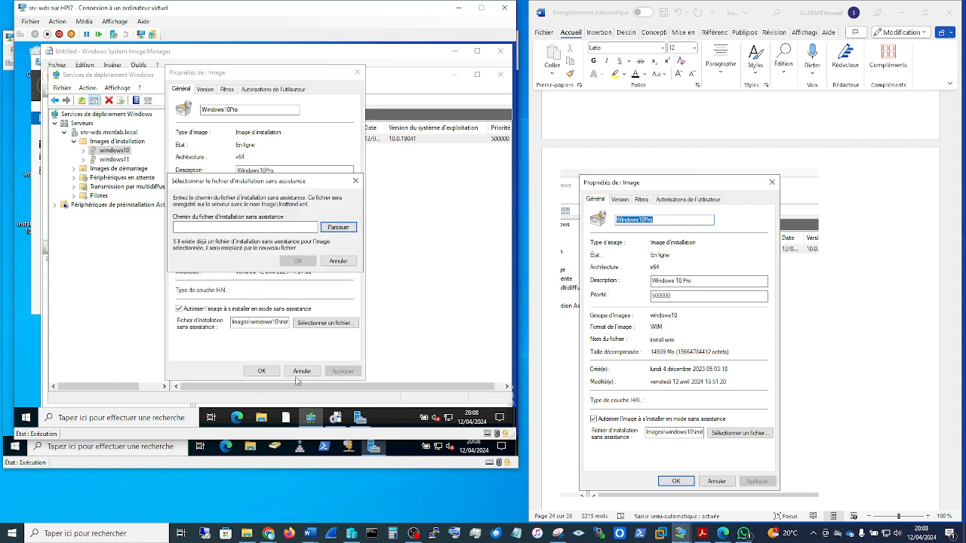
{"action": "left_click", "coordinate": [356, 181]}
{"action": "left_click", "coordinate": [358, 73]}
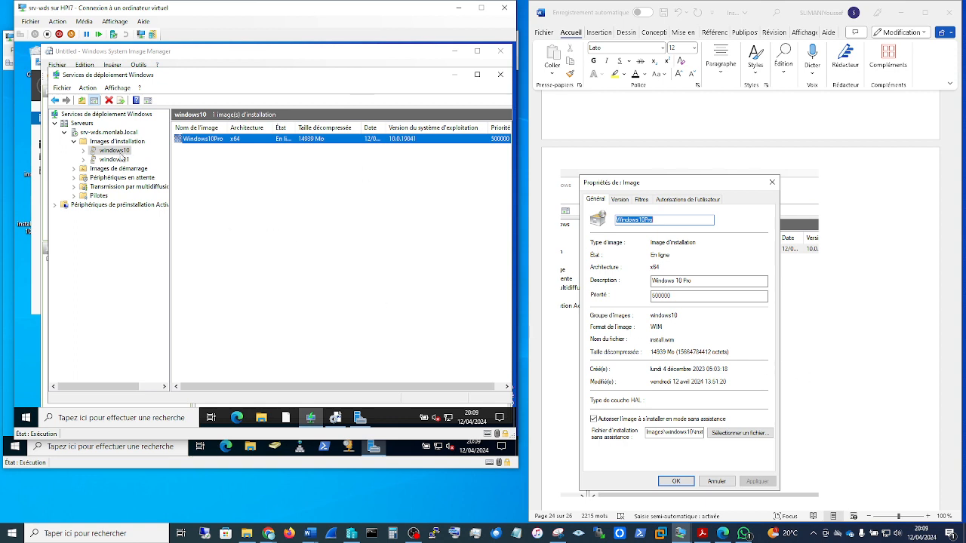
Step: Restart the deployment services on srv-wds.monlab.local and dismiss the message
{"action": "scroll", "coordinate": [706, 370], "scroll_direction": "down", "scroll_amount": 10}
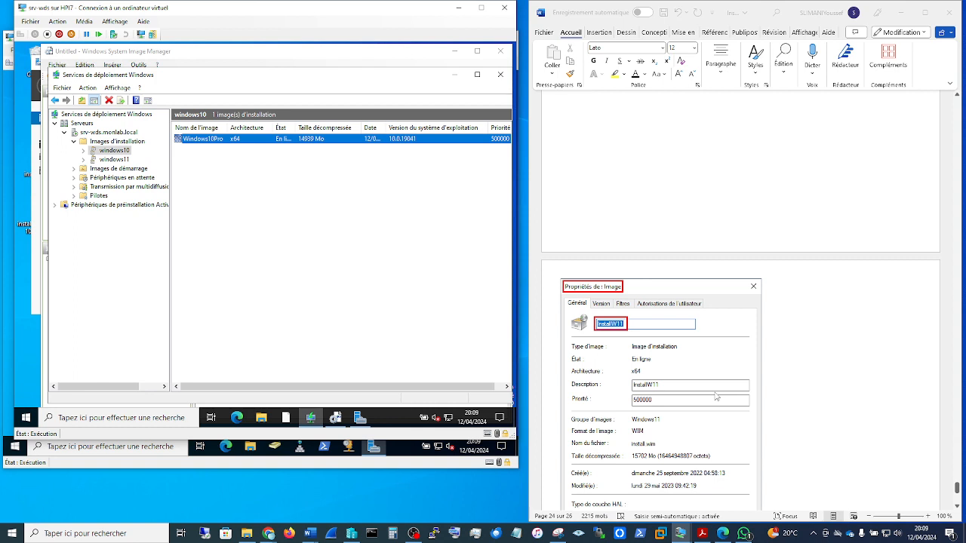
{"action": "scroll", "coordinate": [716, 395], "scroll_direction": "down", "scroll_amount": 3}
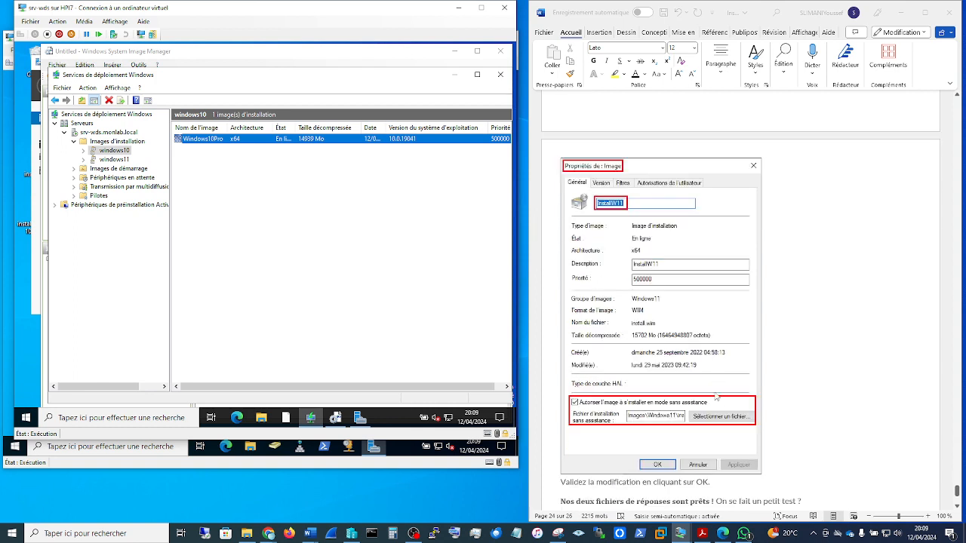
{"action": "scroll", "coordinate": [716, 396], "scroll_direction": "up", "scroll_amount": 9}
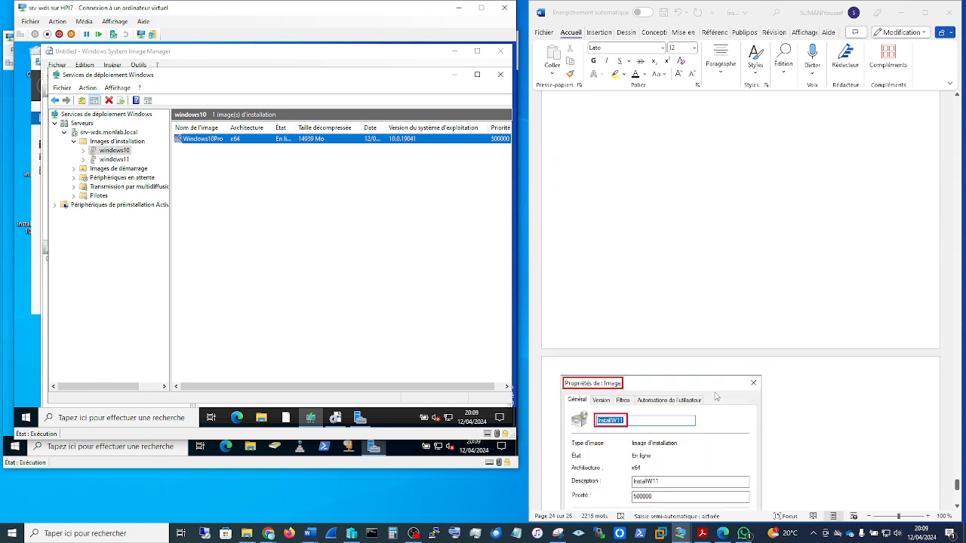
{"action": "scroll", "coordinate": [716, 396], "scroll_direction": "down", "scroll_amount": 9}
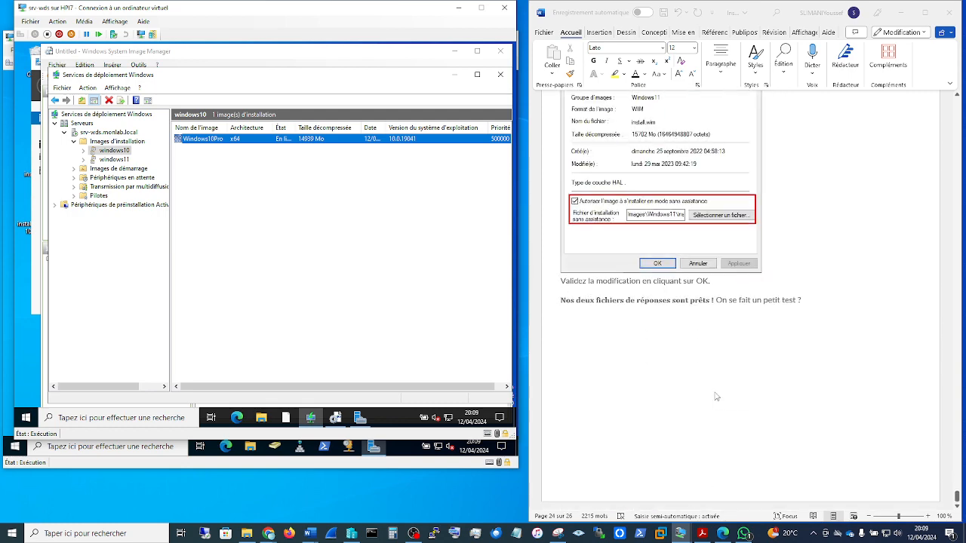
{"action": "scroll", "coordinate": [716, 397], "scroll_direction": "up", "scroll_amount": 10}
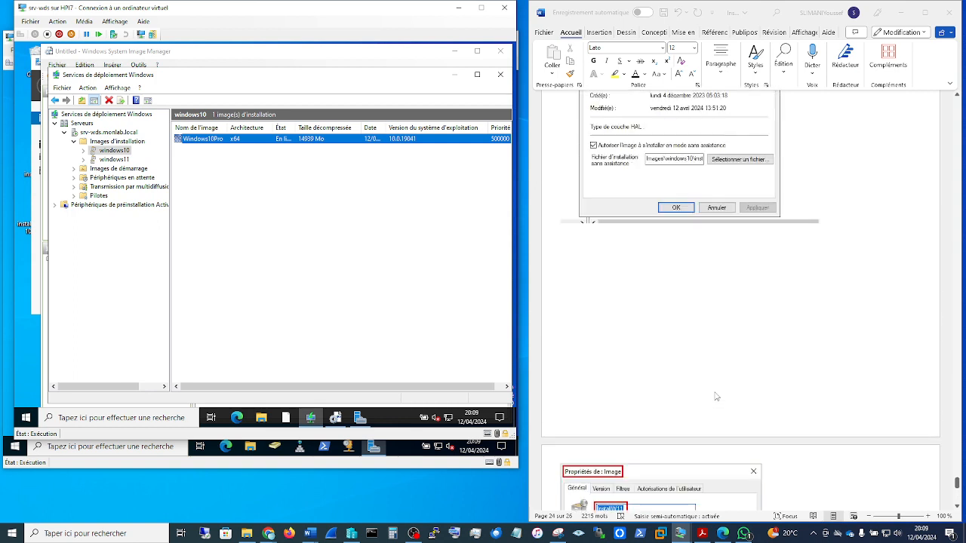
{"action": "left_click", "coordinate": [99, 135]}
{"action": "right_click", "coordinate": [99, 134]}
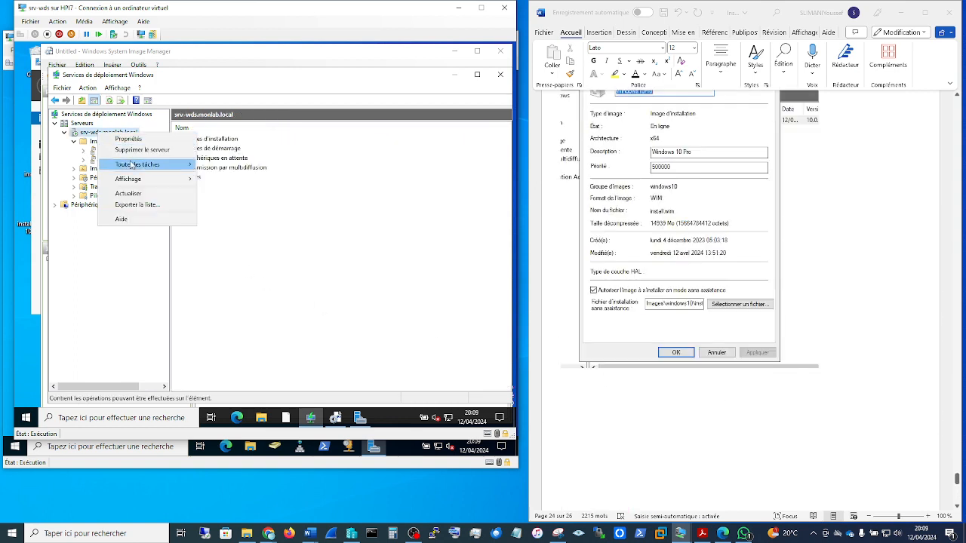
{"action": "mouse_move", "coordinate": [174, 165]}
{"action": "left_click", "coordinate": [232, 187]}
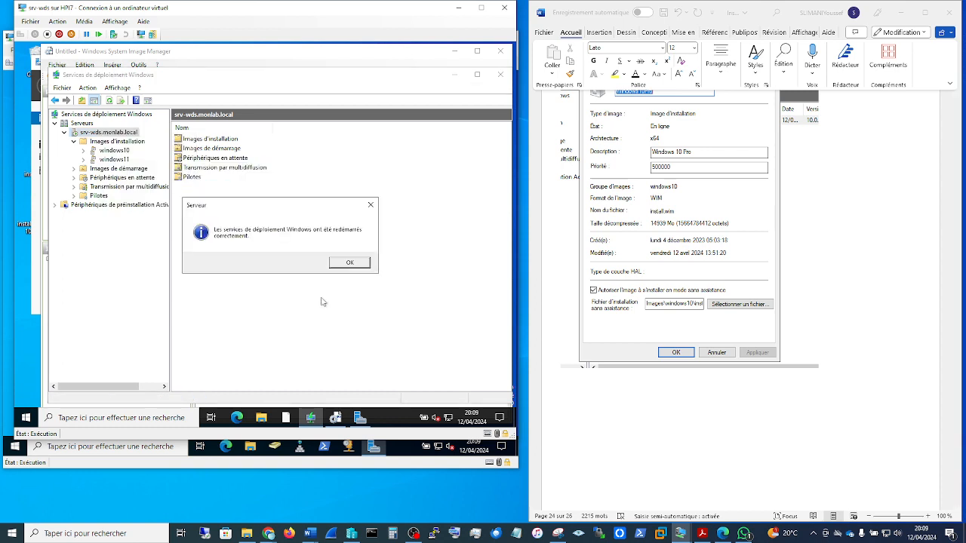
{"action": "left_click", "coordinate": [359, 263]}
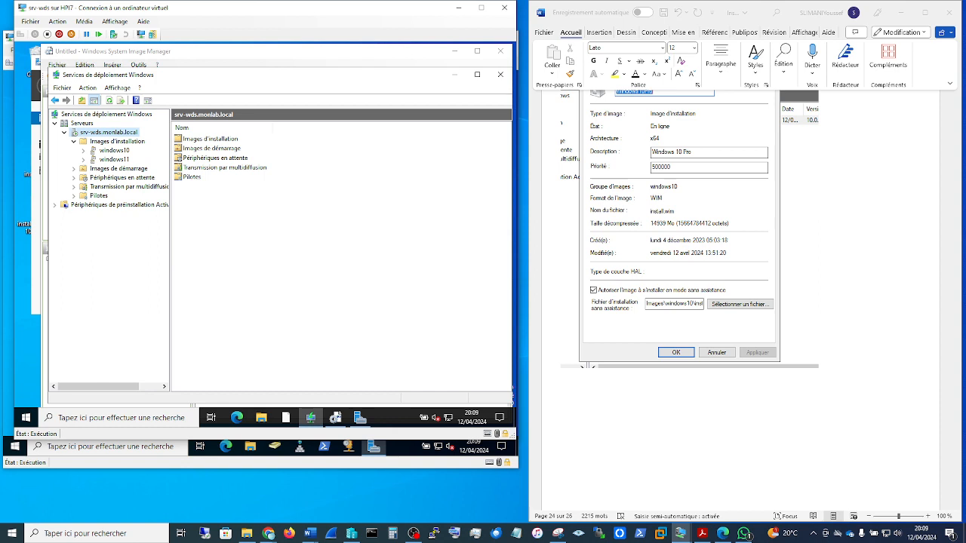
Step: Check the legacy network adapter in the windows10pxe virtual machine's settings and close them
{"action": "left_click_drag", "start_coordinate": [0, 83], "coordinate": [255, 65]}
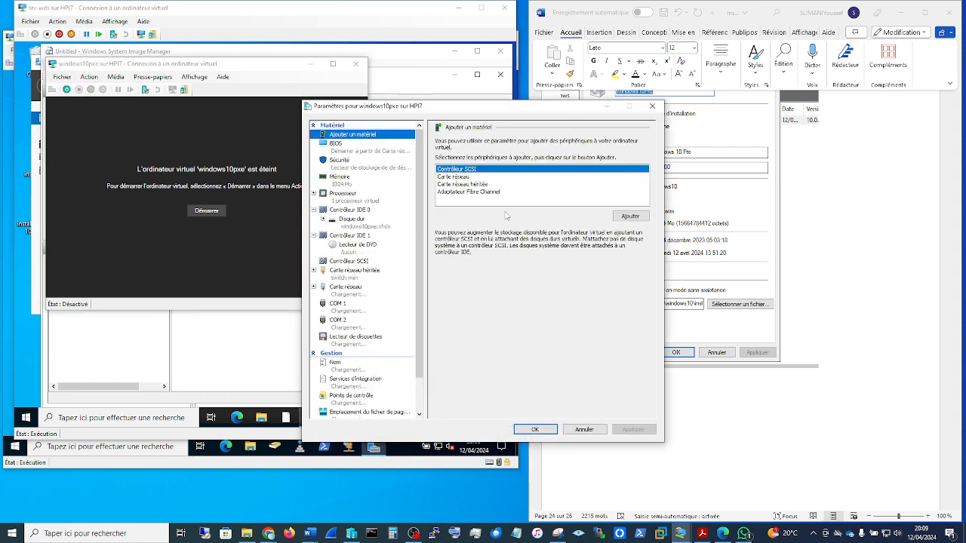
{"action": "left_click", "coordinate": [380, 276]}
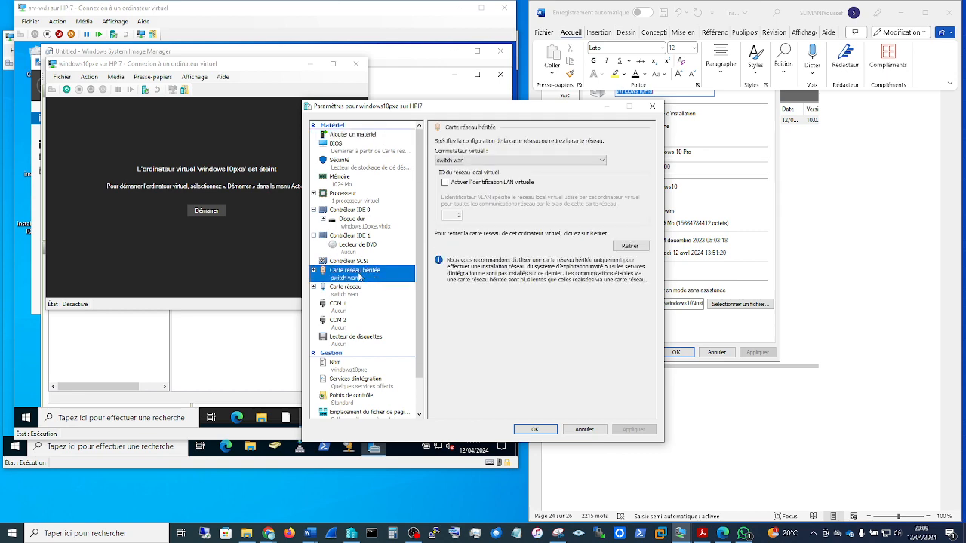
{"action": "left_click", "coordinate": [652, 107]}
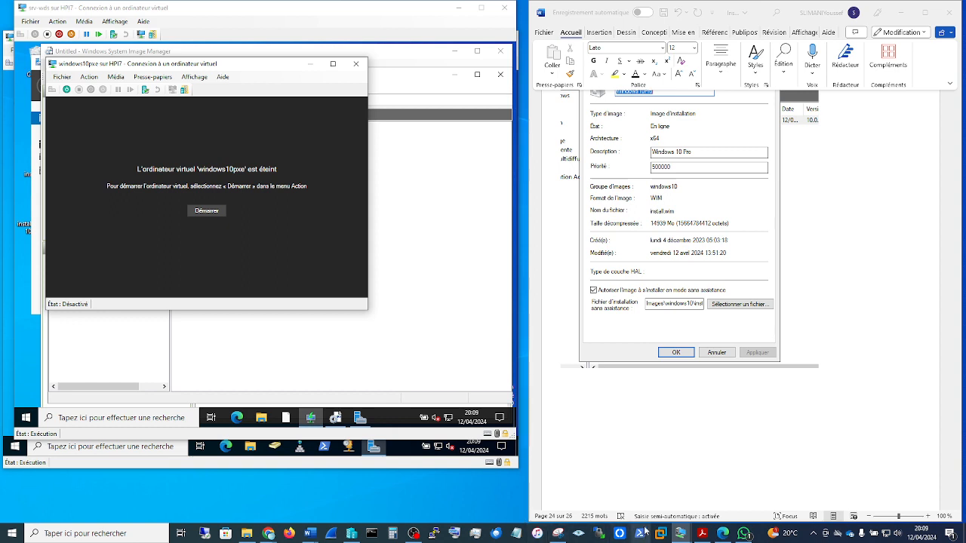
Step: Bring up the windiws10 pxe3 virtual machine beside windows10pxe and check the firmware boot order in its settings
{"action": "mouse_move", "coordinate": [681, 533]}
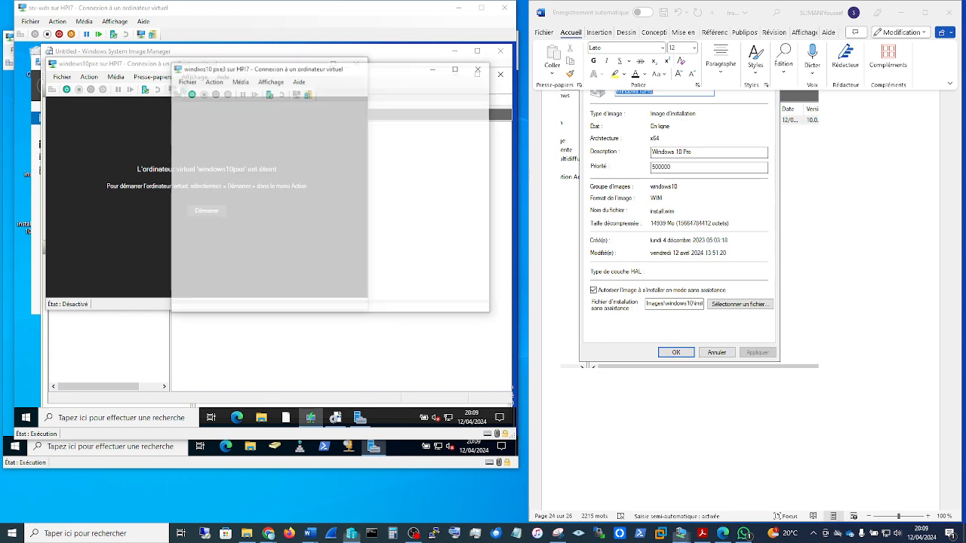
{"action": "left_click_drag", "start_coordinate": [359, 73], "coordinate": [667, 67]}
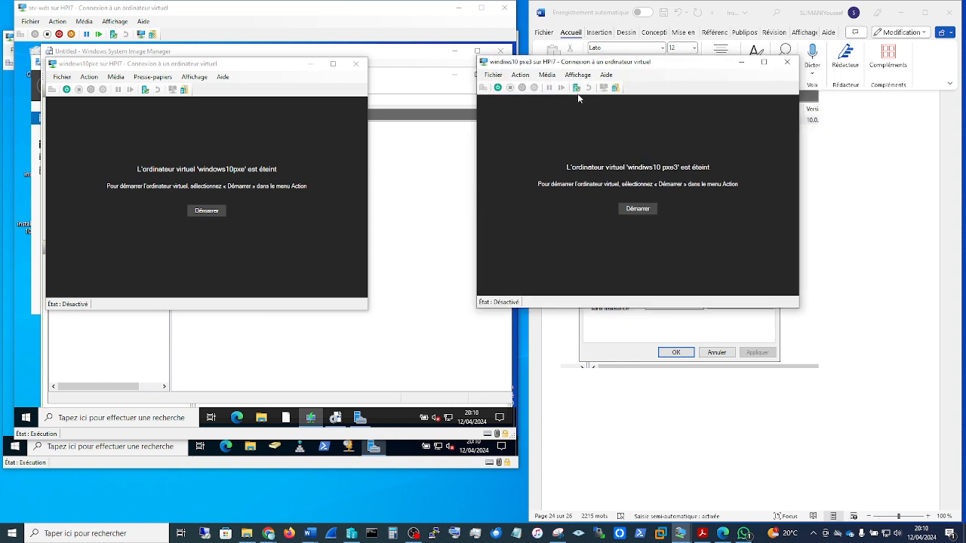
{"action": "left_click", "coordinate": [492, 74]}
{"action": "left_click", "coordinate": [509, 88]}
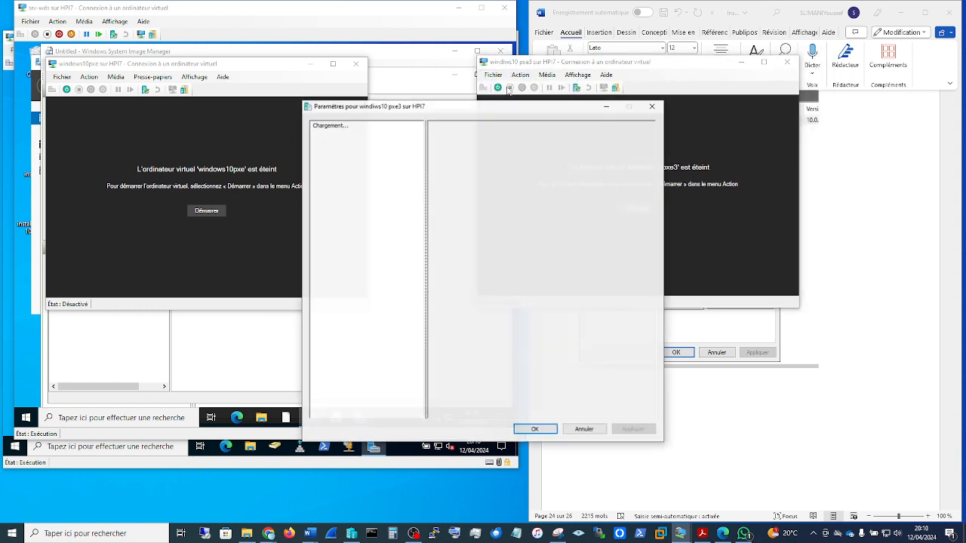
{"action": "left_click", "coordinate": [354, 153]}
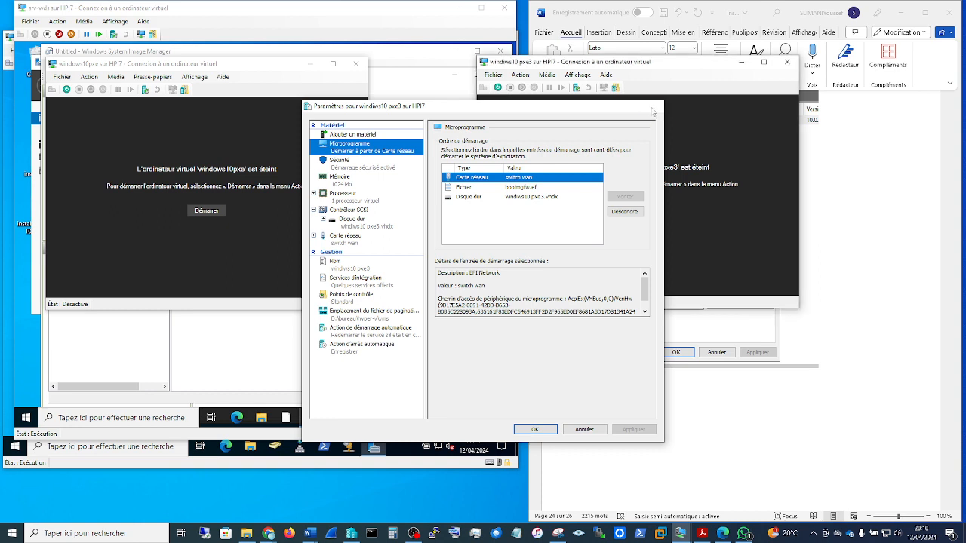
{"action": "left_click", "coordinate": [653, 108]}
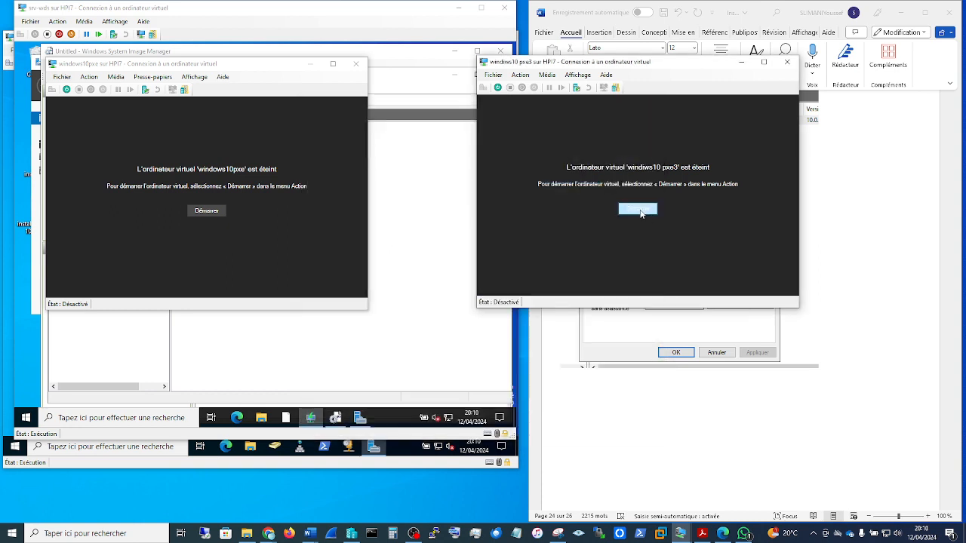
Step: Start the windiws10 pxe3 virtual machine and boot it from the WDS network service, restarting it from the recovery screen
{"action": "left_click", "coordinate": [638, 210]}
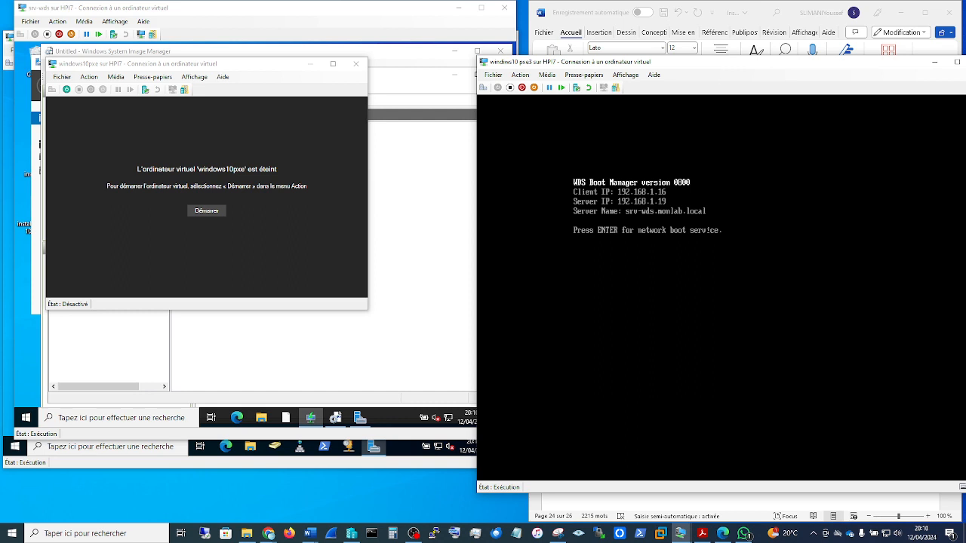
{"action": "key", "text": "Return"}
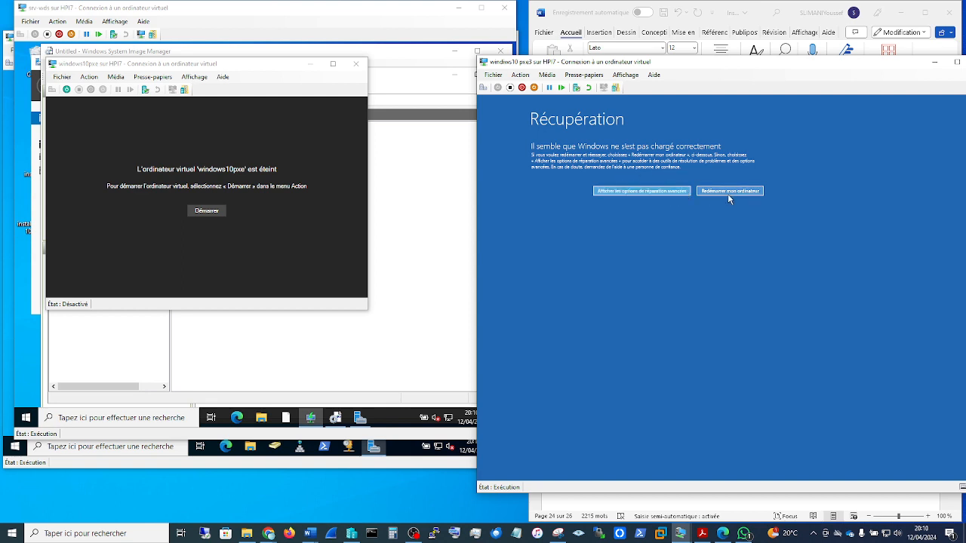
{"action": "left_click", "coordinate": [729, 192]}
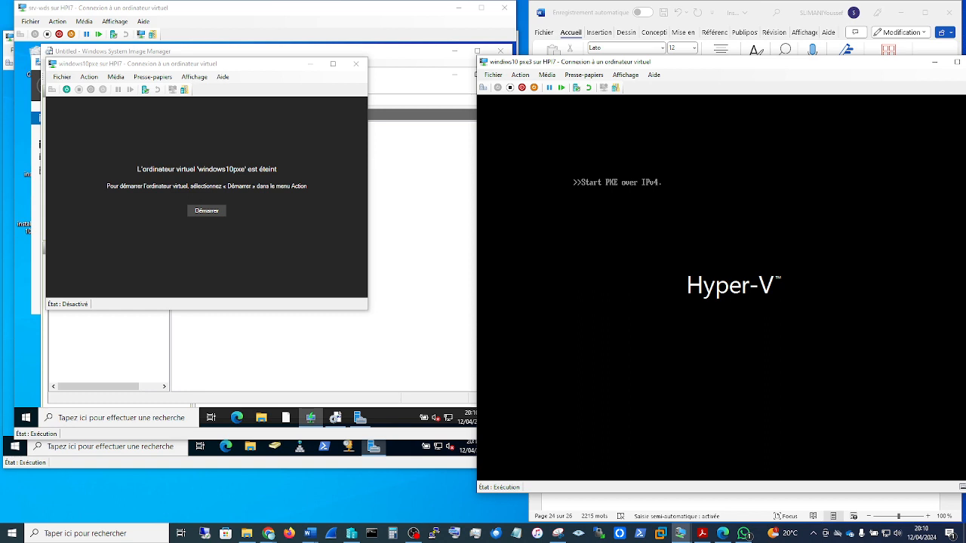
{"action": "key", "text": "Return"}
{"action": "left_click", "coordinate": [897, 532]}
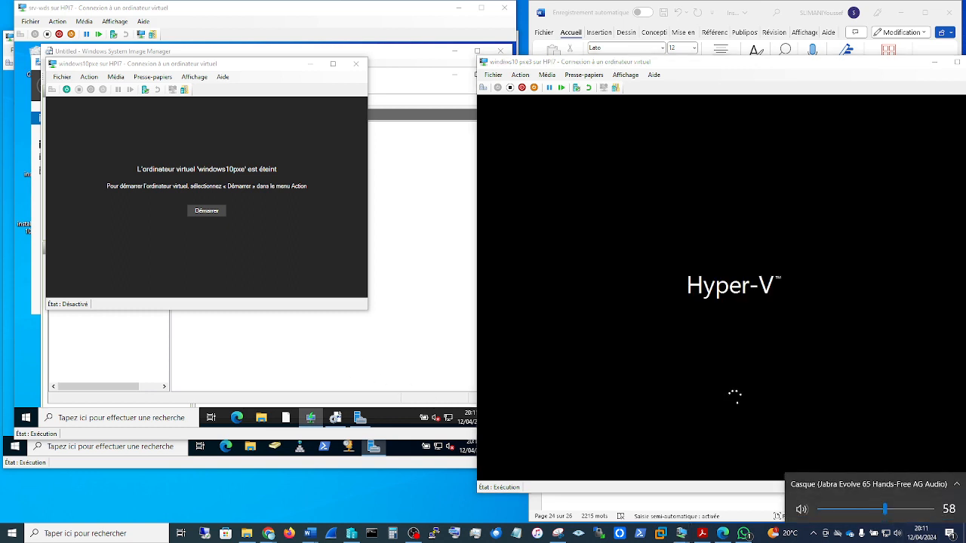
{"action": "left_click", "coordinate": [226, 240]}
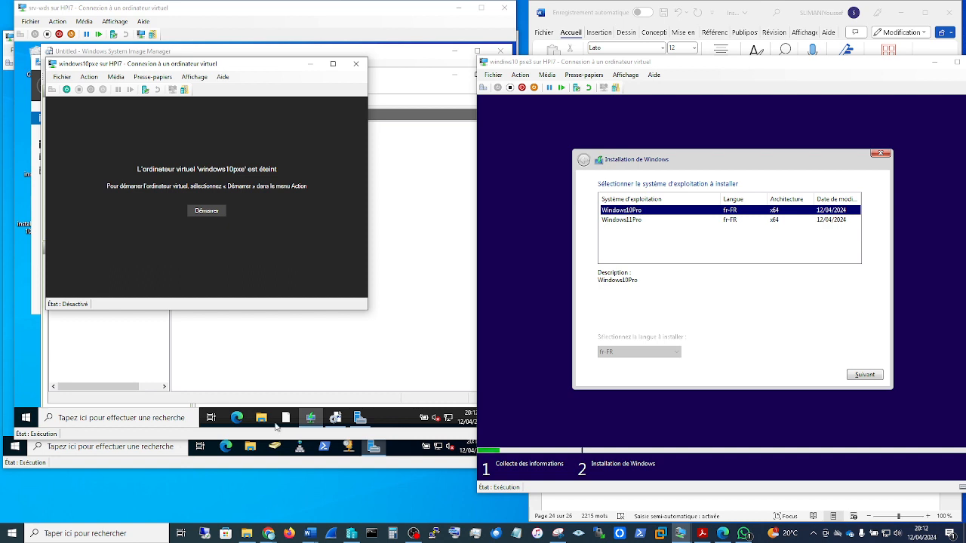
Step: Bring the Windows Deployment Services console forward on srv-wds and start installing Windows10Pro on windiws10 pxe3
{"action": "left_click", "coordinate": [310, 419]}
{"action": "left_click", "coordinate": [310, 421]}
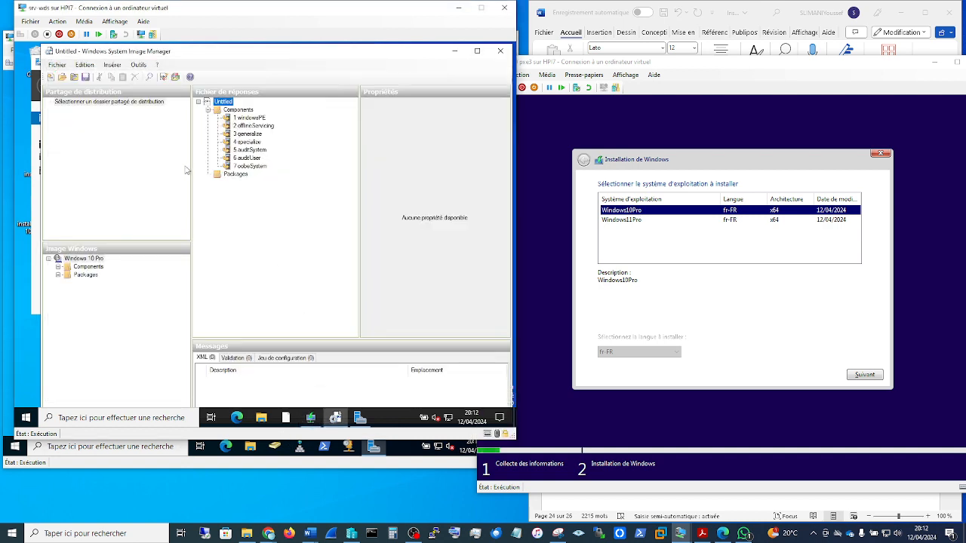
{"action": "left_click", "coordinate": [311, 421]}
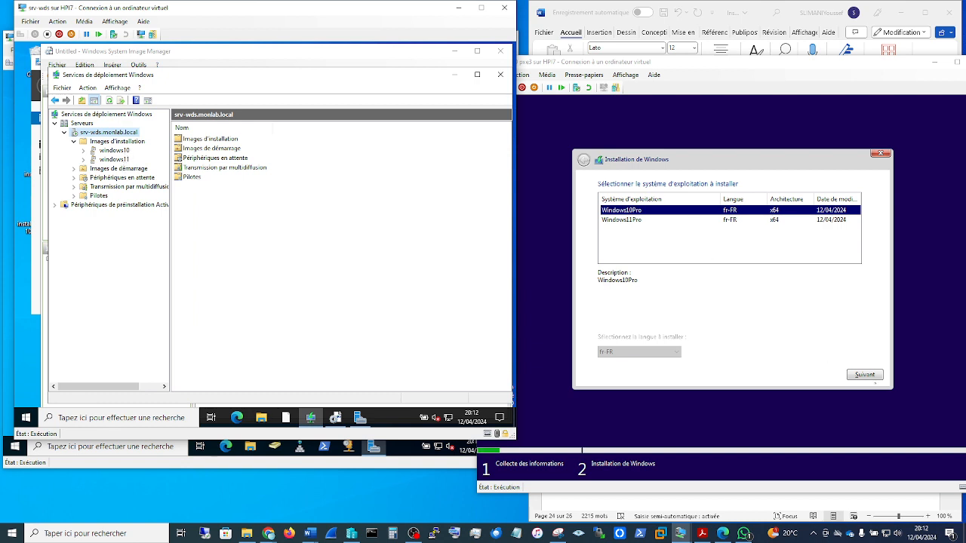
{"action": "left_click", "coordinate": [870, 375]}
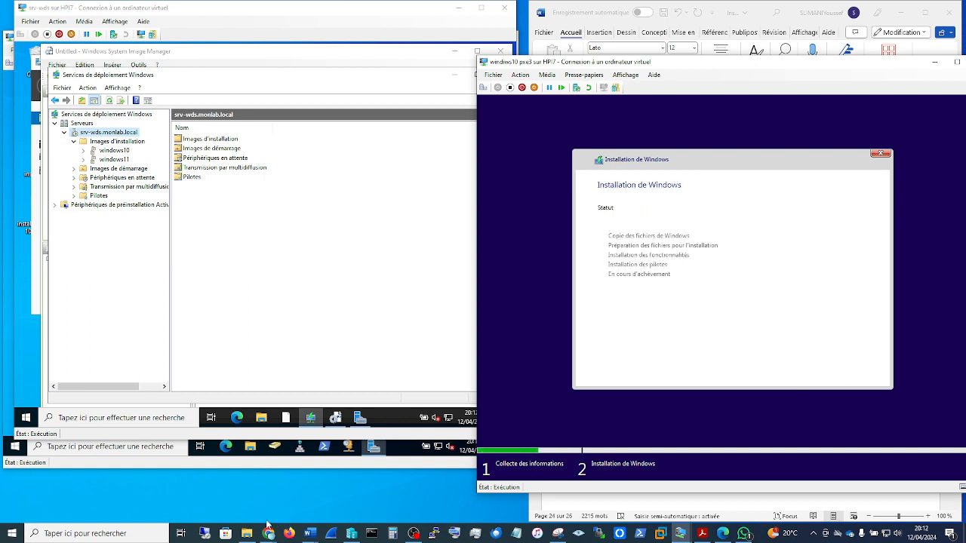
{"action": "mouse_move", "coordinate": [416, 534]}
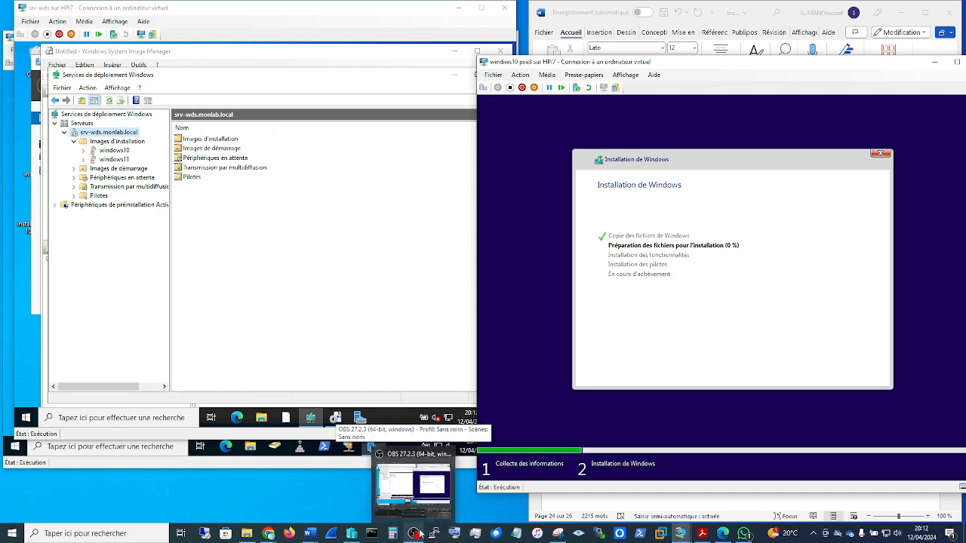
{"action": "mouse_move", "coordinate": [680, 534]}
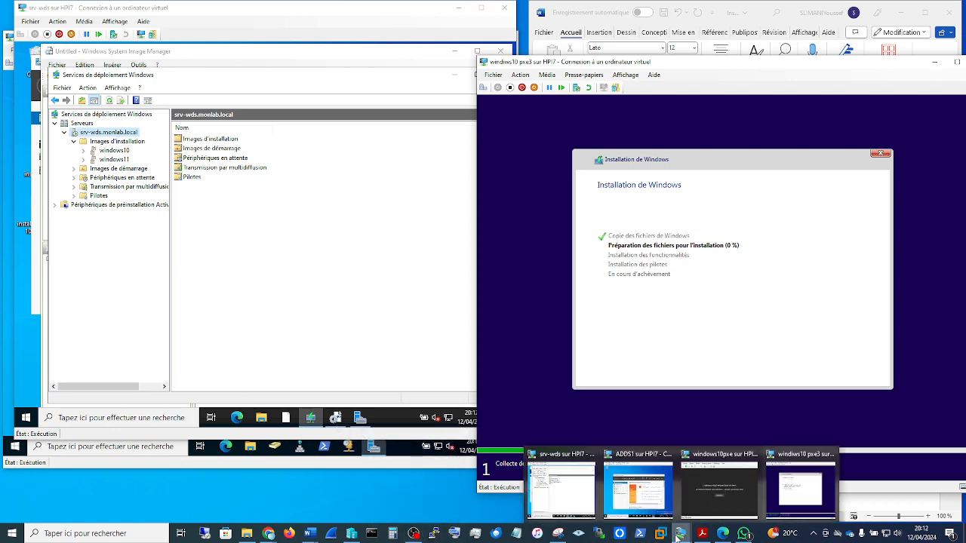
Step: Start the windows10pxe virtual machine and boot it from the network service
{"action": "left_click", "coordinate": [715, 506]}
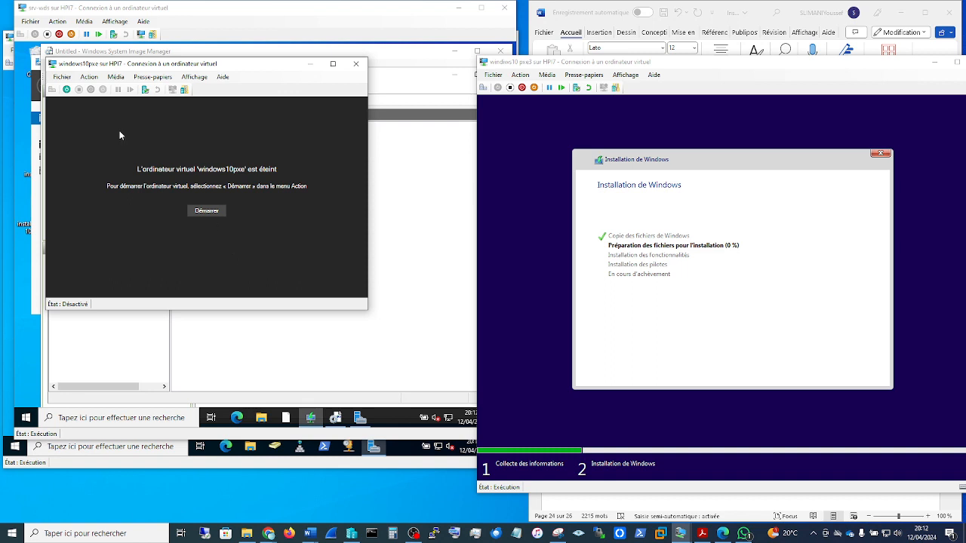
{"action": "left_click", "coordinate": [209, 213]}
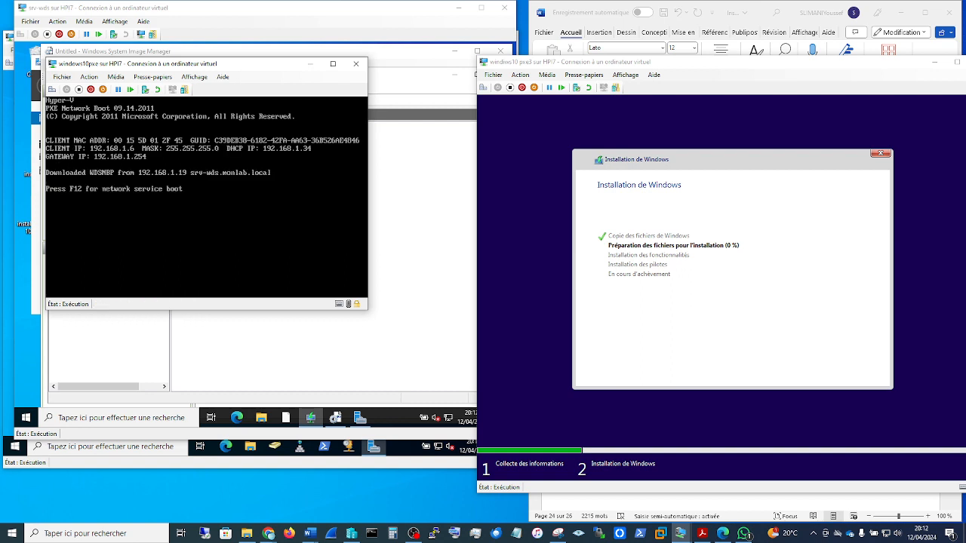
{"action": "key", "text": "F12"}
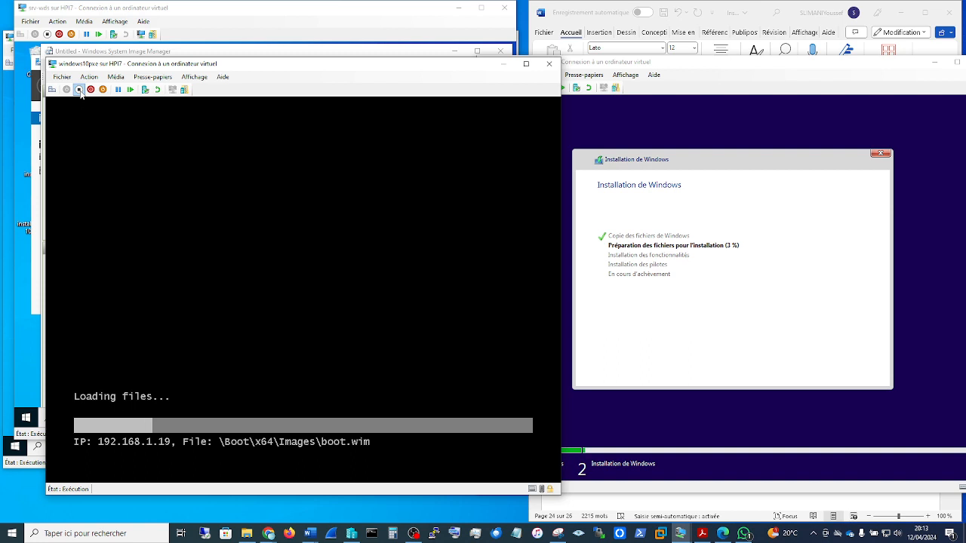
Step: Turn off the windows10pxe virtual machine and minimize its window
{"action": "left_click", "coordinate": [78, 90]}
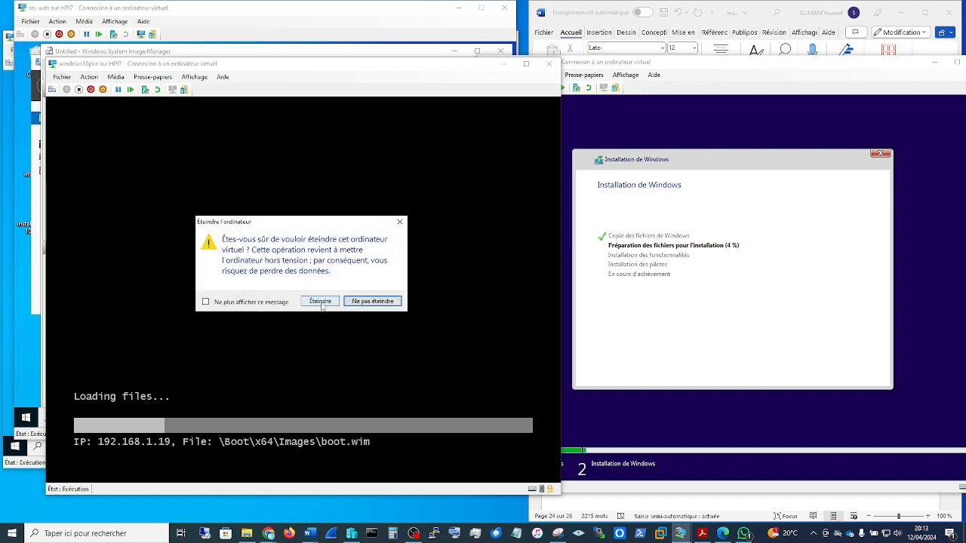
{"action": "left_click", "coordinate": [320, 302]}
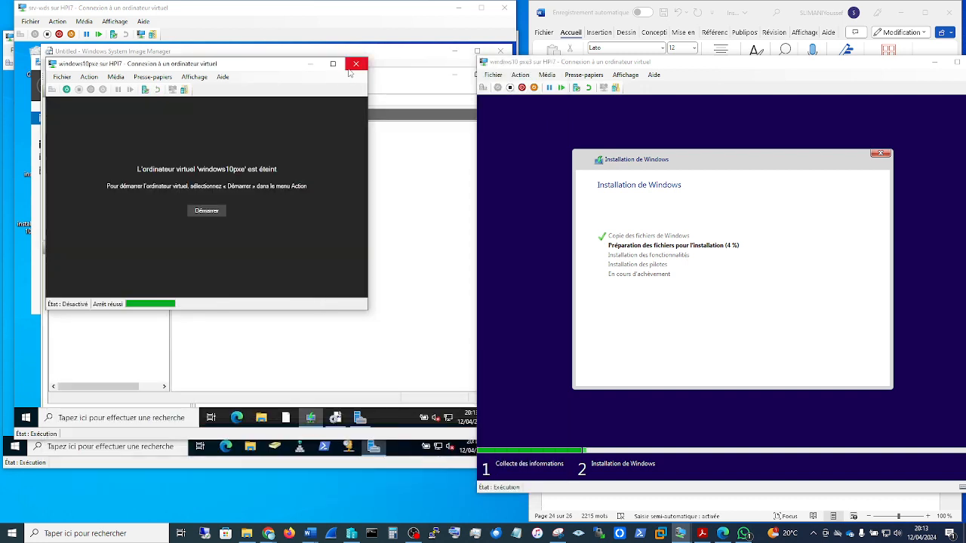
{"action": "left_click", "coordinate": [310, 65]}
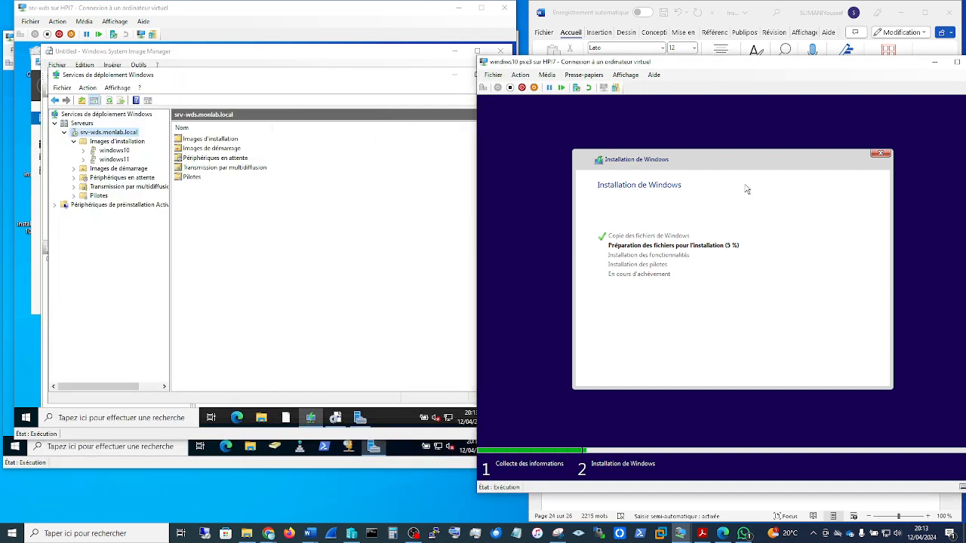
Step: Move the windiws10 pxe3 window over, bring ADDS1 forward, and expand its server in a maximized DHCP console
{"action": "left_click_drag", "start_coordinate": [773, 65], "coordinate": [497, 70]}
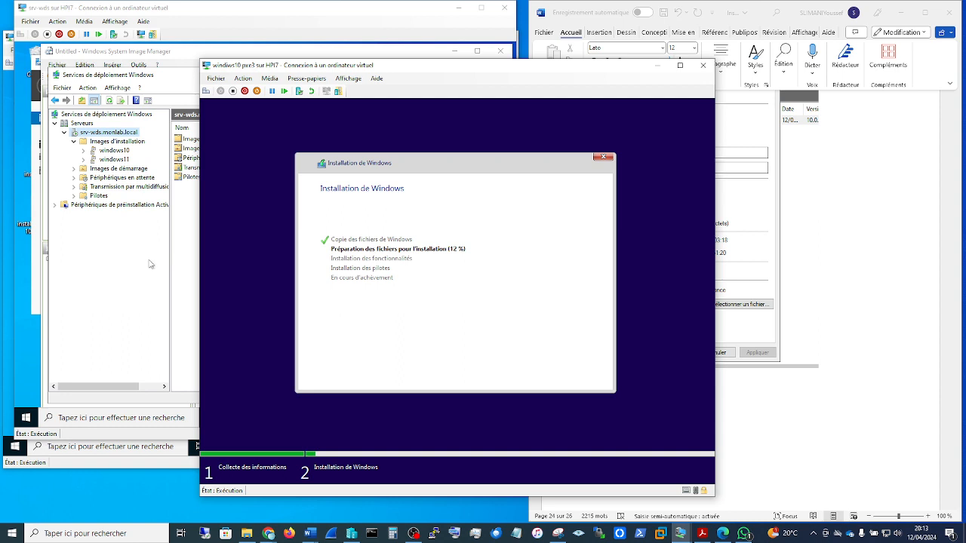
{"action": "left_click", "coordinate": [151, 462]}
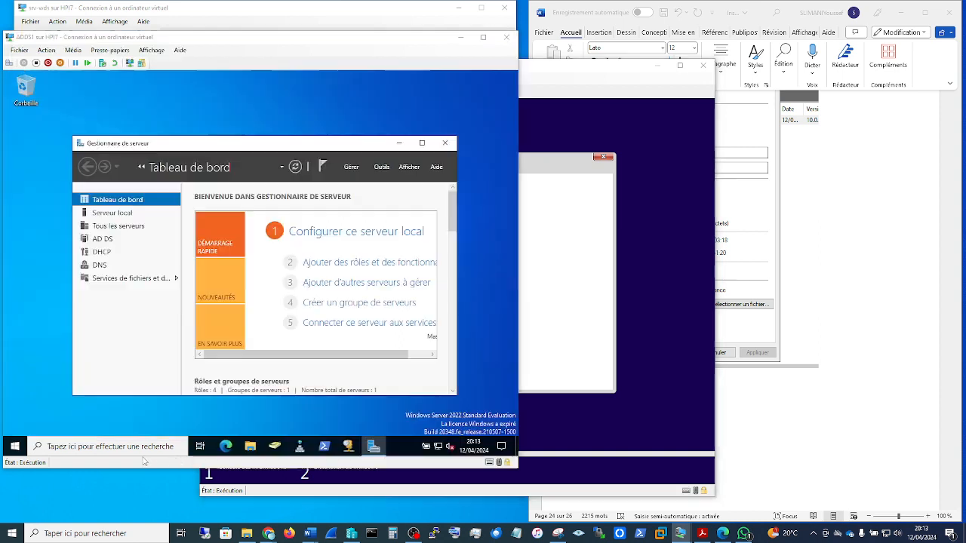
{"action": "left_click", "coordinate": [350, 449]}
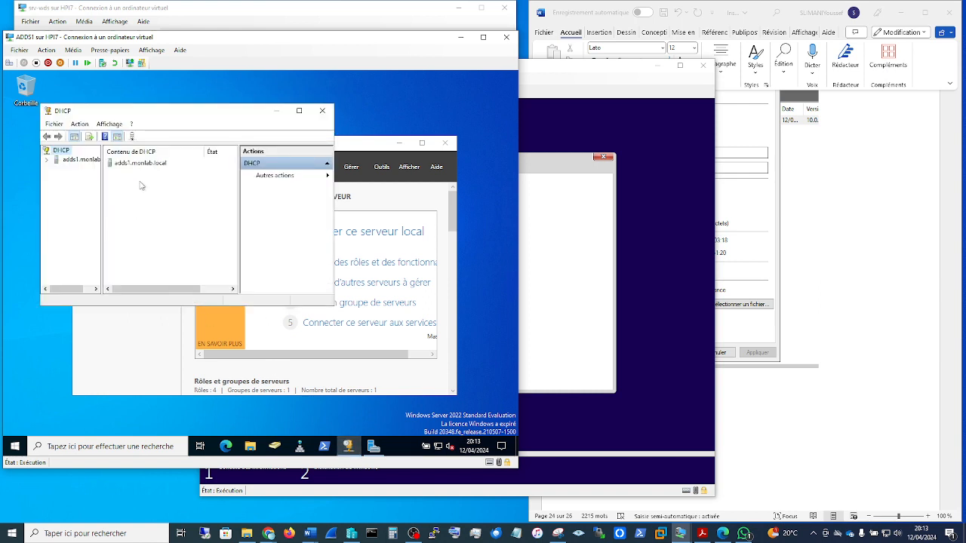
{"action": "left_click", "coordinate": [298, 111]}
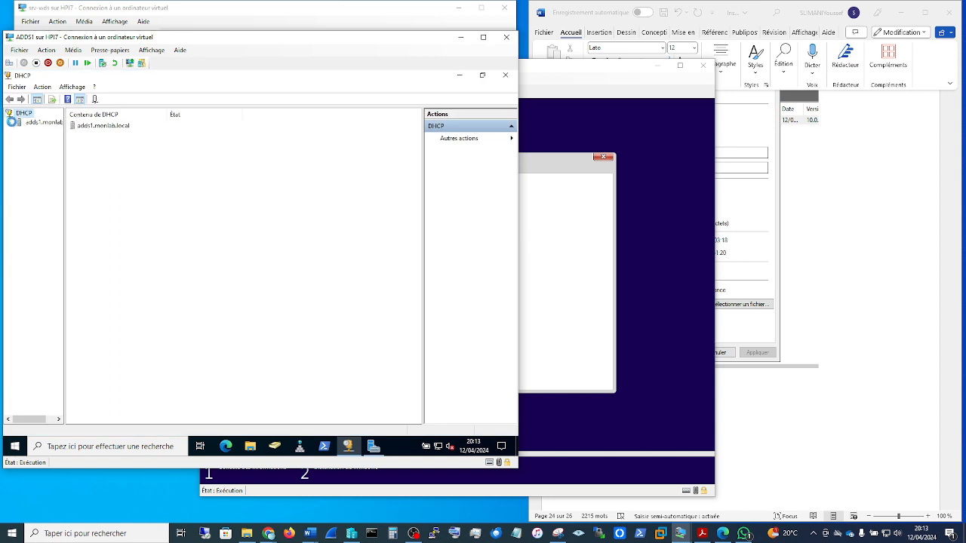
{"action": "left_click", "coordinate": [9, 122]}
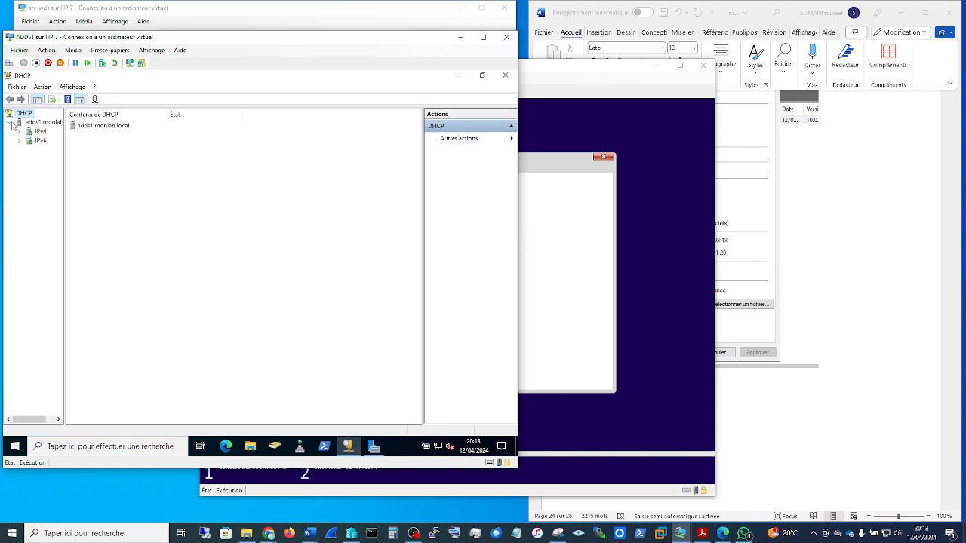
Step: Check the full computer names in monlab.local's Computers container in Active Directory Users and Computers, and return to windiws10 pxe3
{"action": "left_click", "coordinate": [279, 449]}
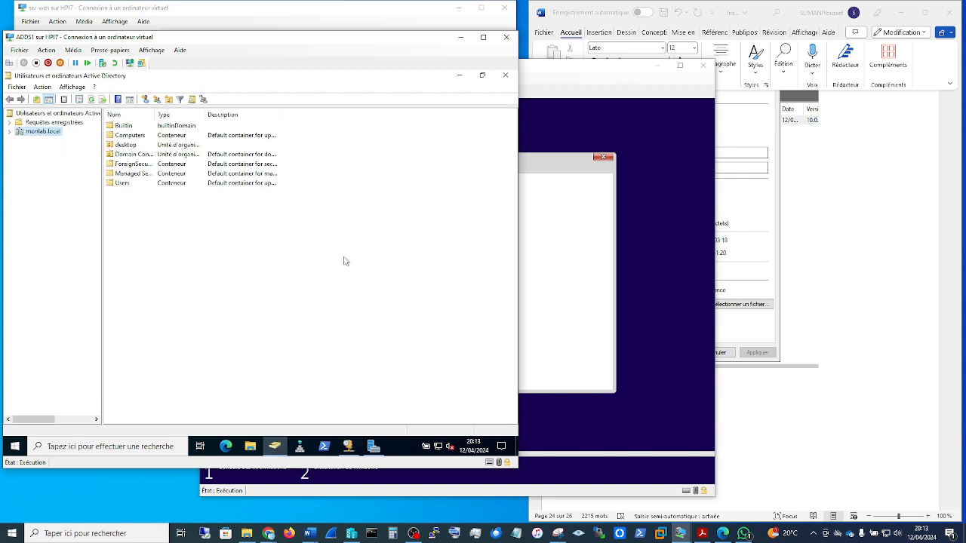
{"action": "left_click", "coordinate": [9, 132]}
{"action": "left_click", "coordinate": [42, 150]}
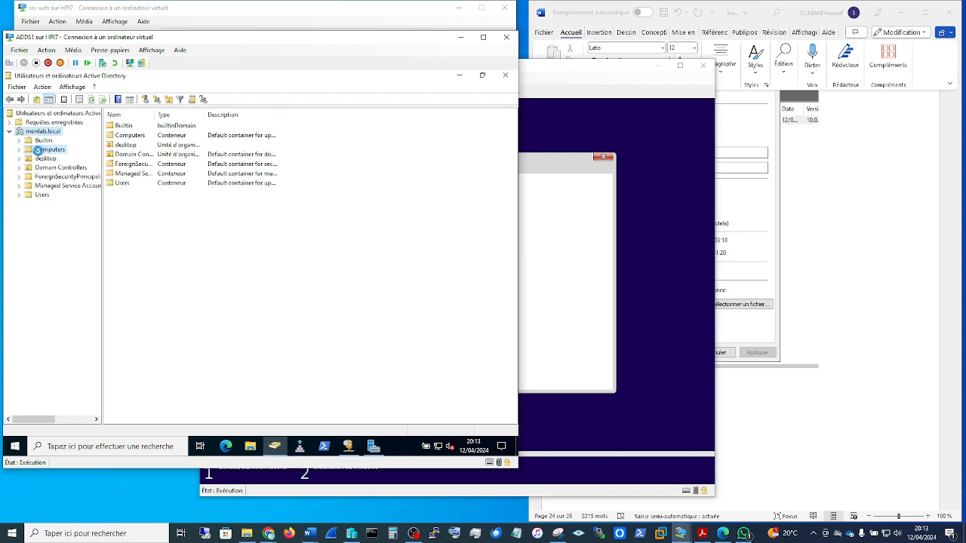
{"action": "left_click", "coordinate": [129, 126]}
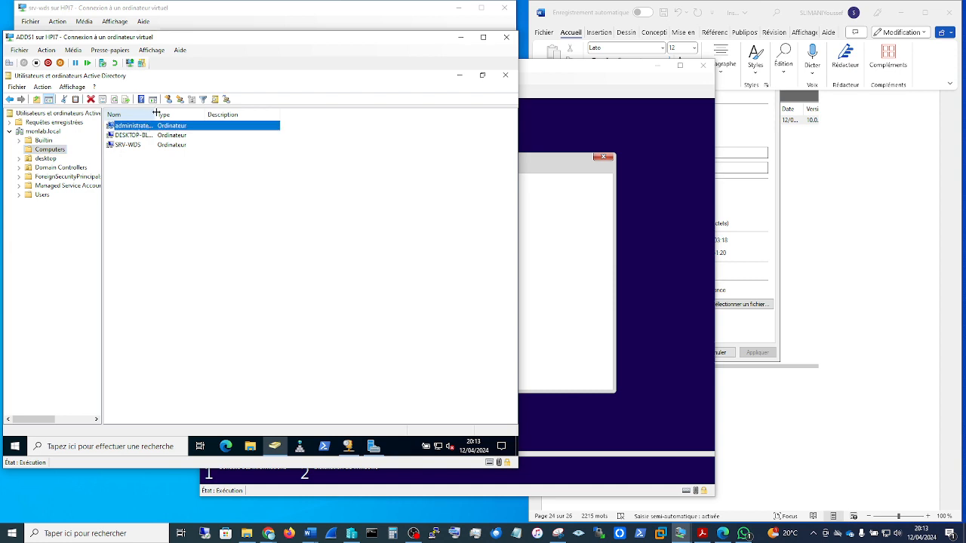
{"action": "double_click", "coordinate": [155, 114]}
{"action": "left_click", "coordinate": [152, 129]}
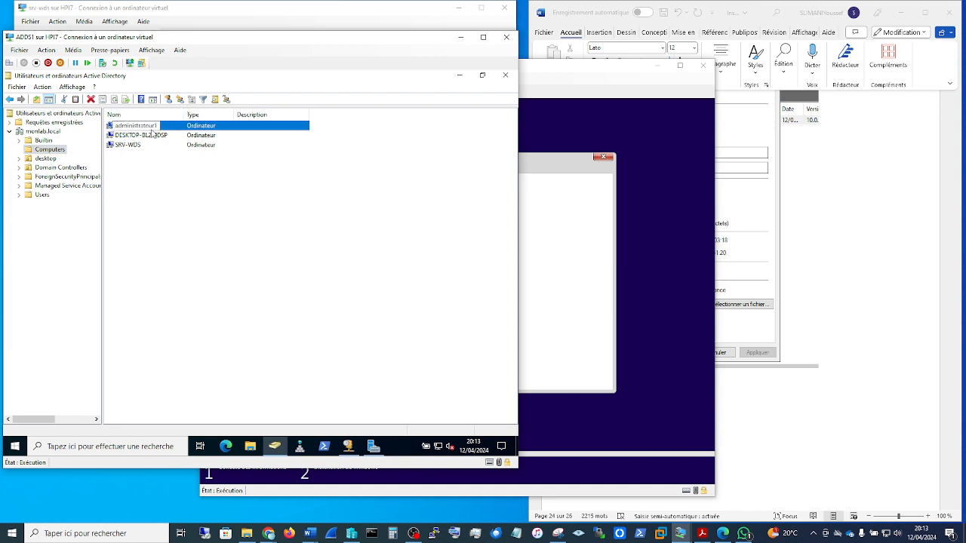
{"action": "double_click", "coordinate": [145, 129]}
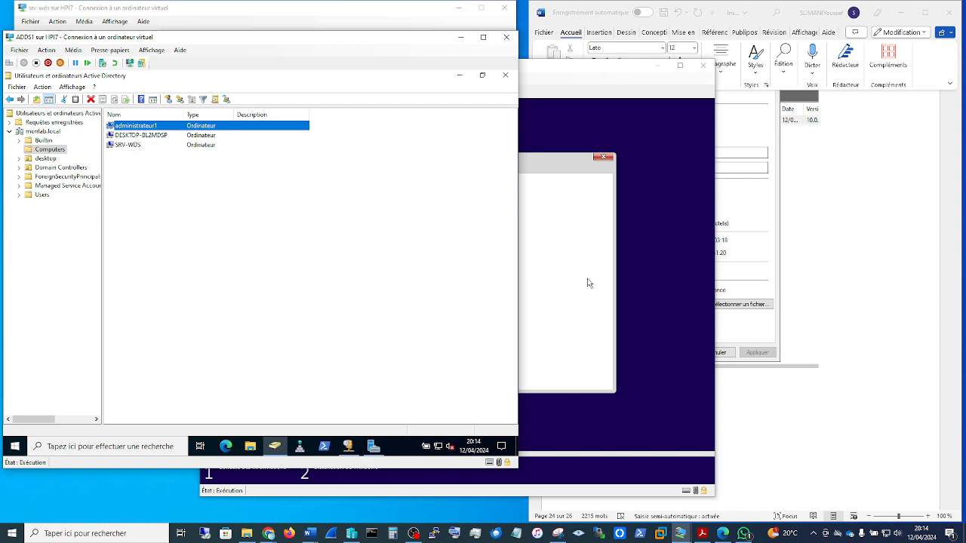
{"action": "left_click", "coordinate": [599, 332]}
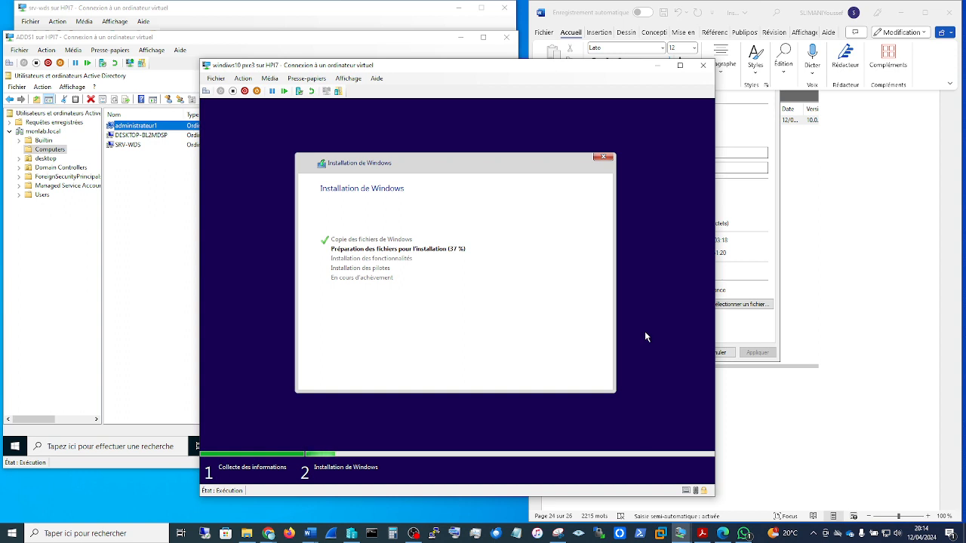